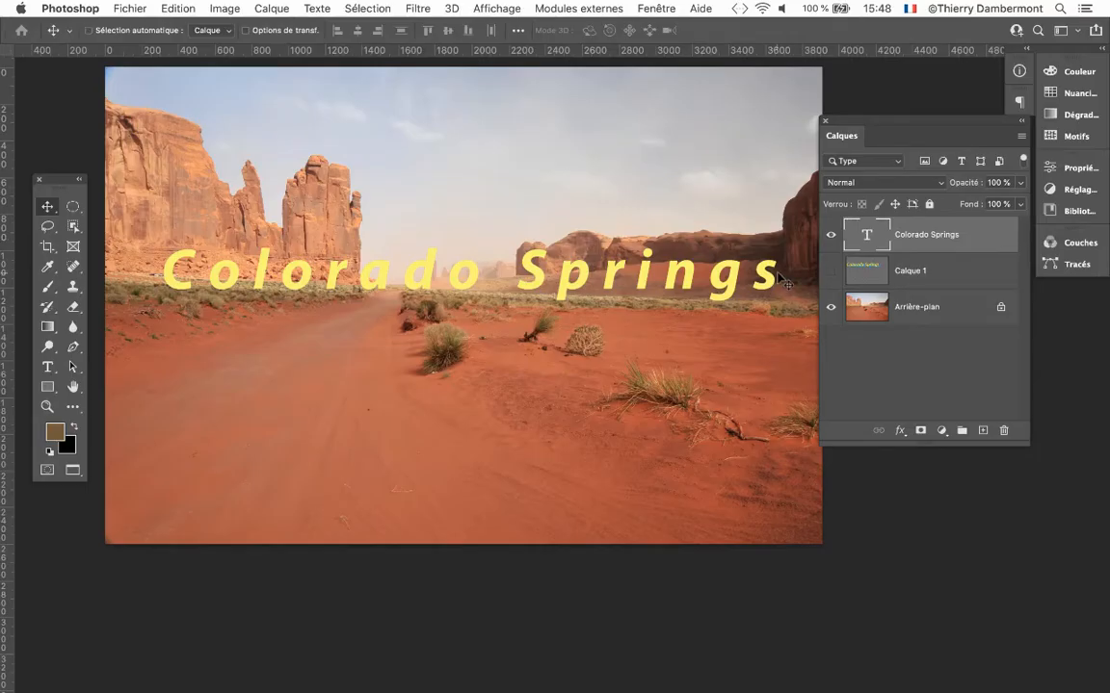
{"action": "left_click_drag", "start_coordinate": [891, 125], "coordinate": [852, 94]}
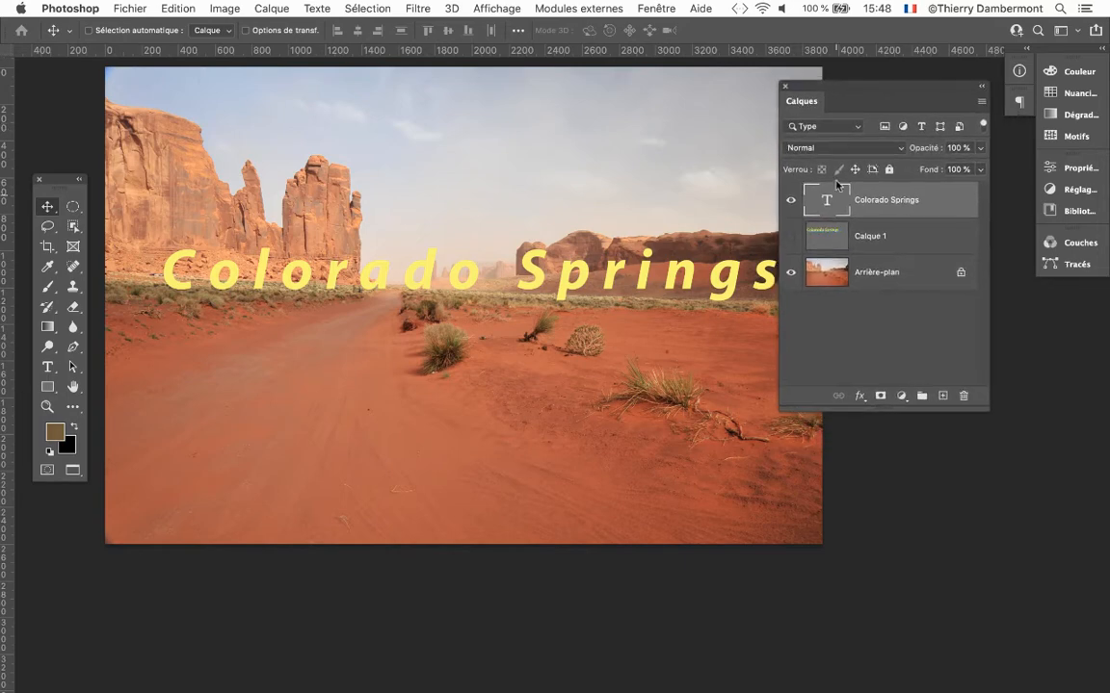
{"action": "scroll", "coordinate": [628, 248], "scroll_direction": "down", "scroll_amount": 3}
{"action": "scroll", "coordinate": [627, 247], "scroll_direction": "right", "scroll_amount": 2}
{"action": "scroll", "coordinate": [628, 247], "scroll_direction": "down", "scroll_amount": 1}
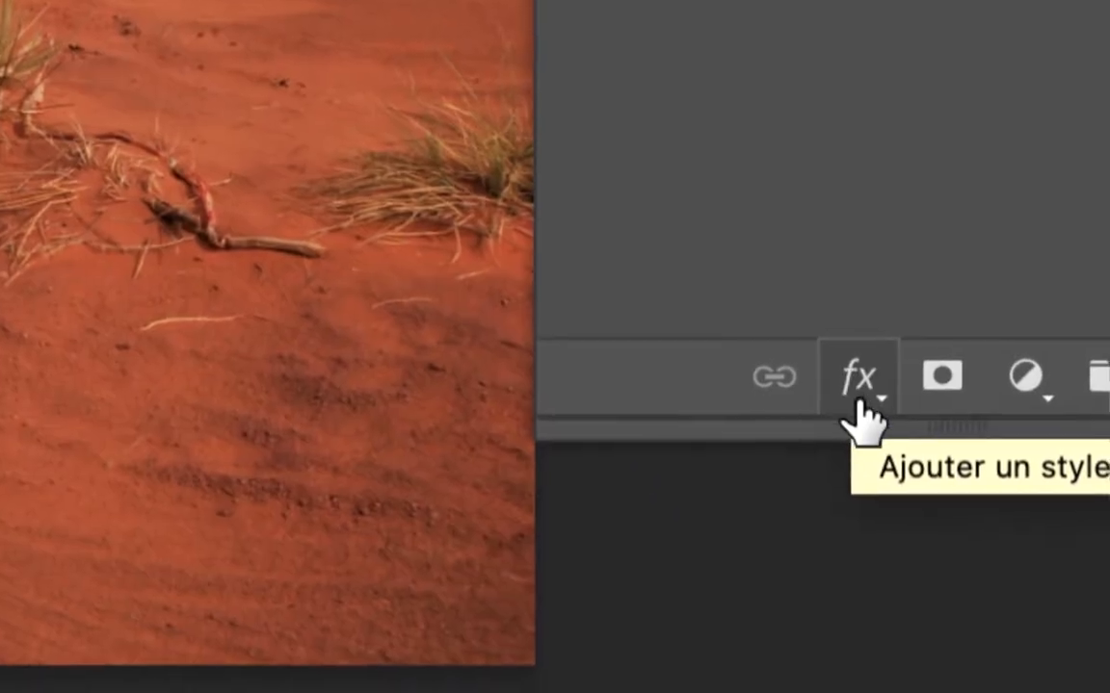
{"action": "left_click", "coordinate": [860, 405]}
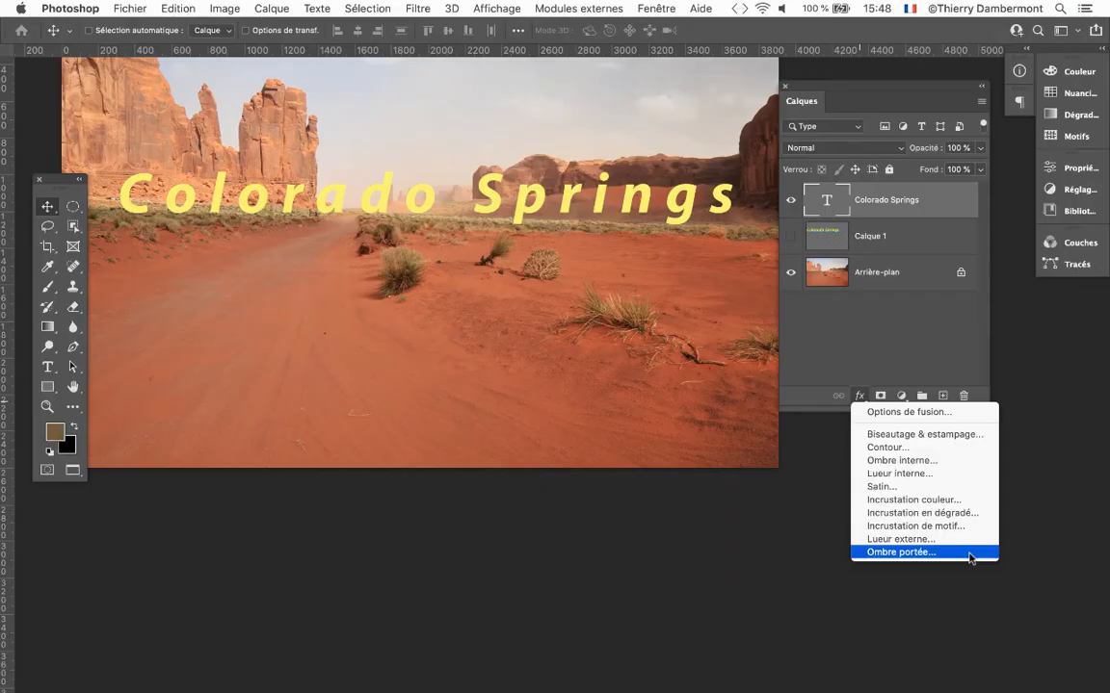
{"action": "left_click", "coordinate": [970, 555]}
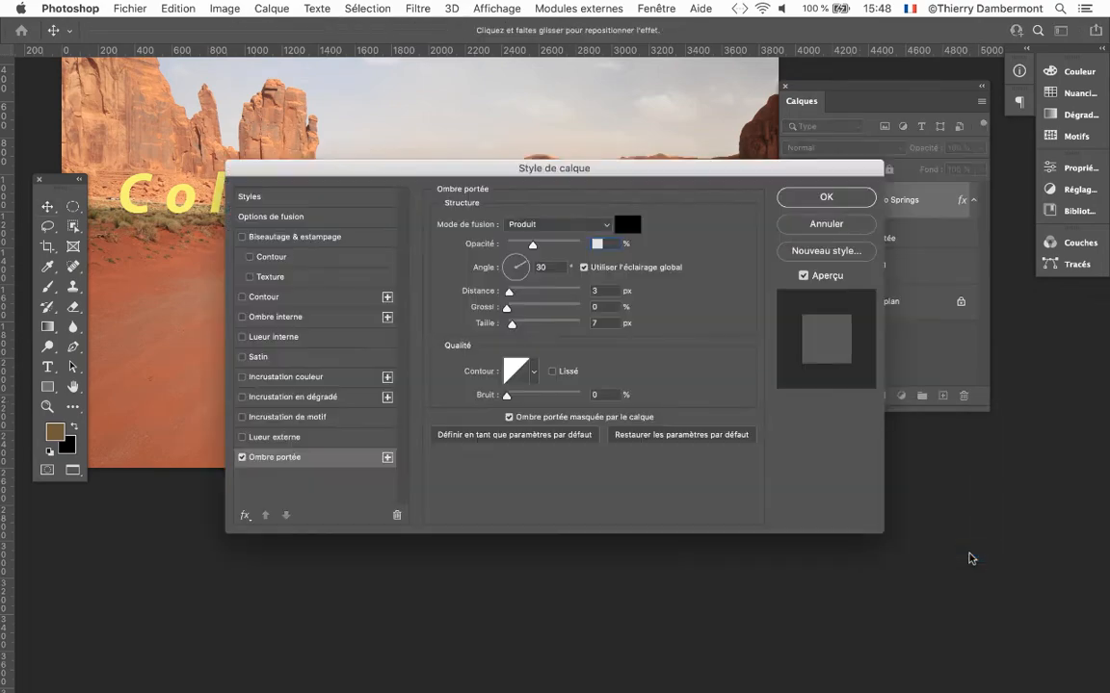
{"action": "left_click_drag", "start_coordinate": [619, 173], "coordinate": [634, 277]}
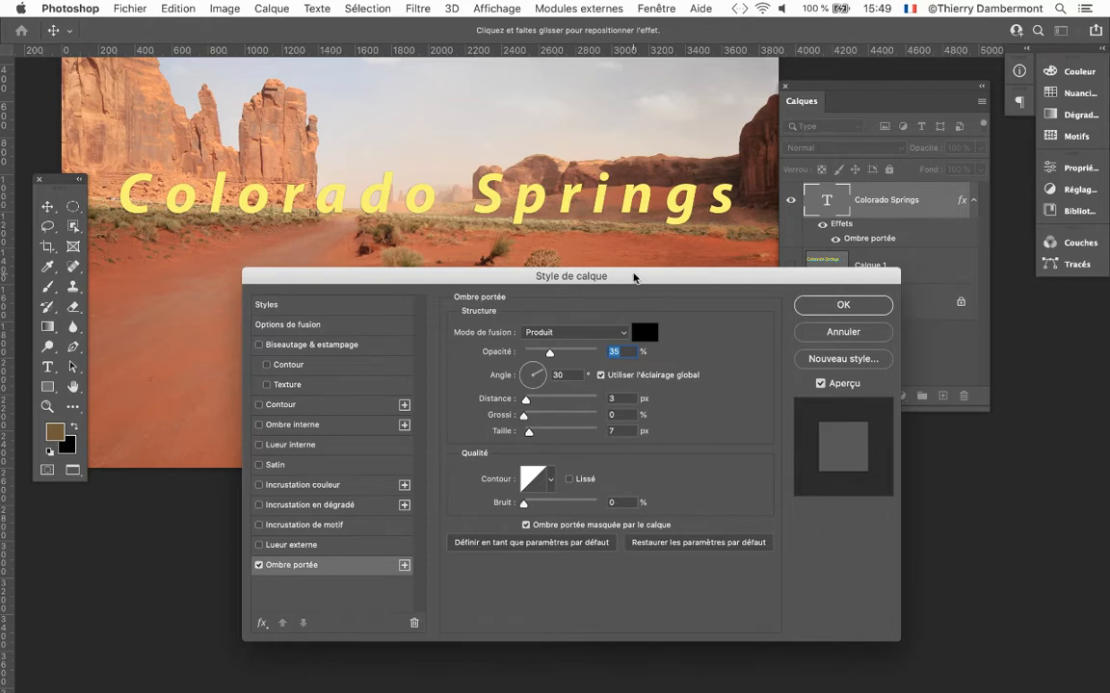
{"action": "left_click_drag", "start_coordinate": [636, 277], "coordinate": [480, 319]}
{"action": "left_click", "coordinate": [224, 8]}
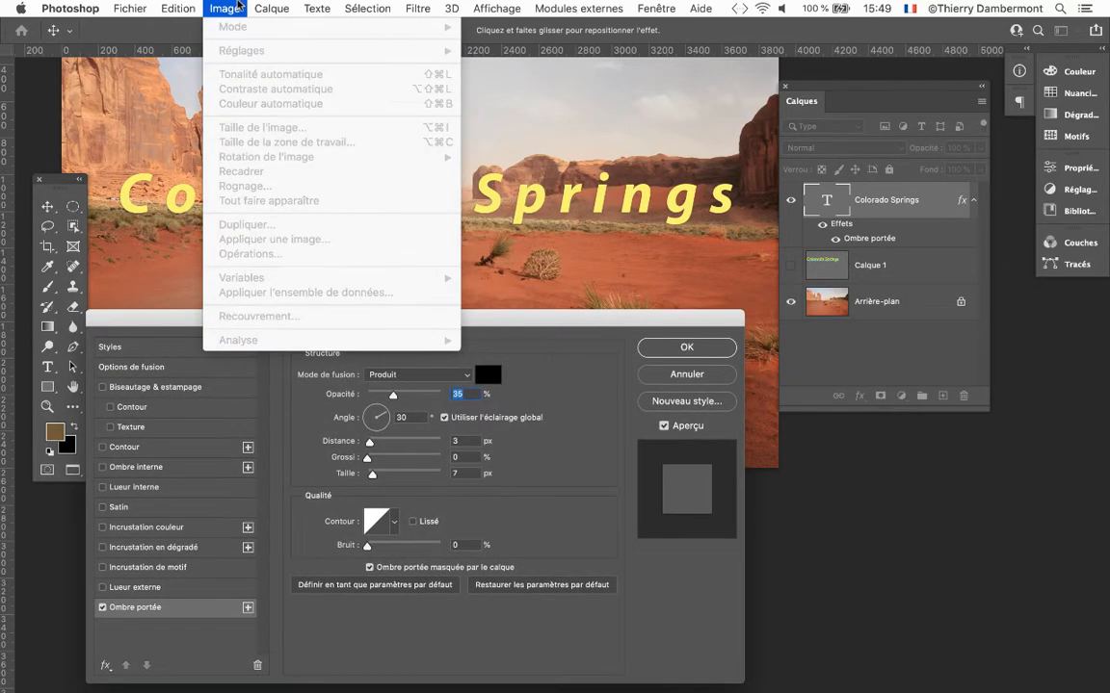
{"action": "left_click", "coordinate": [239, 6]}
{"action": "left_click", "coordinate": [665, 376]}
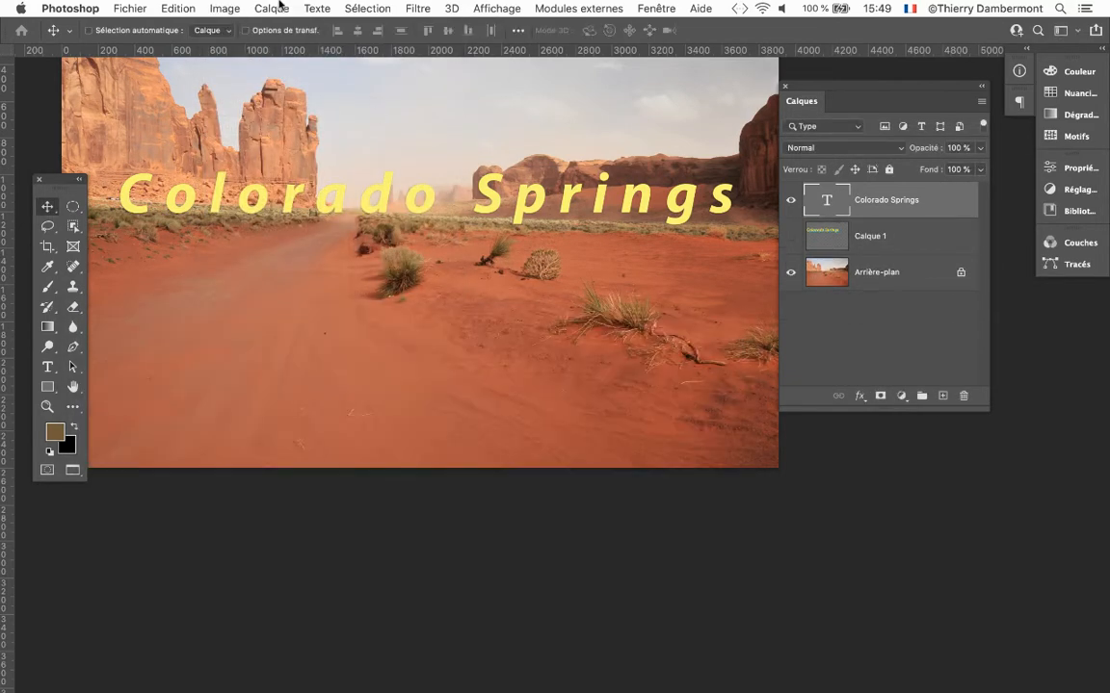
Check the document's colour mode and bit depth.
{"action": "left_click", "coordinate": [232, 6]}
{"action": "mouse_move", "coordinate": [235, 27]}
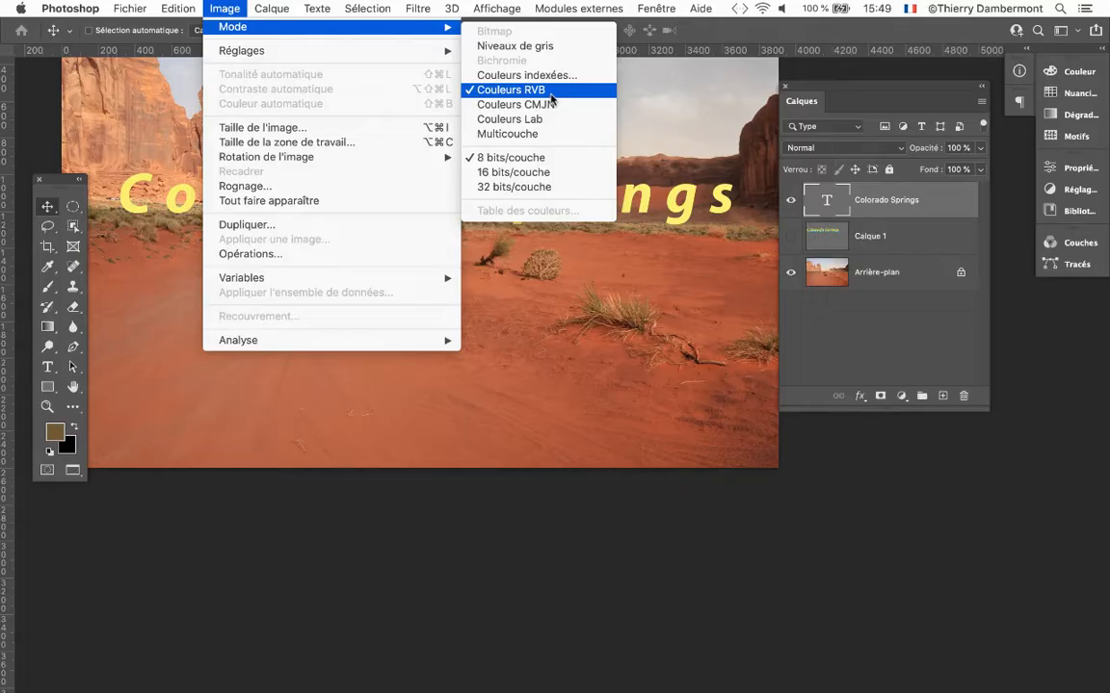
{"action": "left_click", "coordinate": [869, 74]}
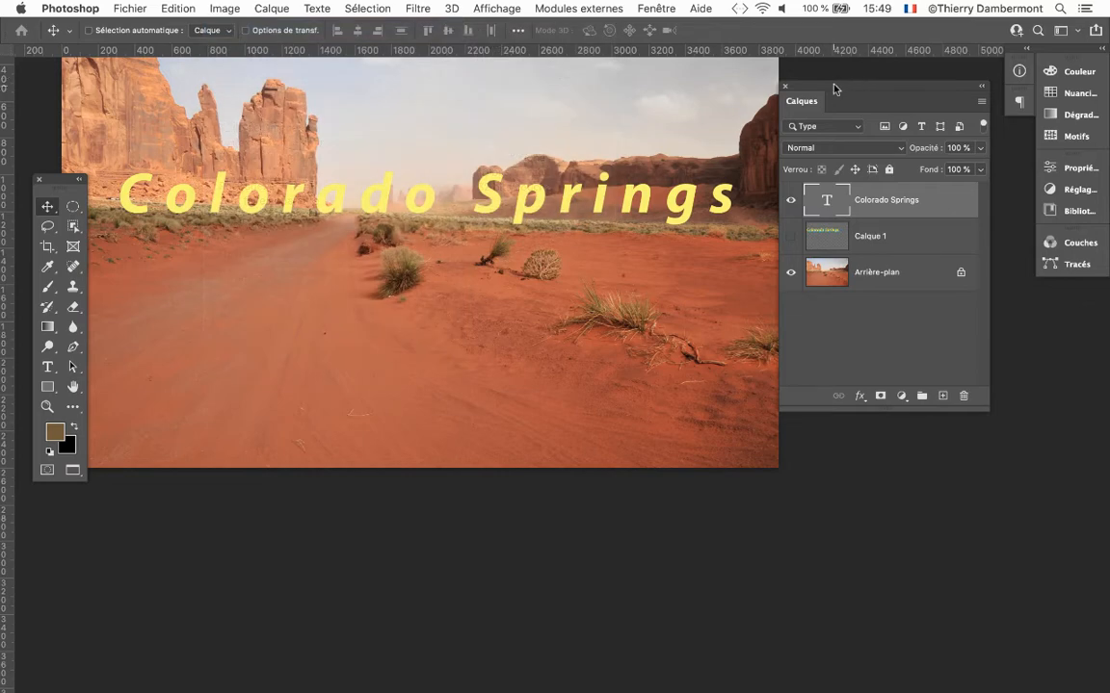
Add a drop shadow (Ombre portée) to the Colorado Springs text layer, keeping the lettering visible beside the style settings.
{"action": "left_click_drag", "start_coordinate": [834, 87], "coordinate": [935, 88]}
{"action": "scroll", "coordinate": [777, 143], "scroll_direction": "up", "scroll_amount": 5}
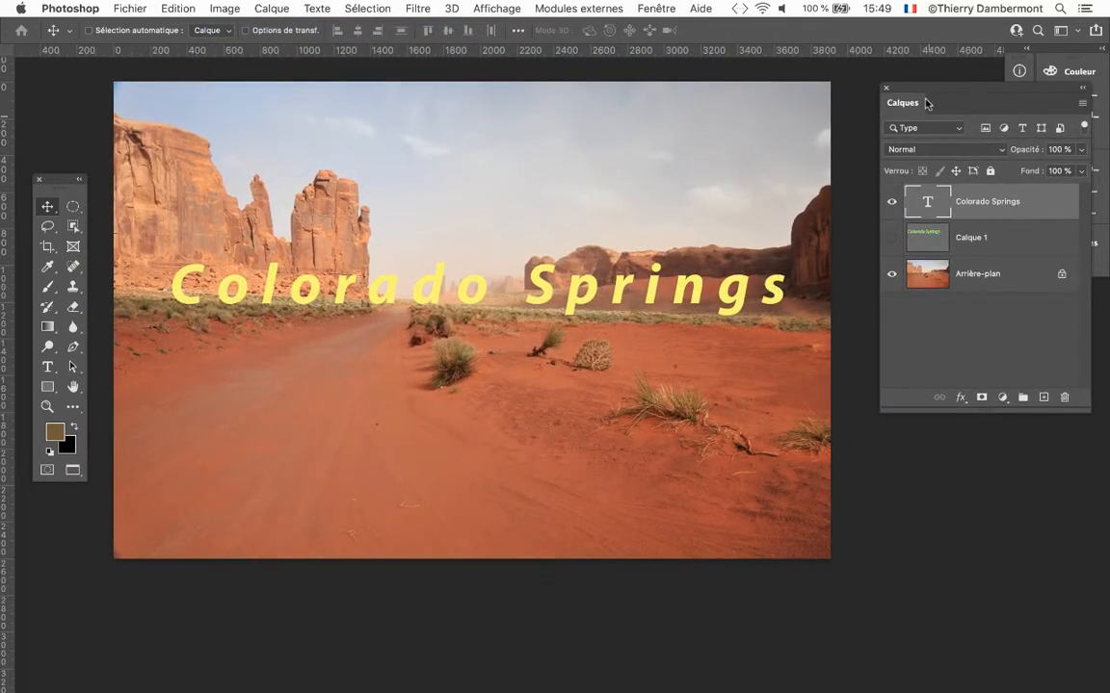
{"action": "left_click_drag", "start_coordinate": [927, 103], "coordinate": [713, 84]}
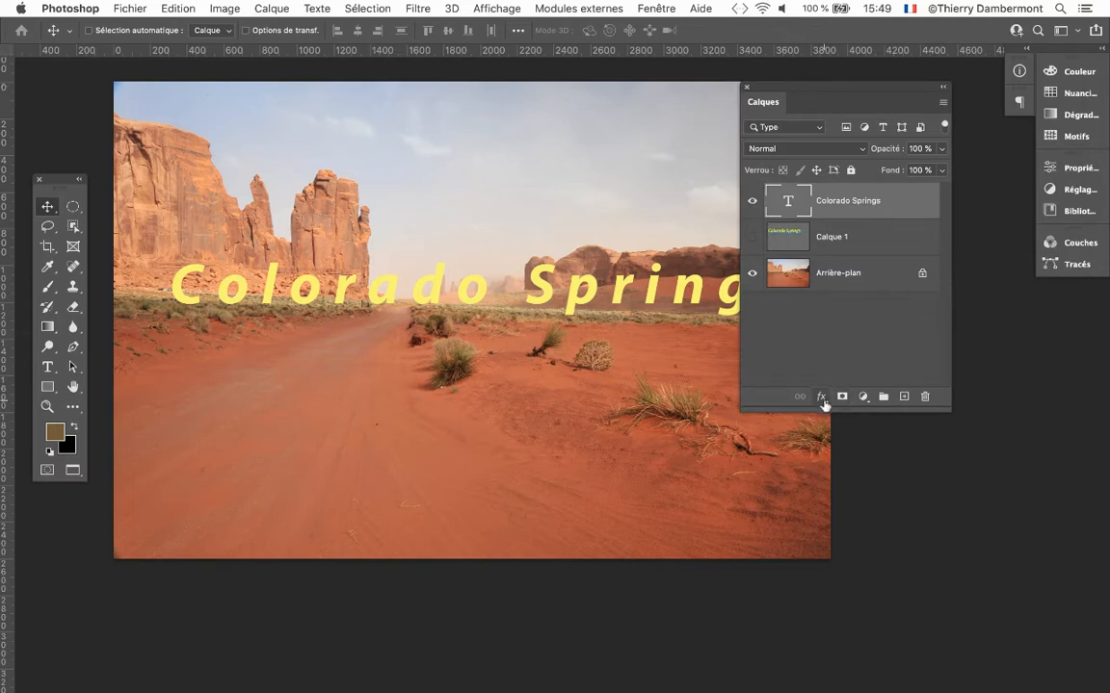
{"action": "left_click_drag", "start_coordinate": [823, 404], "coordinate": [822, 344]}
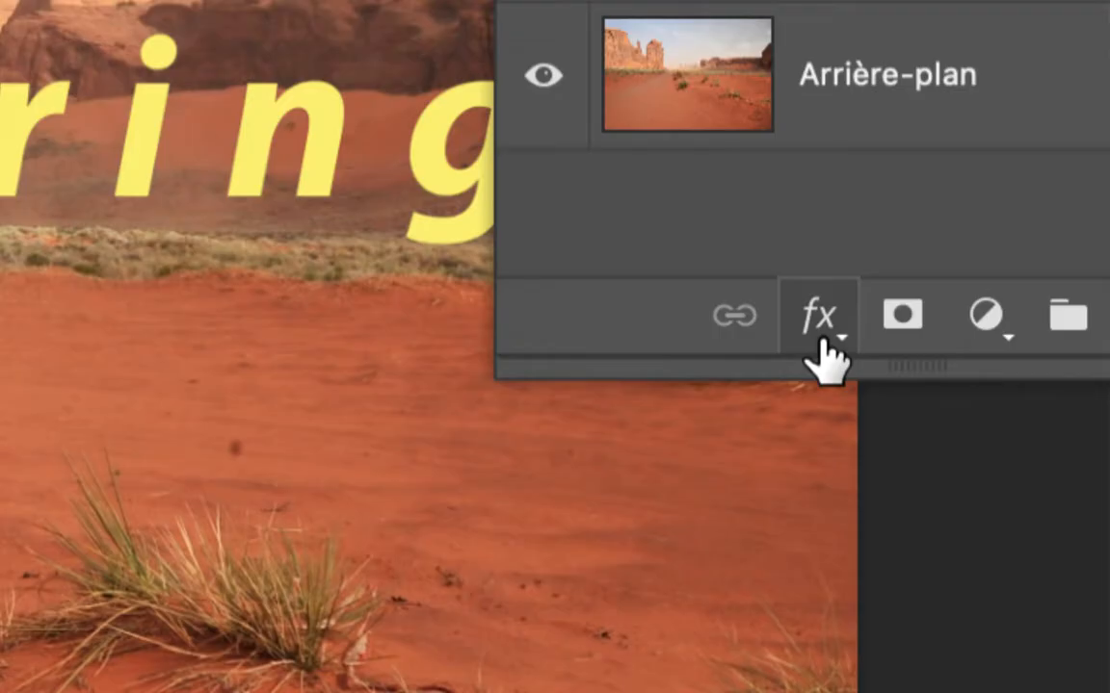
{"action": "left_click", "coordinate": [822, 334]}
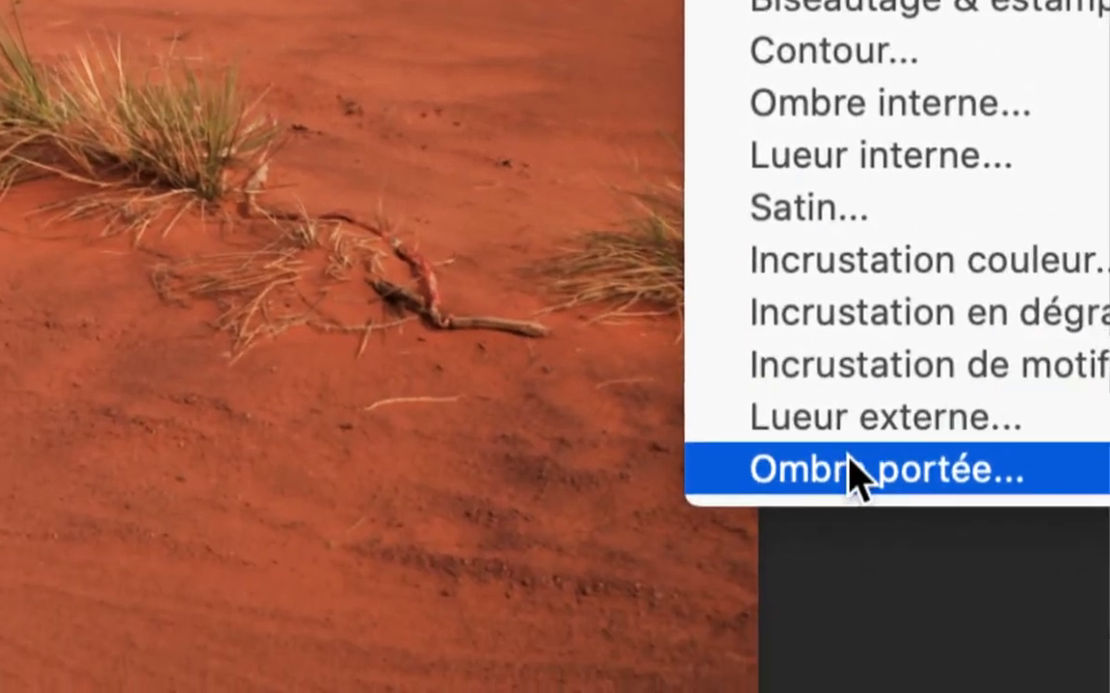
{"action": "left_click", "coordinate": [857, 504]}
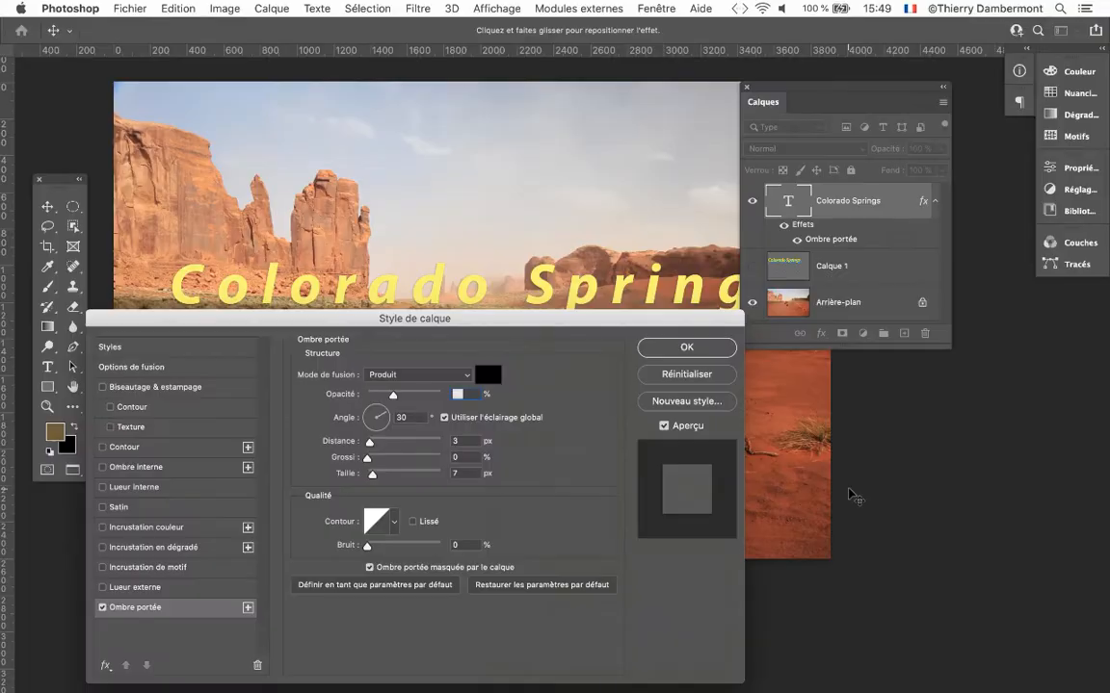
{"action": "left_click_drag", "start_coordinate": [777, 90], "coordinate": [963, 329]}
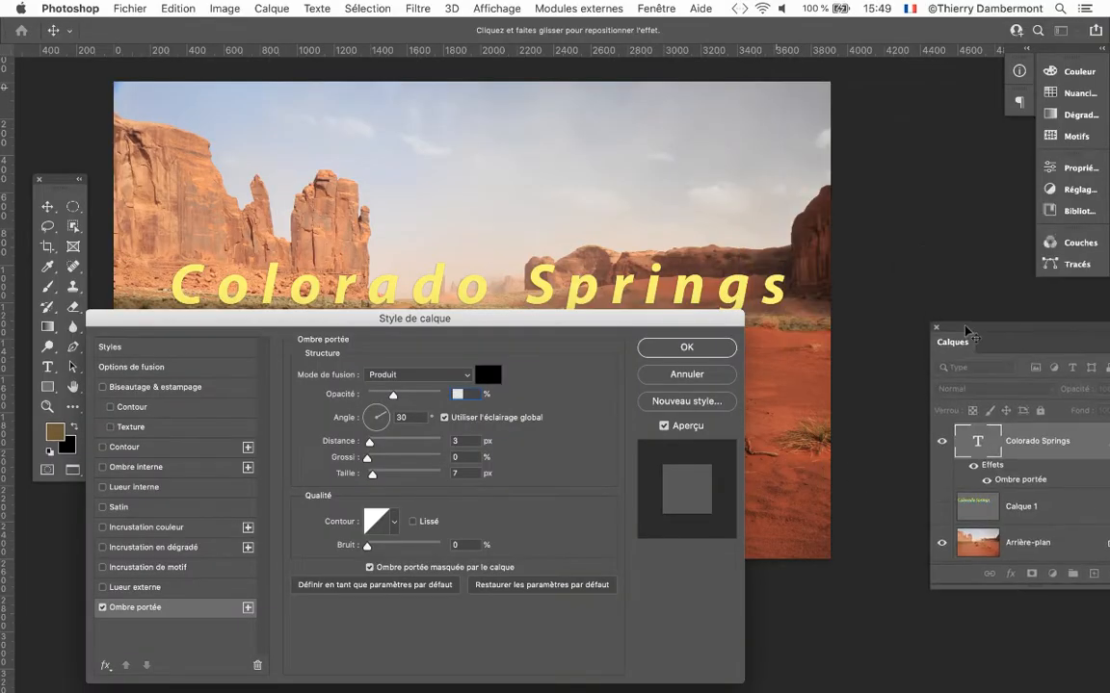
{"action": "left_click_drag", "start_coordinate": [217, 319], "coordinate": [615, 74]}
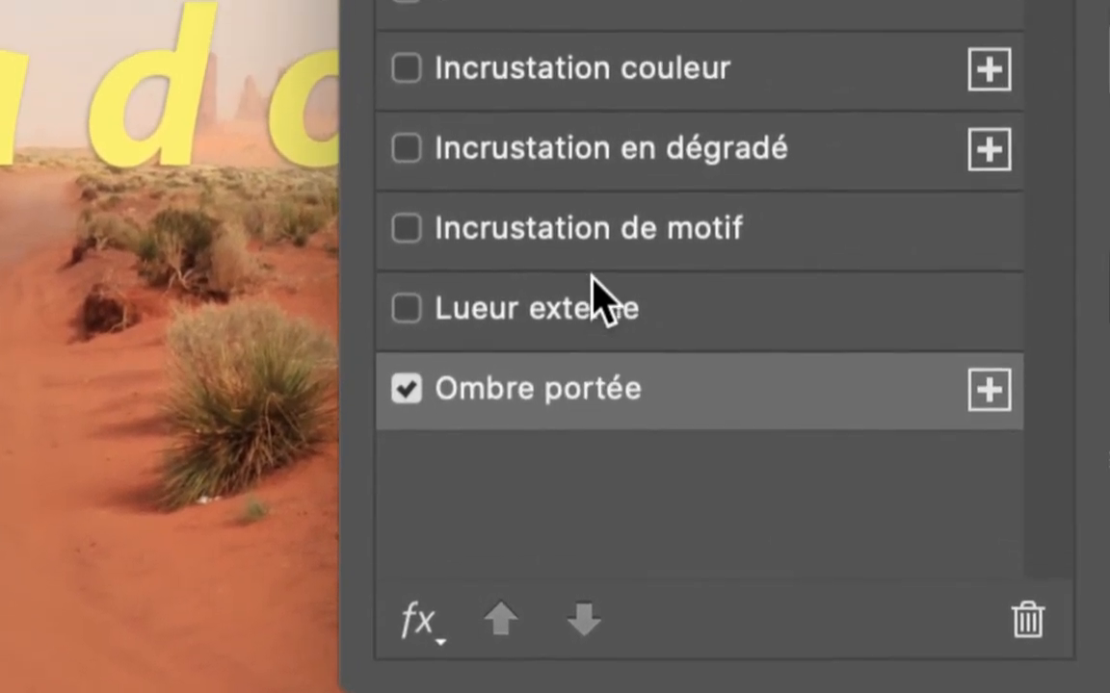
Try the pattern overlay (Incrustation de motif) on the text, switching the effect on and off.
{"action": "left_click", "coordinate": [634, 150]}
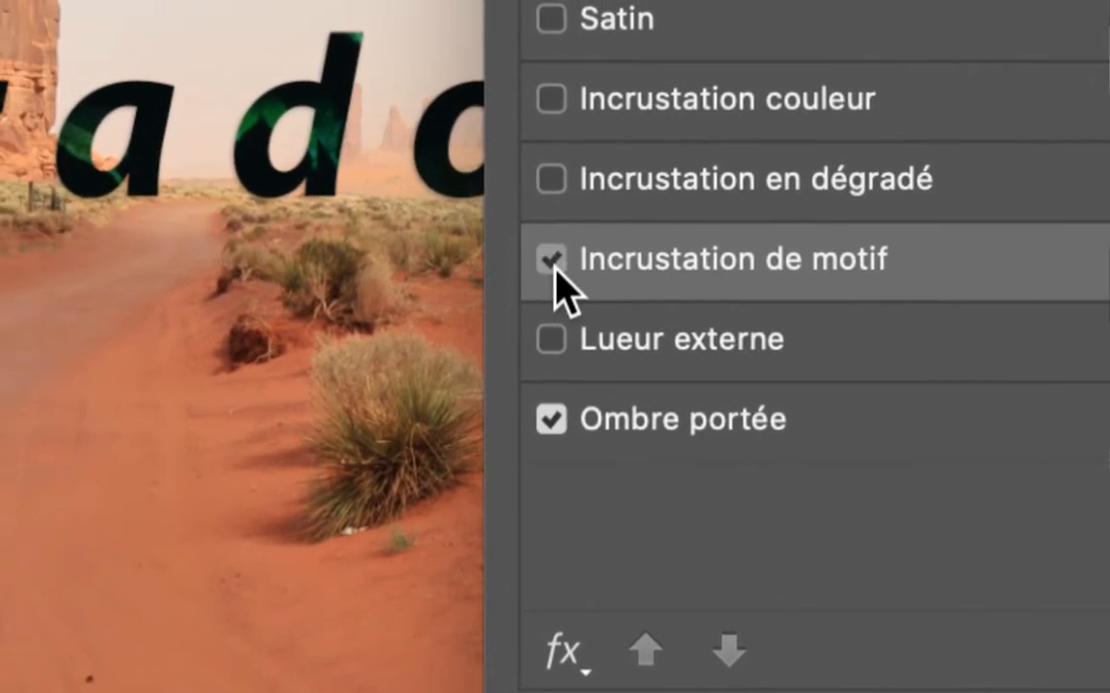
{"action": "left_click", "coordinate": [405, 252]}
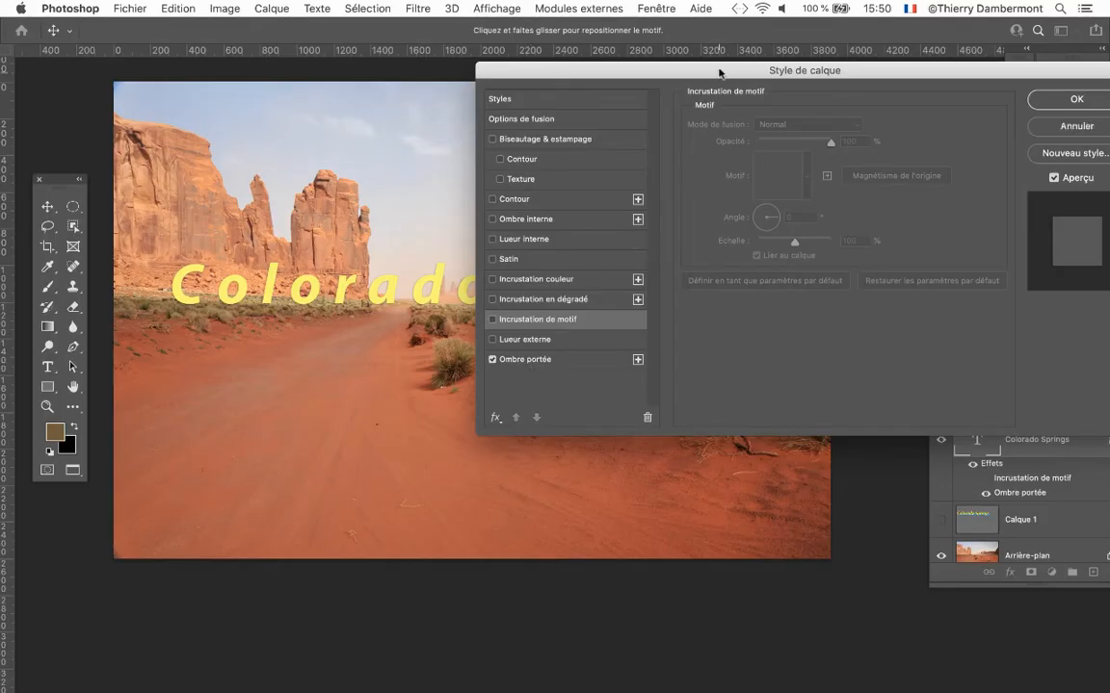
{"action": "left_click_drag", "start_coordinate": [719, 72], "coordinate": [569, 98]}
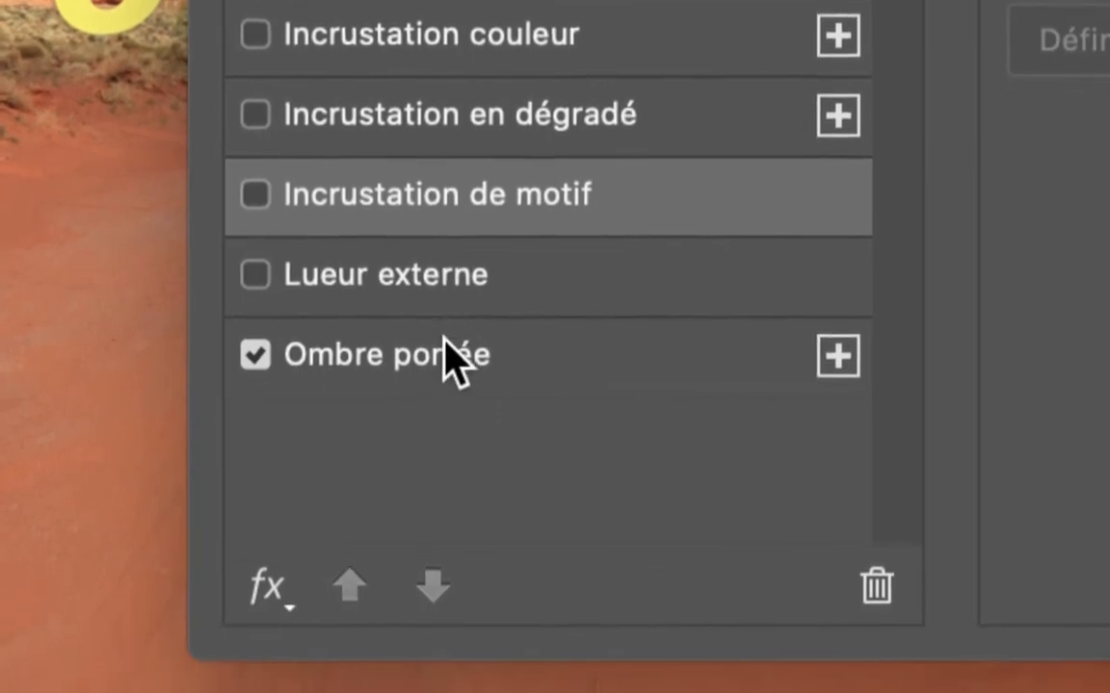
{"action": "left_click", "coordinate": [446, 450]}
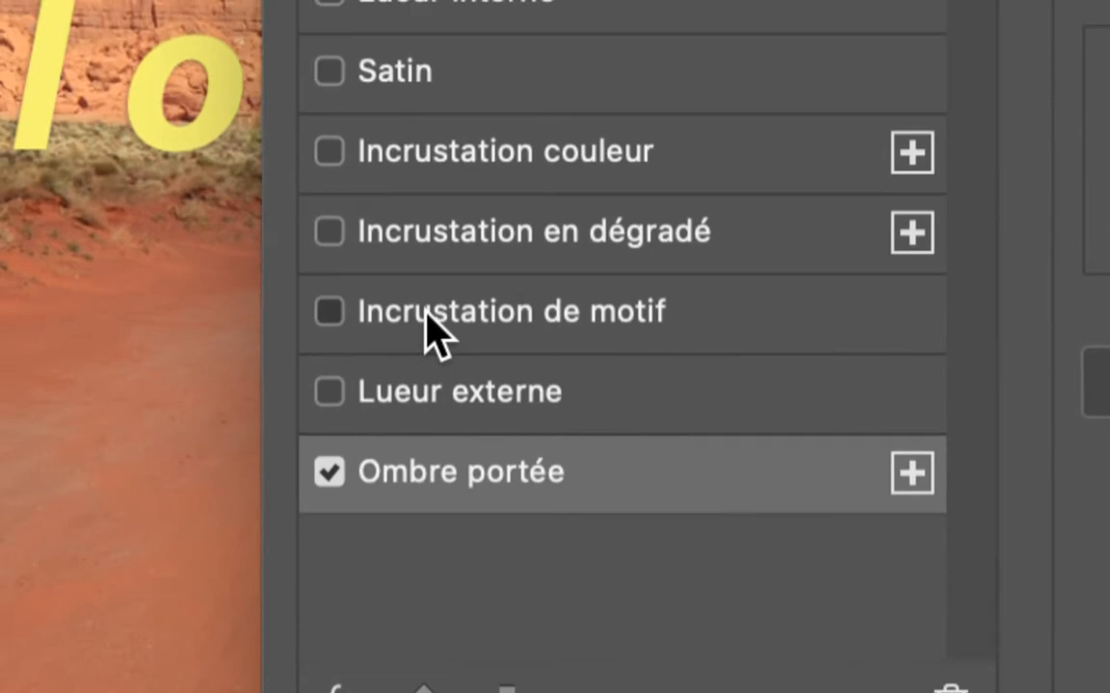
{"action": "left_click", "coordinate": [308, 176]}
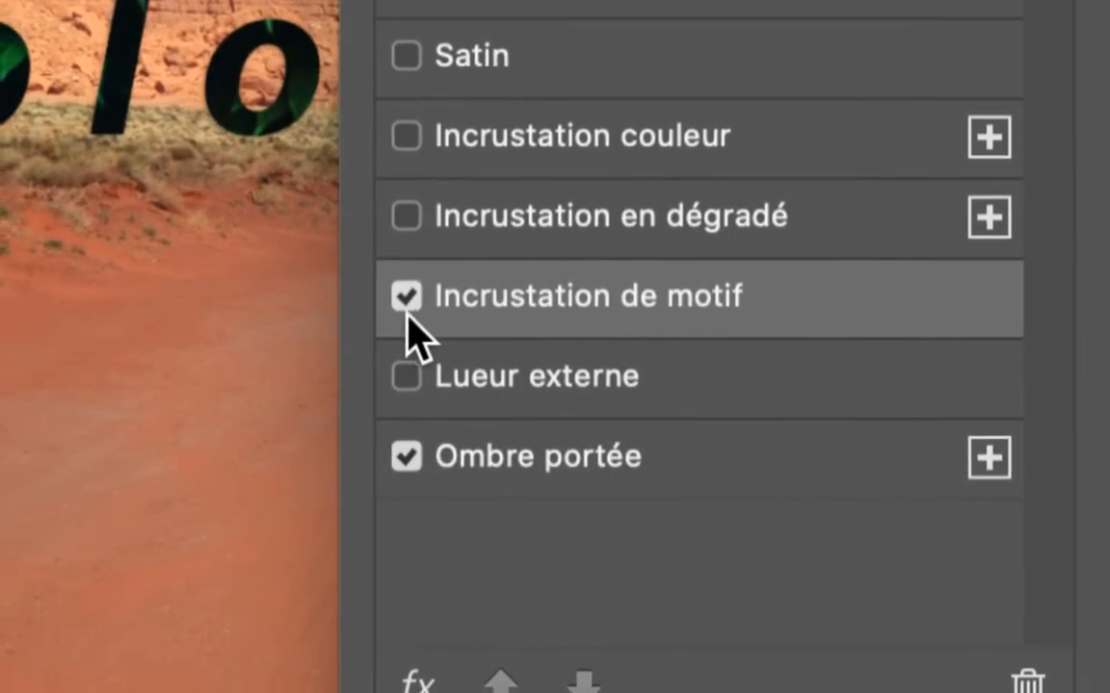
{"action": "left_click", "coordinate": [329, 304]}
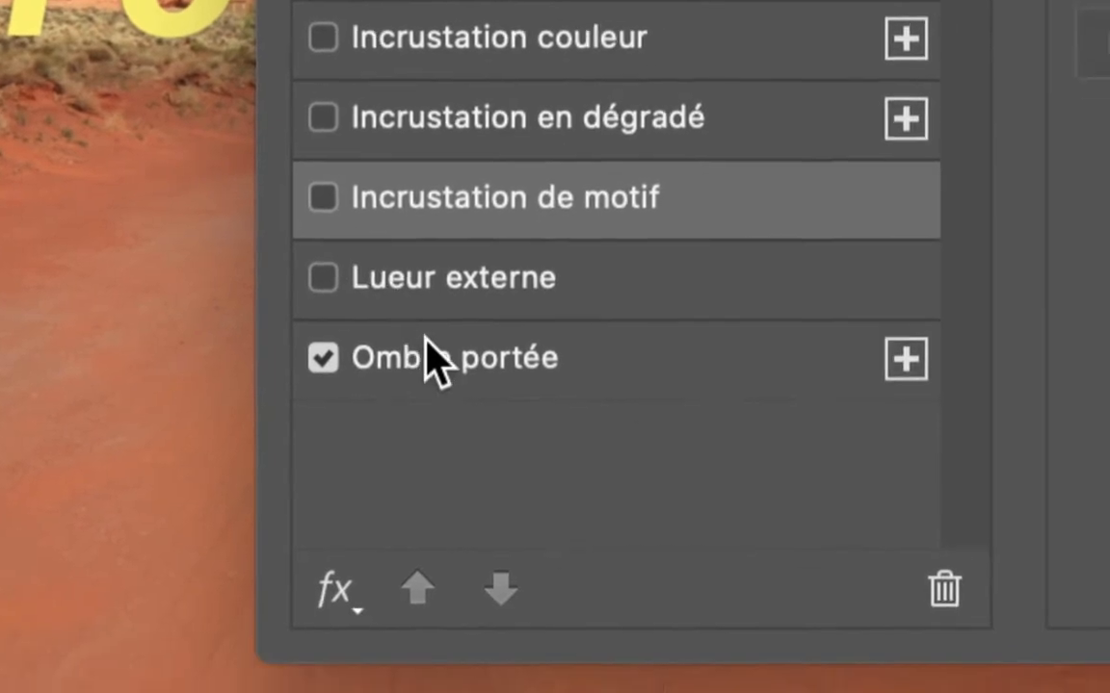
Set the text's drop shadow to 45 % opacity, 125° angle, 19 px distance, 38 % spread and 13 px size.
{"action": "left_click", "coordinate": [489, 457]}
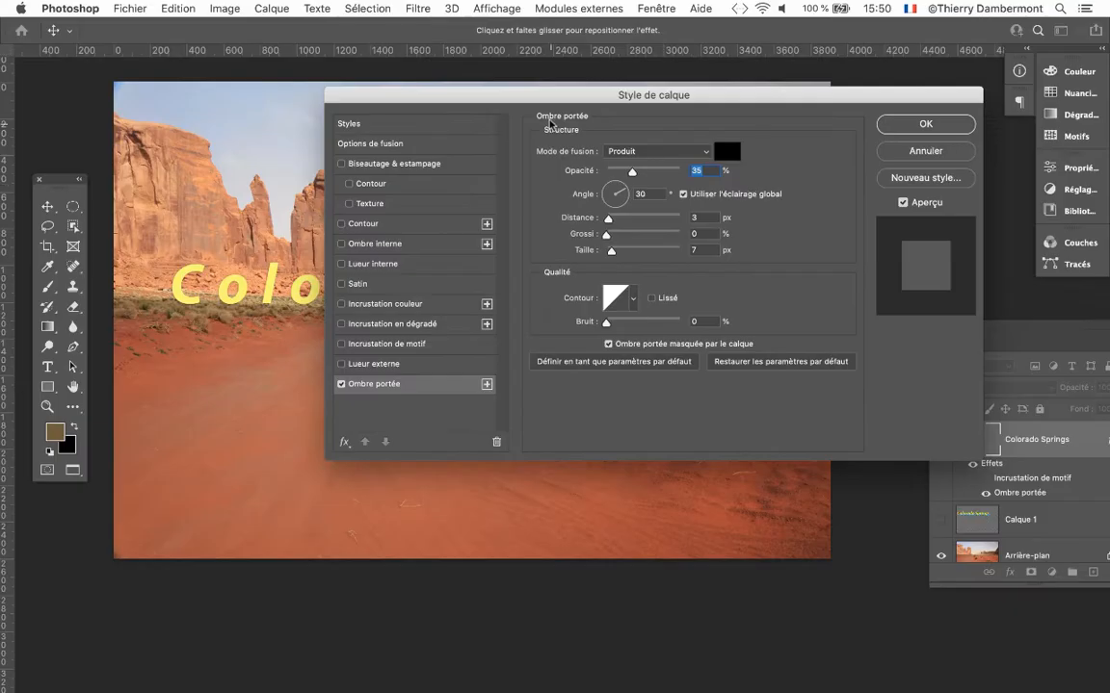
{"action": "left_click_drag", "start_coordinate": [553, 96], "coordinate": [579, 355]}
{"action": "scroll", "coordinate": [395, 318], "scroll_direction": "up", "scroll_amount": 5}
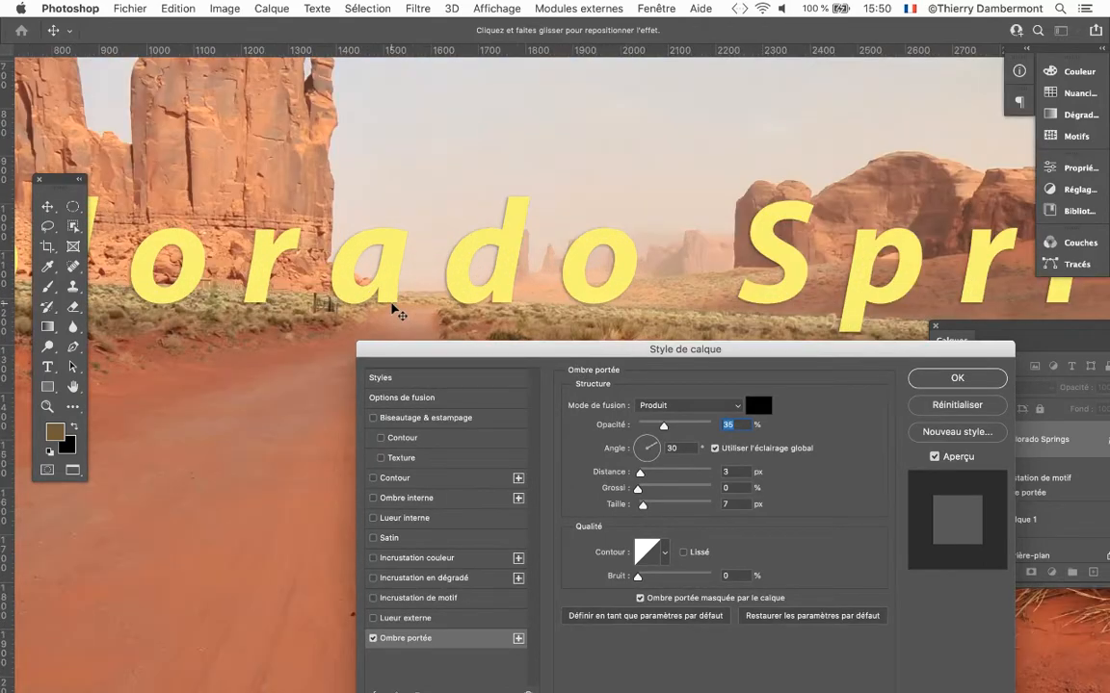
{"action": "scroll", "coordinate": [395, 313], "scroll_direction": "up", "scroll_amount": 3}
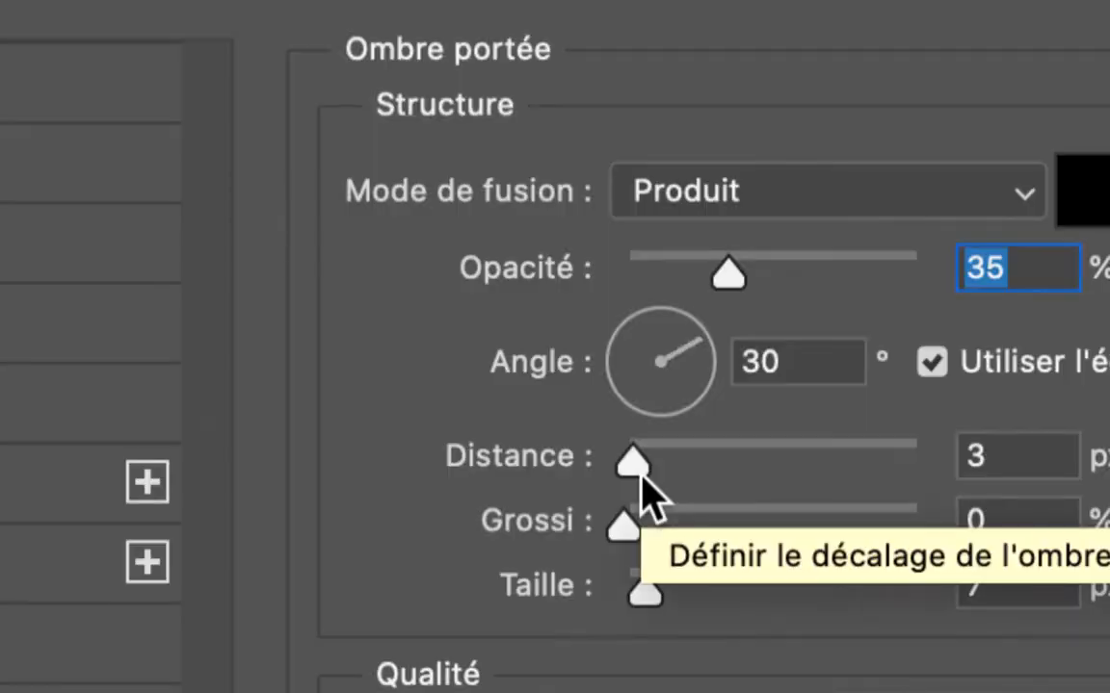
{"action": "left_click_drag", "start_coordinate": [642, 477], "coordinate": [656, 468]}
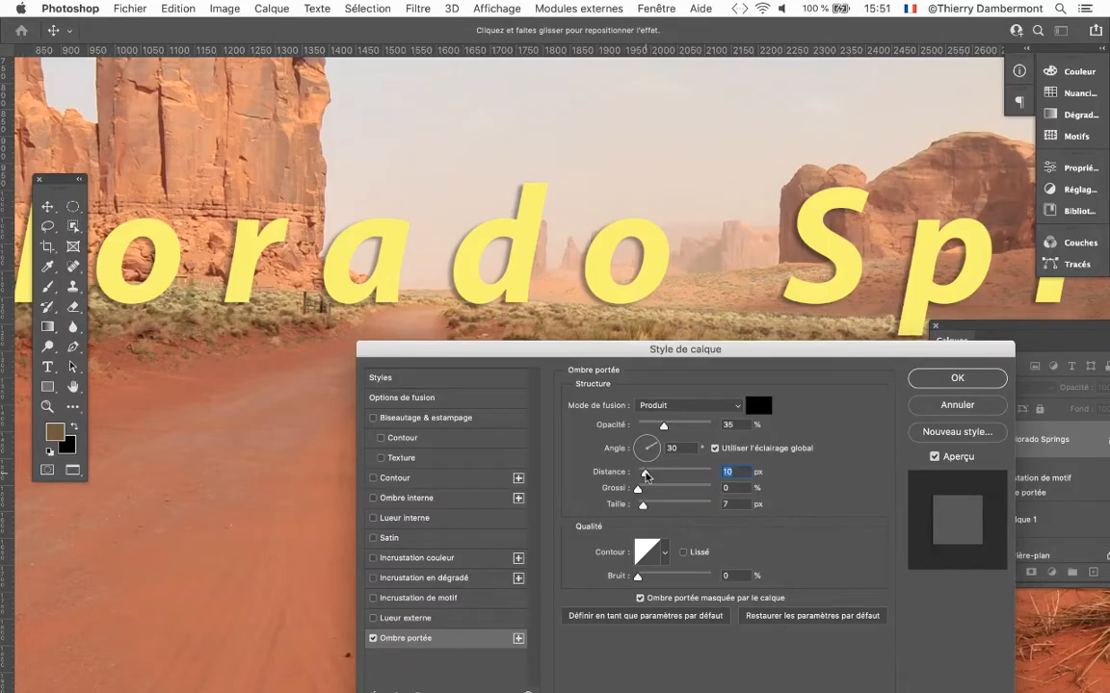
{"action": "left_click_drag", "start_coordinate": [647, 476], "coordinate": [645, 505]}
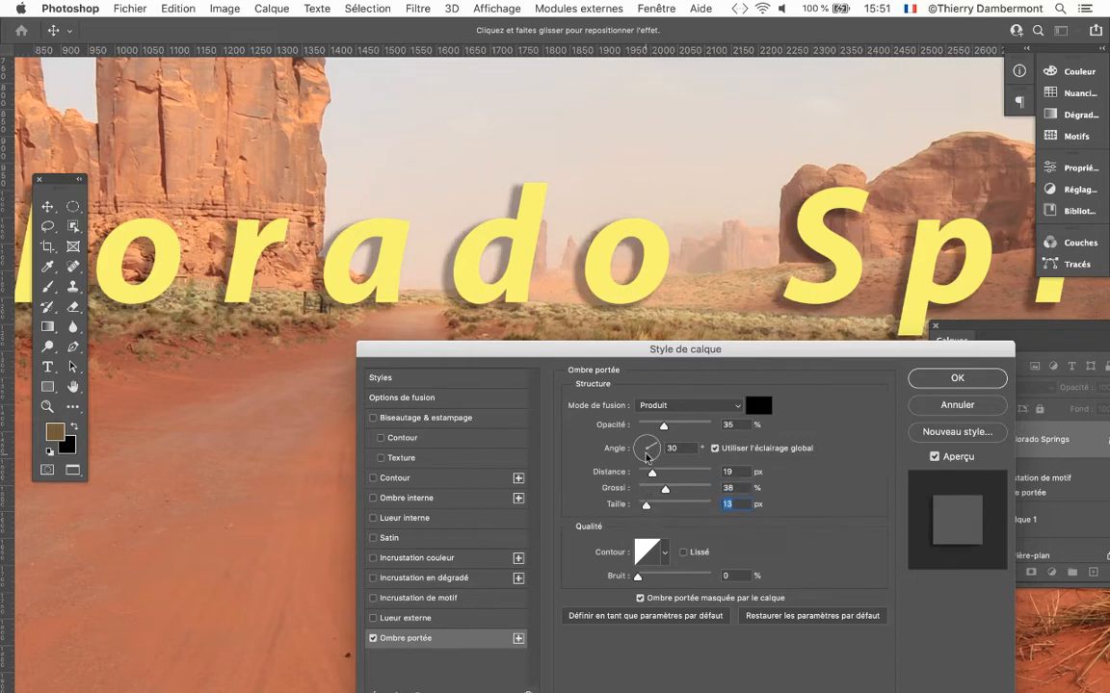
{"action": "left_click_drag", "start_coordinate": [646, 457], "coordinate": [669, 430]}
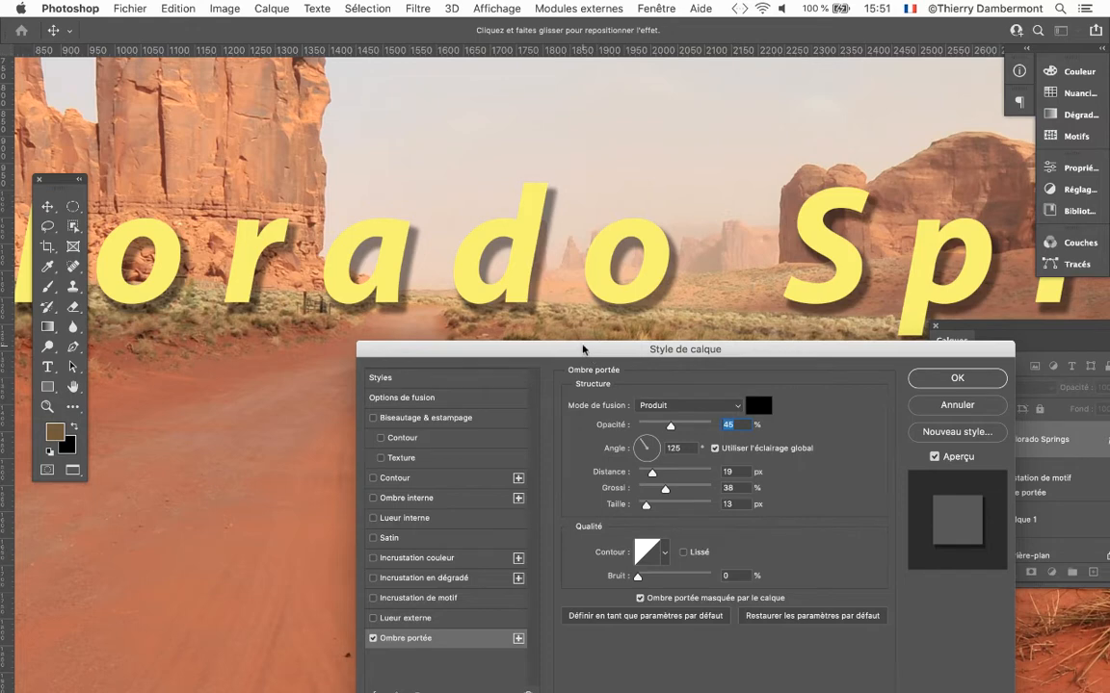
Try noise amounts such as 25 % and 48 % on the drop shadow, and return the noise to 0 %.
{"action": "mouse_move", "coordinate": [590, 356]}
{"action": "left_mouse_down"}
{"action": "mouse_move", "coordinate": [598, 335]}
{"action": "mouse_move", "coordinate": [581, 351]}
{"action": "left_mouse_up"}
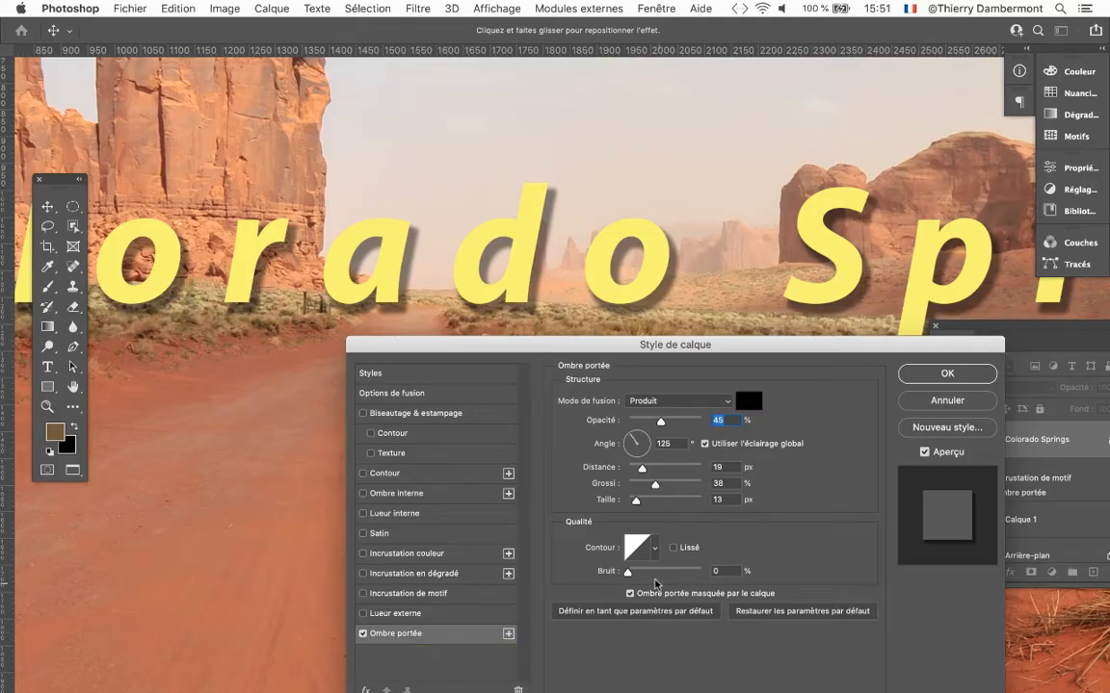
{"action": "left_click_drag", "start_coordinate": [627, 573], "coordinate": [646, 575]}
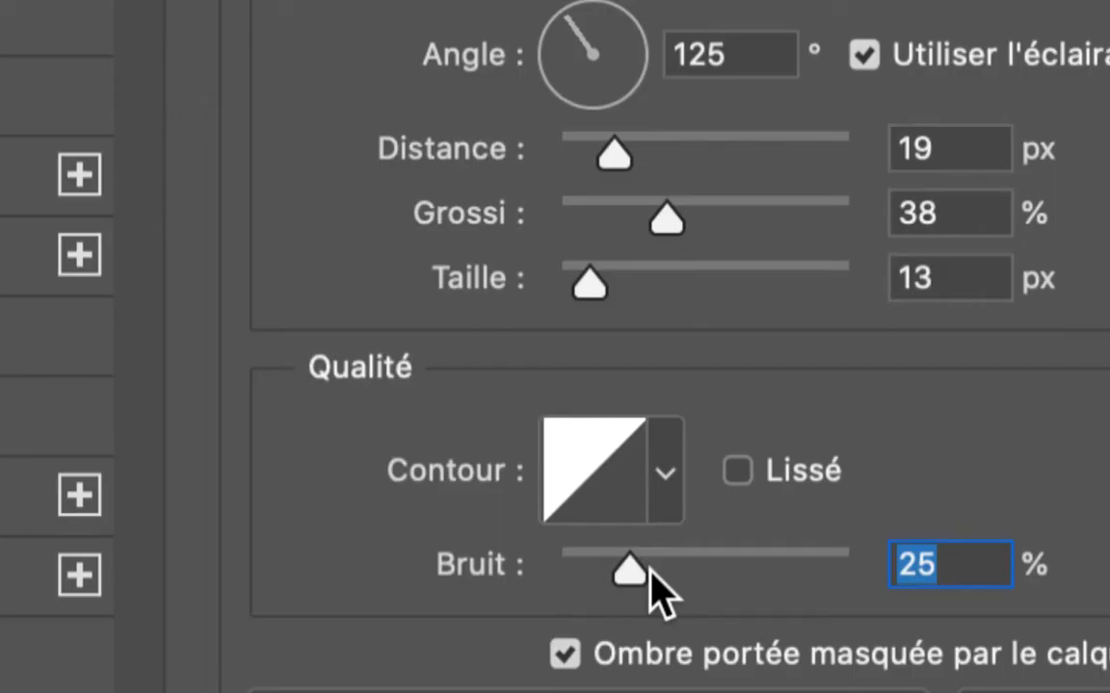
{"action": "left_click", "coordinate": [662, 574]}
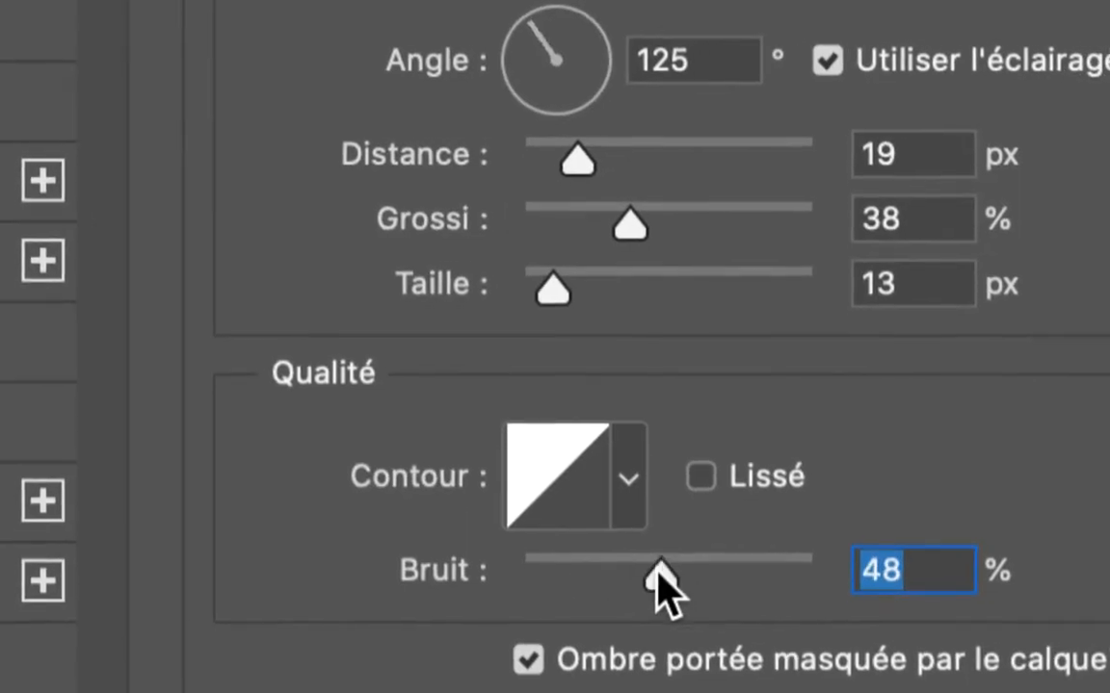
{"action": "left_click_drag", "start_coordinate": [659, 568], "coordinate": [685, 574]}
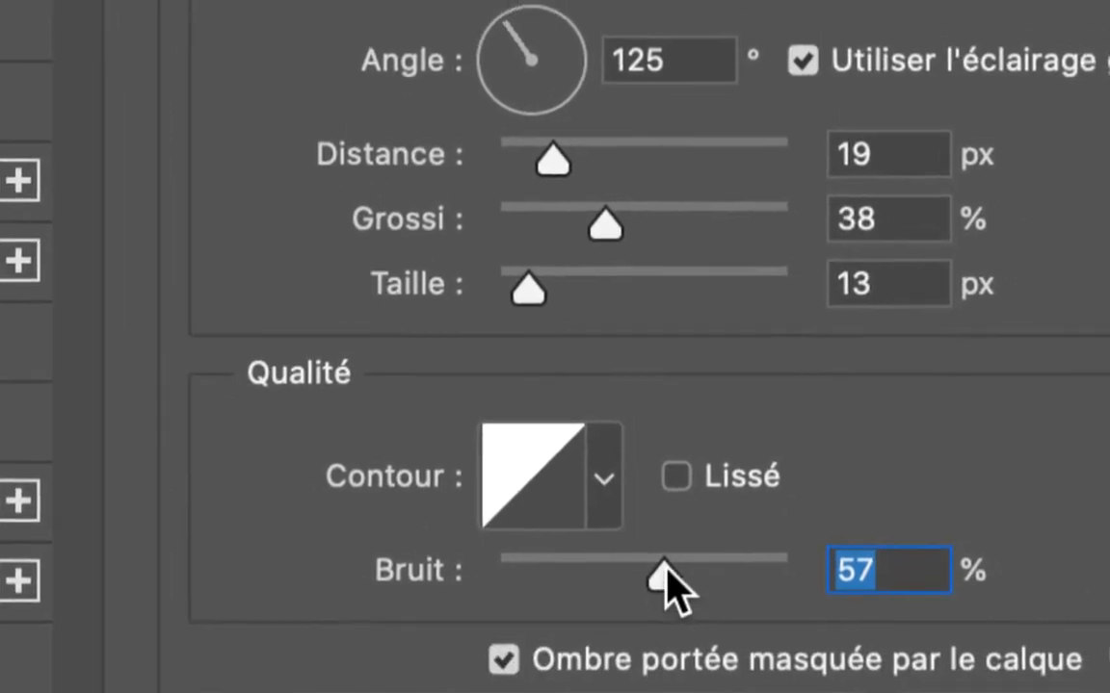
{"action": "left_click_drag", "start_coordinate": [665, 570], "coordinate": [496, 570]}
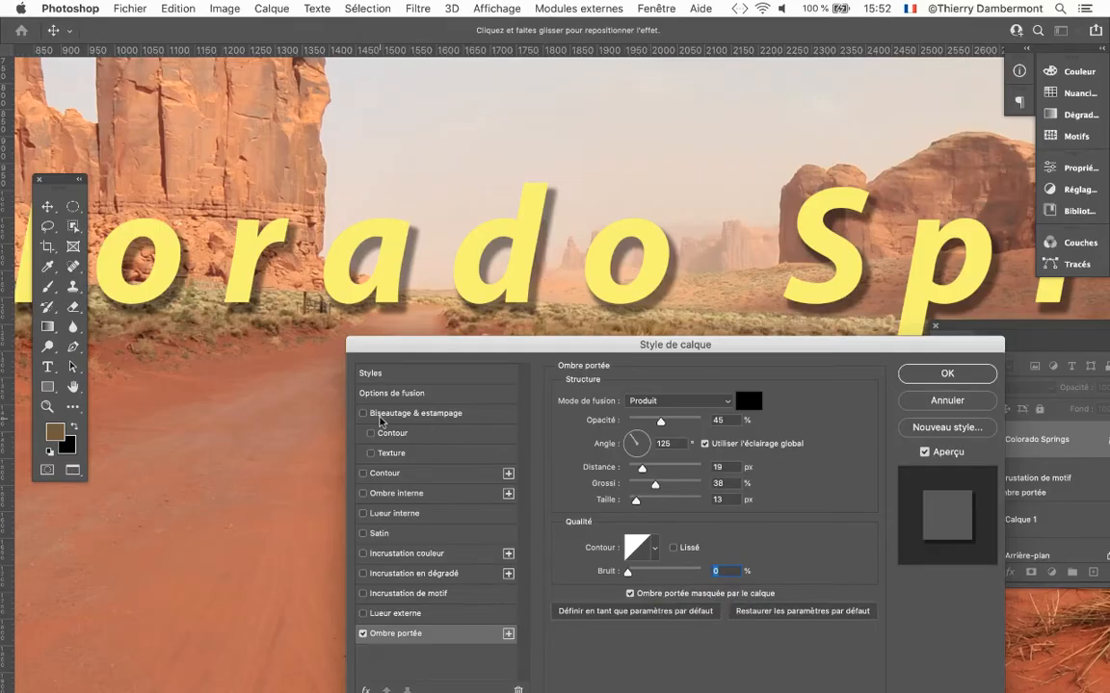
Add the bevel and emboss effect (Biseautage & estampage) to the Colorado Springs text.
{"action": "left_click_drag", "start_coordinate": [391, 346], "coordinate": [385, 332]}
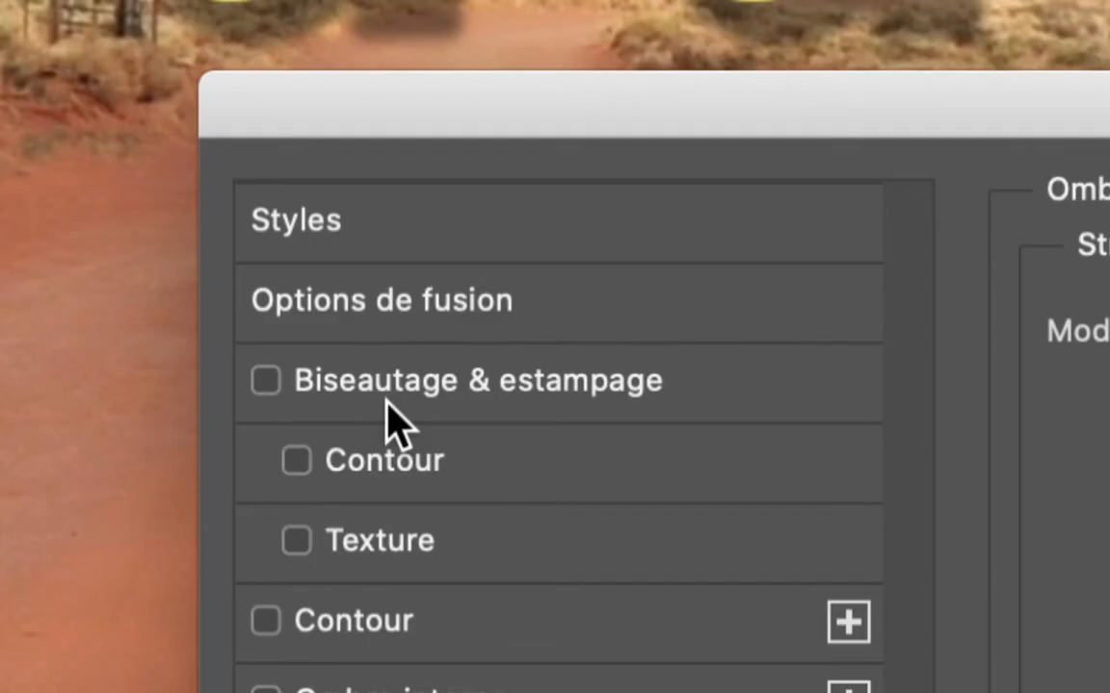
{"action": "left_click", "coordinate": [388, 395]}
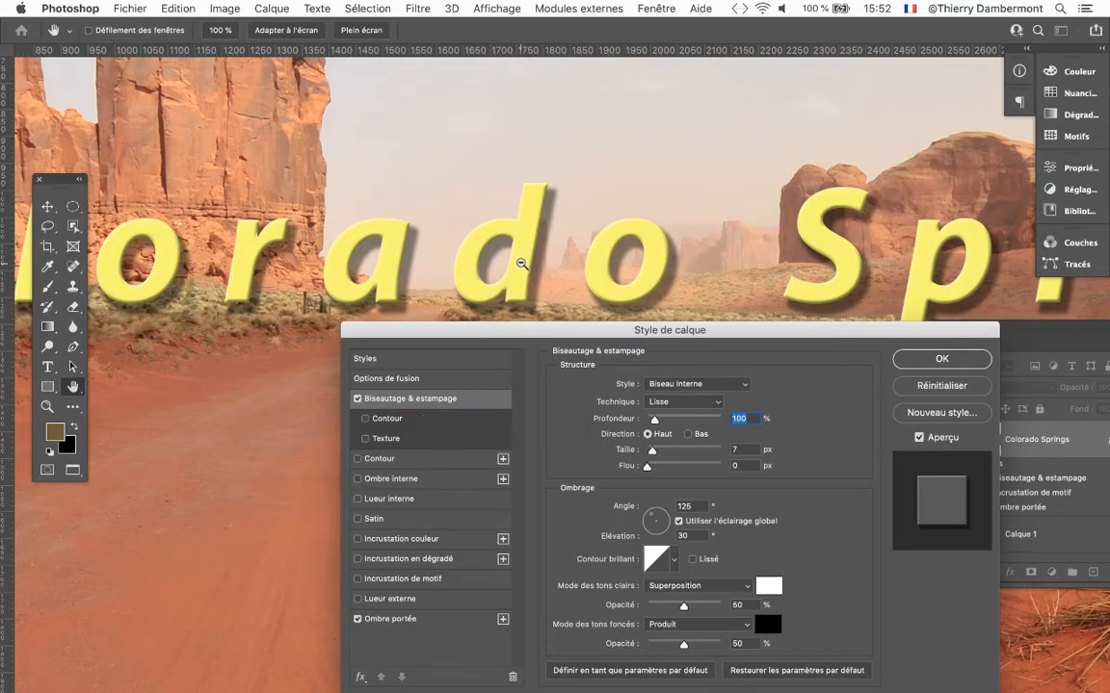
Set the bevel's size to 8 px and its technique to Ciselage marqué.
{"action": "scroll", "coordinate": [520, 262], "scroll_direction": "up", "scroll_amount": 5}
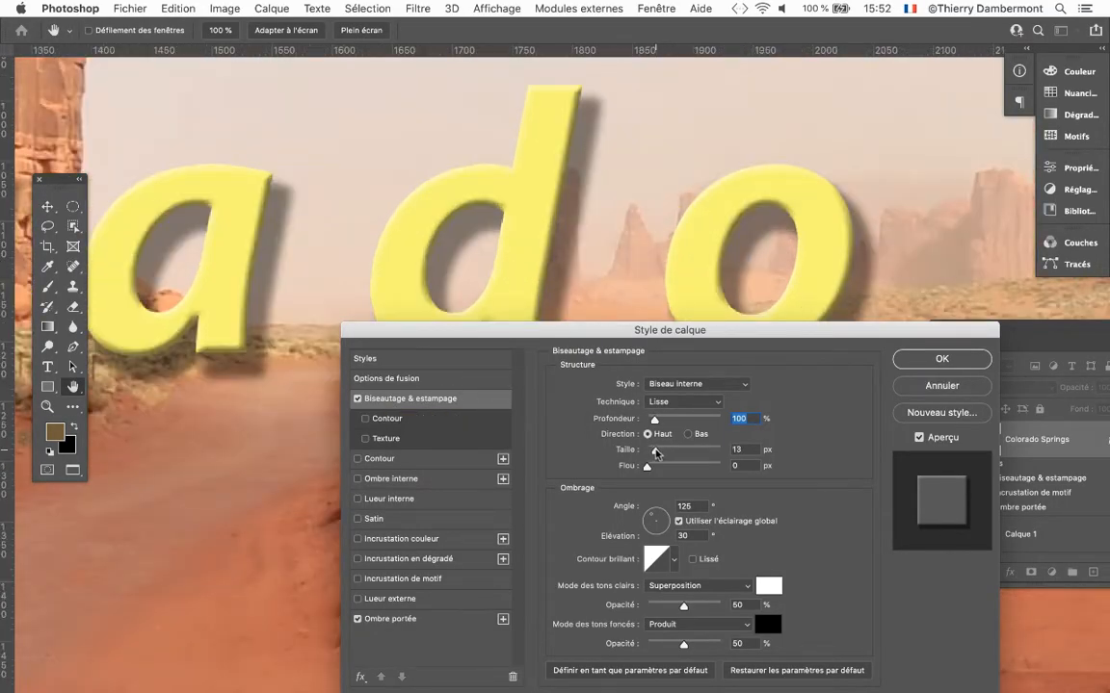
{"action": "left_click_drag", "start_coordinate": [652, 449], "coordinate": [655, 453]}
{"action": "left_click", "coordinate": [675, 402]}
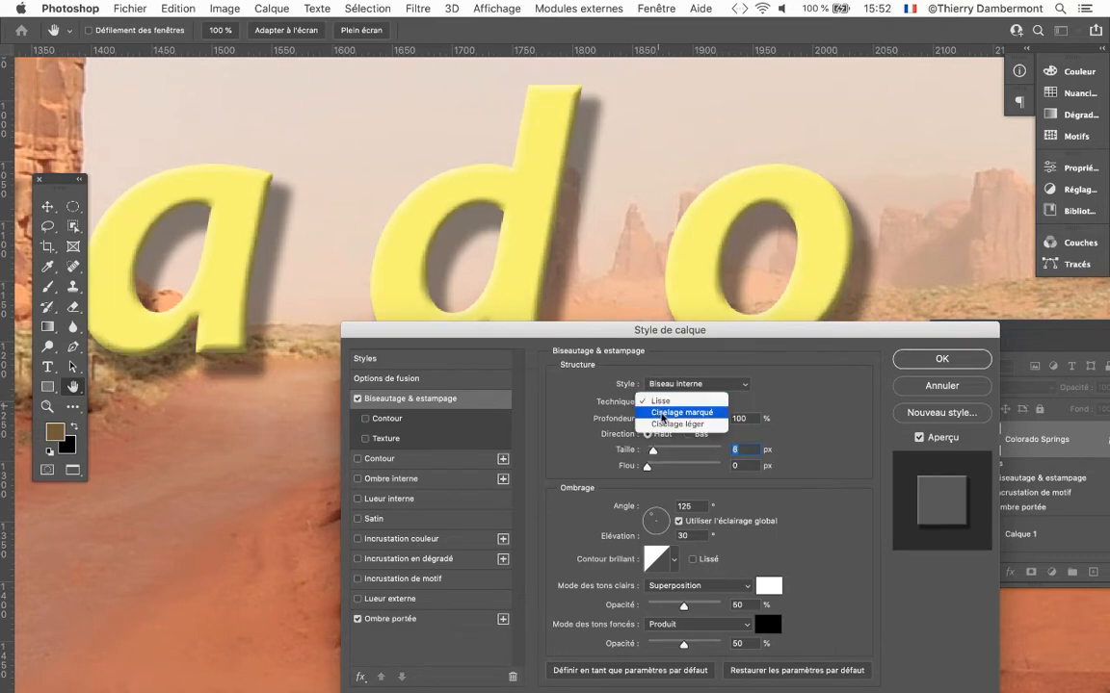
{"action": "left_click", "coordinate": [663, 418]}
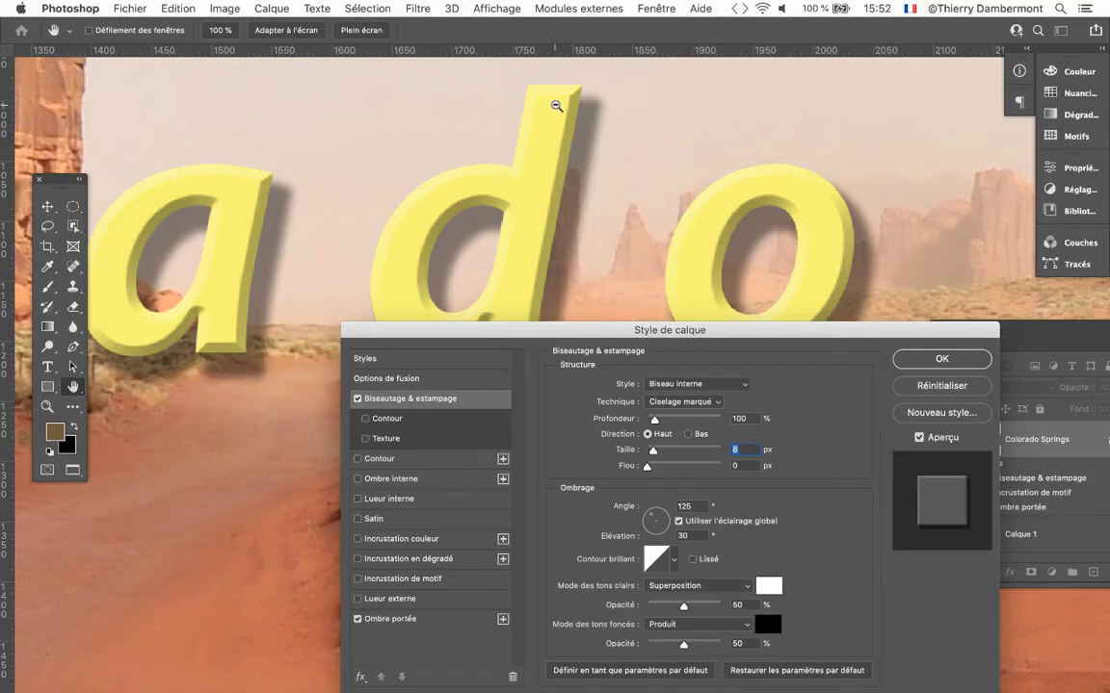
Try several gloss contours (Contour brillant) on the bevel, and return to the linear contour.
{"action": "left_click_drag", "start_coordinate": [566, 329], "coordinate": [716, 300]}
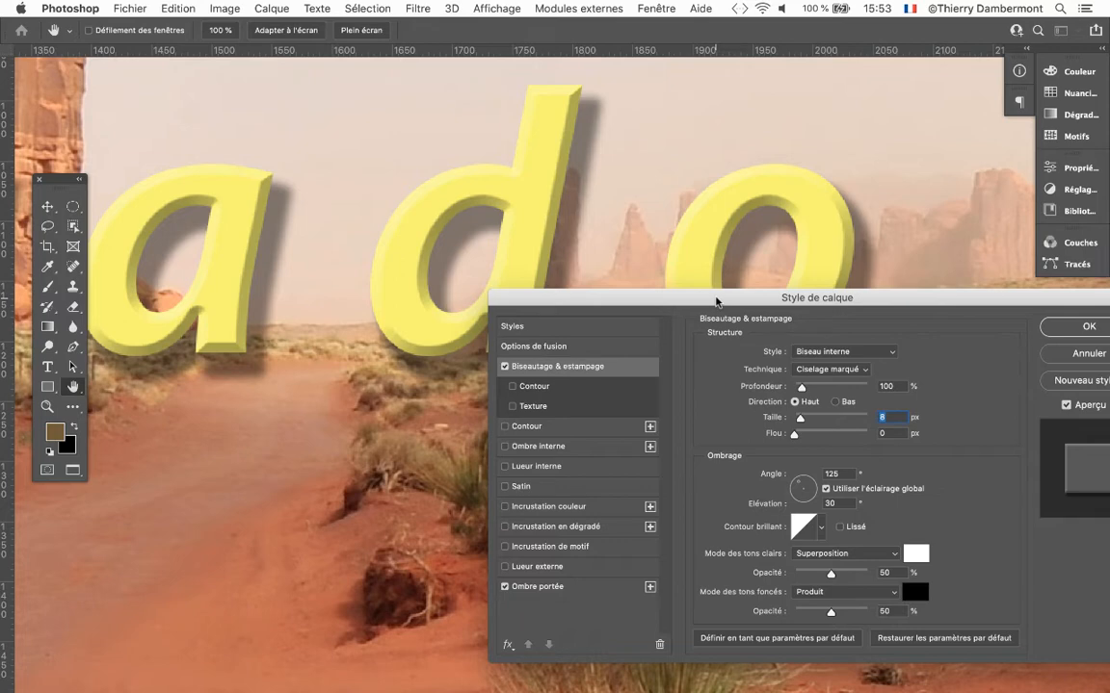
{"action": "left_click_drag", "start_coordinate": [715, 302], "coordinate": [669, 268]}
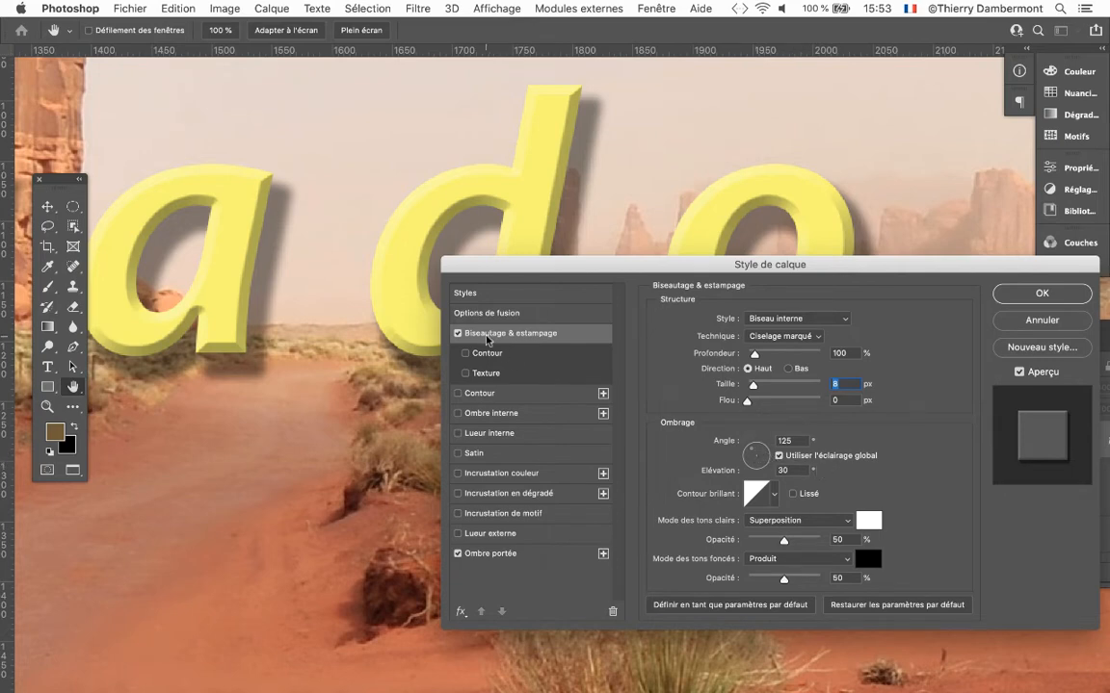
{"action": "key", "text": "alt"}
{"action": "key", "text": "alt"}
{"action": "left_click", "coordinate": [776, 497]}
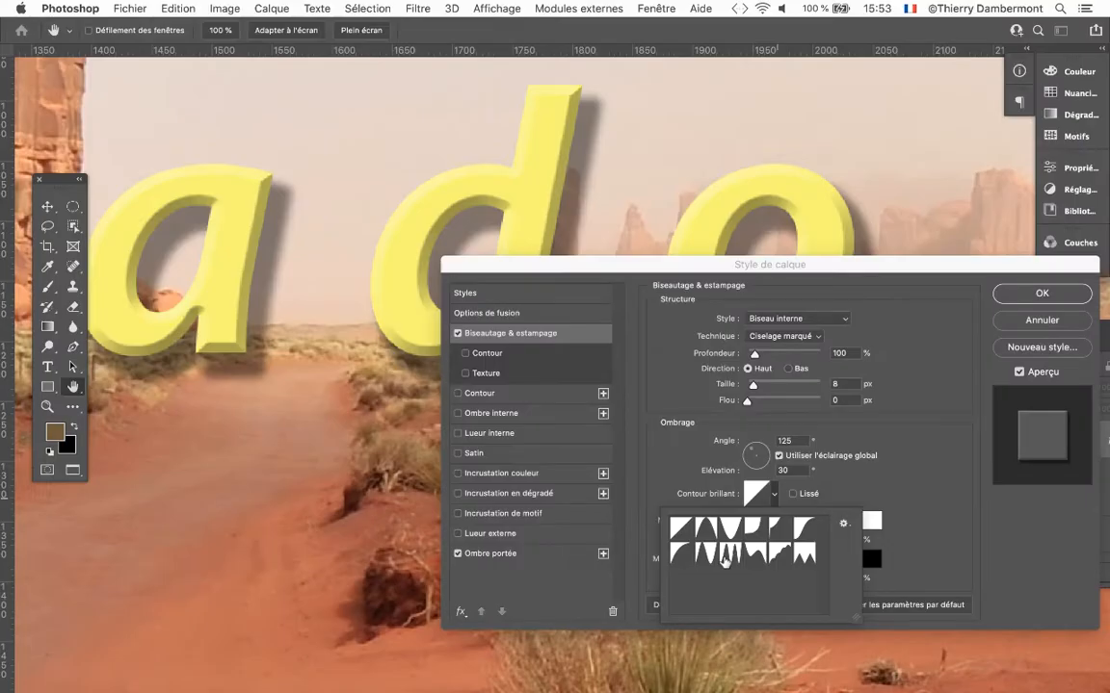
{"action": "left_click", "coordinate": [728, 555]}
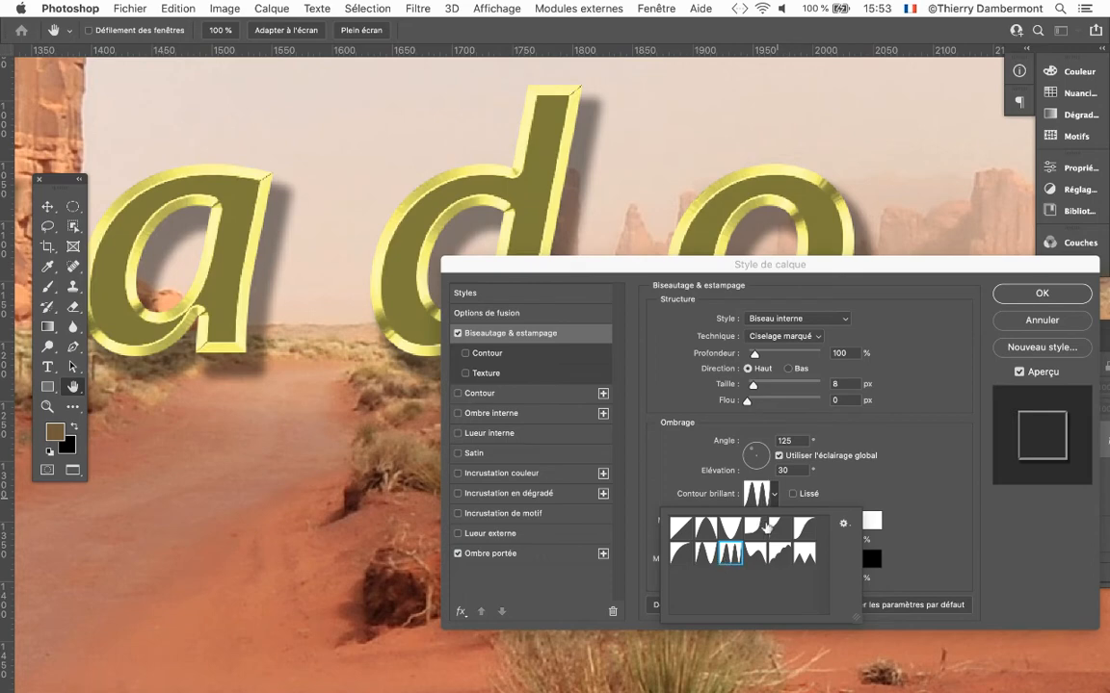
{"action": "left_click", "coordinate": [757, 529]}
{"action": "left_click", "coordinate": [734, 530]}
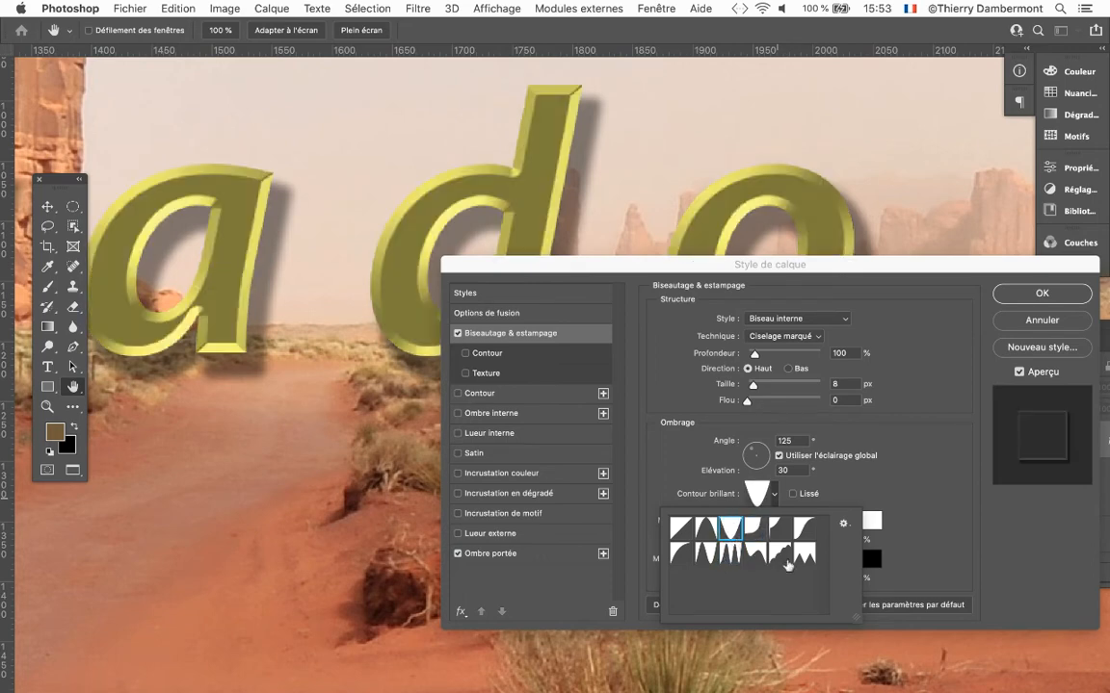
{"action": "left_click", "coordinate": [782, 556]}
{"action": "left_click", "coordinate": [796, 557]}
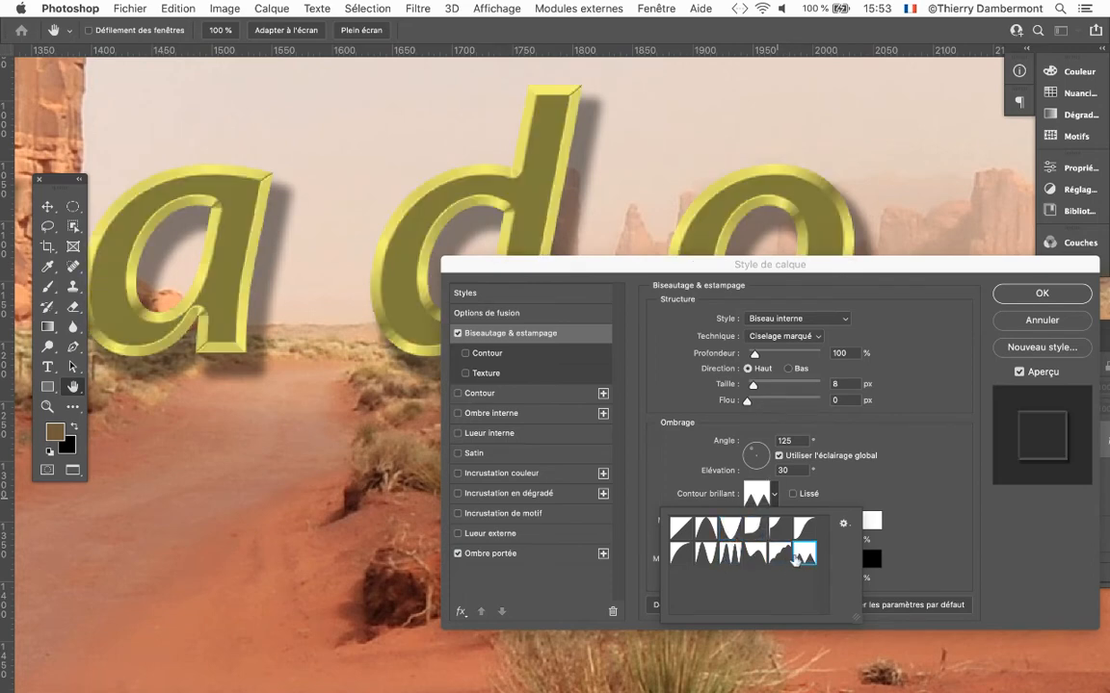
{"action": "left_click", "coordinate": [680, 529]}
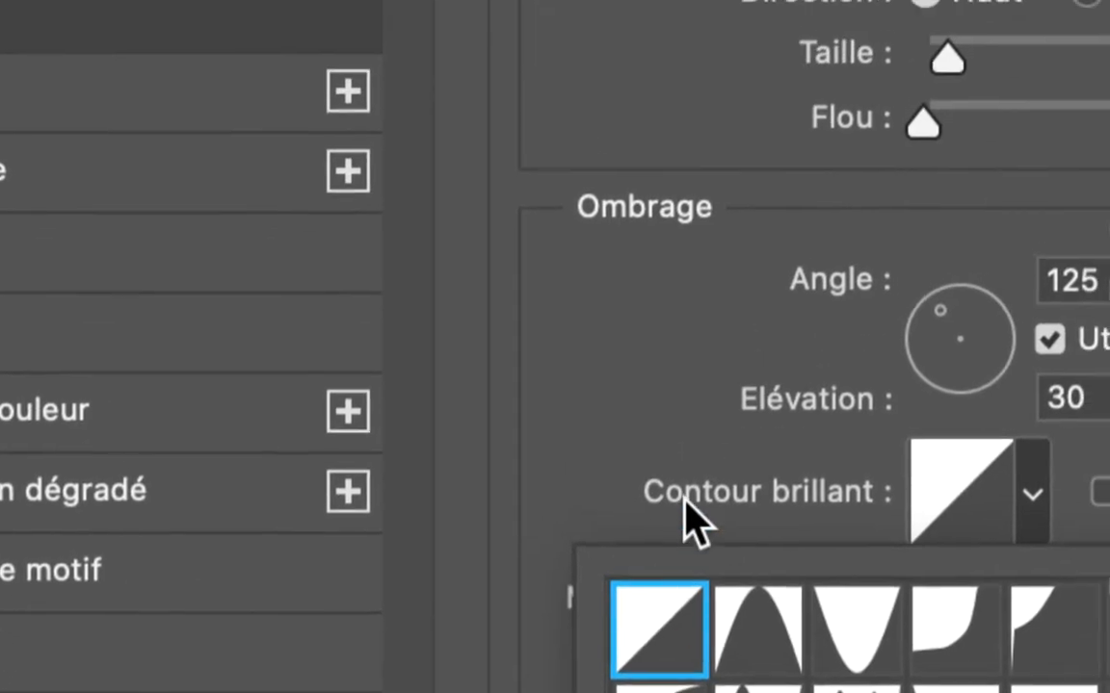
{"action": "left_click", "coordinate": [717, 393]}
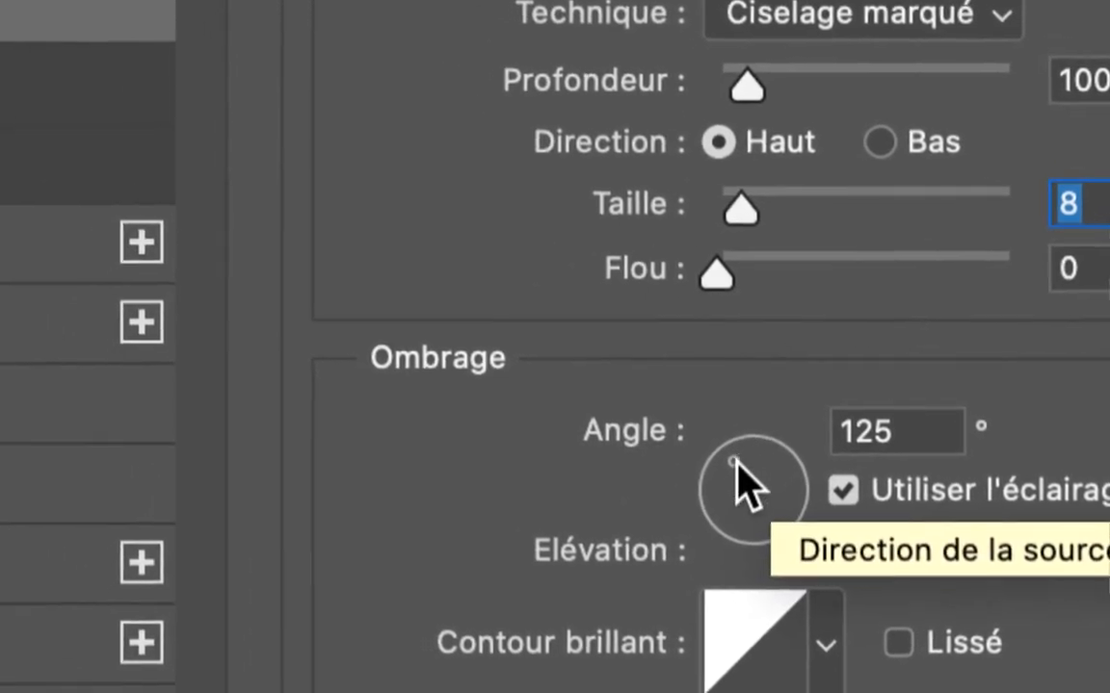
Try bevel light angles such as -99°, -66° and 100°, and set the angle to -125° with 42° elevation.
{"action": "left_click", "coordinate": [585, 439]}
{"action": "mouse_move", "coordinate": [734, 463]}
{"action": "left_mouse_down"}
{"action": "mouse_move", "coordinate": [734, 517]}
{"action": "mouse_move", "coordinate": [749, 514]}
{"action": "mouse_move", "coordinate": [739, 476]}
{"action": "left_mouse_up"}
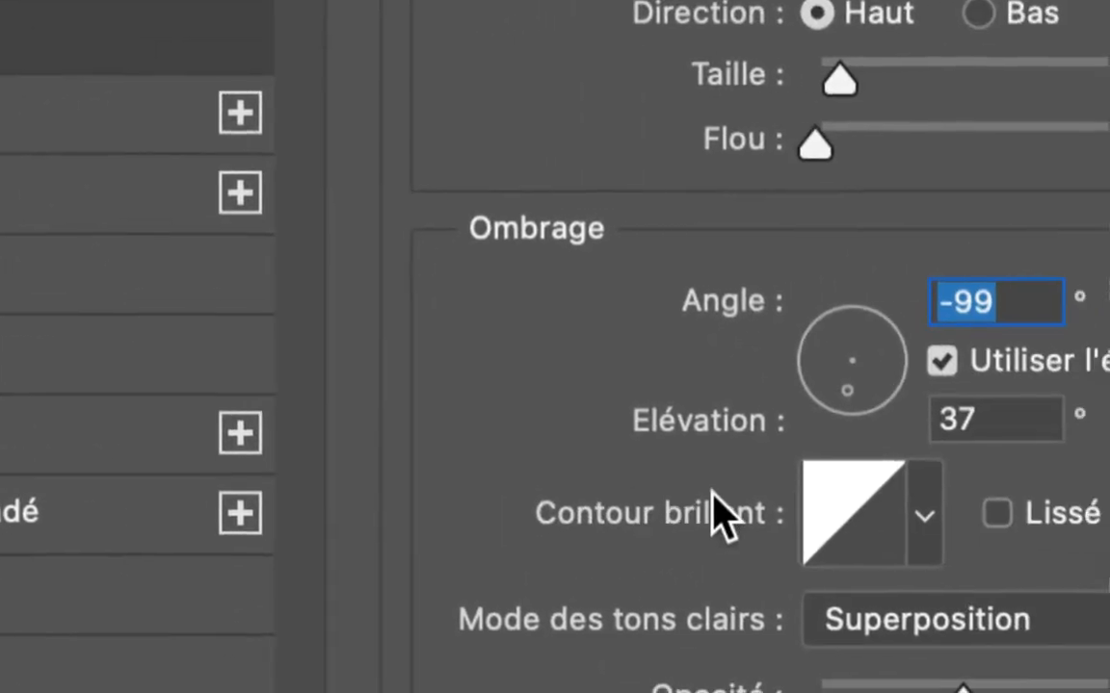
{"action": "left_click", "coordinate": [741, 472]}
{"action": "left_click", "coordinate": [750, 493]}
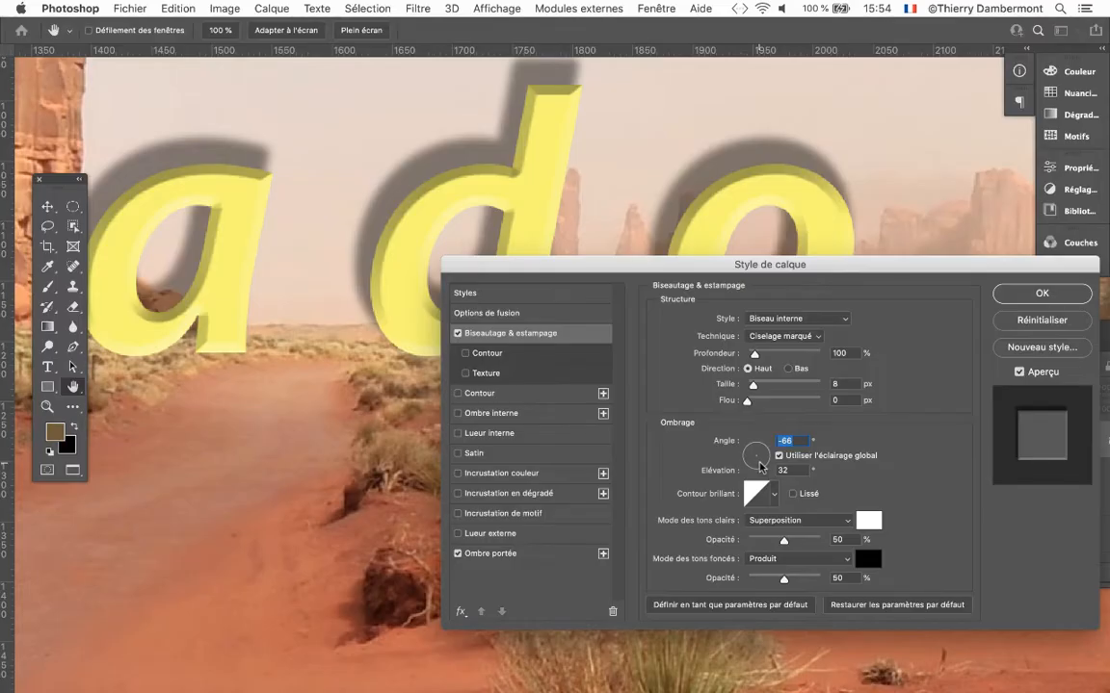
{"action": "left_click", "coordinate": [756, 450]}
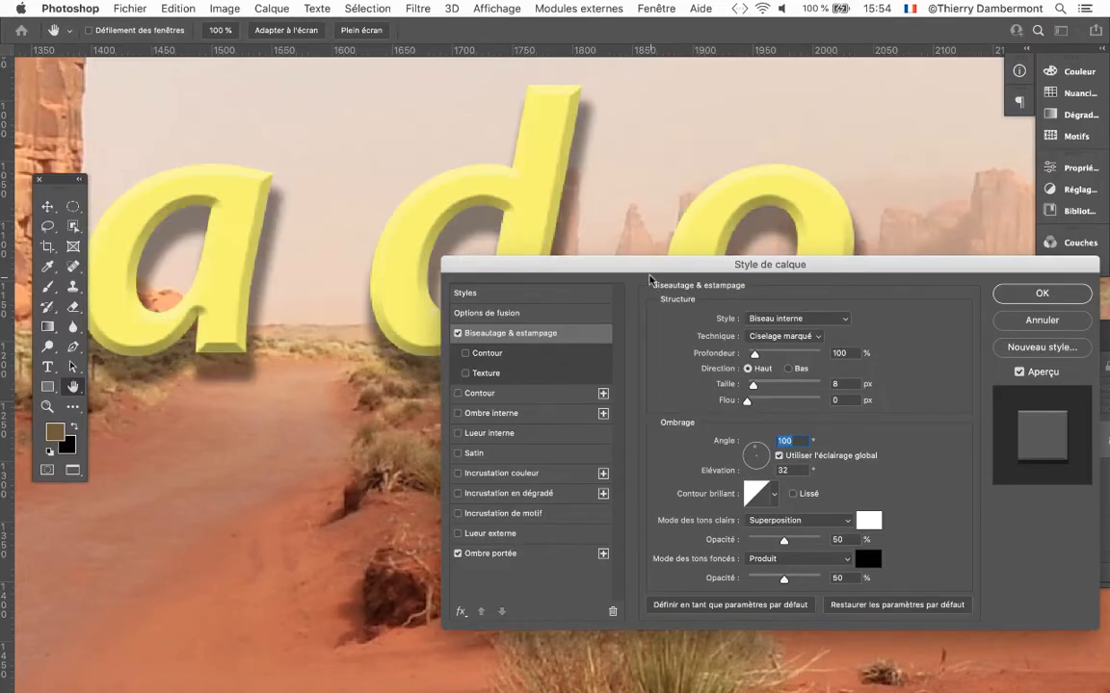
{"action": "left_click_drag", "start_coordinate": [598, 262], "coordinate": [610, 334]}
{"action": "mouse_move", "coordinate": [760, 519]}
{"action": "left_mouse_down"}
{"action": "mouse_move", "coordinate": [764, 535]}
{"action": "mouse_move", "coordinate": [773, 525]}
{"action": "mouse_move", "coordinate": [762, 523]}
{"action": "mouse_move", "coordinate": [764, 536]}
{"action": "left_mouse_up"}
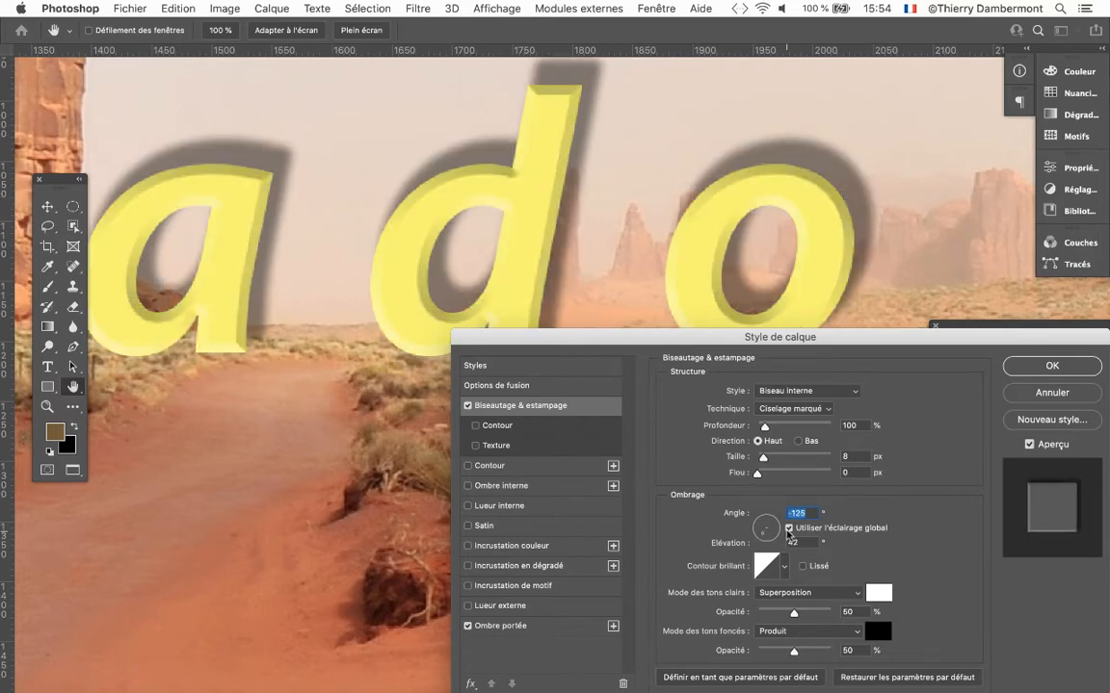
Add the colour overlay effect (Incrustation couleur) to the Colorado Springs text.
{"action": "left_click_drag", "start_coordinate": [821, 339], "coordinate": [793, 242]}
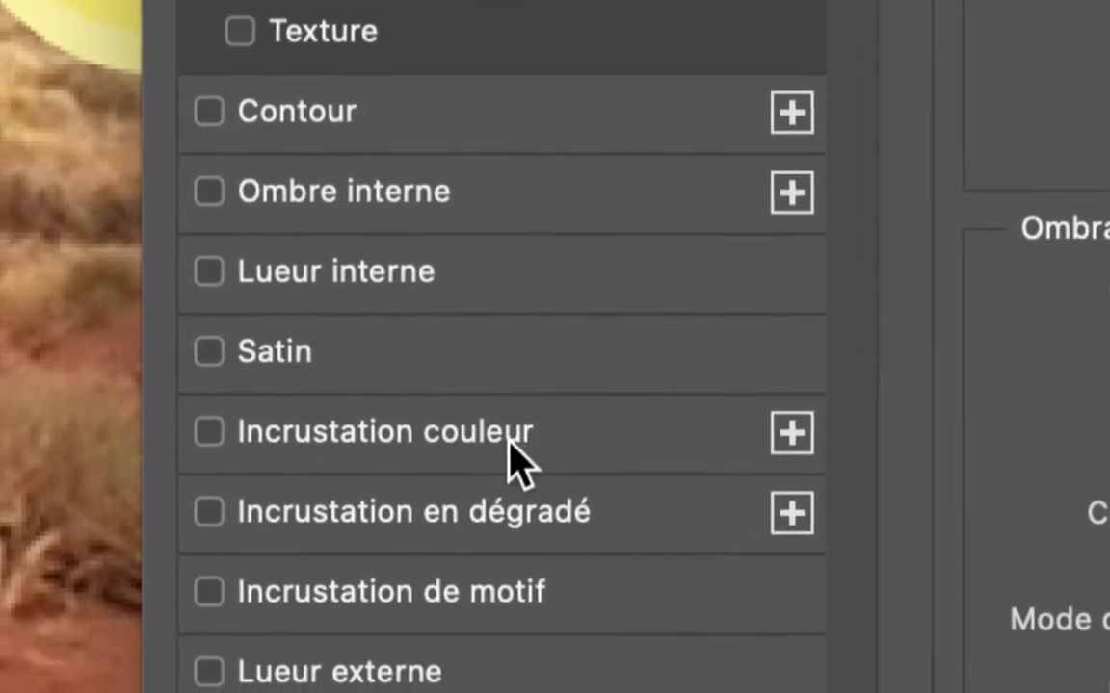
{"action": "left_click", "coordinate": [510, 460]}
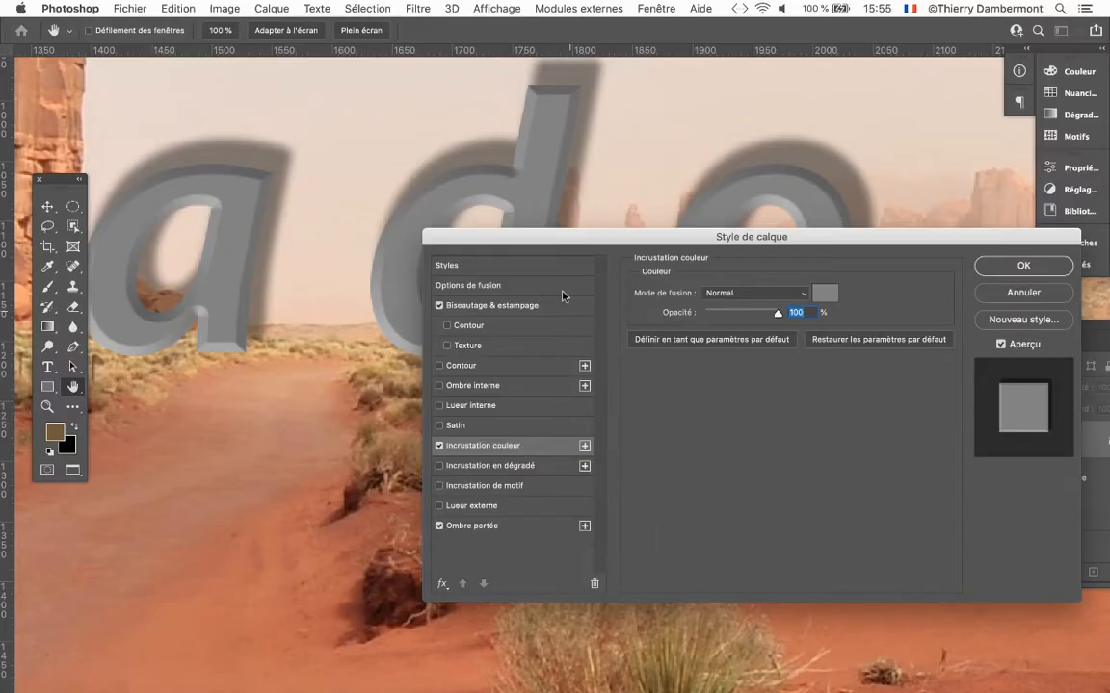
{"action": "left_click_drag", "start_coordinate": [555, 235], "coordinate": [509, 335]}
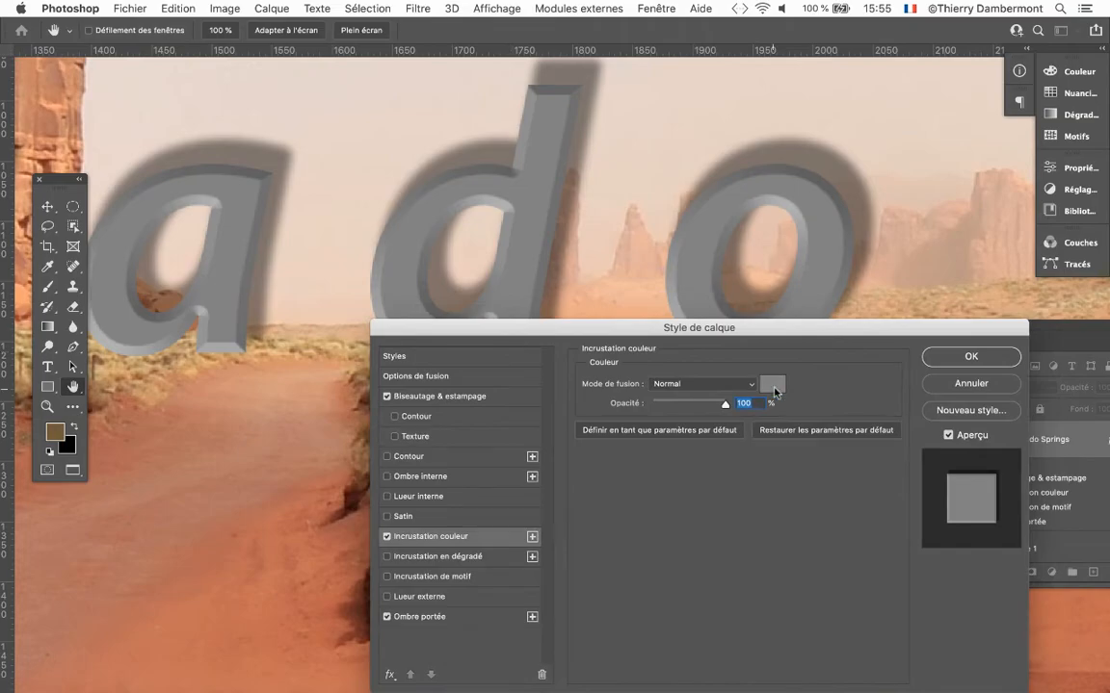
{"action": "key", "text": "alt"}
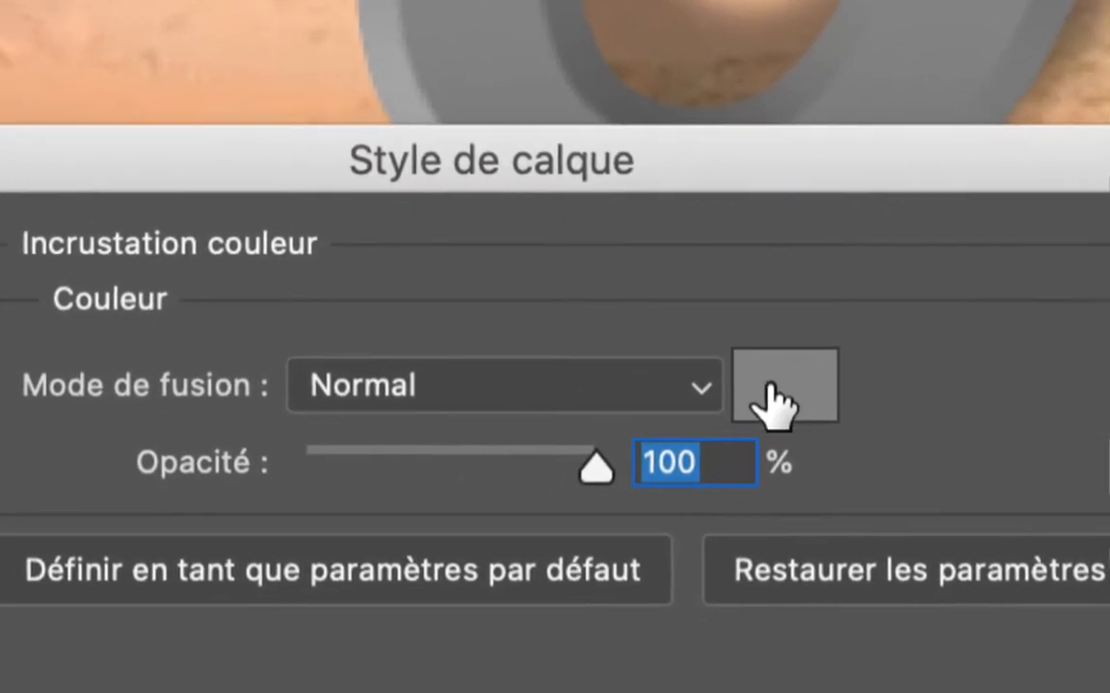
Try blue, gold, green, purple and pink as the overlay colour, and set it to light blue #2da5c8.
{"action": "left_click", "coordinate": [775, 398]}
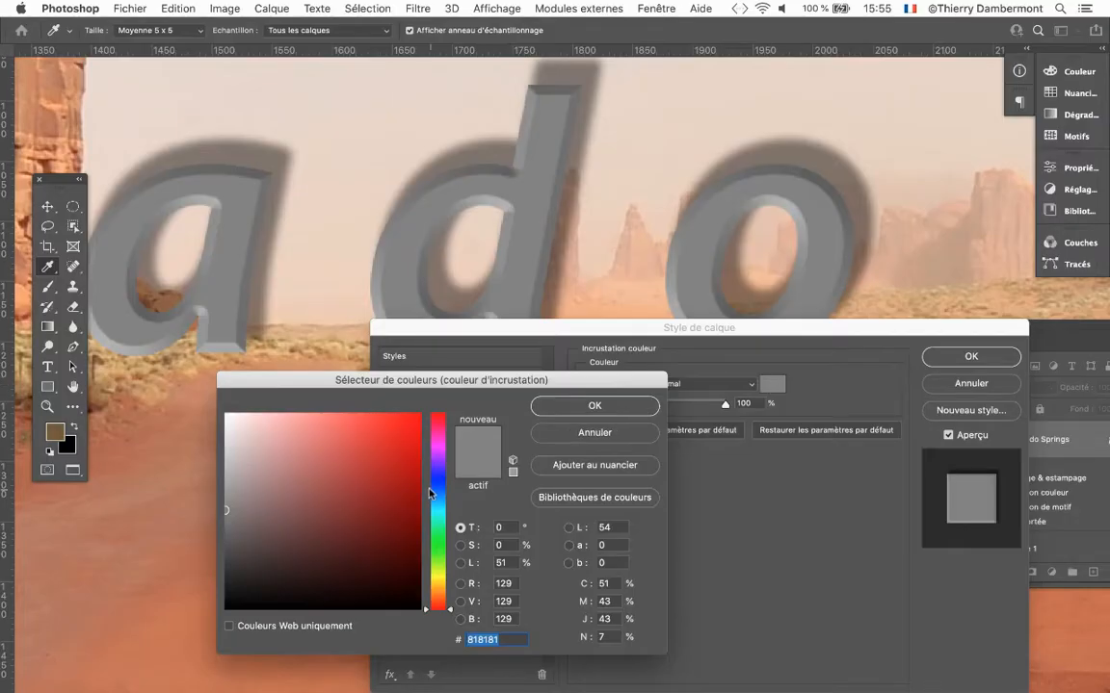
{"action": "left_click", "coordinate": [375, 455]}
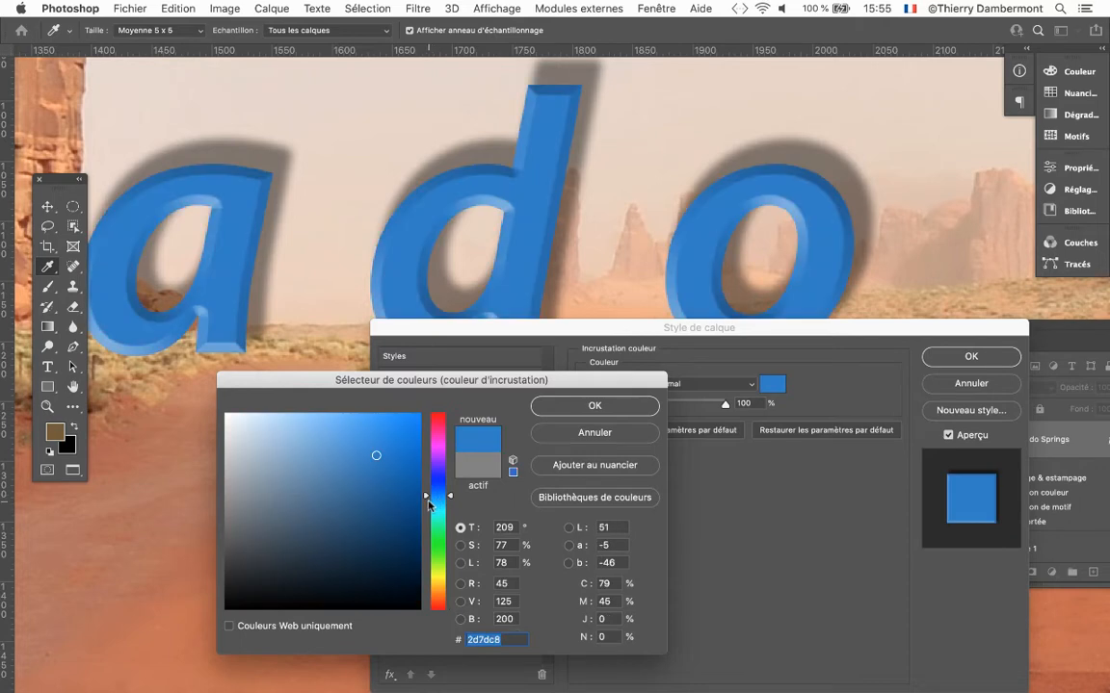
{"action": "left_click_drag", "start_coordinate": [434, 497], "coordinate": [435, 547]}
{"action": "left_click", "coordinate": [436, 584]}
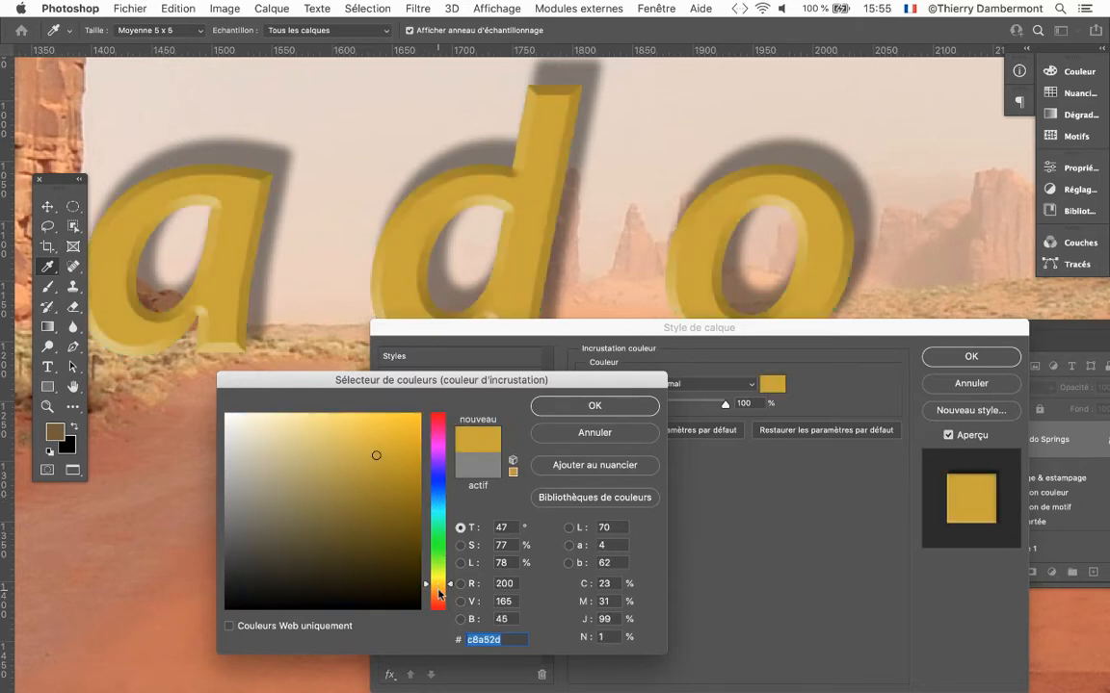
{"action": "left_click", "coordinate": [438, 560]}
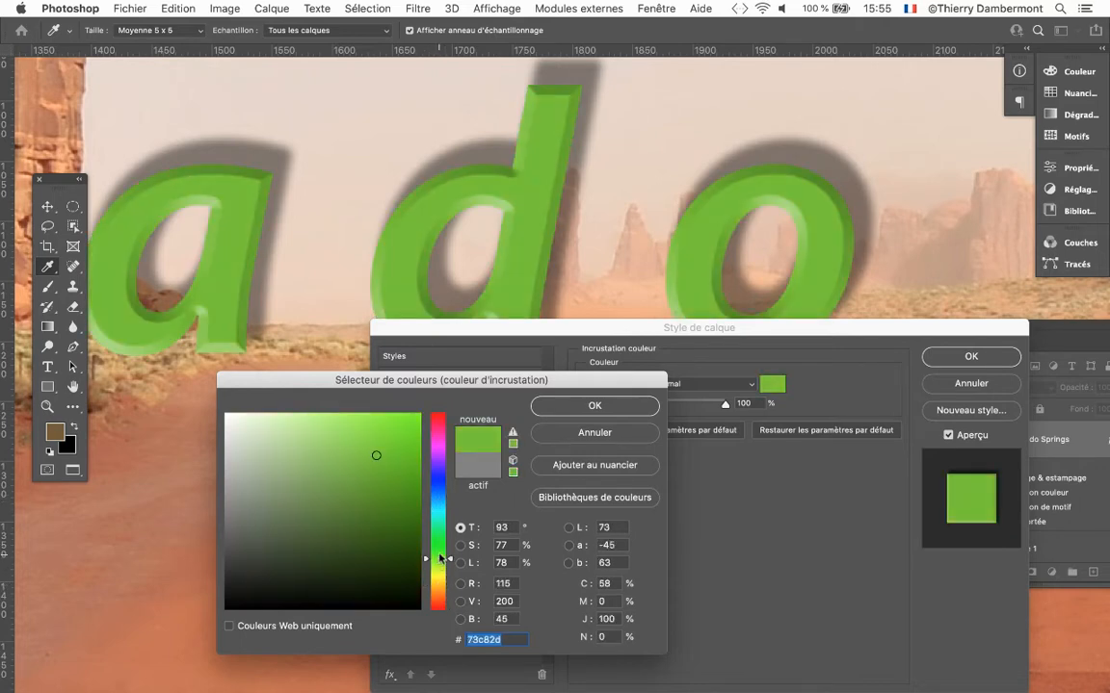
{"action": "left_click", "coordinate": [443, 458]}
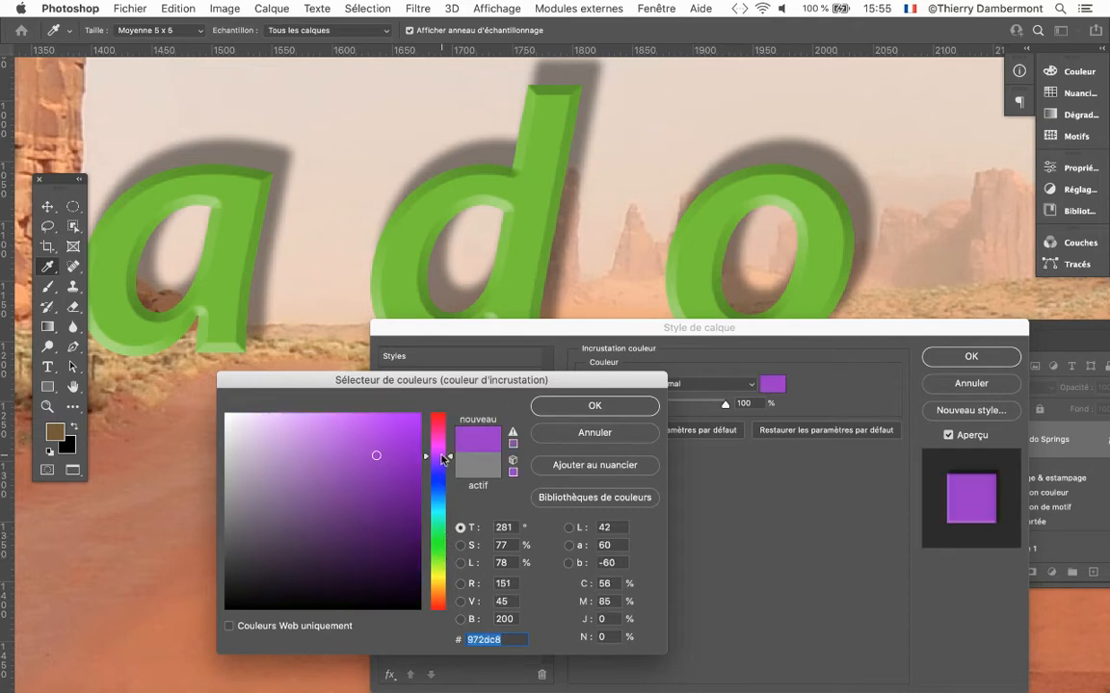
{"action": "left_click", "coordinate": [444, 444]}
{"action": "left_click", "coordinate": [442, 435]}
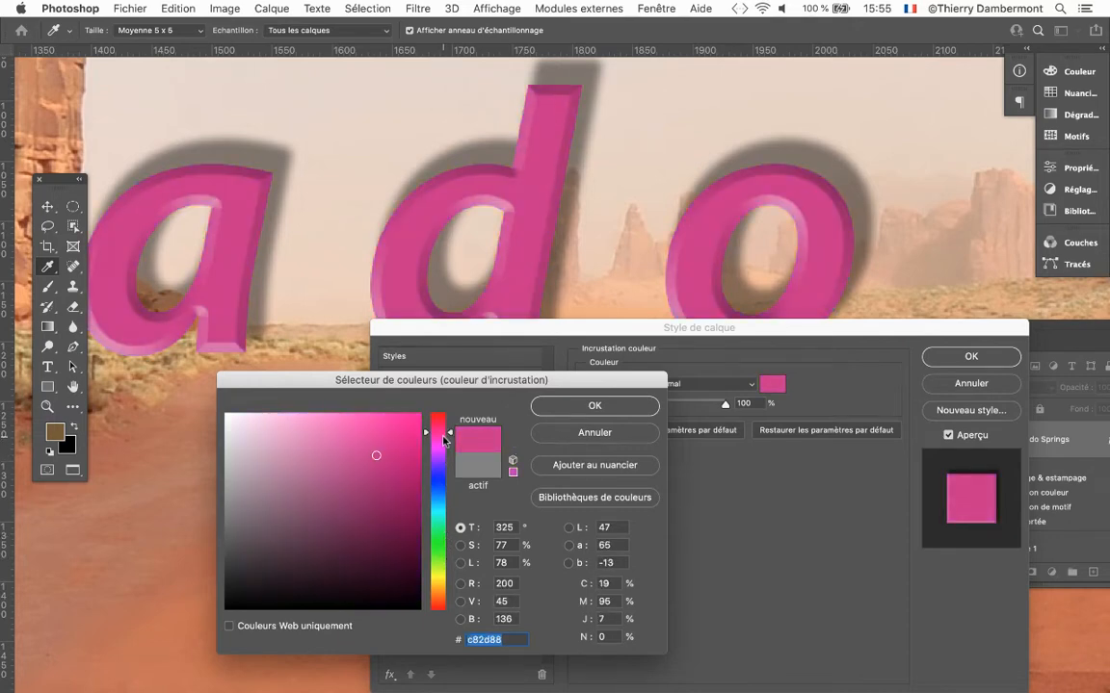
{"action": "left_click", "coordinate": [437, 503]}
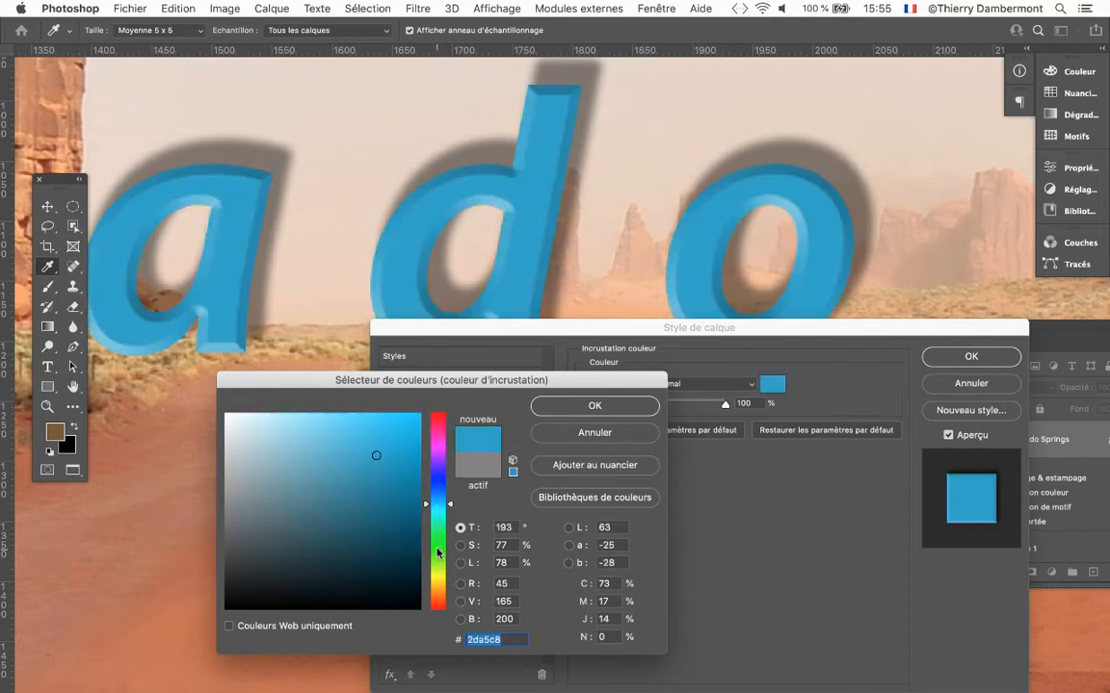
{"action": "left_click", "coordinate": [594, 406]}
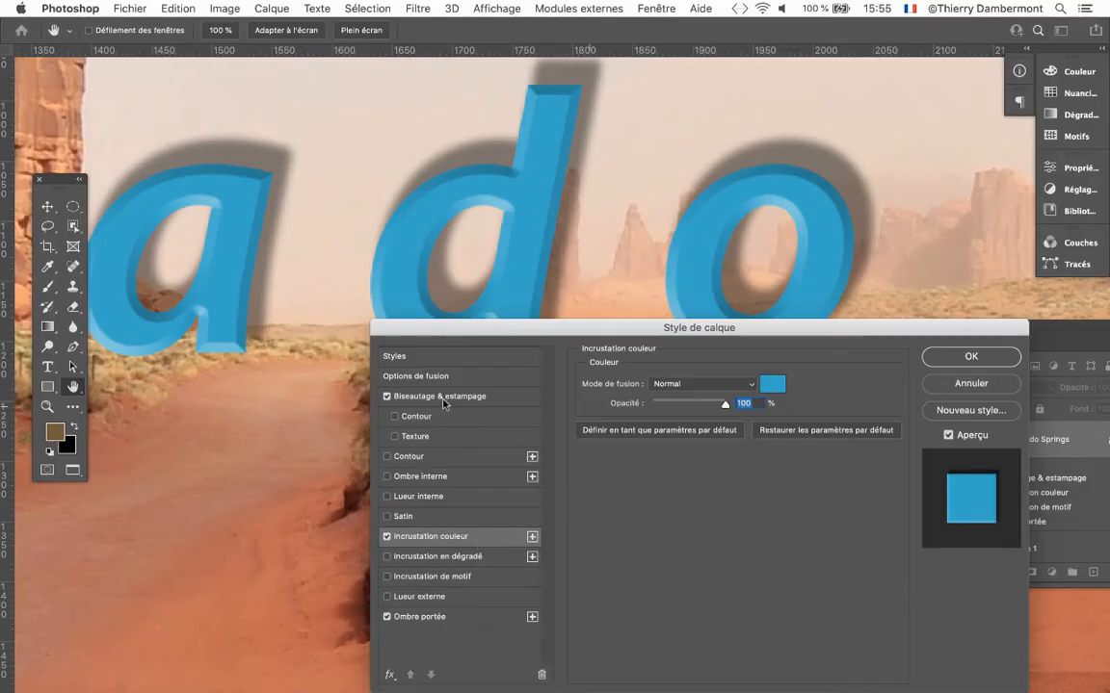
Set the drop shadow's angle (Ombre portée) to -60° with global light kept on.
{"action": "left_click", "coordinate": [433, 619]}
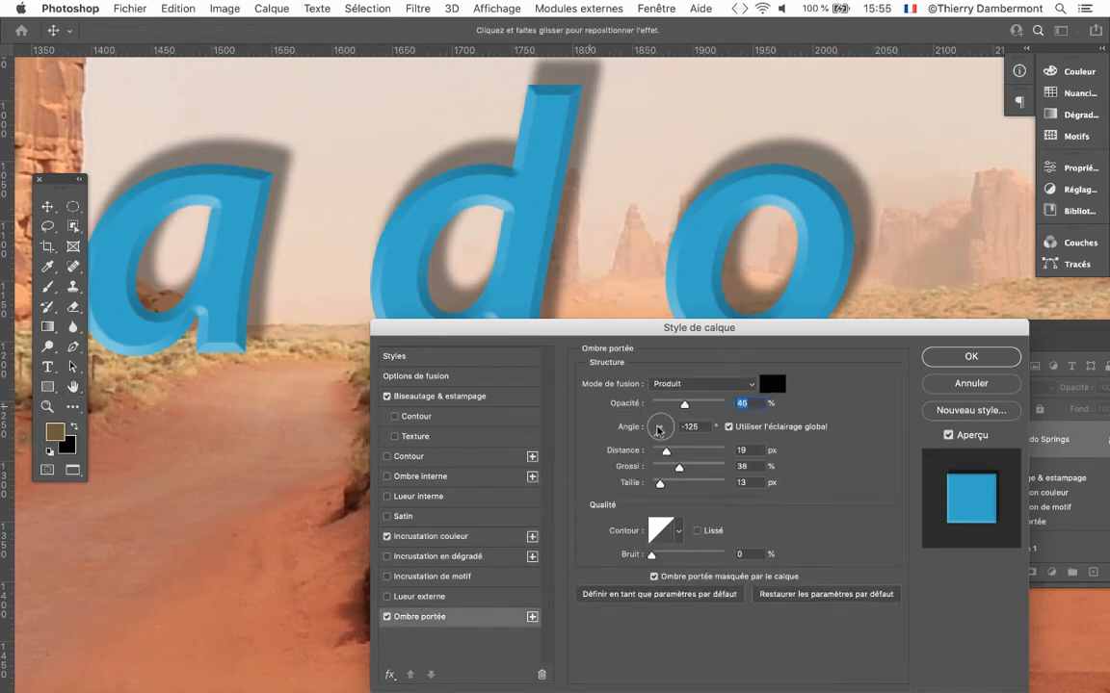
{"action": "left_click_drag", "start_coordinate": [655, 424], "coordinate": [666, 439]}
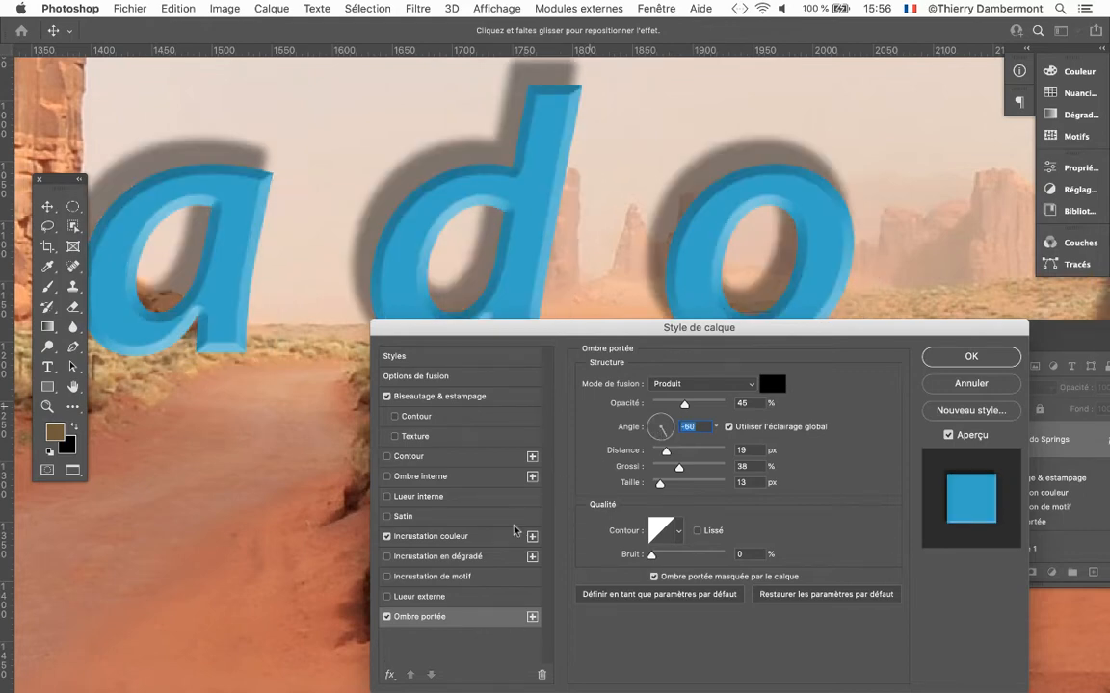
Change the text's overlay colour to the muted blue #478da1.
{"action": "left_click", "coordinate": [458, 539]}
{"action": "left_click", "coordinate": [772, 385]}
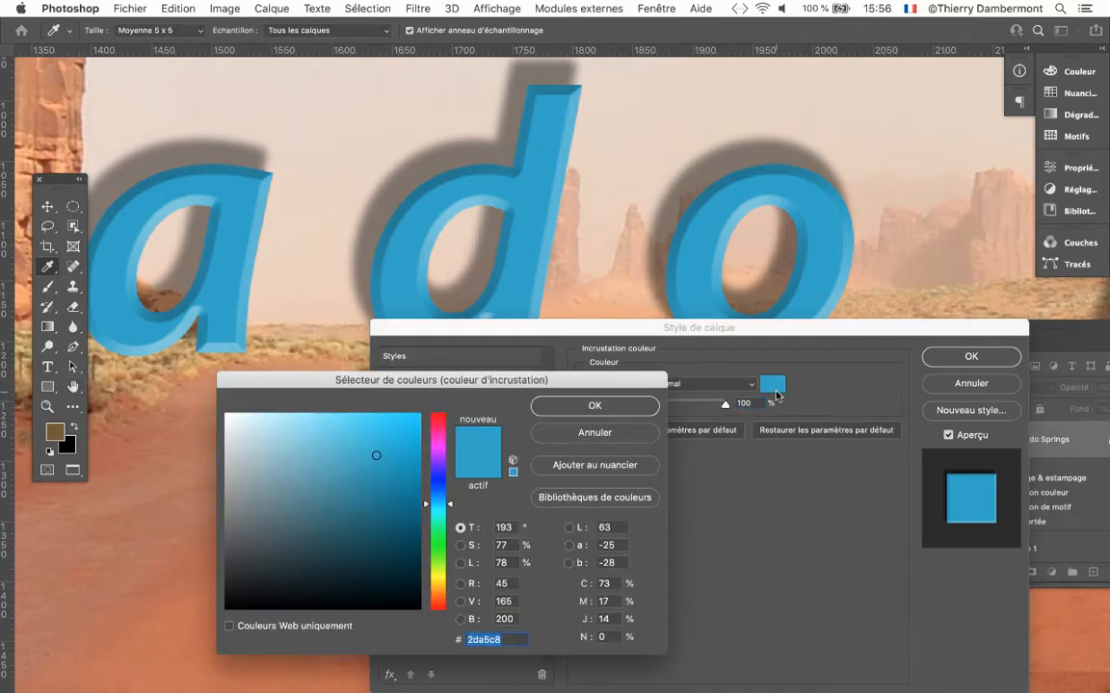
{"action": "mouse_move", "coordinate": [397, 506]}
{"action": "left_mouse_down"}
{"action": "mouse_move", "coordinate": [379, 516]}
{"action": "mouse_move", "coordinate": [330, 468]}
{"action": "mouse_move", "coordinate": [334, 484]}
{"action": "left_mouse_up"}
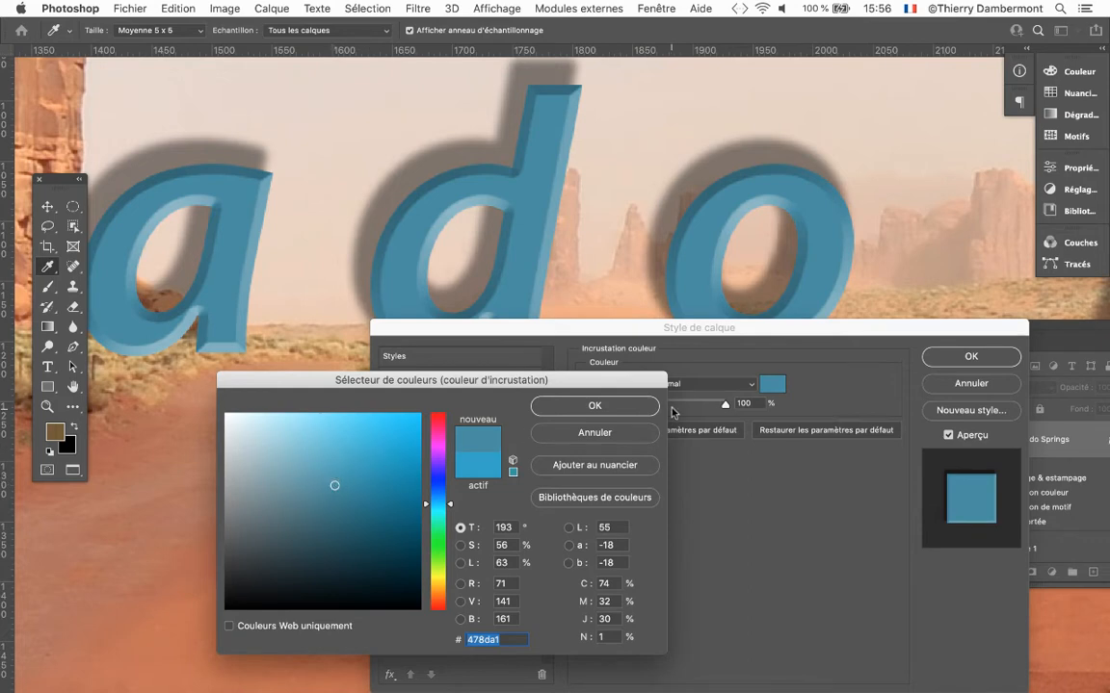
{"action": "key", "text": "Return"}
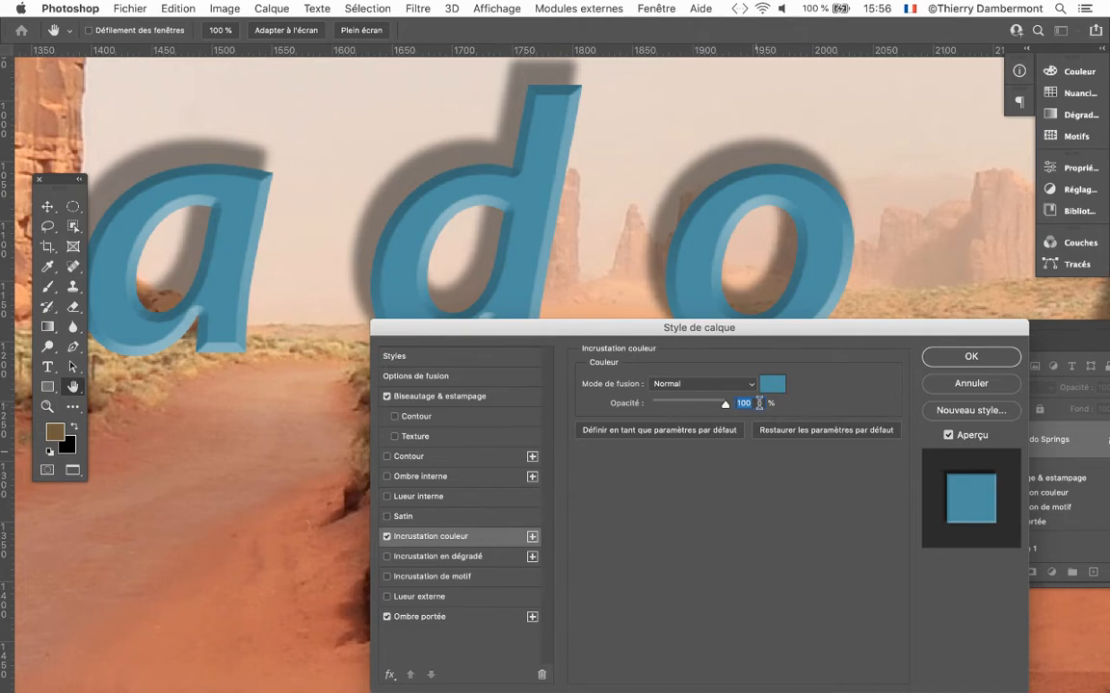
Add the stroke effect (Contour) to the Colorado Springs text and uncover the letters behind the dialog.
{"action": "left_click_drag", "start_coordinate": [628, 333], "coordinate": [660, 190]}
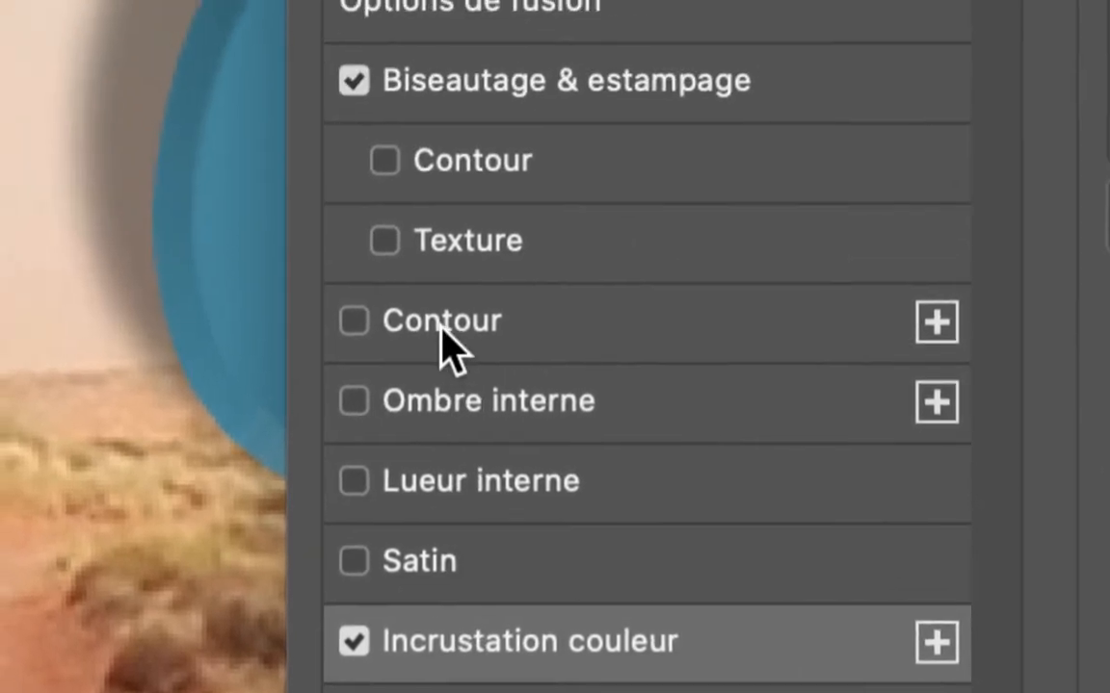
{"action": "left_click", "coordinate": [441, 327]}
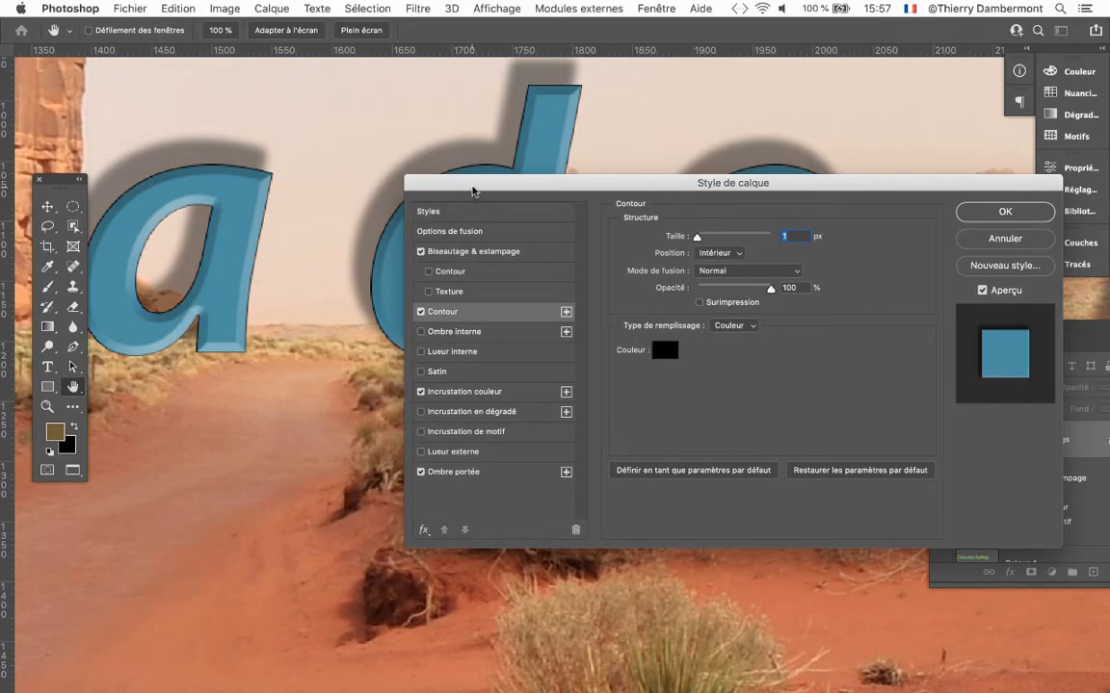
{"action": "left_click_drag", "start_coordinate": [470, 186], "coordinate": [348, 343]}
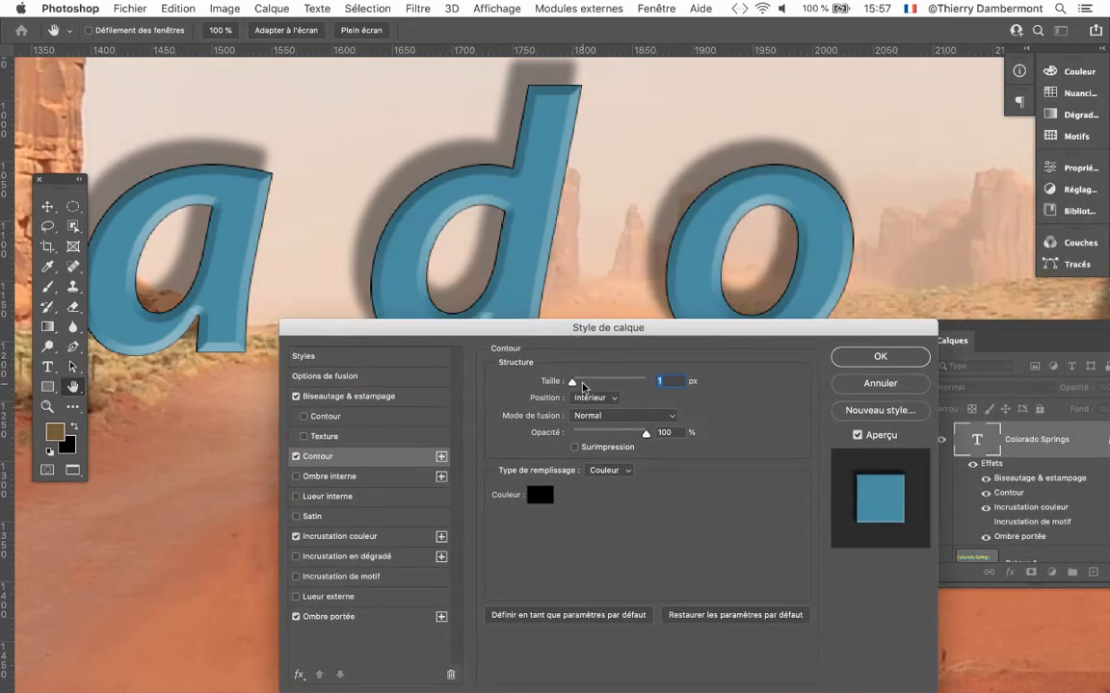
Set the stroke's size to 6 px, try purple, green and orange for it, and make it dark brown #4f341c.
{"action": "left_click_drag", "start_coordinate": [573, 381], "coordinate": [576, 385]}
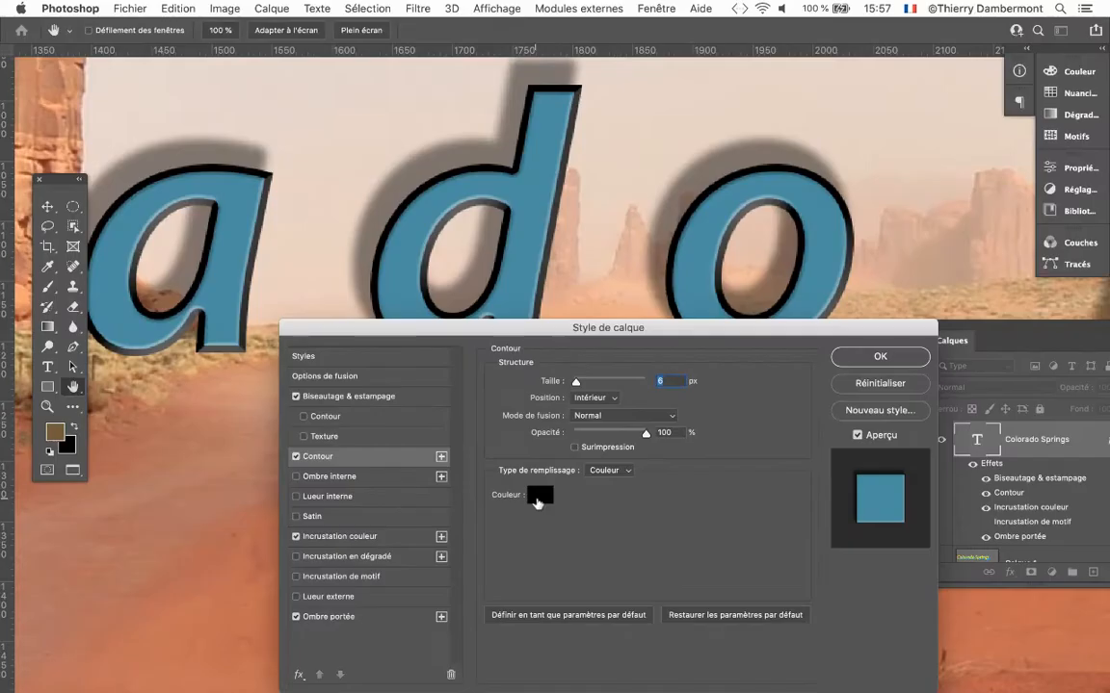
{"action": "left_click", "coordinate": [546, 480]}
{"action": "left_click", "coordinate": [438, 461]}
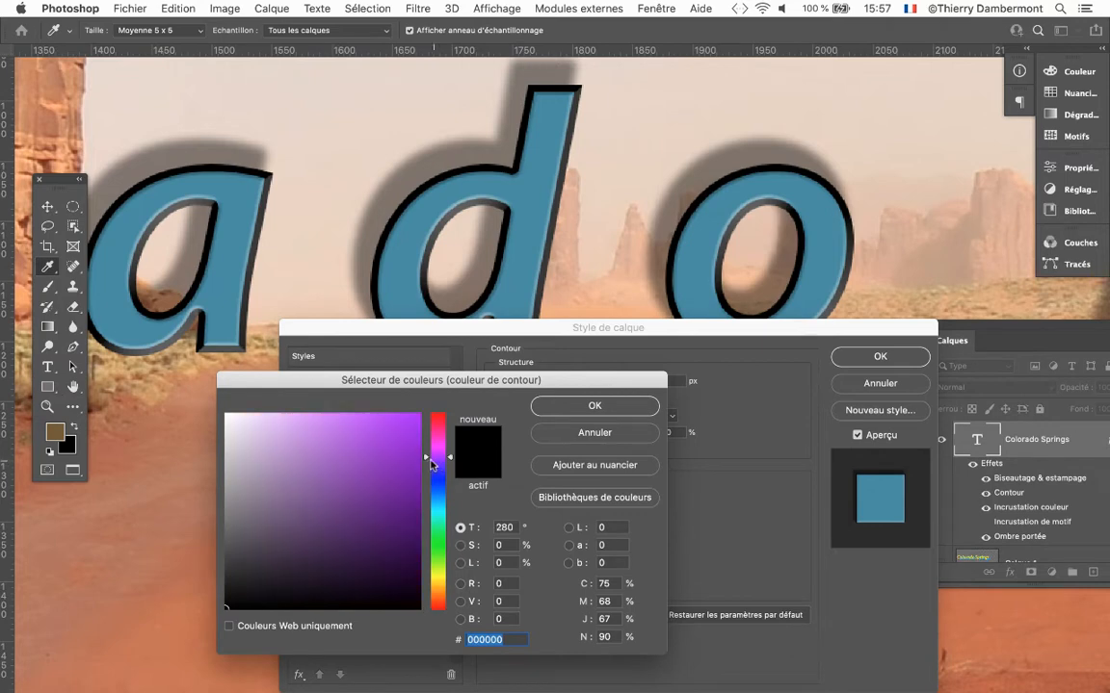
{"action": "left_click", "coordinate": [384, 451]}
{"action": "left_click", "coordinate": [442, 549]}
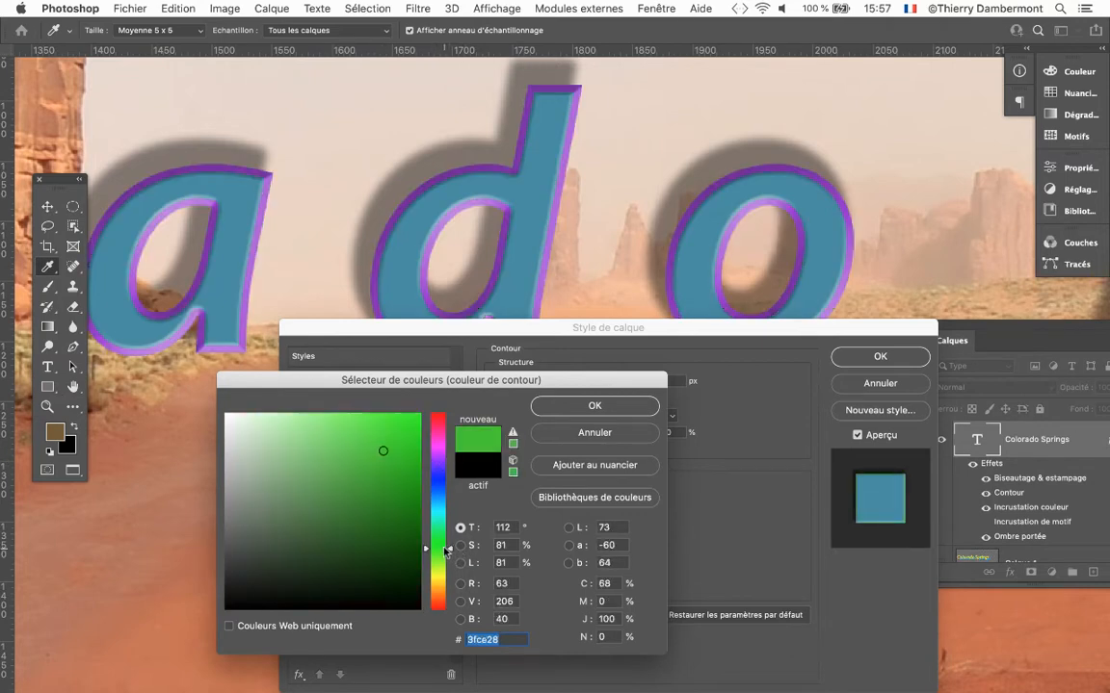
{"action": "left_click", "coordinate": [437, 593]}
{"action": "left_click", "coordinate": [352, 548]}
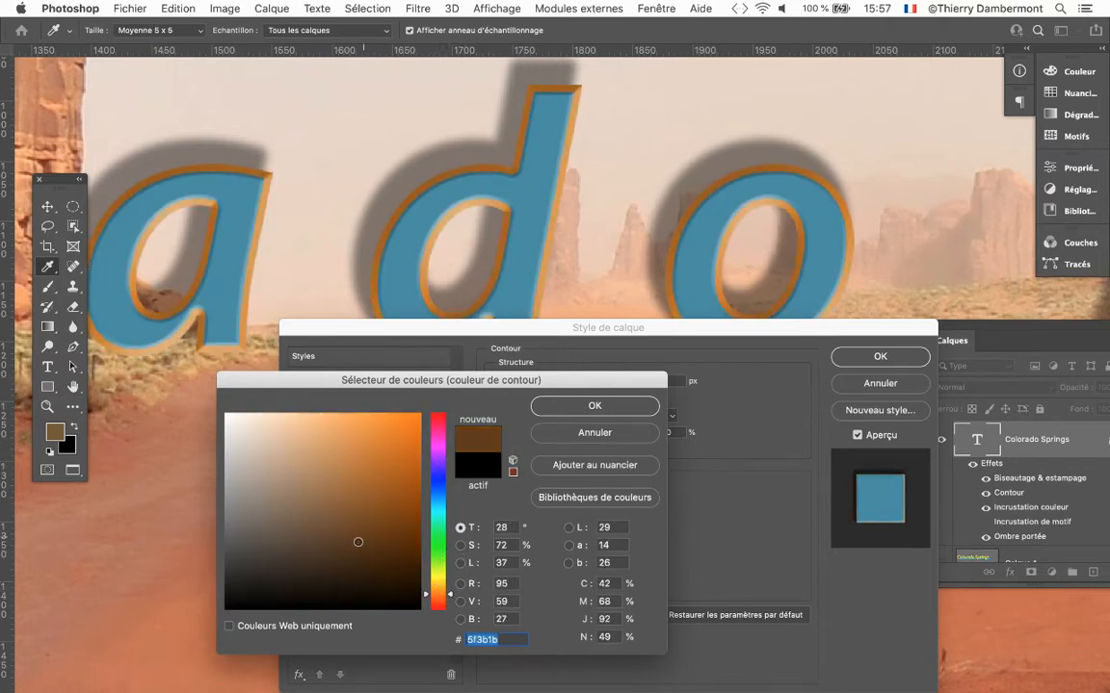
{"action": "left_click", "coordinate": [592, 404]}
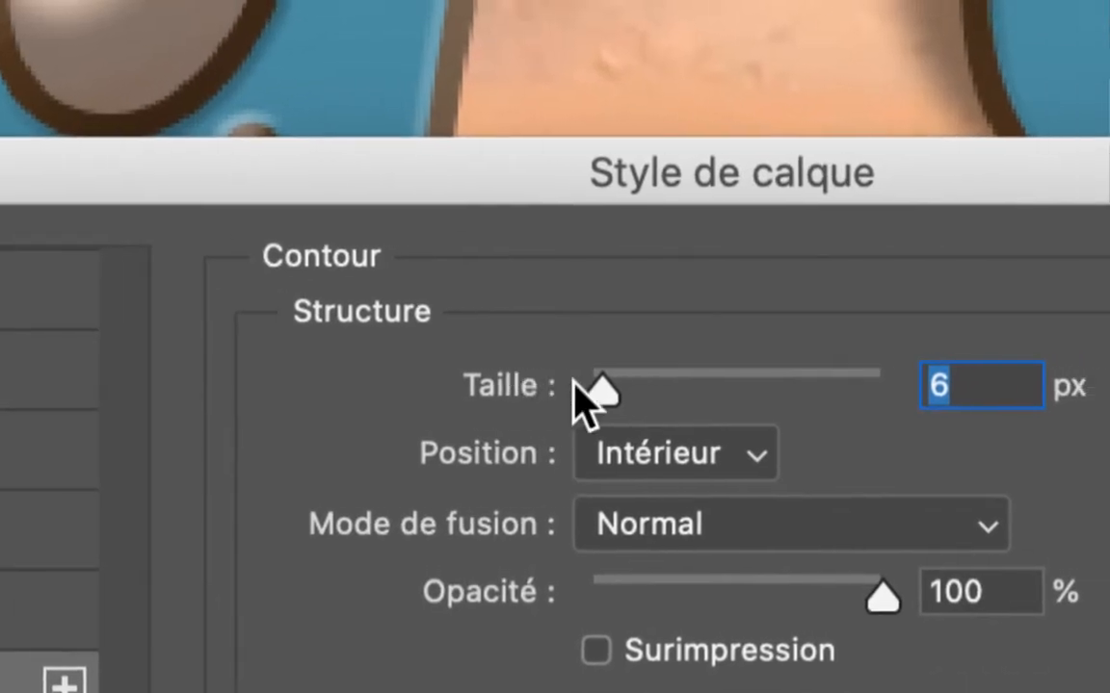
Try a stroke size of 13 px, move the stroke outside the letters (Extérieur), and set its size to 7 px.
{"action": "left_click_drag", "start_coordinate": [516, 331], "coordinate": [529, 333]}
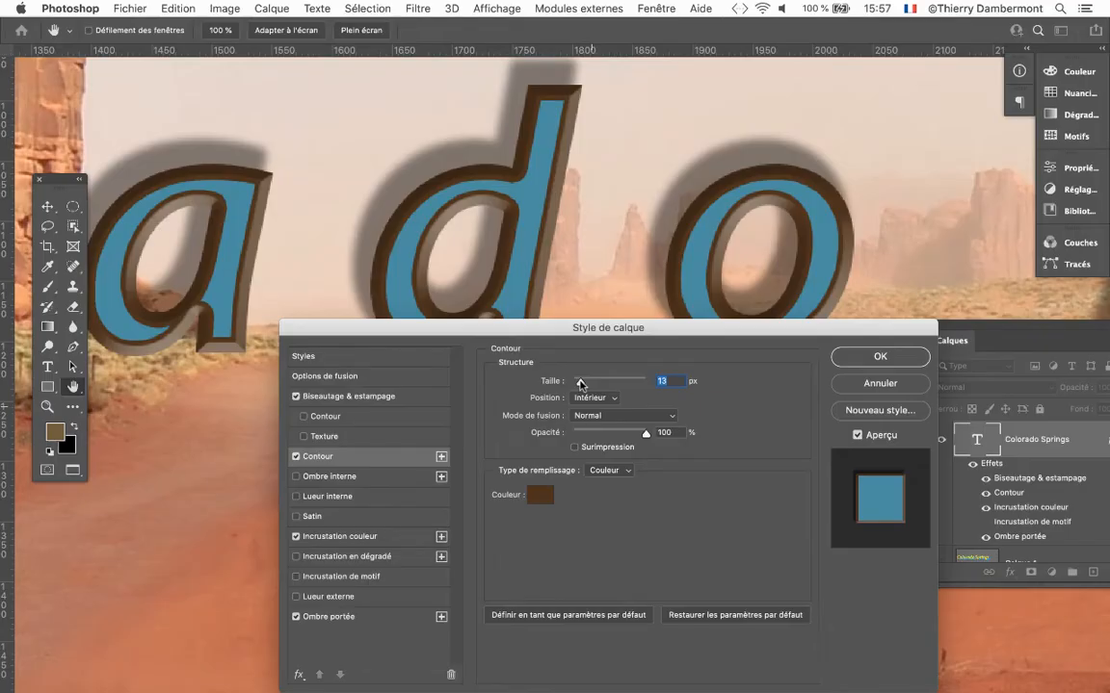
{"action": "left_click_drag", "start_coordinate": [549, 328], "coordinate": [548, 391]}
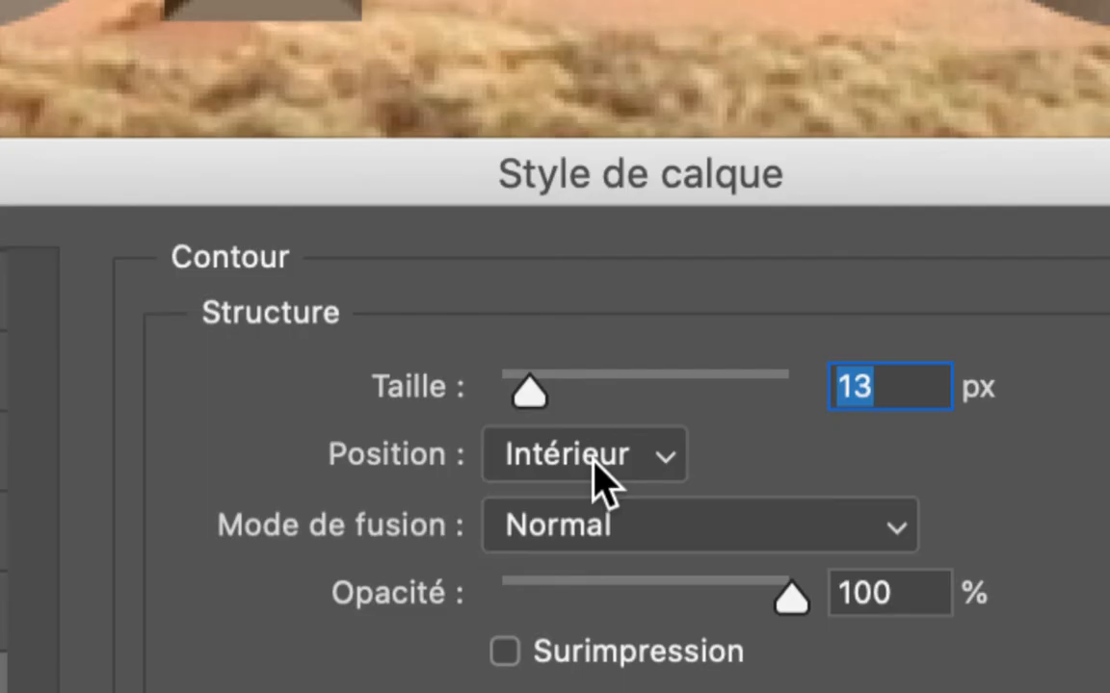
{"action": "left_click", "coordinate": [594, 462]}
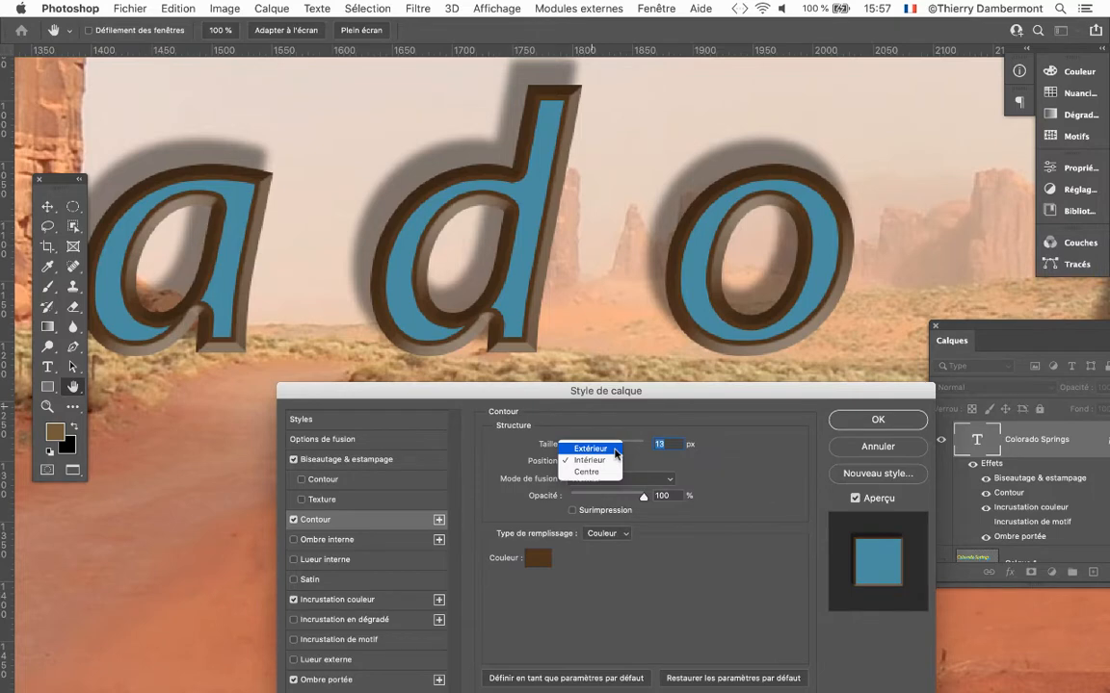
{"action": "left_click", "coordinate": [615, 450]}
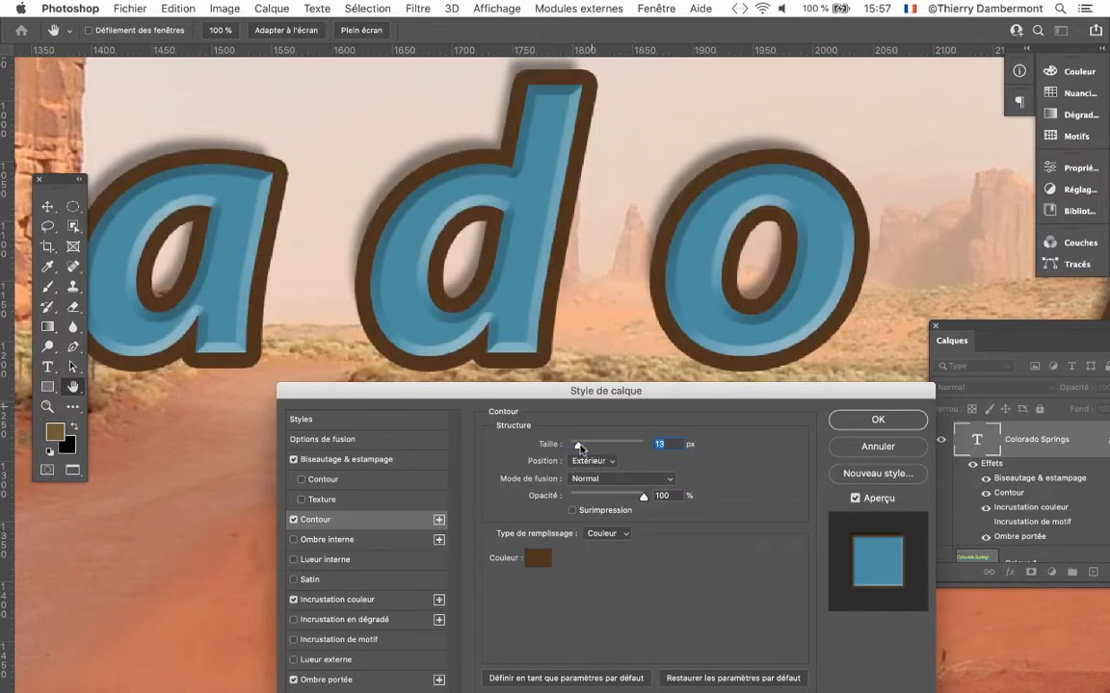
{"action": "left_click_drag", "start_coordinate": [578, 446], "coordinate": [575, 449]}
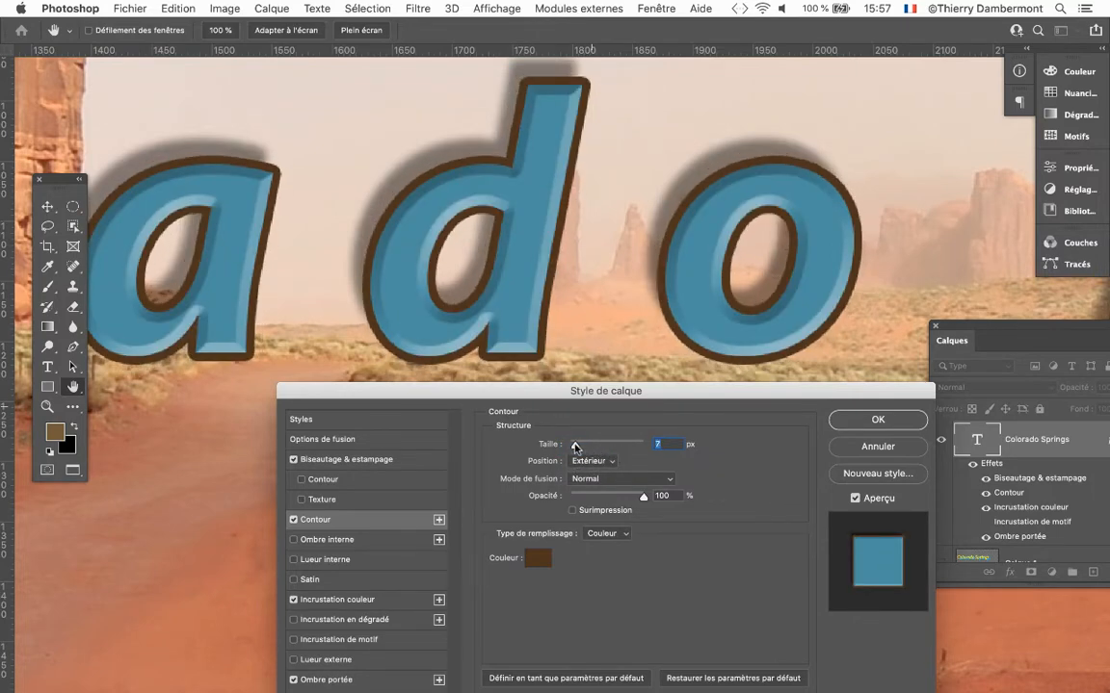
Try dark blue and several tones sampled from the desert photo, and set the stroke colour to sandy beige #c7a089.
{"action": "left_click", "coordinate": [533, 559]}
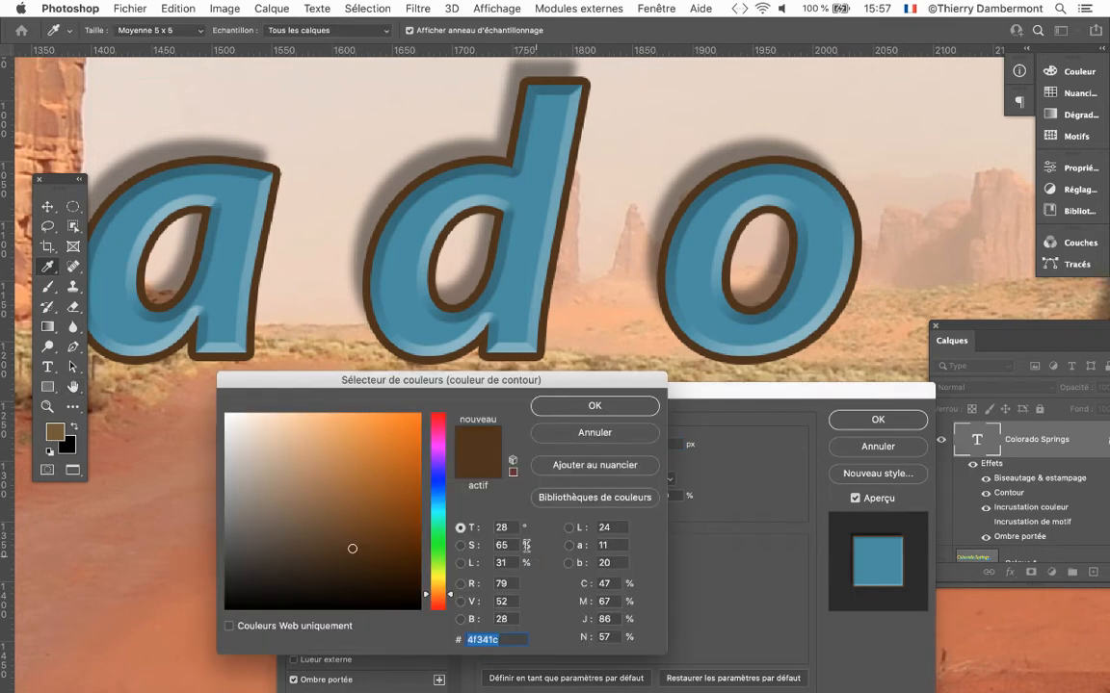
{"action": "left_click", "coordinate": [437, 484]}
{"action": "mouse_move", "coordinate": [322, 471]}
{"action": "left_mouse_down"}
{"action": "mouse_move", "coordinate": [299, 464]}
{"action": "mouse_move", "coordinate": [355, 476]}
{"action": "mouse_move", "coordinate": [351, 515]}
{"action": "mouse_move", "coordinate": [330, 517]}
{"action": "left_mouse_up"}
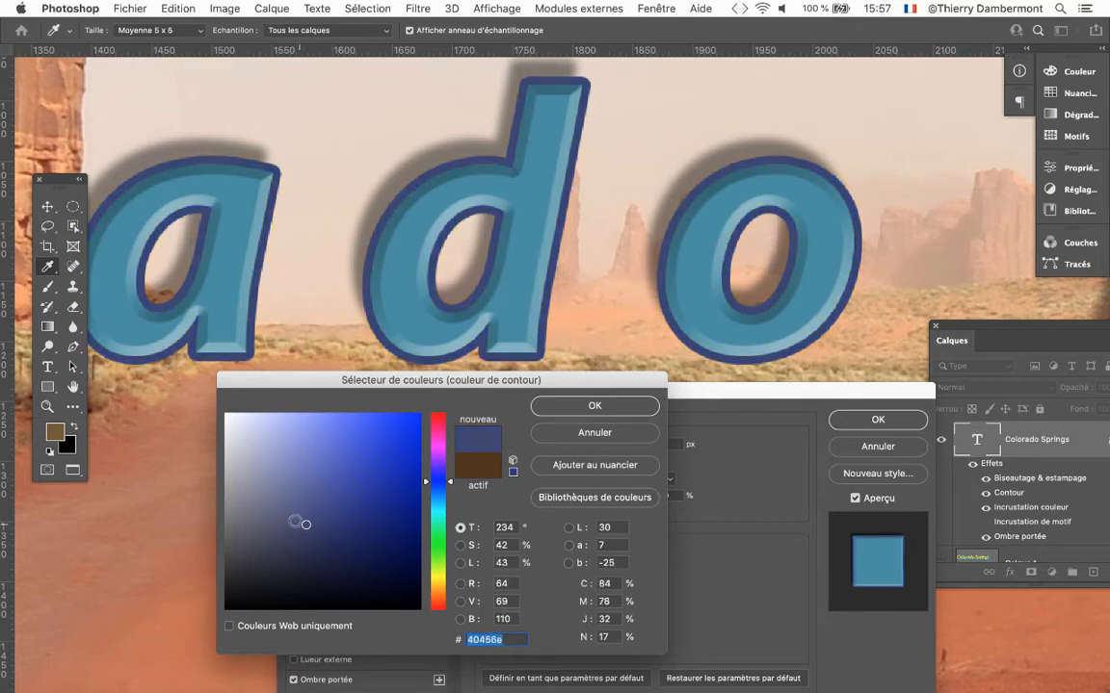
{"action": "left_click", "coordinate": [154, 470]}
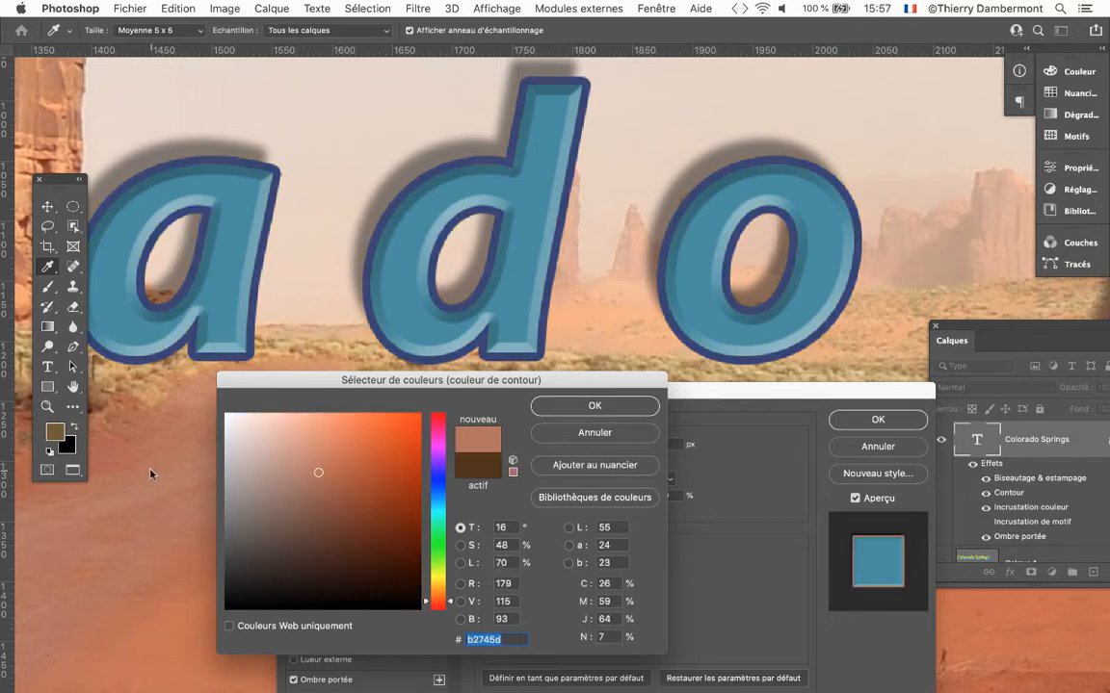
{"action": "left_click", "coordinate": [905, 306]}
{"action": "left_click", "coordinate": [935, 244]}
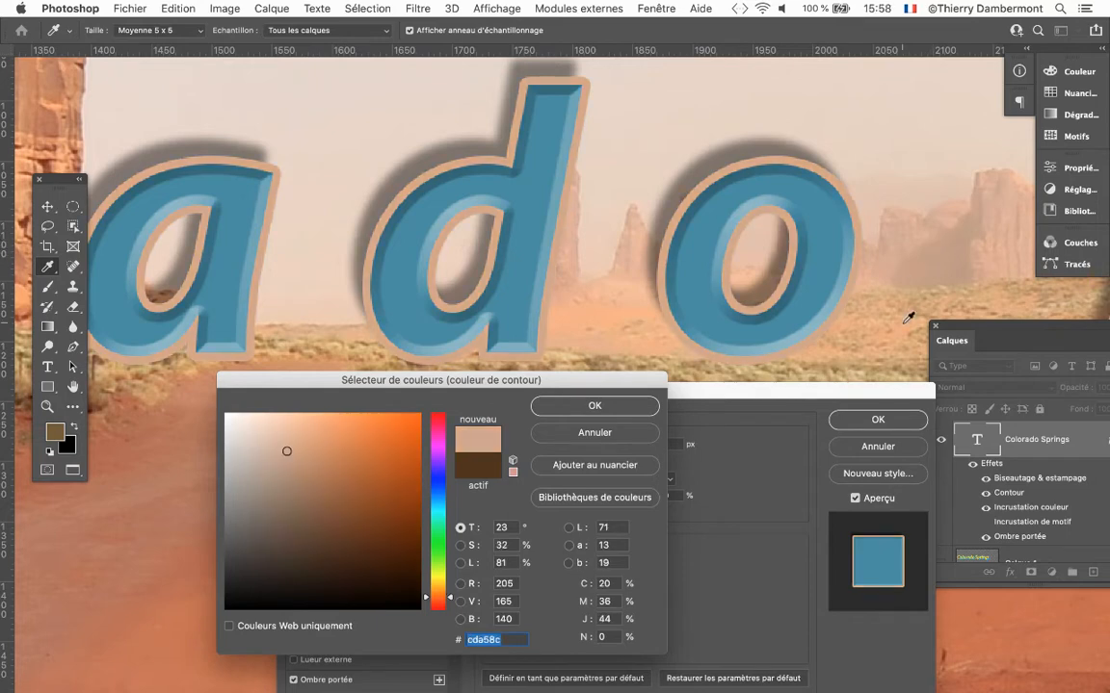
{"action": "left_click", "coordinate": [901, 335]}
{"action": "left_click", "coordinate": [170, 564]}
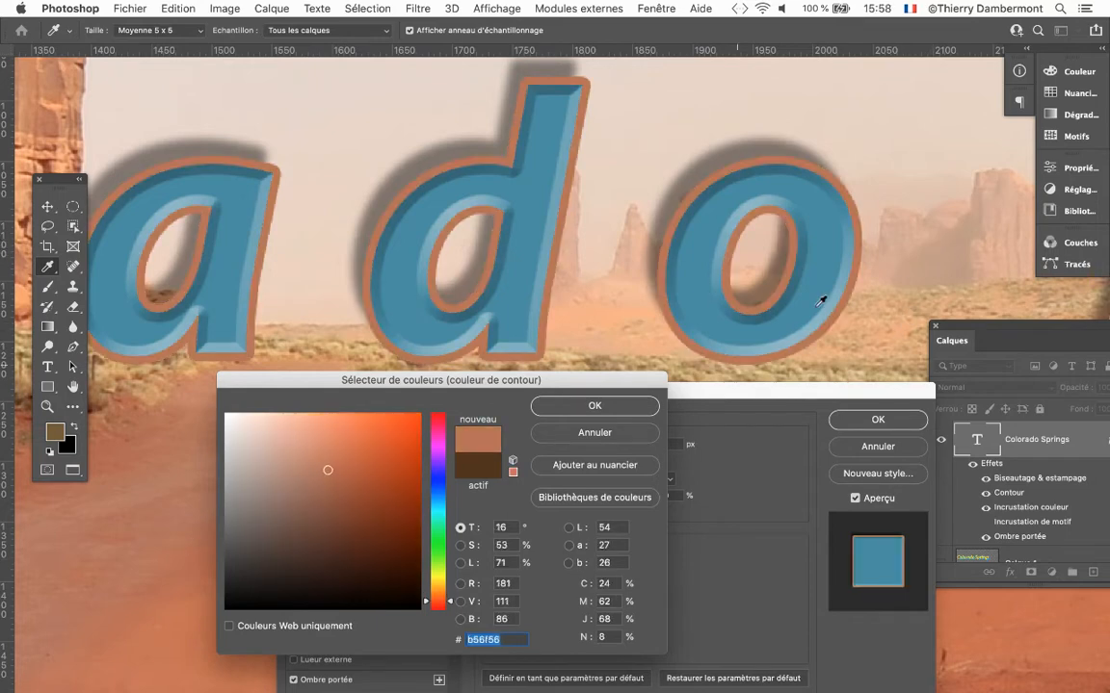
{"action": "left_click", "coordinate": [914, 269]}
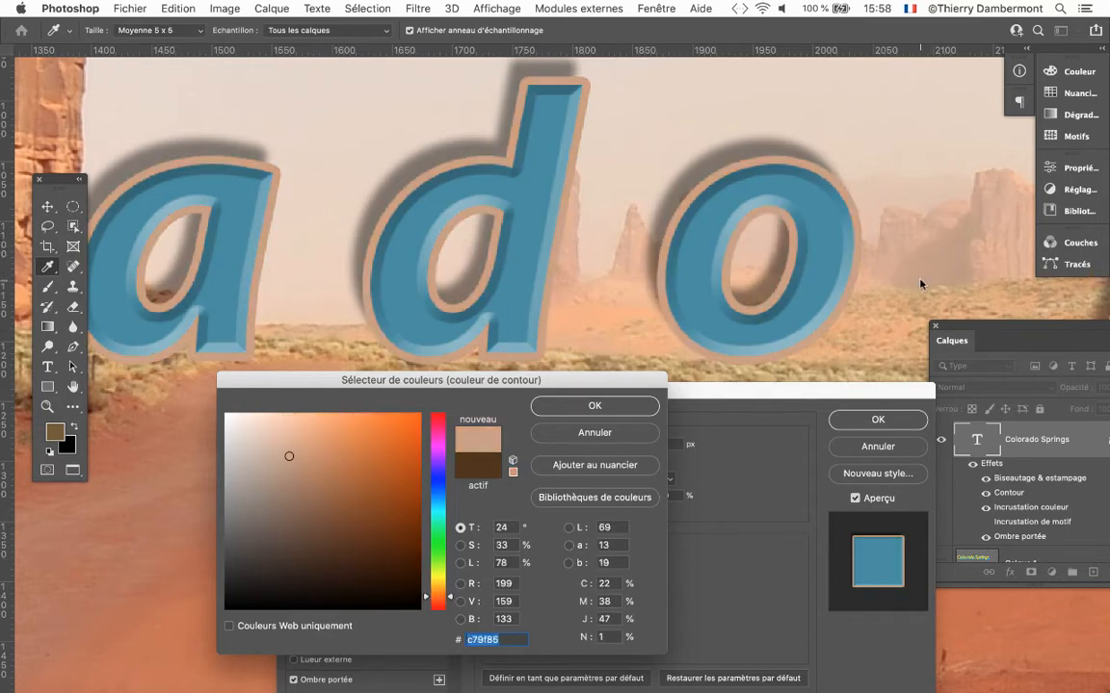
{"action": "left_click", "coordinate": [922, 279]}
{"action": "left_click", "coordinate": [937, 245]}
{"action": "left_click", "coordinate": [651, 407]}
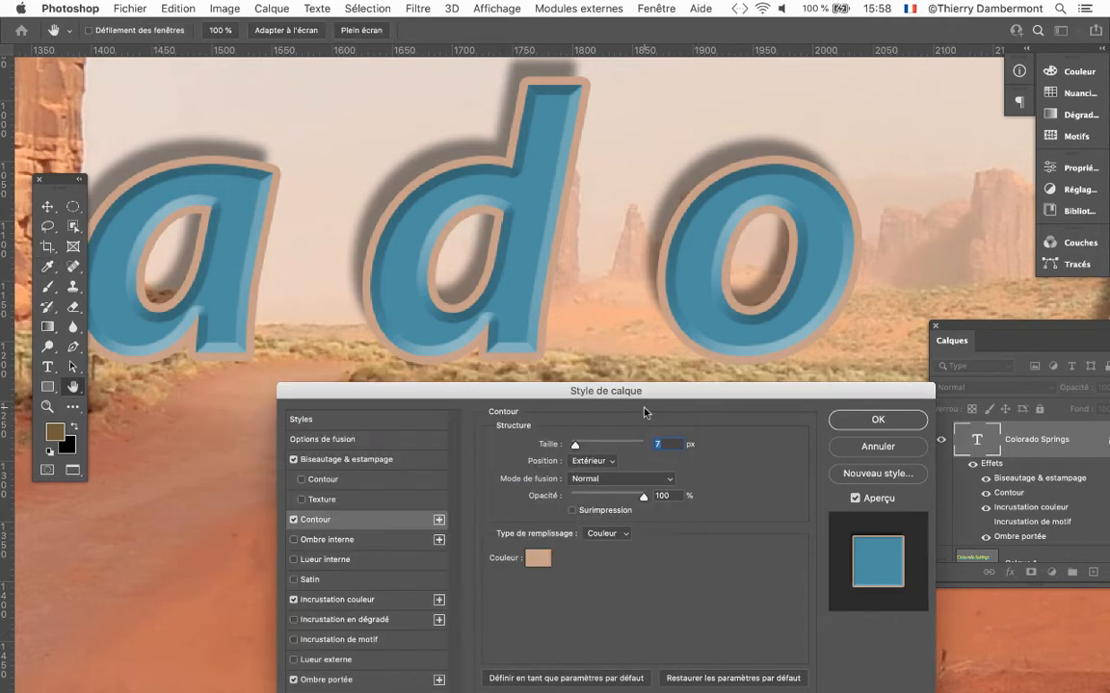
Save the current layer effects as a new style named Style 8, with adding to the current library enabled.
{"action": "left_click_drag", "start_coordinate": [645, 395], "coordinate": [664, 368]}
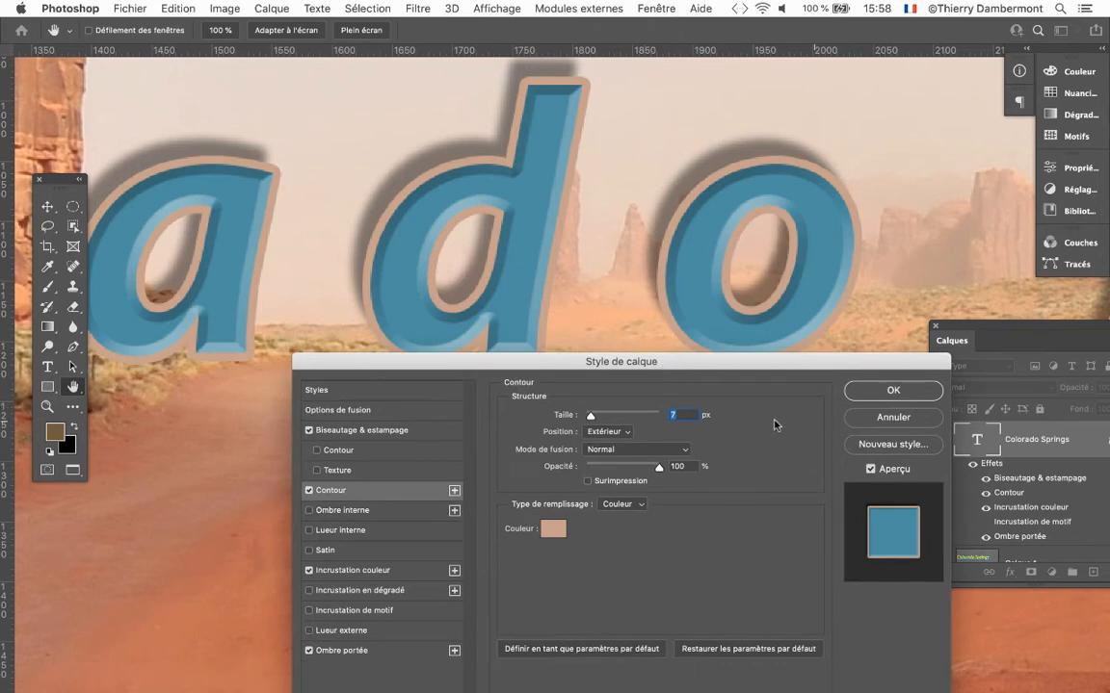
{"action": "left_click_drag", "start_coordinate": [780, 375], "coordinate": [707, 282]}
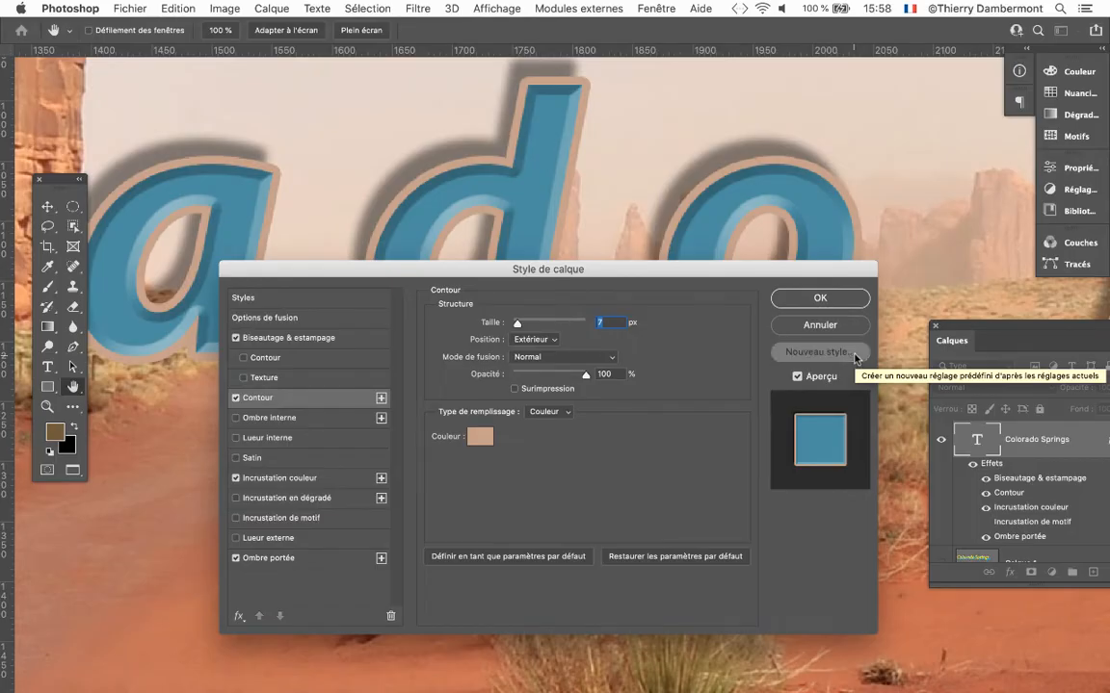
{"action": "left_click", "coordinate": [854, 359]}
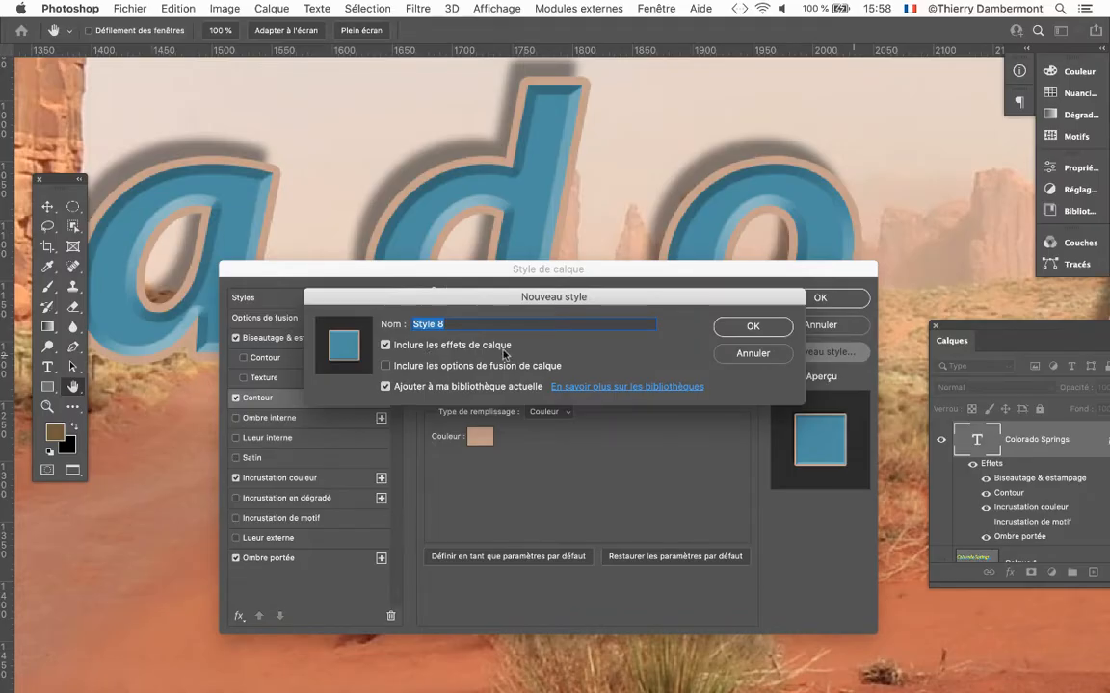
{"action": "left_click", "coordinate": [754, 327]}
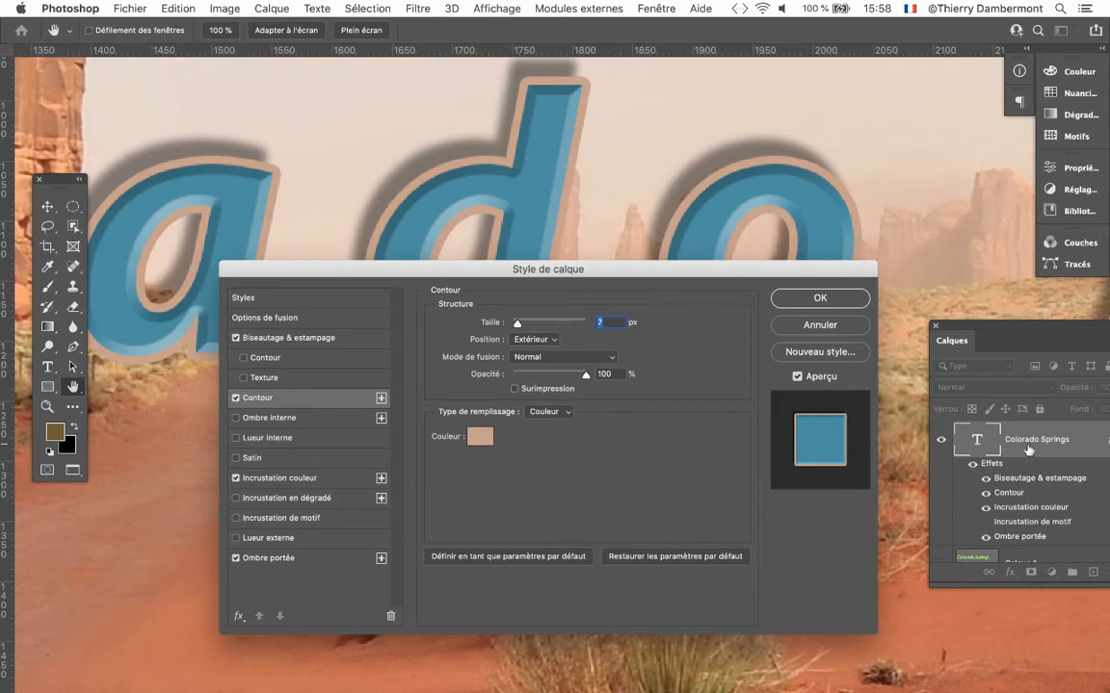
Examine the Réinitialiser option that temporarily replaces Annuler in the layer style dialog.
{"action": "key", "text": "alt"}
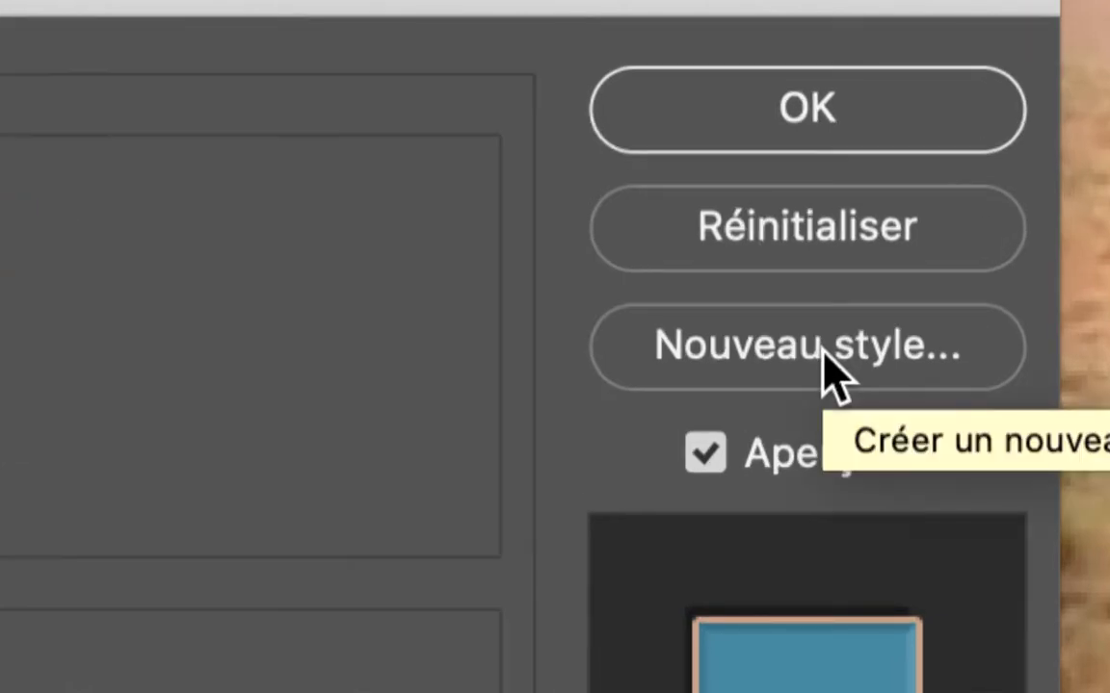
{"action": "key", "text": "alt"}
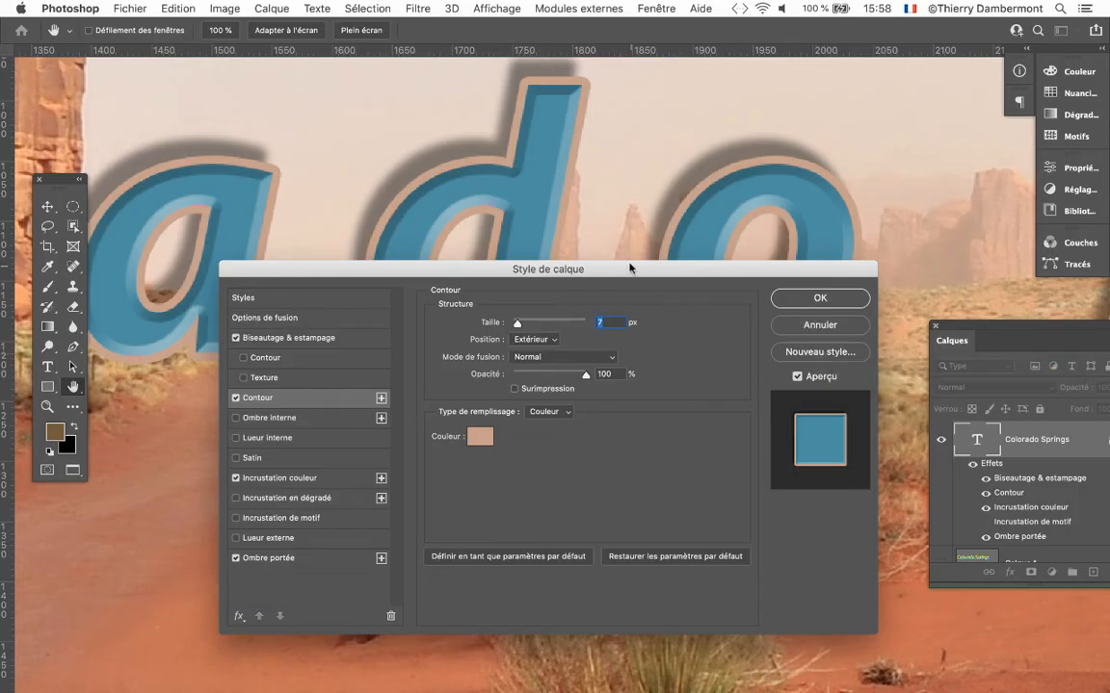
{"action": "left_click_drag", "start_coordinate": [627, 267], "coordinate": [750, 145]}
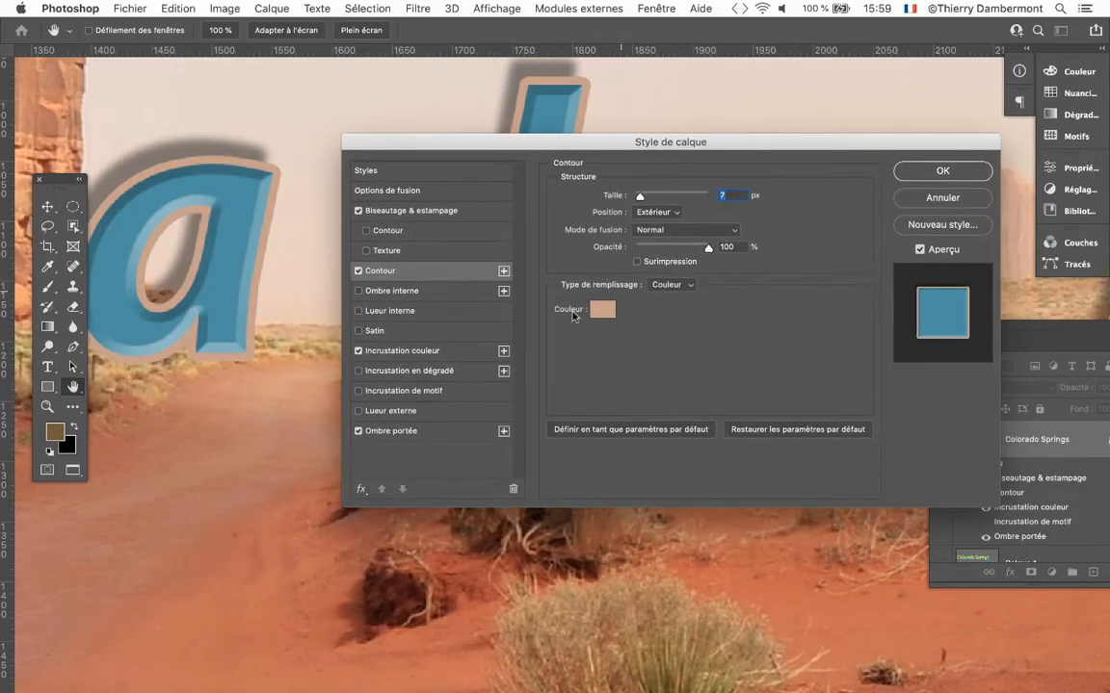
{"action": "key", "text": "alt"}
{"action": "key", "text": "alt"}
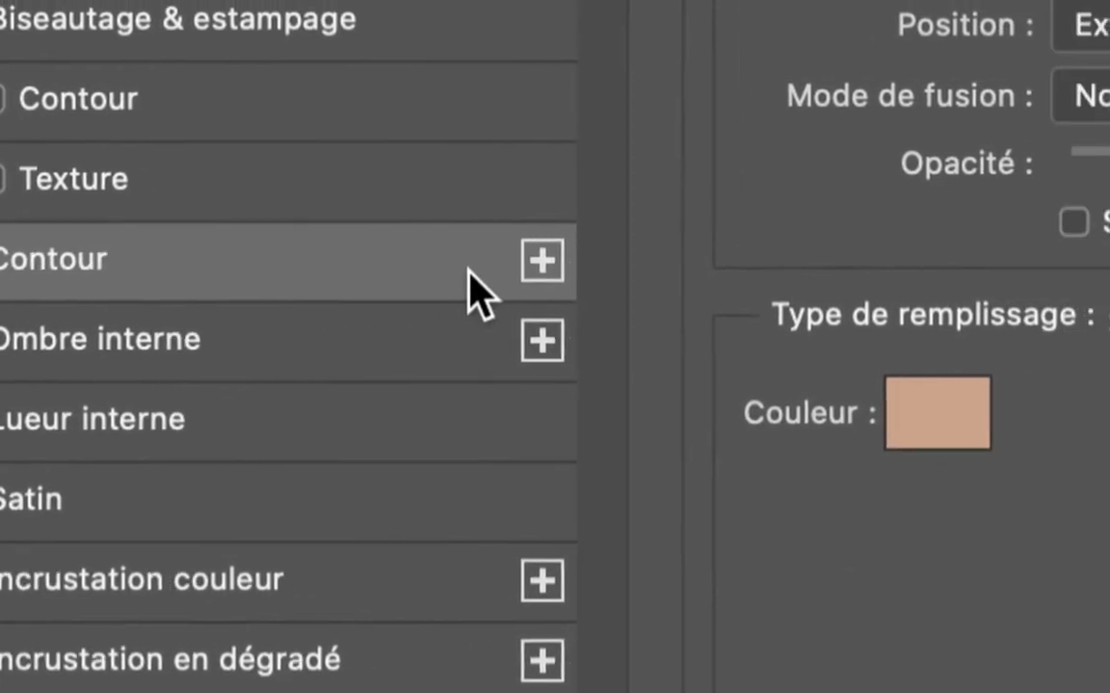
Add a second stroke effect (Contour) to the text and select the lower of the two strokes.
{"action": "left_click", "coordinate": [540, 262]}
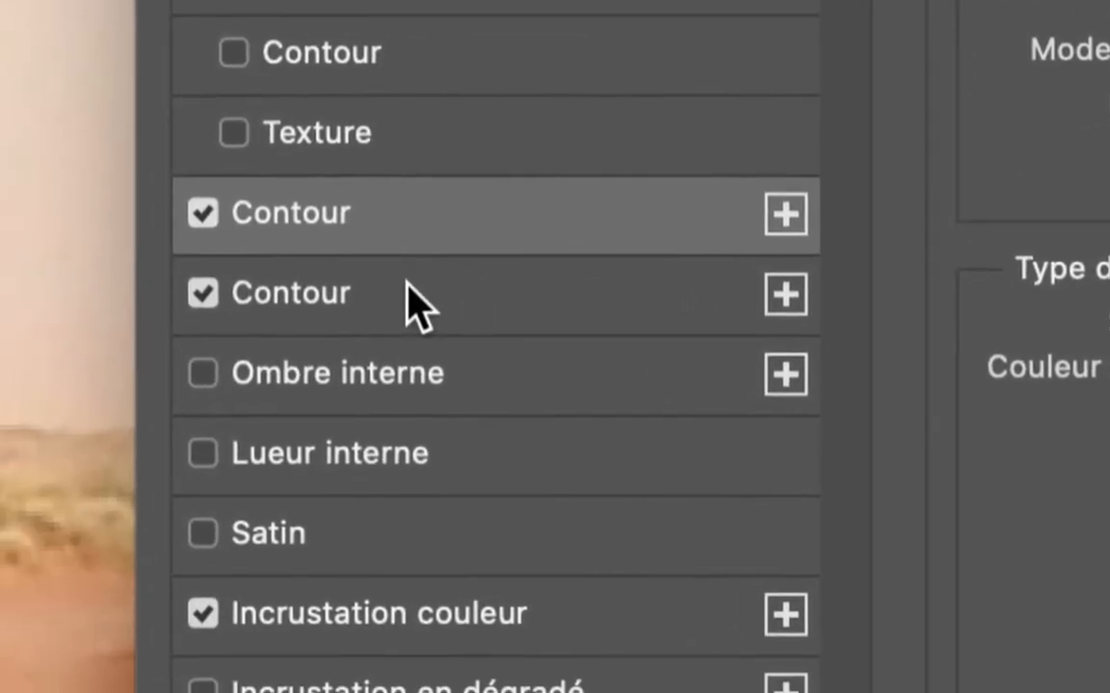
{"action": "left_click", "coordinate": [409, 289]}
{"action": "left_click", "coordinate": [420, 231]}
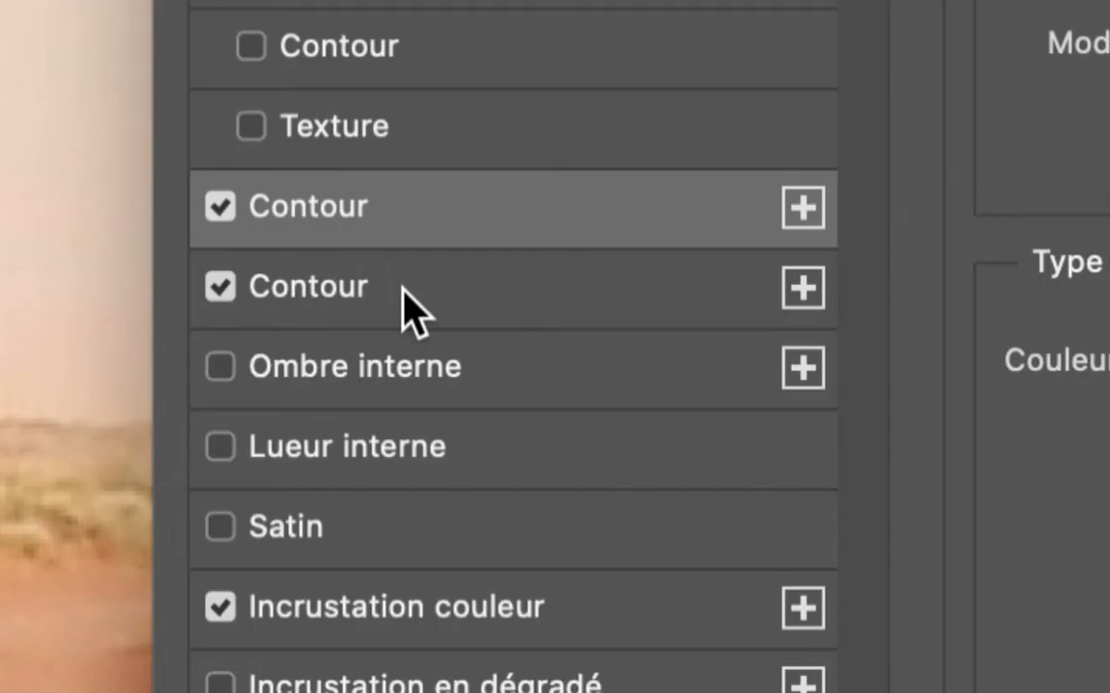
{"action": "left_click", "coordinate": [405, 289]}
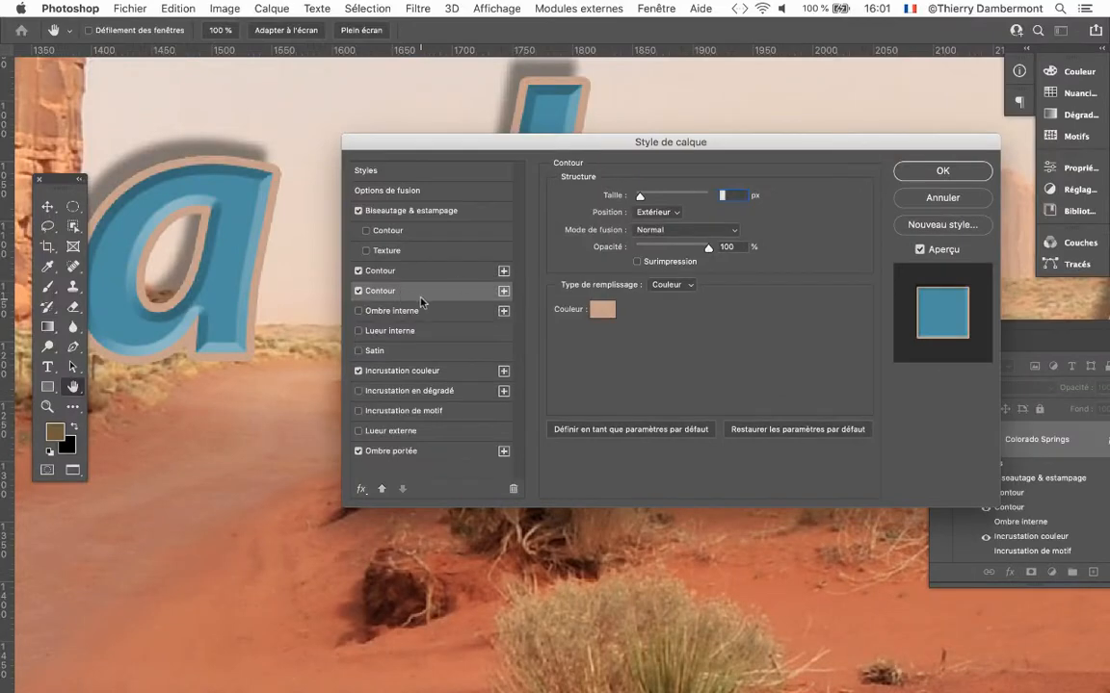
Set the lower stroke's colour to bright pink #ec21ac and its size to 13 px, keeping the letters uncovered.
{"action": "left_click", "coordinate": [602, 309]}
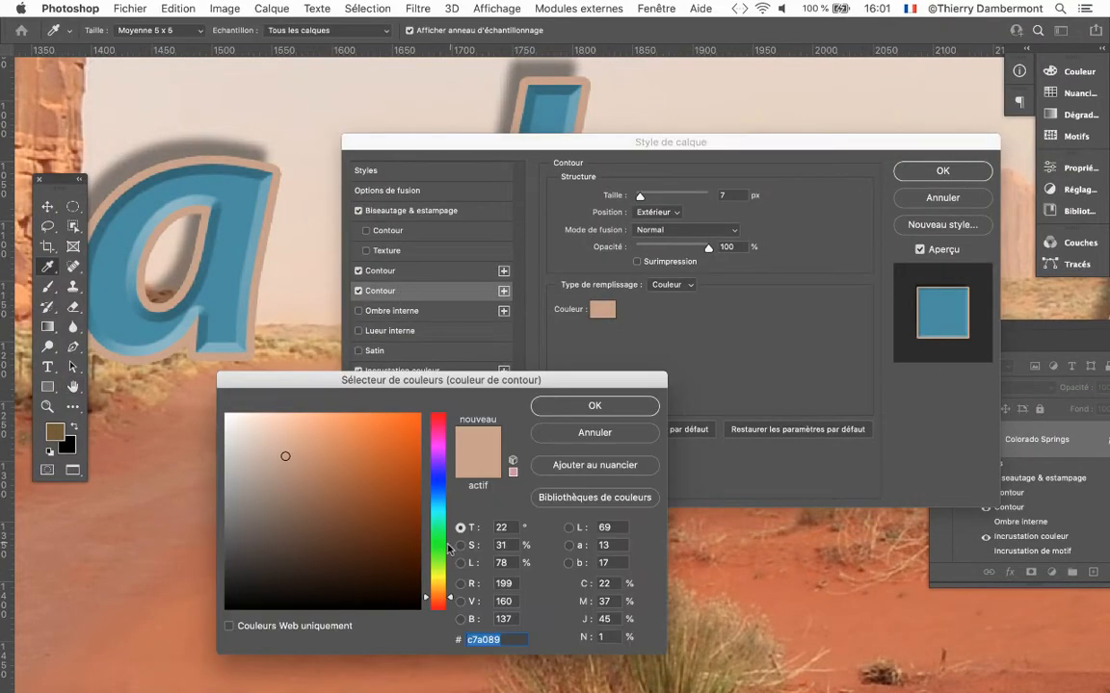
{"action": "left_click", "coordinate": [441, 494]}
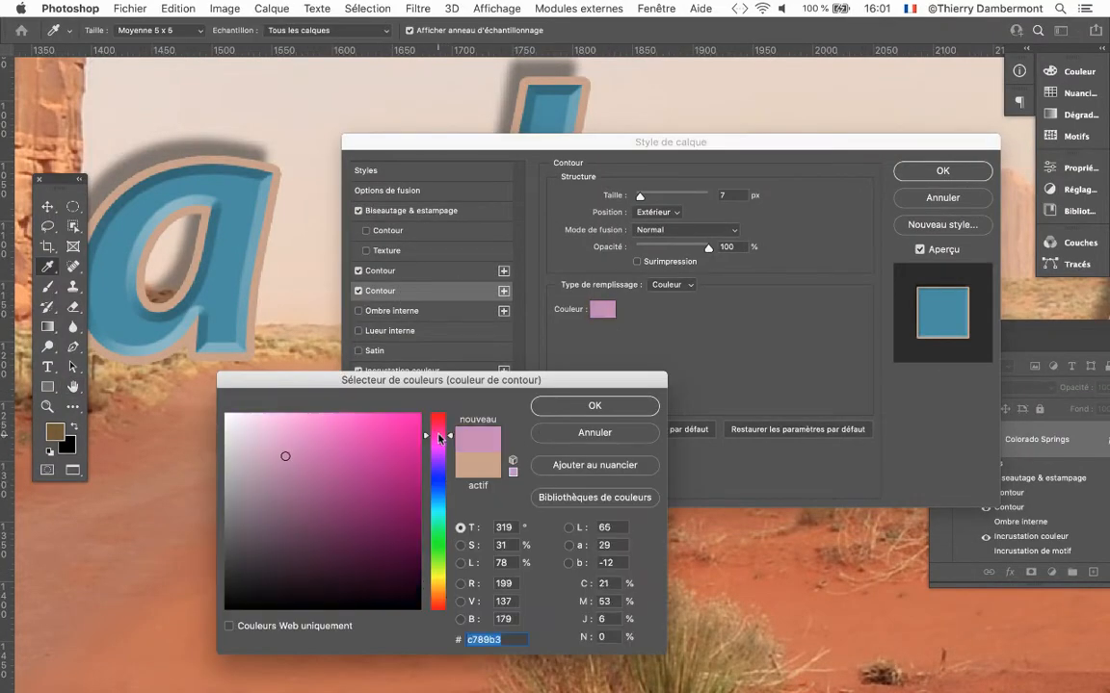
{"action": "left_click", "coordinate": [438, 437]}
{"action": "left_click", "coordinate": [392, 430]}
{"action": "left_click", "coordinate": [595, 406]}
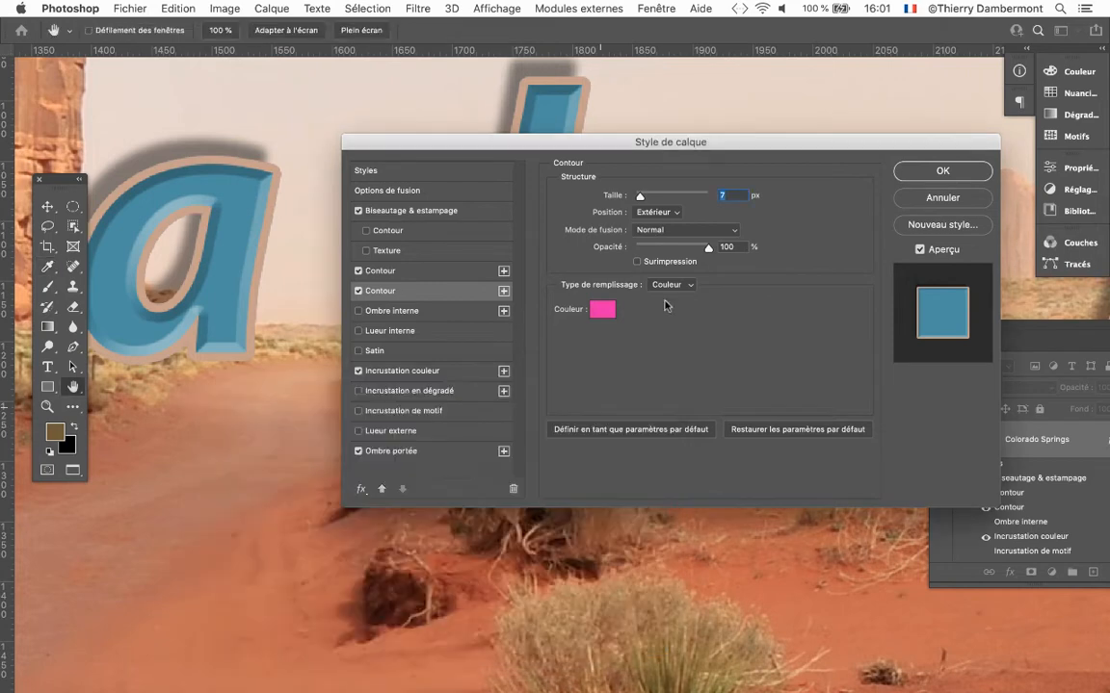
{"action": "left_click", "coordinate": [641, 197]}
{"action": "left_click_drag", "start_coordinate": [645, 197], "coordinate": [642, 199]}
{"action": "left_click_drag", "start_coordinate": [621, 145], "coordinate": [824, 232]}
Try dark purple #4c0d38 and brown #4c2c0d for the lower stroke, and set its colour to a dark olive brown.
{"action": "left_click", "coordinate": [807, 389]}
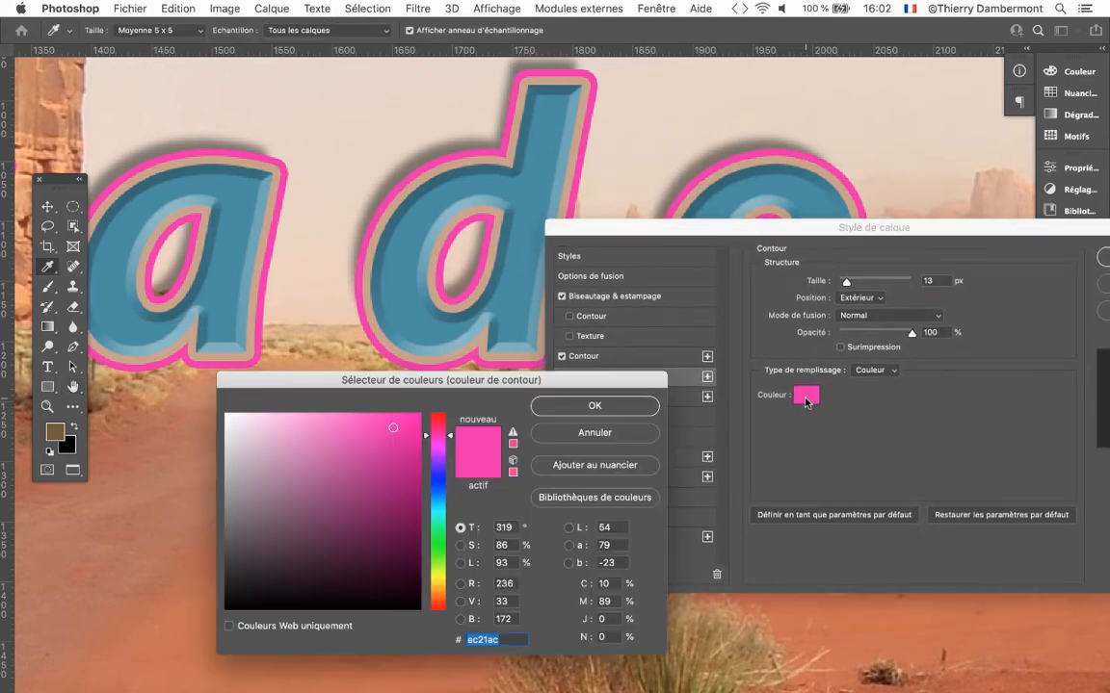
{"action": "left_click", "coordinate": [387, 549]}
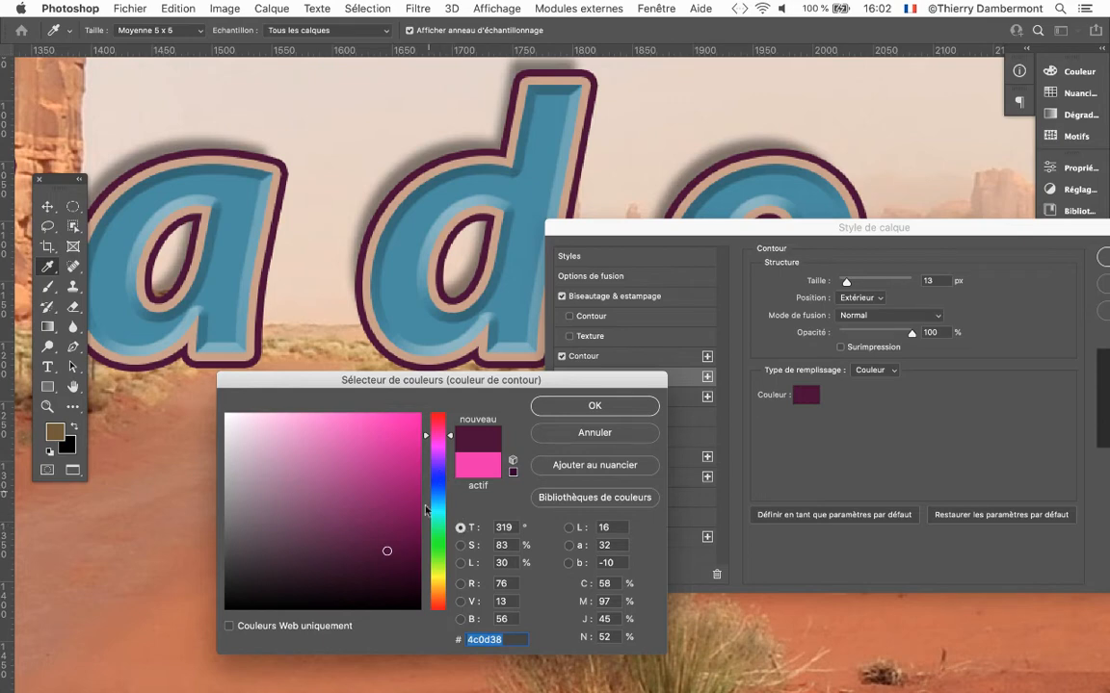
{"action": "left_click", "coordinate": [439, 592]}
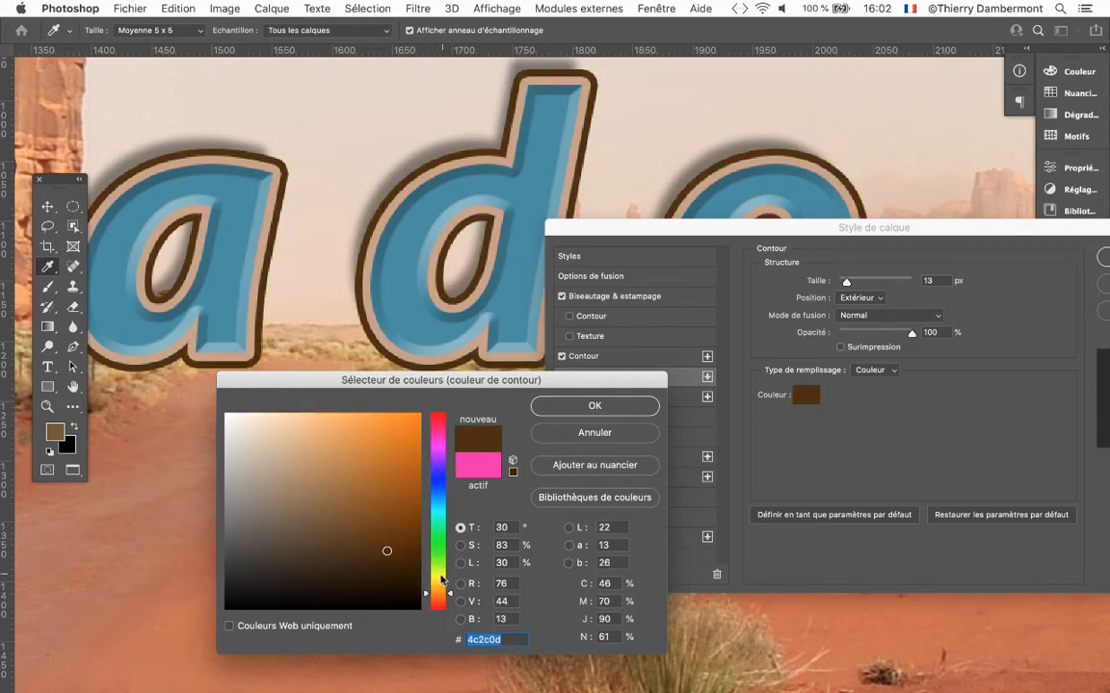
{"action": "left_click", "coordinate": [438, 584]}
{"action": "left_click", "coordinate": [594, 405]}
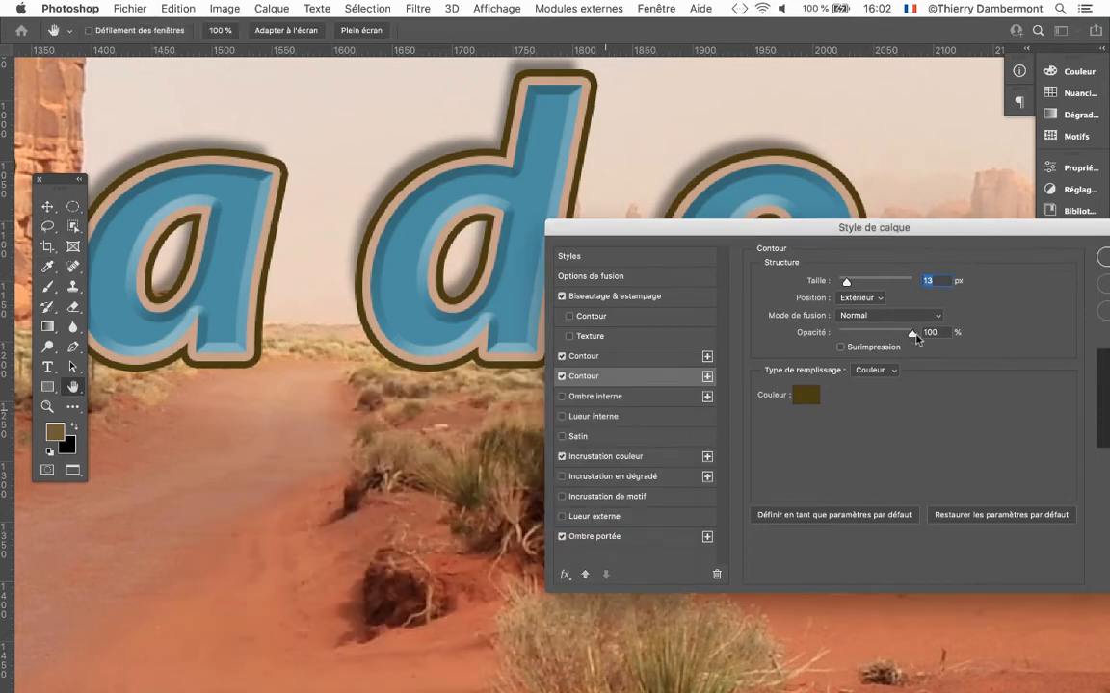
Move the layer style dialog off the letters and apply the styles to the Colorado Springs text.
{"action": "left_click_drag", "start_coordinate": [842, 228], "coordinate": [776, 216]}
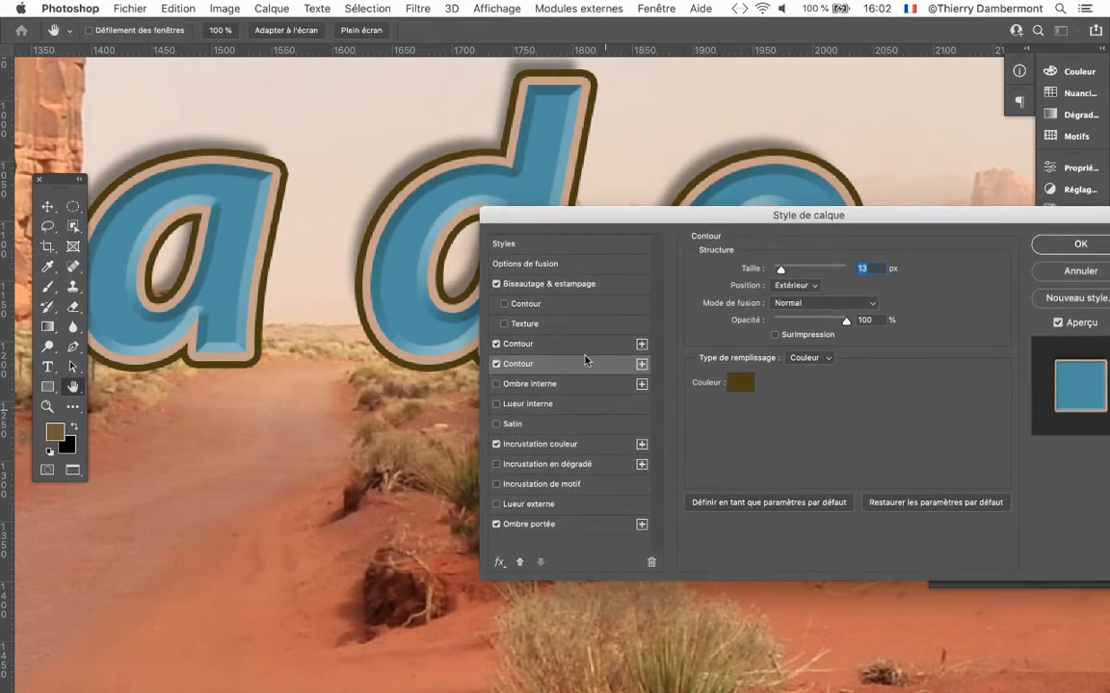
{"action": "left_click", "coordinate": [1079, 244]}
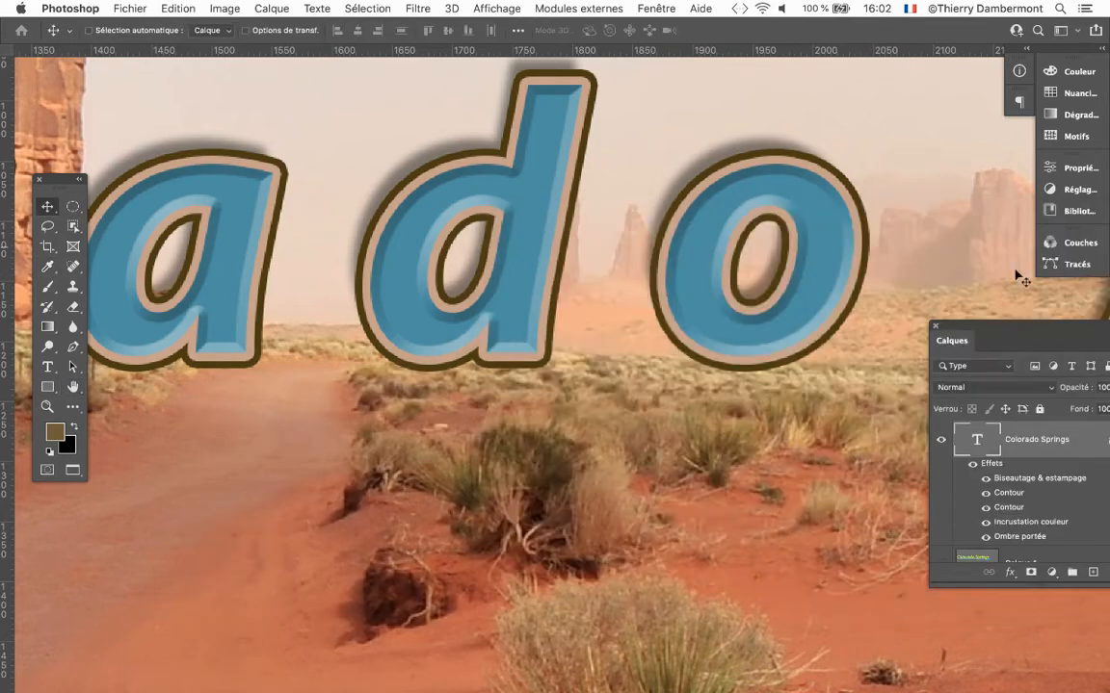
Save the document under the new name landscape-nature-05.pdf as a Photoshop PDF in the Exercice 03 - le texte folder.
{"action": "left_click", "coordinate": [130, 8]}
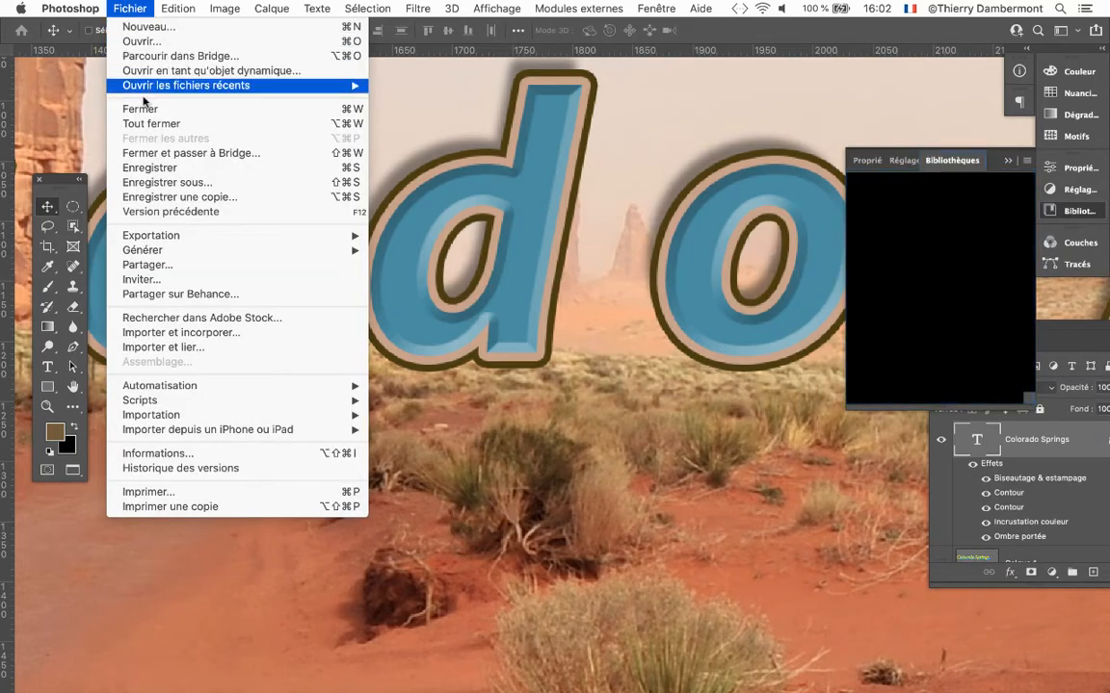
{"action": "left_click", "coordinate": [197, 182]}
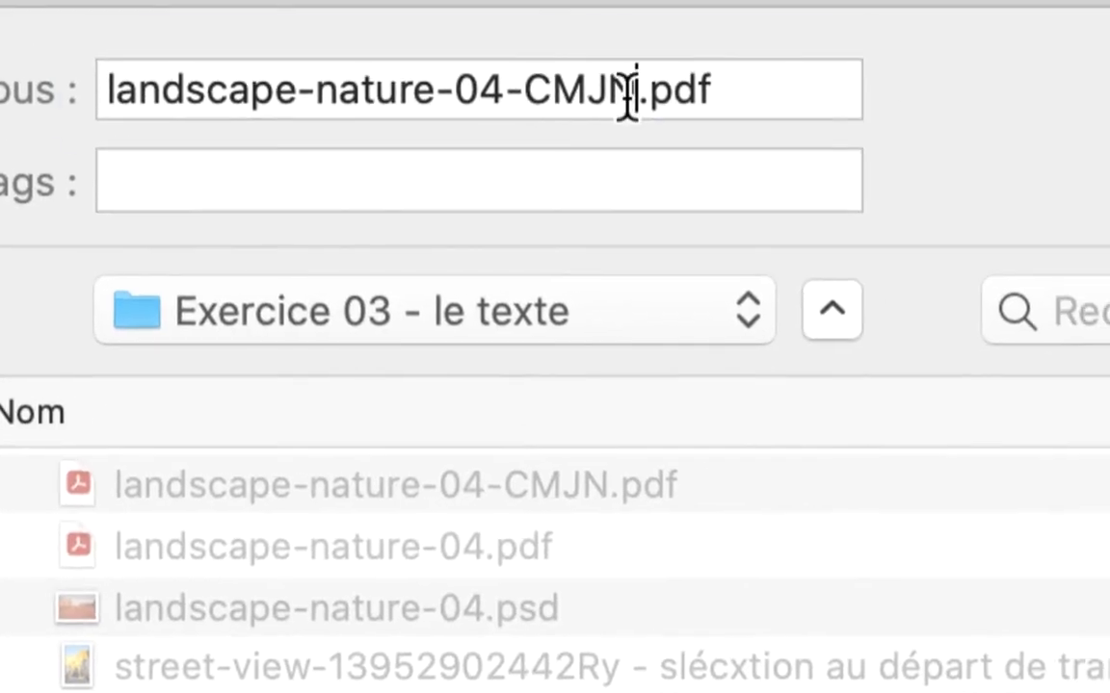
{"action": "left_click", "coordinate": [698, 52]}
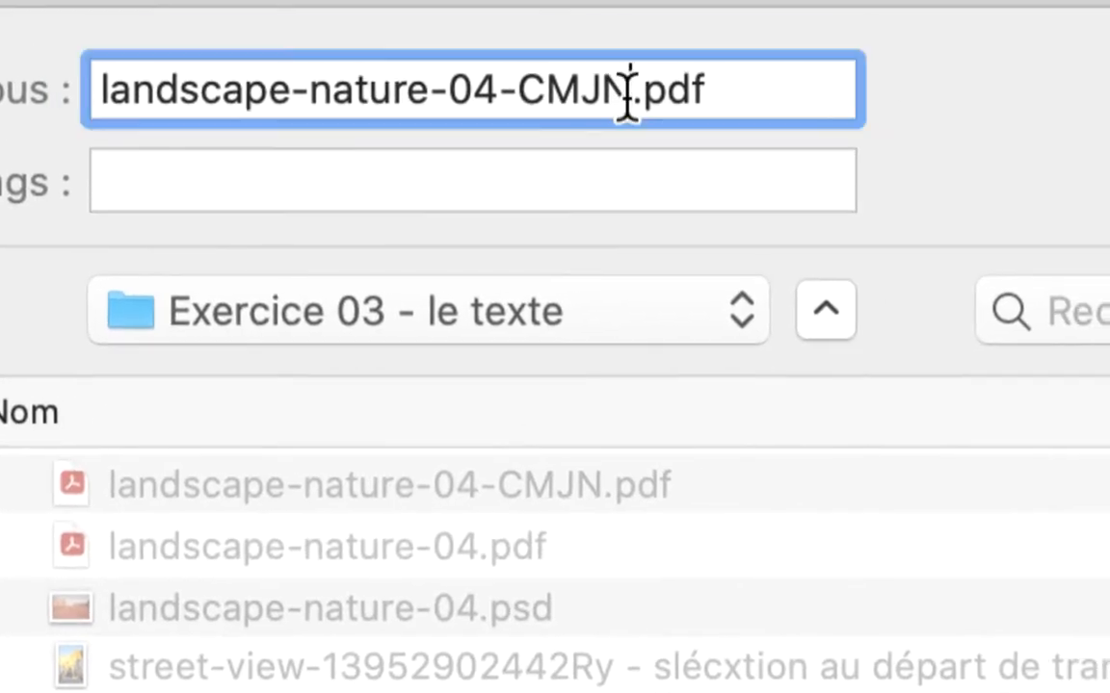
{"action": "left_click_drag", "start_coordinate": [698, 51], "coordinate": [582, 51]}
{"action": "left_click_drag", "start_coordinate": [602, 97], "coordinate": [578, 94]}
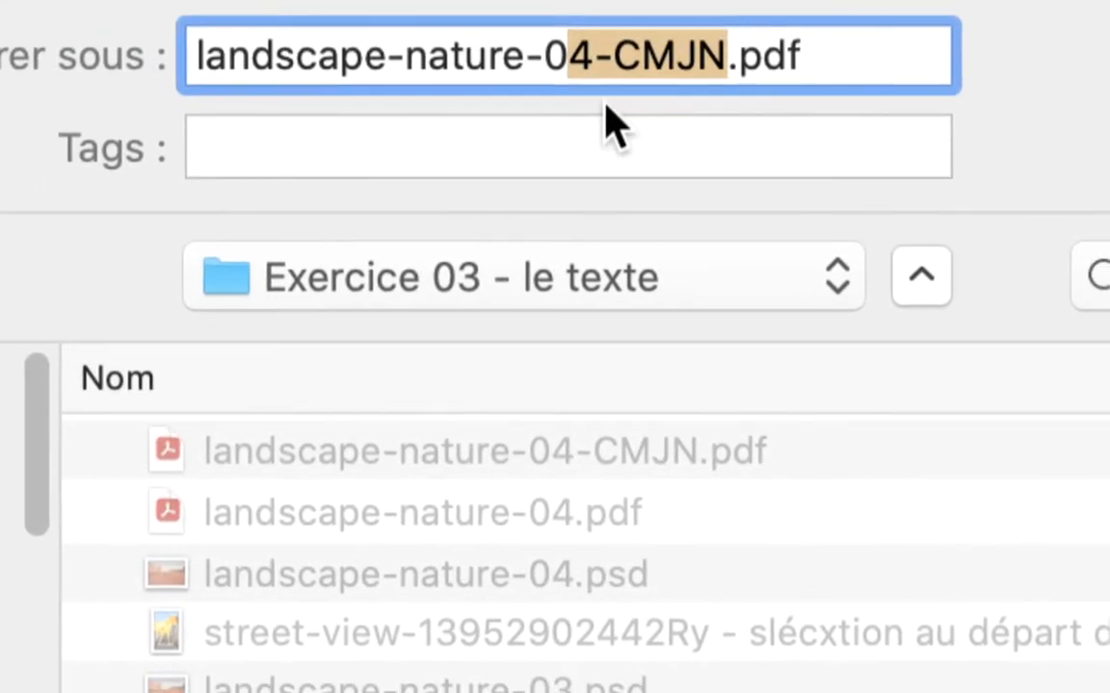
{"action": "type", "text": "5"}
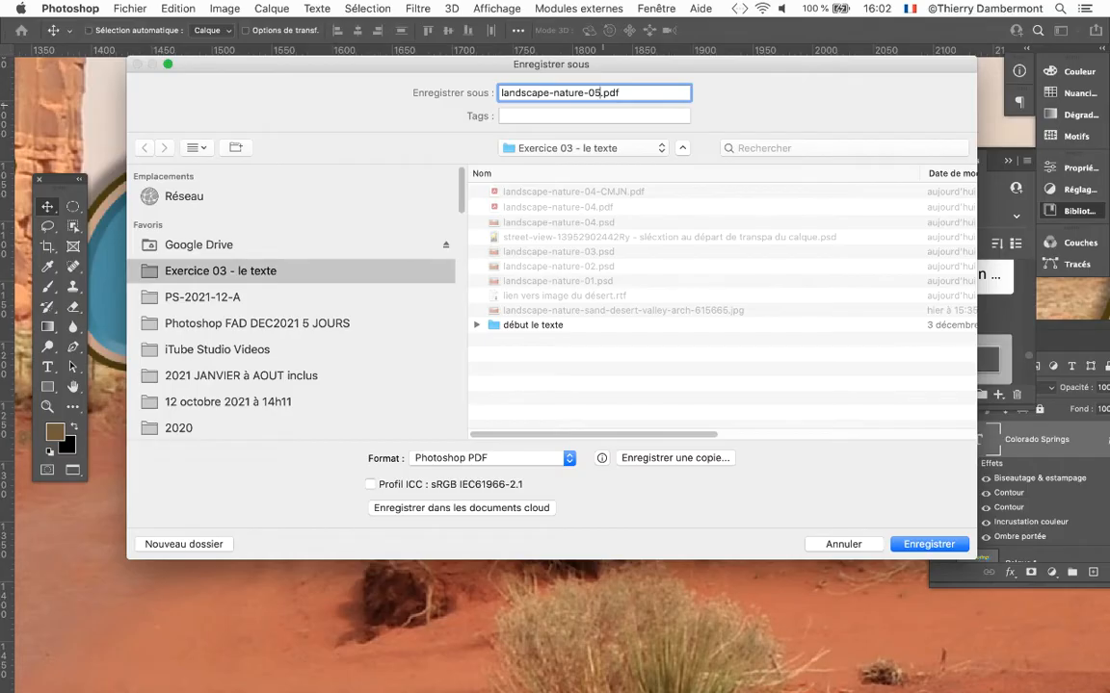
{"action": "key", "text": "Return"}
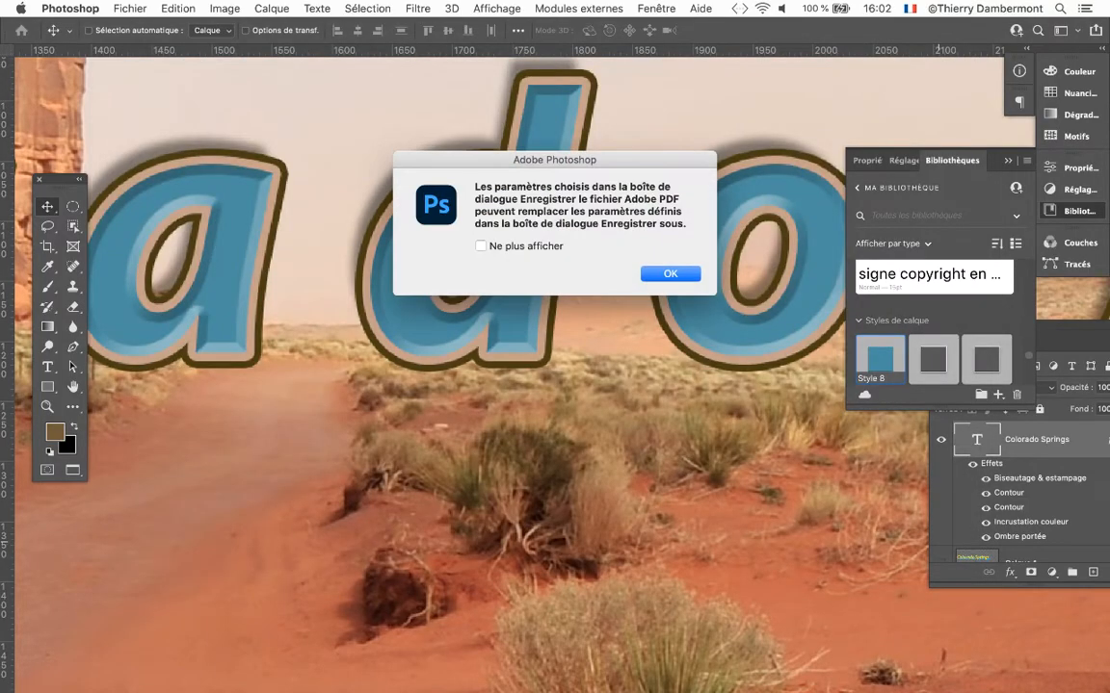
{"action": "key", "text": "Return"}
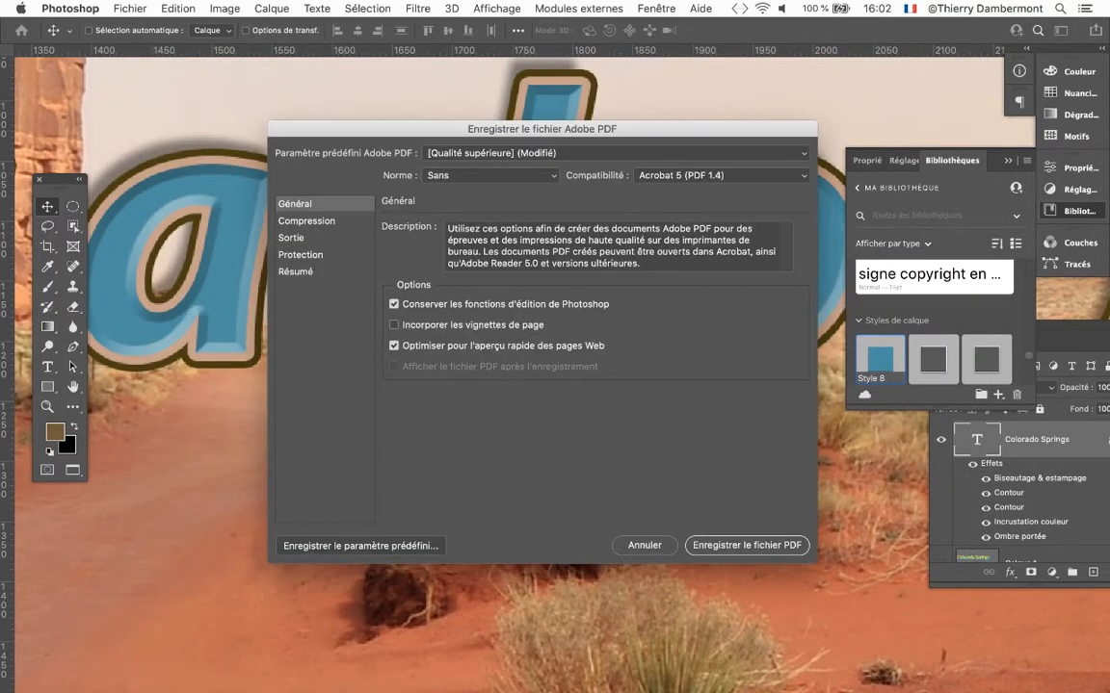
Set the PDF output's colour conversion to Aucune conversion and save the PDF with Photoshop editing capabilities preserved.
{"action": "left_click", "coordinate": [292, 238]}
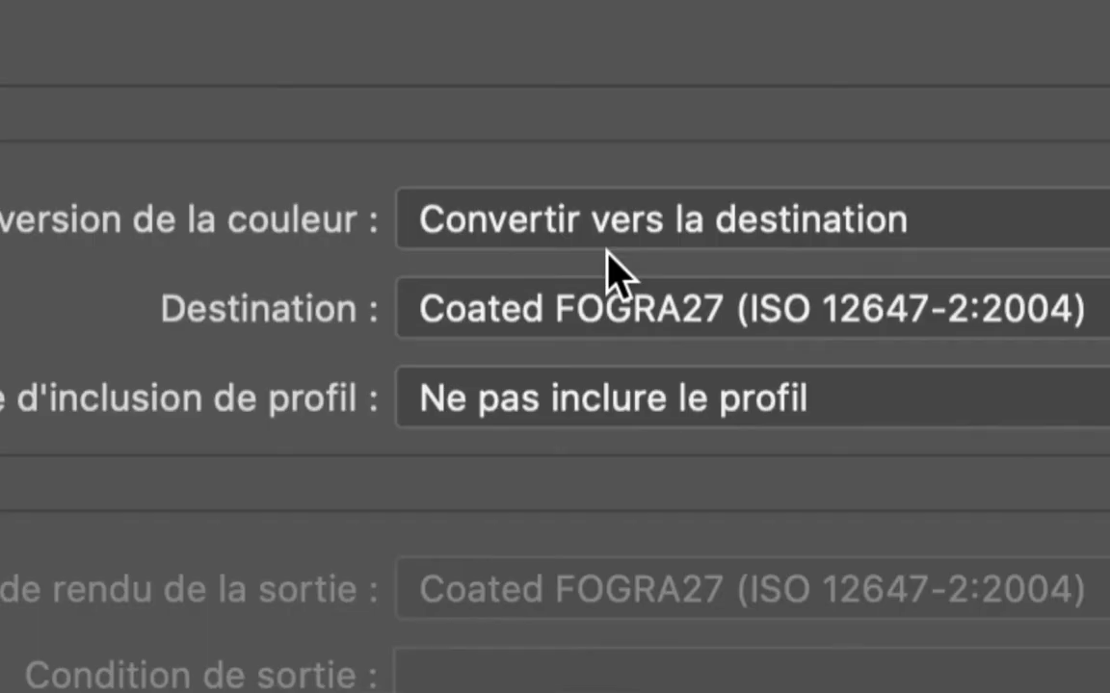
{"action": "left_click", "coordinate": [607, 231]}
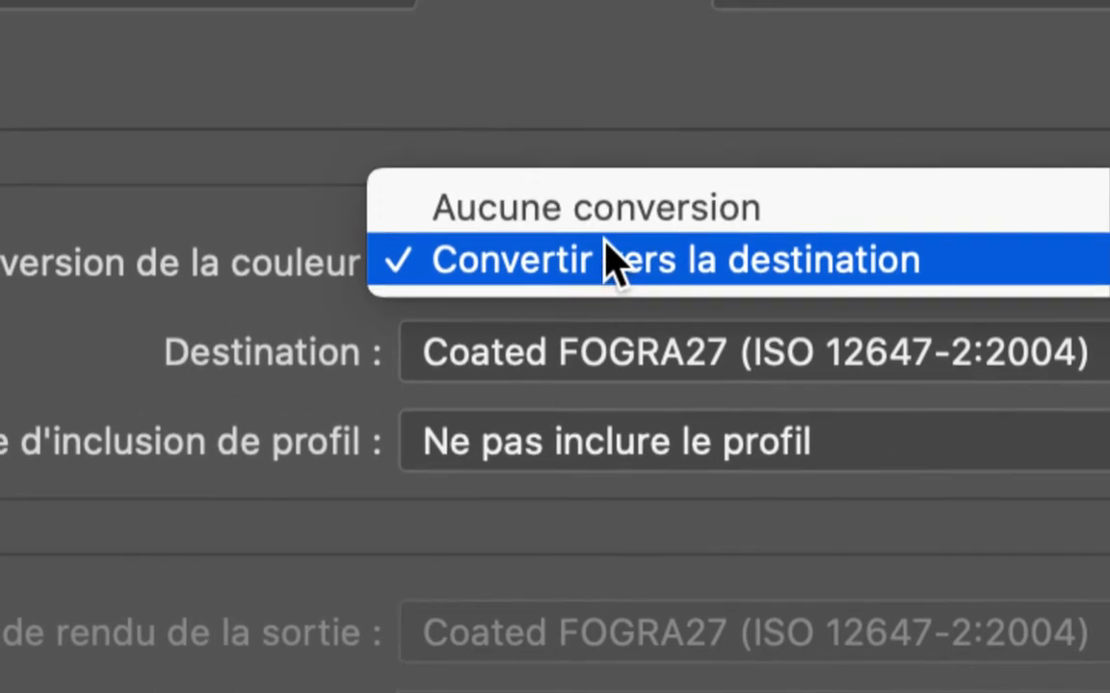
{"action": "left_click", "coordinate": [606, 169]}
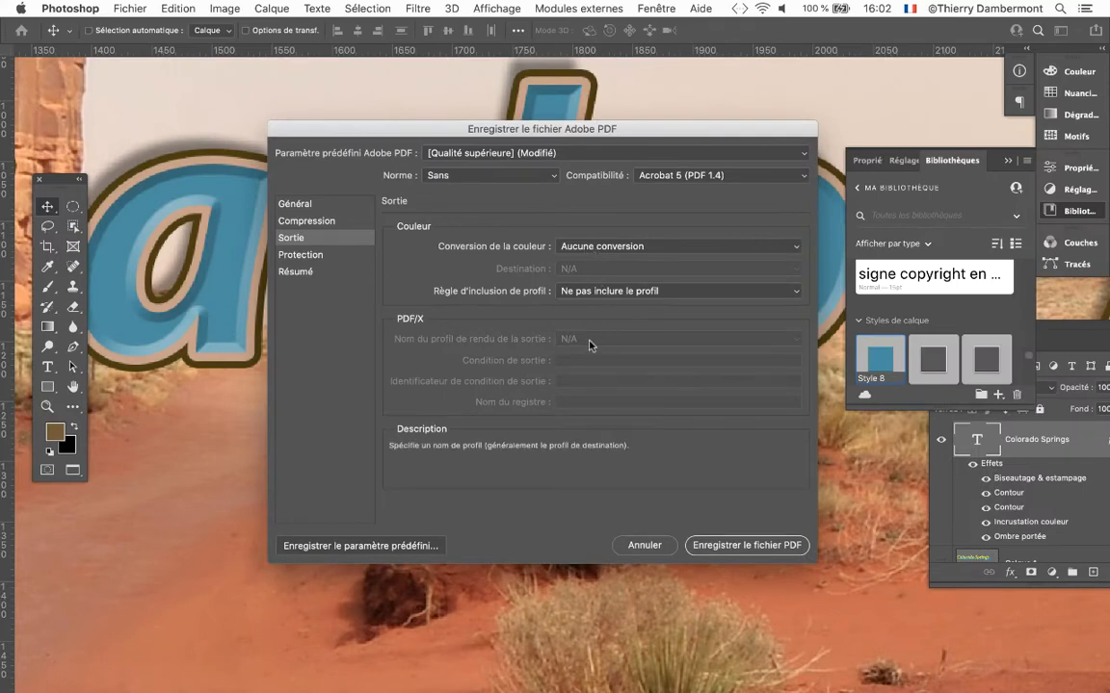
{"action": "left_click", "coordinate": [744, 545]}
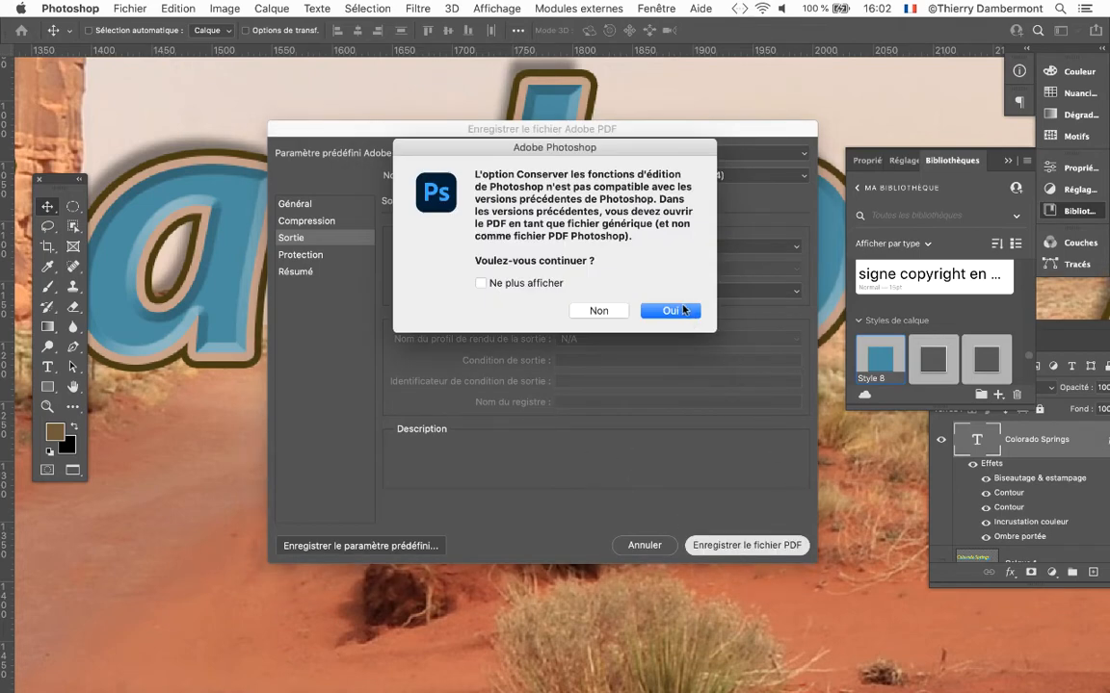
{"action": "left_click", "coordinate": [671, 310]}
Examine the styled Colorado Springs text against the desert photo, both in close-up and as a whole.
{"action": "scroll", "coordinate": [569, 439], "scroll_direction": "down", "scroll_amount": 5}
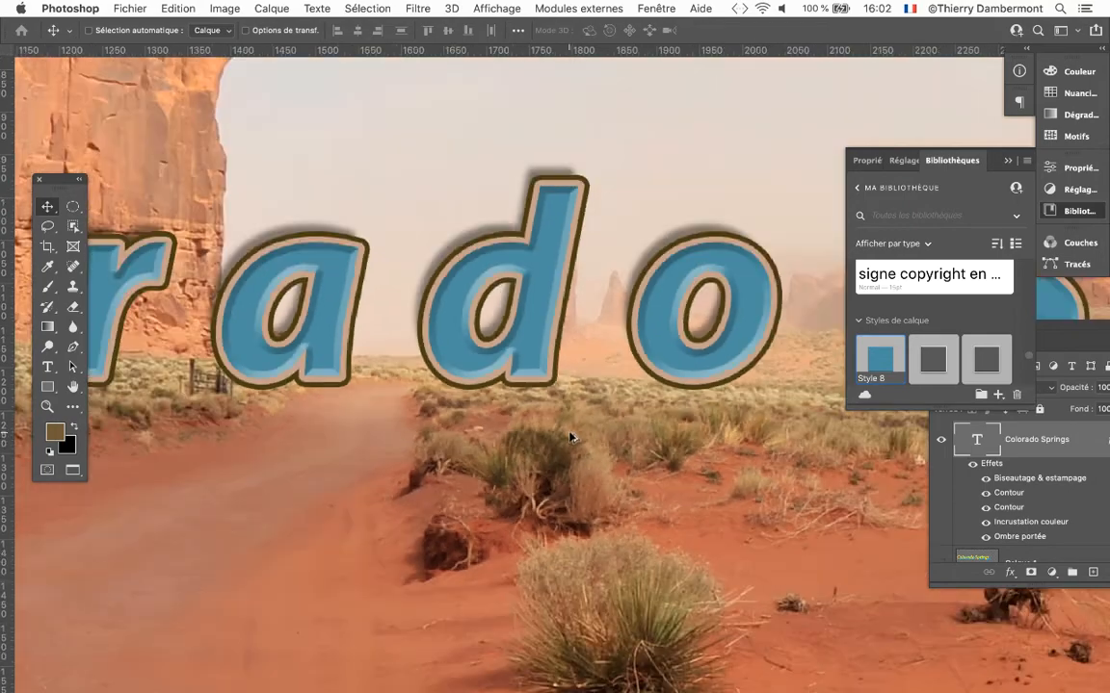
{"action": "scroll", "coordinate": [453, 403], "scroll_direction": "down", "scroll_amount": 3}
{"action": "scroll", "coordinate": [454, 404], "scroll_direction": "right", "scroll_amount": 3}
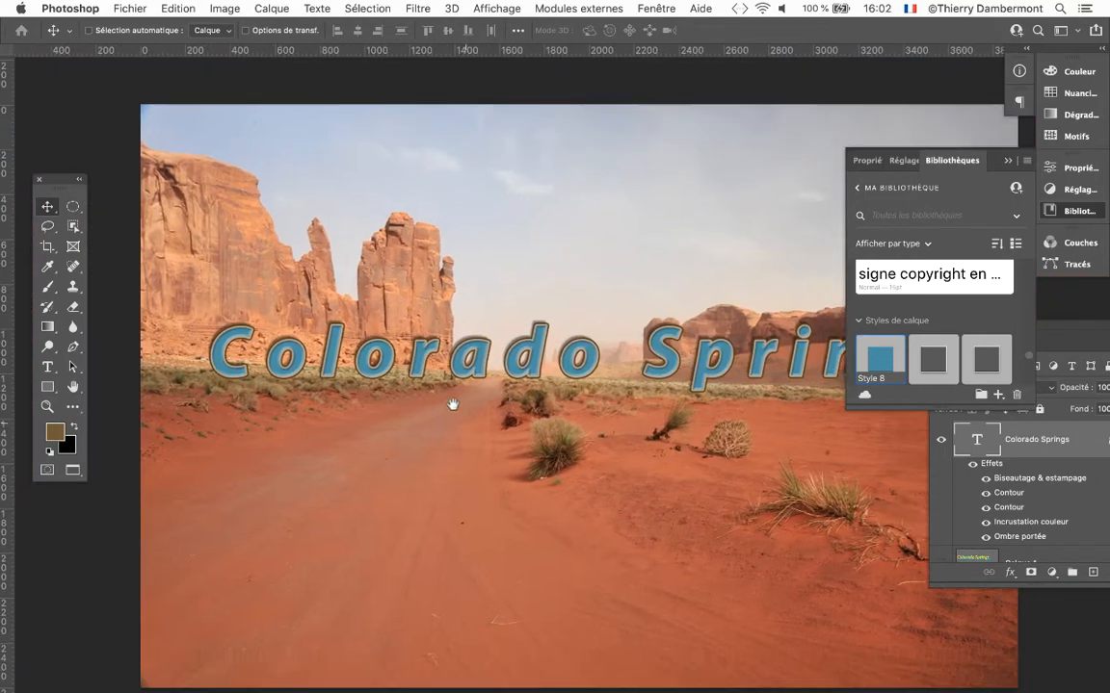
{"action": "left_click_drag", "start_coordinate": [434, 398], "coordinate": [433, 401]}
{"action": "scroll", "coordinate": [557, 373], "scroll_direction": "up", "scroll_amount": 5}
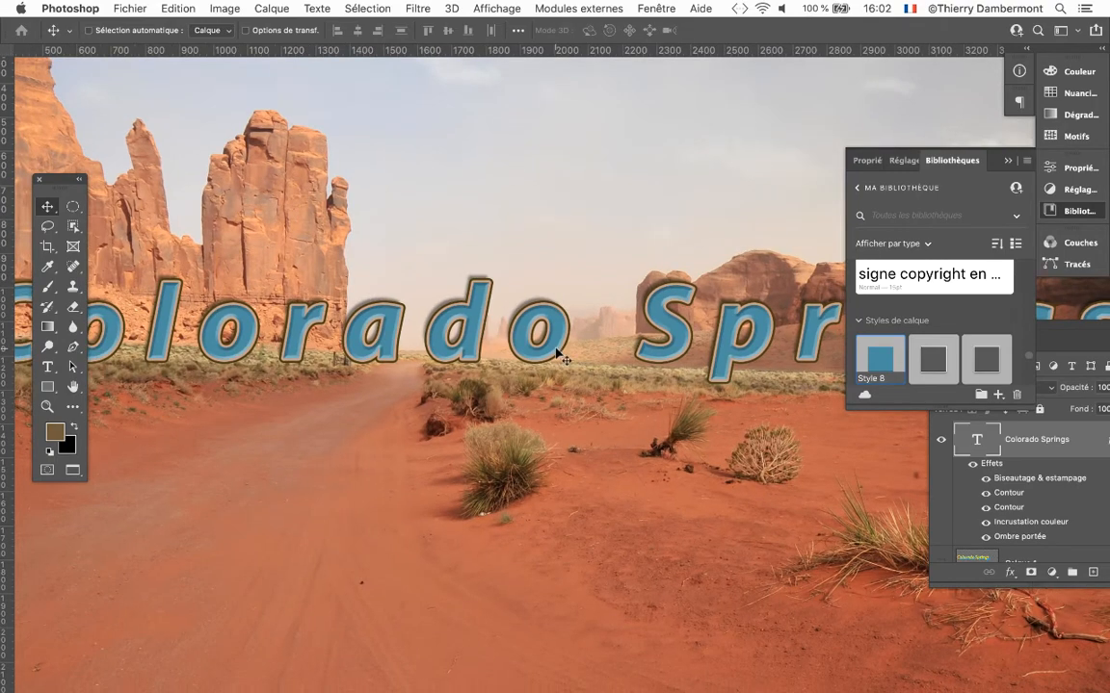
{"action": "left_click", "coordinate": [953, 488]}
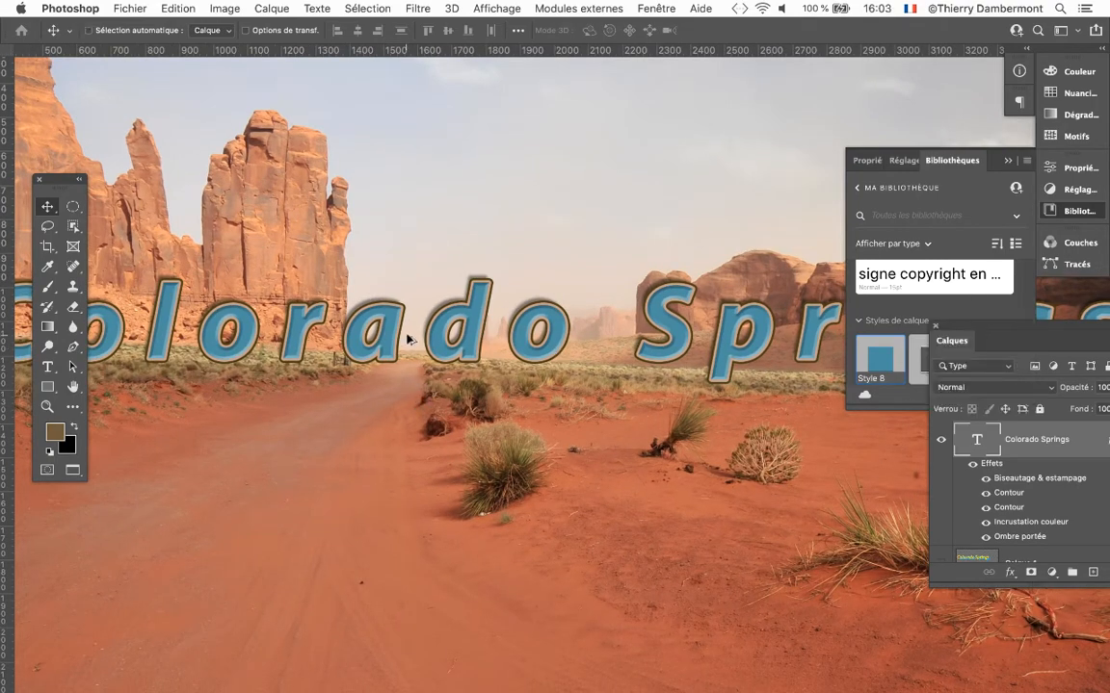
{"action": "scroll", "coordinate": [407, 337], "scroll_direction": "up", "scroll_amount": 4}
{"action": "scroll", "coordinate": [404, 344], "scroll_direction": "down", "scroll_amount": 4}
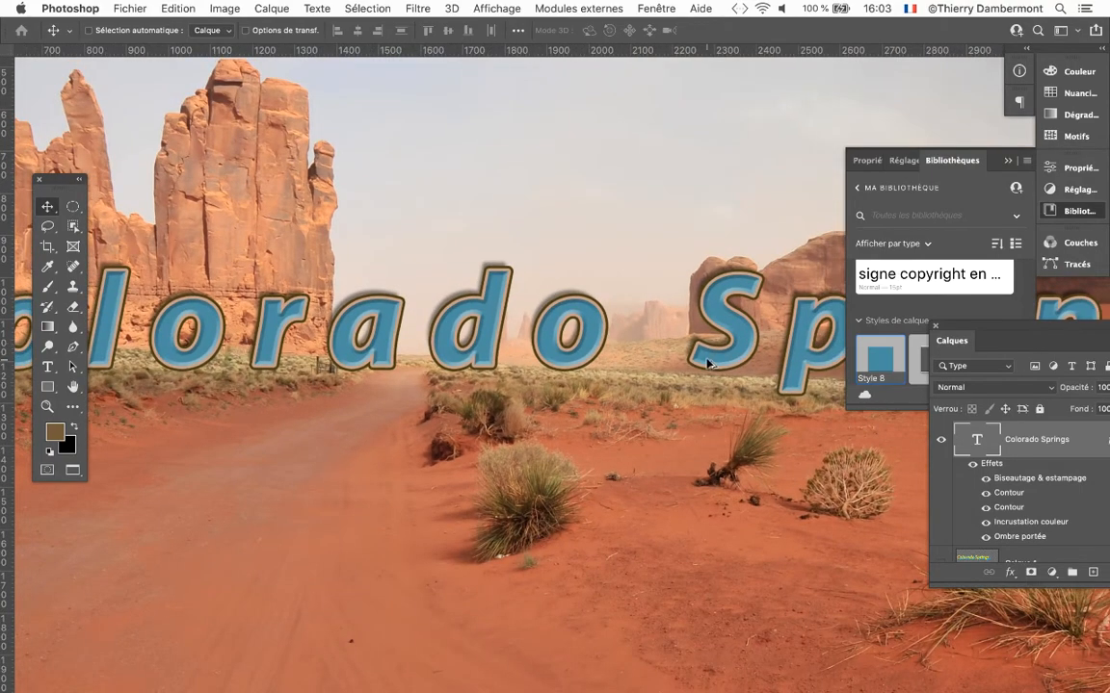
{"action": "scroll", "coordinate": [701, 358], "scroll_direction": "down", "scroll_amount": 3}
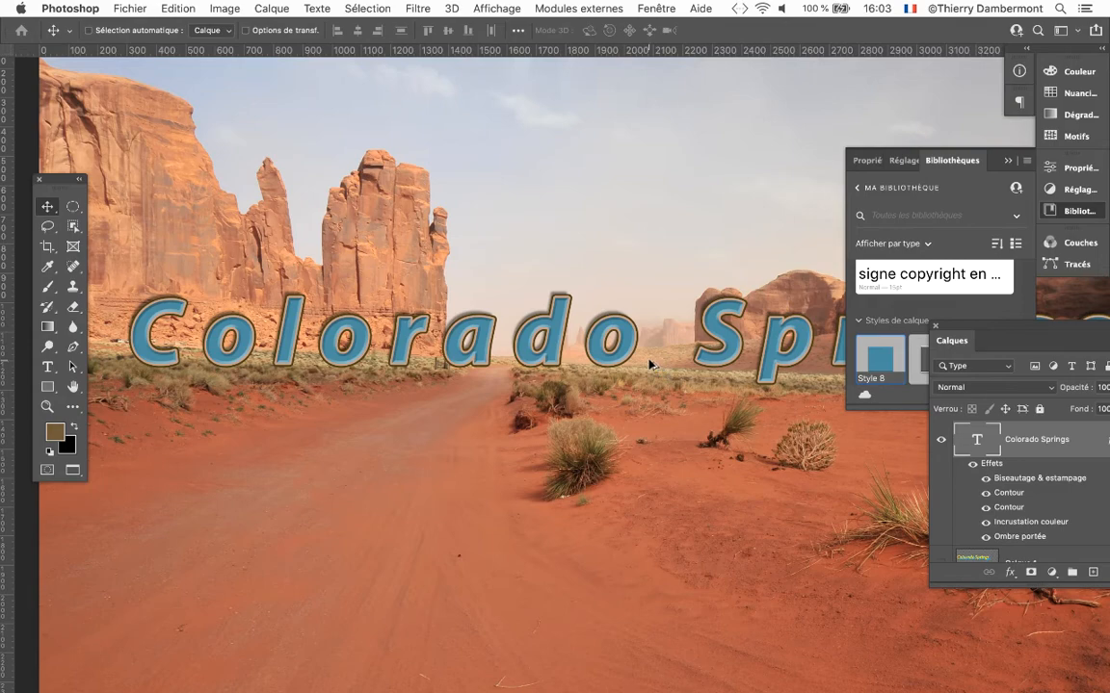
{"action": "scroll", "coordinate": [635, 355], "scroll_direction": "up", "scroll_amount": 3}
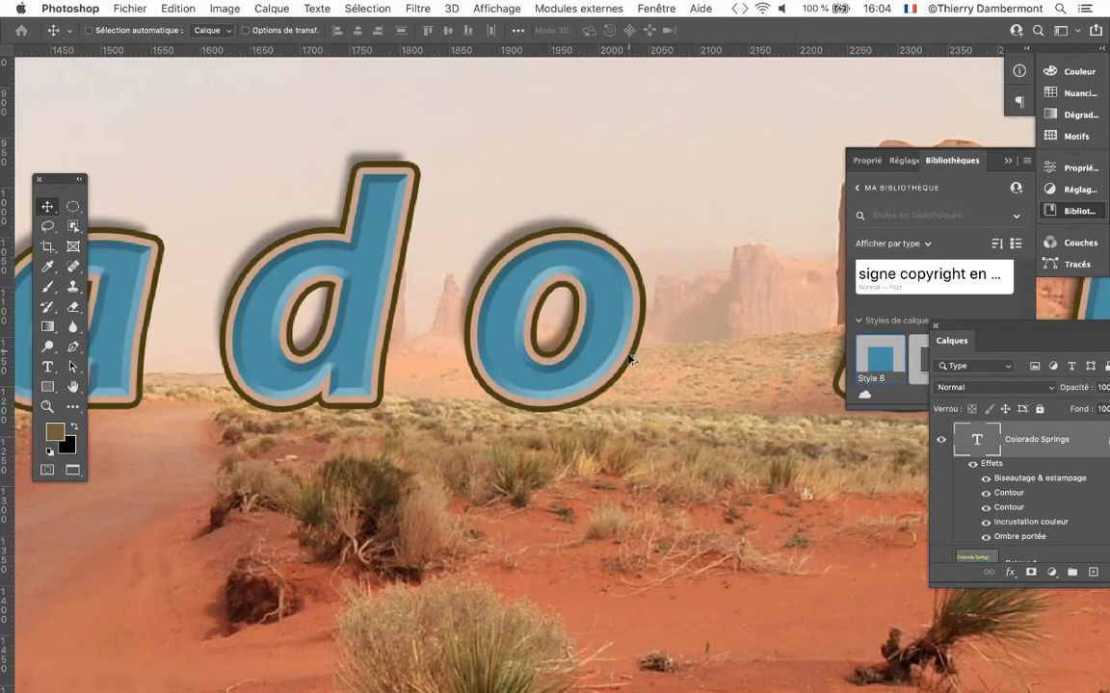
{"action": "scroll", "coordinate": [631, 355], "scroll_direction": "down", "scroll_amount": 5}
{"action": "scroll", "coordinate": [624, 361], "scroll_direction": "down", "scroll_amount": 5}
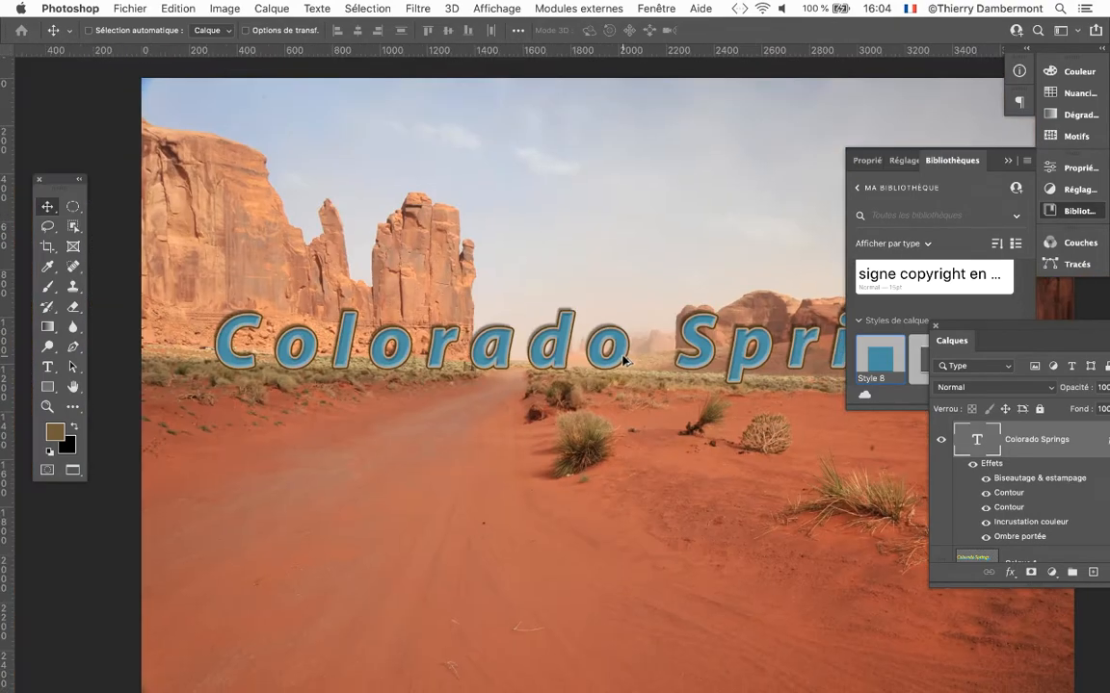
{"action": "scroll", "coordinate": [433, 270], "scroll_direction": "down", "scroll_amount": 2}
{"action": "mouse_move", "coordinate": [433, 269]}
{"action": "left_mouse_down"}
{"action": "mouse_move", "coordinate": [419, 181]}
{"action": "mouse_move", "coordinate": [445, 260]}
{"action": "left_mouse_up"}
Collapse the Bibliothèques panel, and enlarge and reposition the Calques panel over the photo to list more layers.
{"action": "left_click", "coordinate": [1009, 162]}
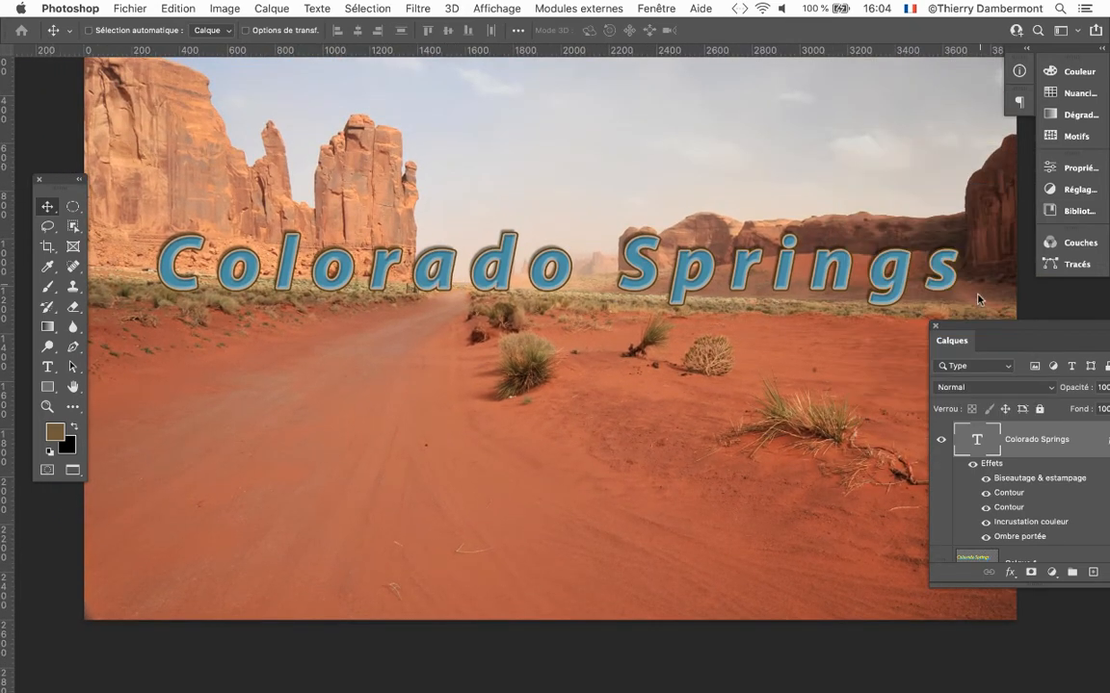
{"action": "left_click_drag", "start_coordinate": [942, 327], "coordinate": [335, 87]}
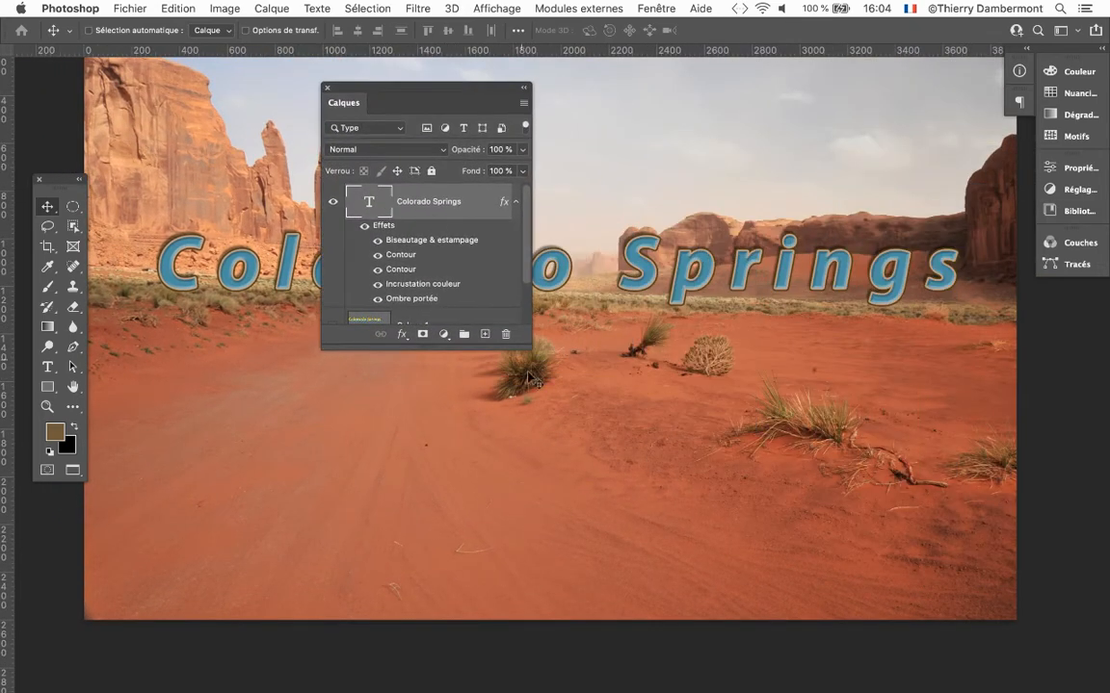
{"action": "left_click_drag", "start_coordinate": [525, 349], "coordinate": [525, 386]}
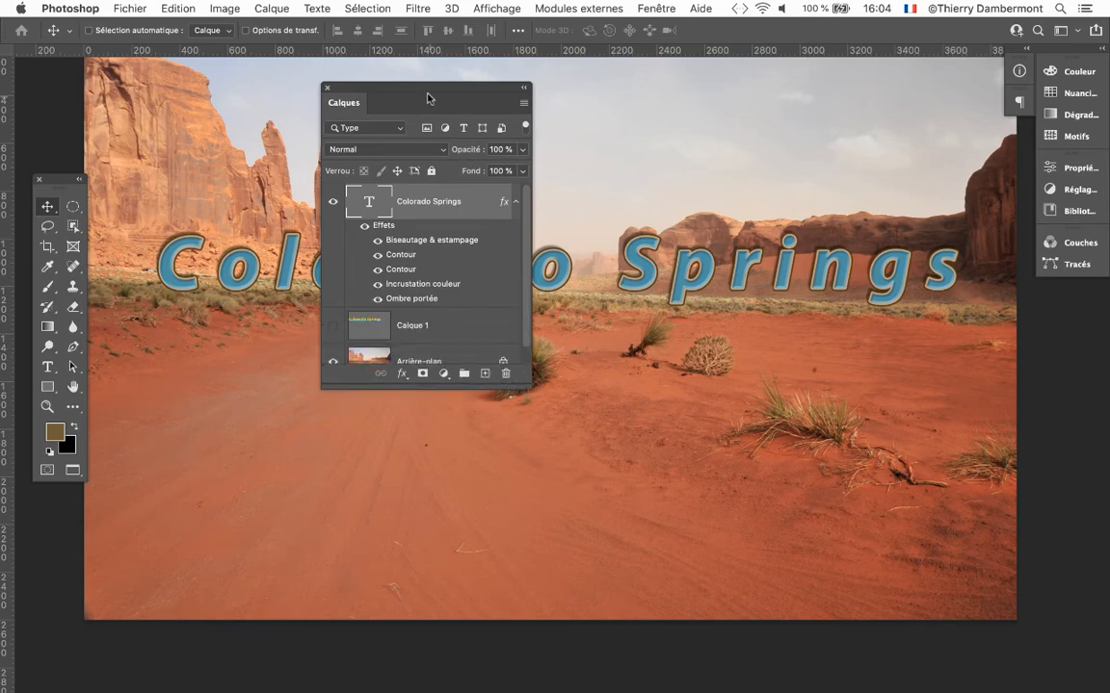
{"action": "left_click_drag", "start_coordinate": [426, 94], "coordinate": [860, 93]}
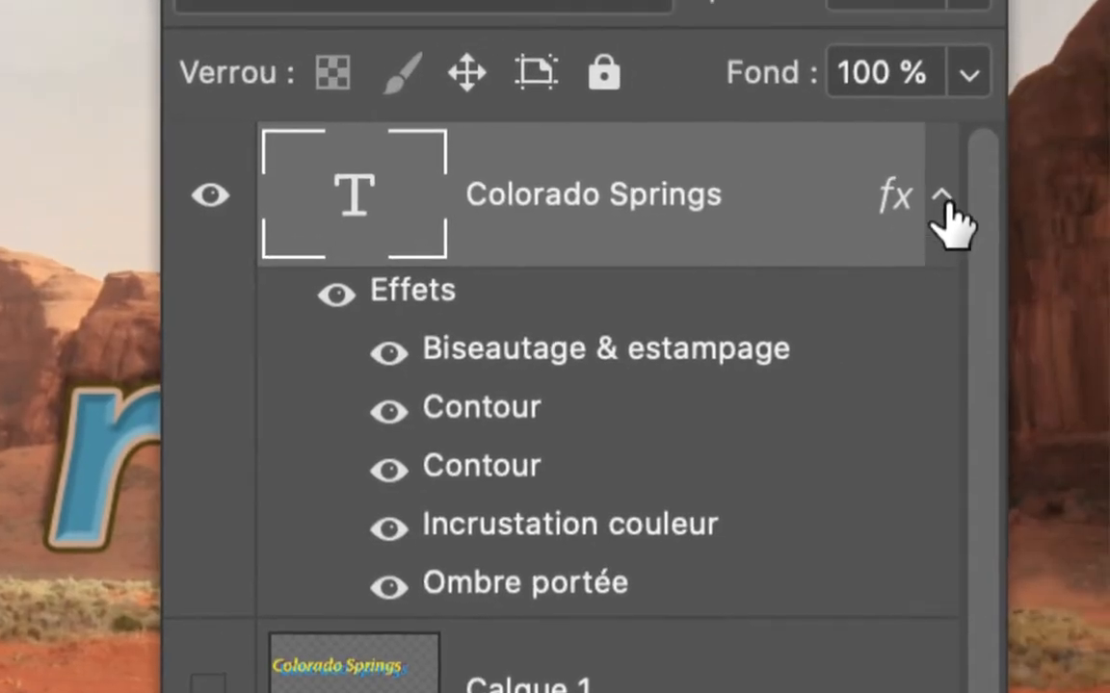
Collapse and expand the effects list of the Colorado Springs text layer, leaving it expanded.
{"action": "left_click", "coordinate": [1052, 188]}
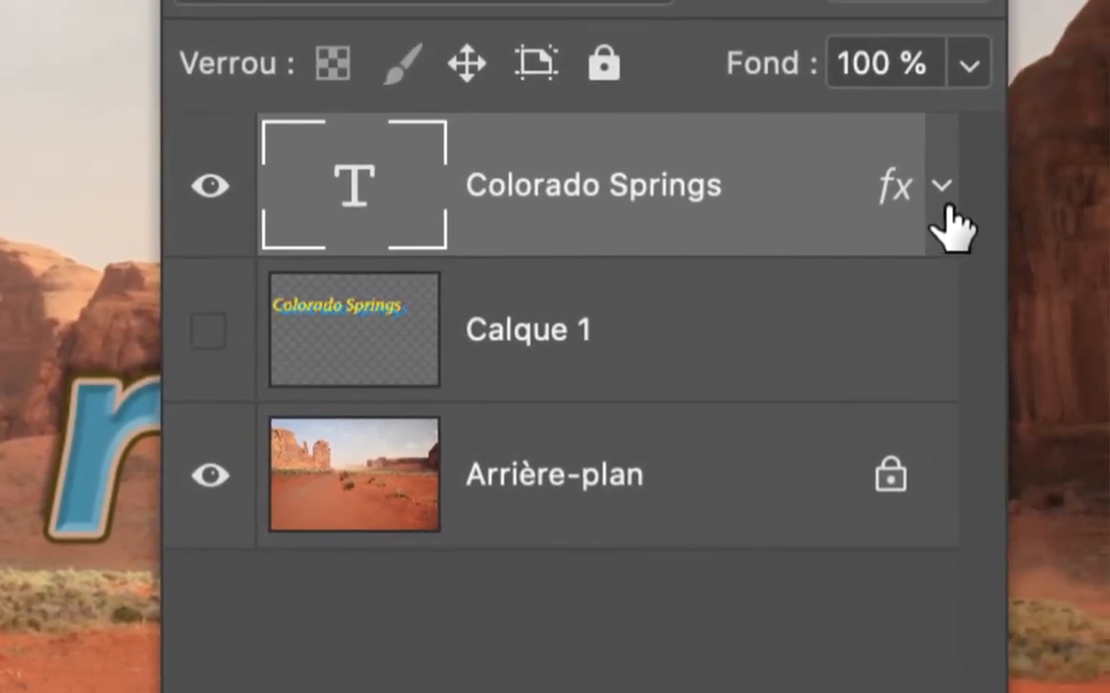
{"action": "left_click", "coordinate": [1064, 190]}
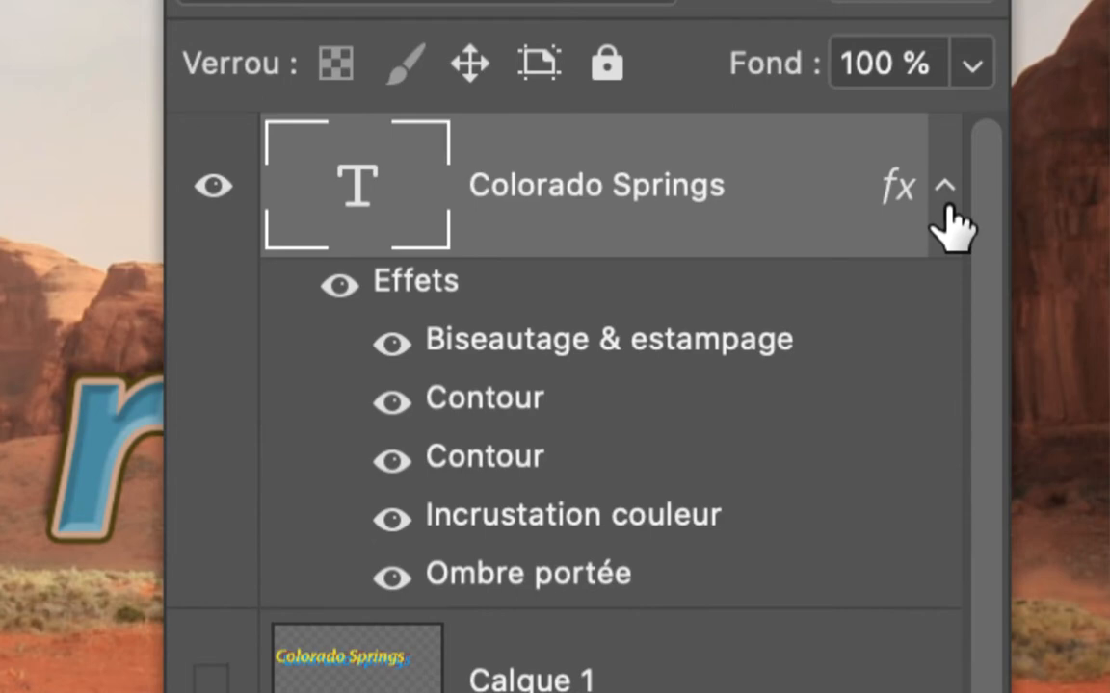
{"action": "left_click", "coordinate": [942, 206]}
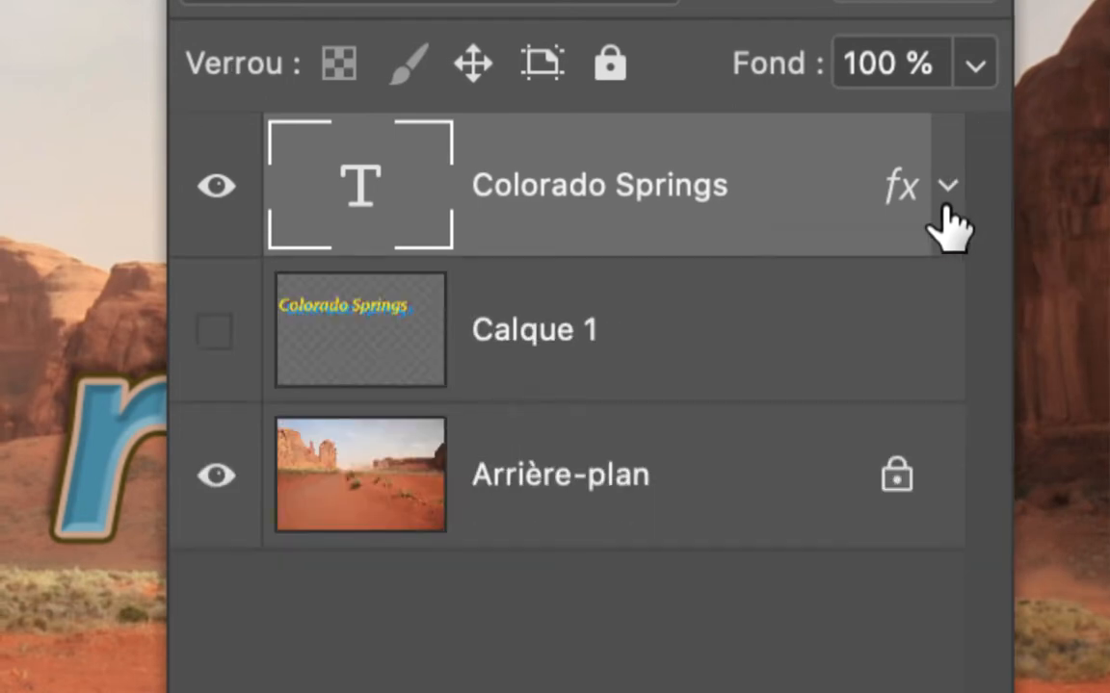
{"action": "left_click", "coordinate": [944, 206]}
{"action": "left_click", "coordinate": [947, 208]}
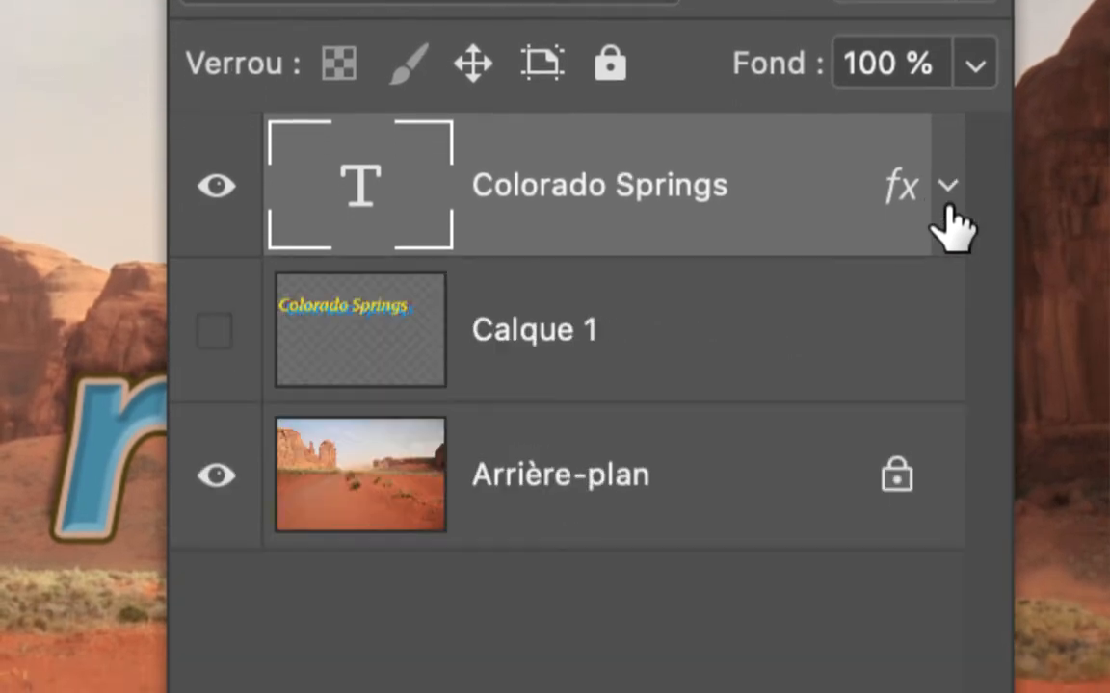
{"action": "left_click", "coordinate": [947, 209]}
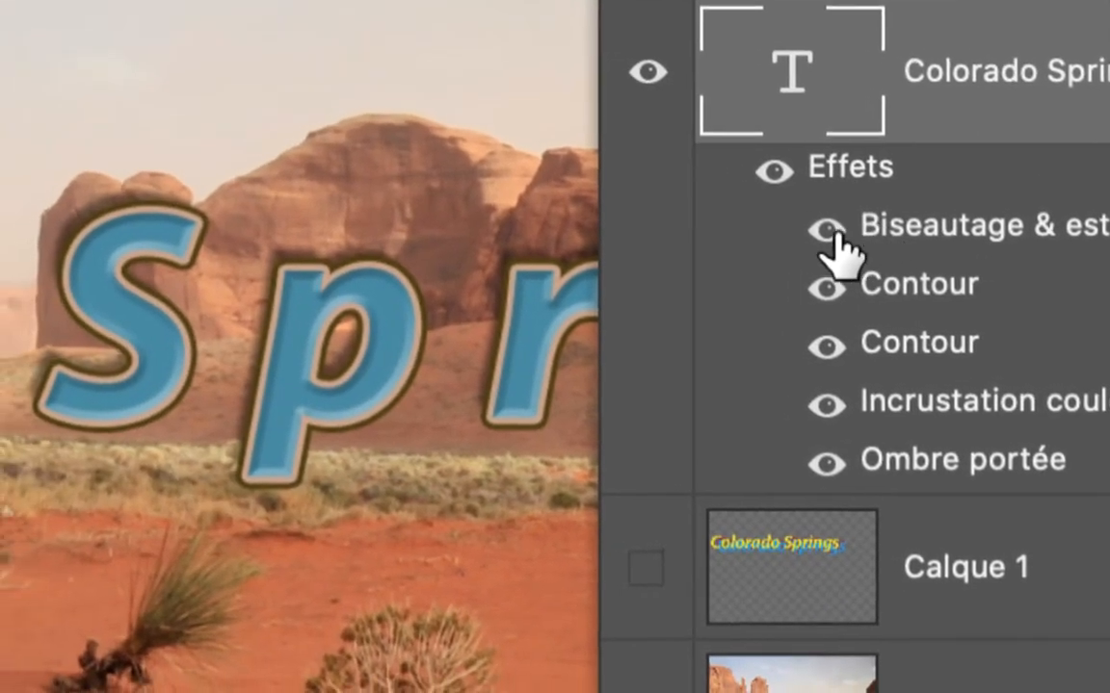
Toggle the text's Contour and Incrustation couleur effects off and on to compare its appearance.
{"action": "left_click", "coordinate": [403, 344]}
{"action": "left_click", "coordinate": [834, 233]}
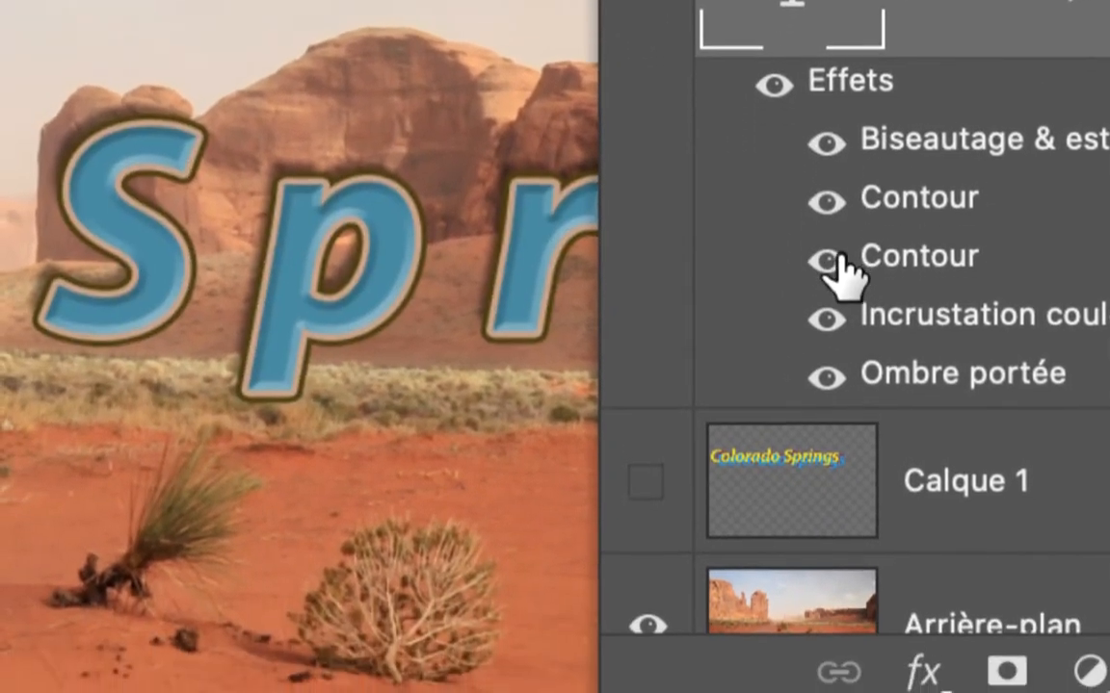
{"action": "left_click", "coordinate": [835, 303]}
{"action": "left_click", "coordinate": [834, 258]}
{"action": "left_click", "coordinate": [826, 316]}
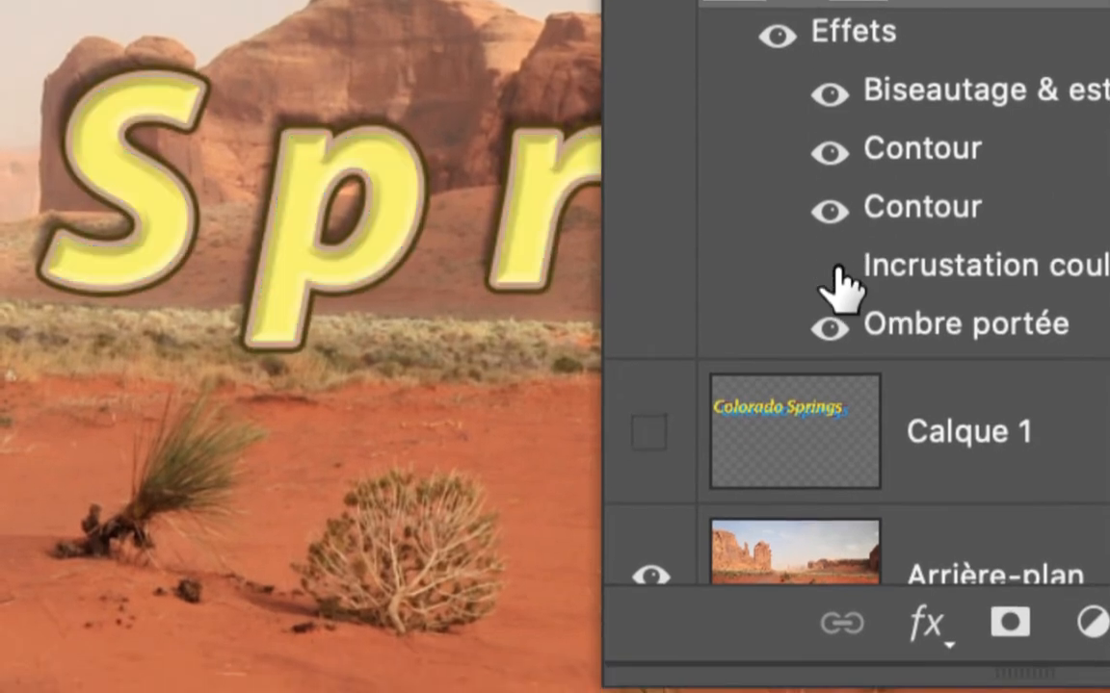
{"action": "left_click", "coordinate": [826, 316]}
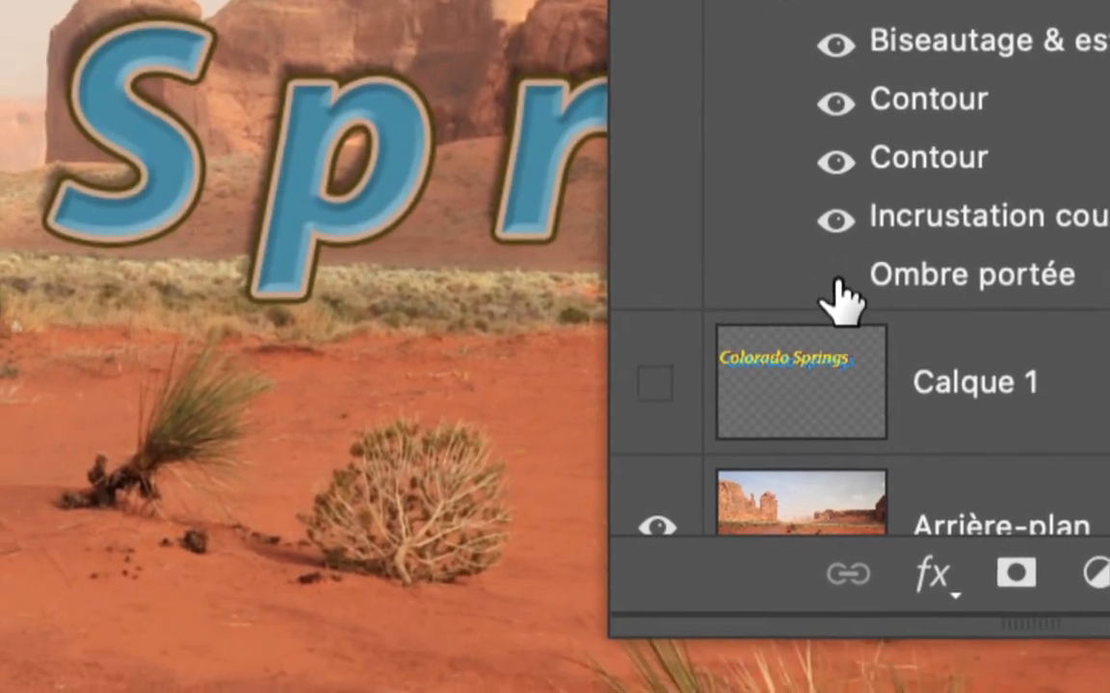
Toggle the text's Ombre portée effect off and on to compare it with and without the shadow.
{"action": "left_click", "coordinate": [834, 303]}
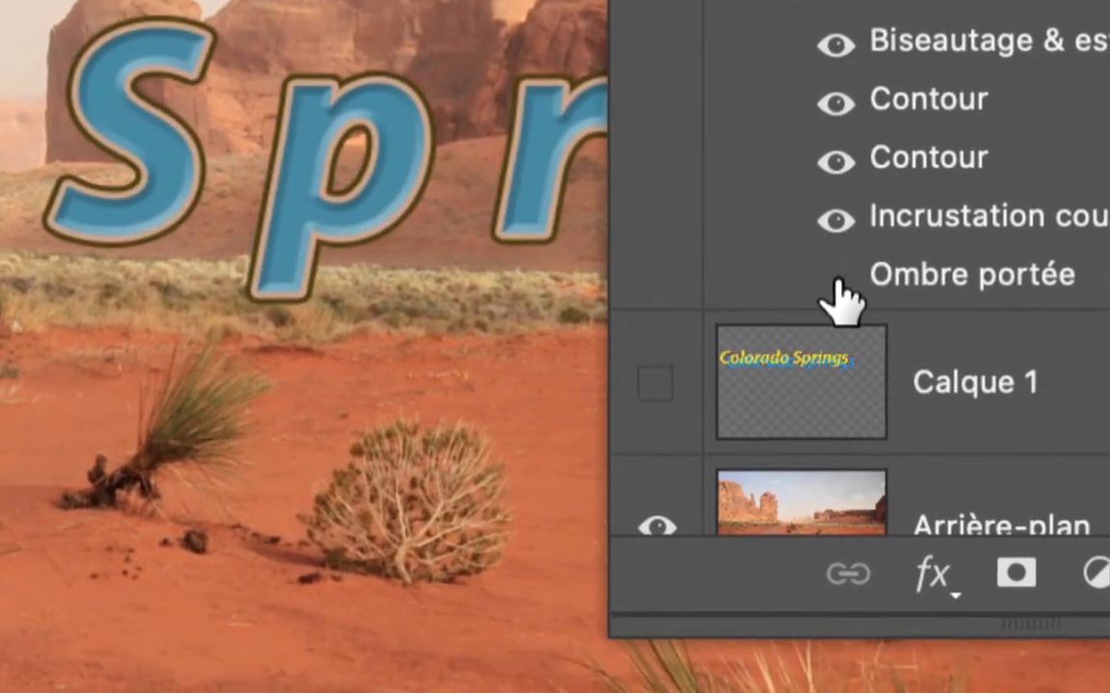
{"action": "left_click", "coordinate": [836, 279]}
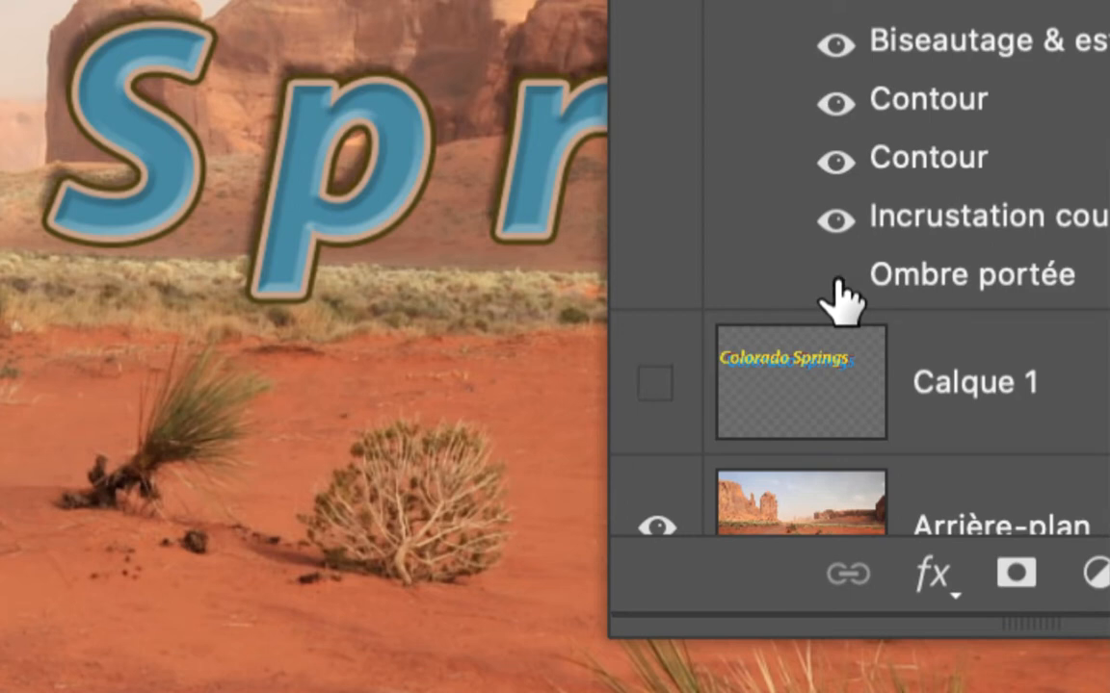
{"action": "left_click", "coordinate": [835, 281]}
{"action": "left_click", "coordinate": [836, 281]}
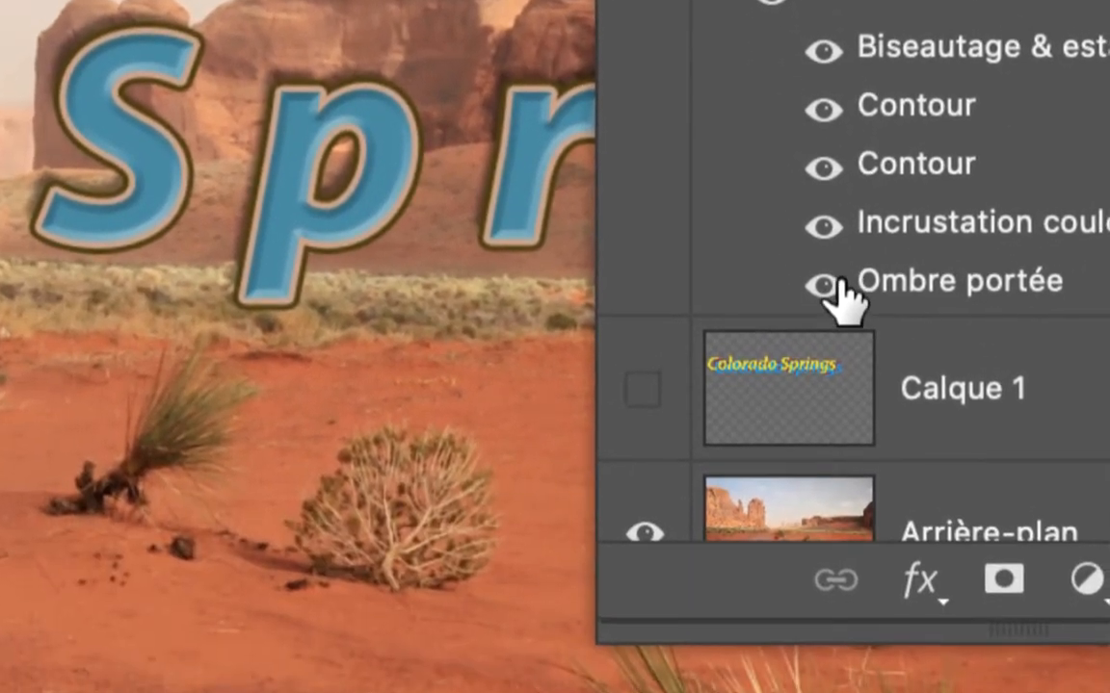
Toggle the text's Ombre portée effect off and on again, and view its settings in the layer style dialog without changing them.
{"action": "left_click", "coordinate": [814, 499]}
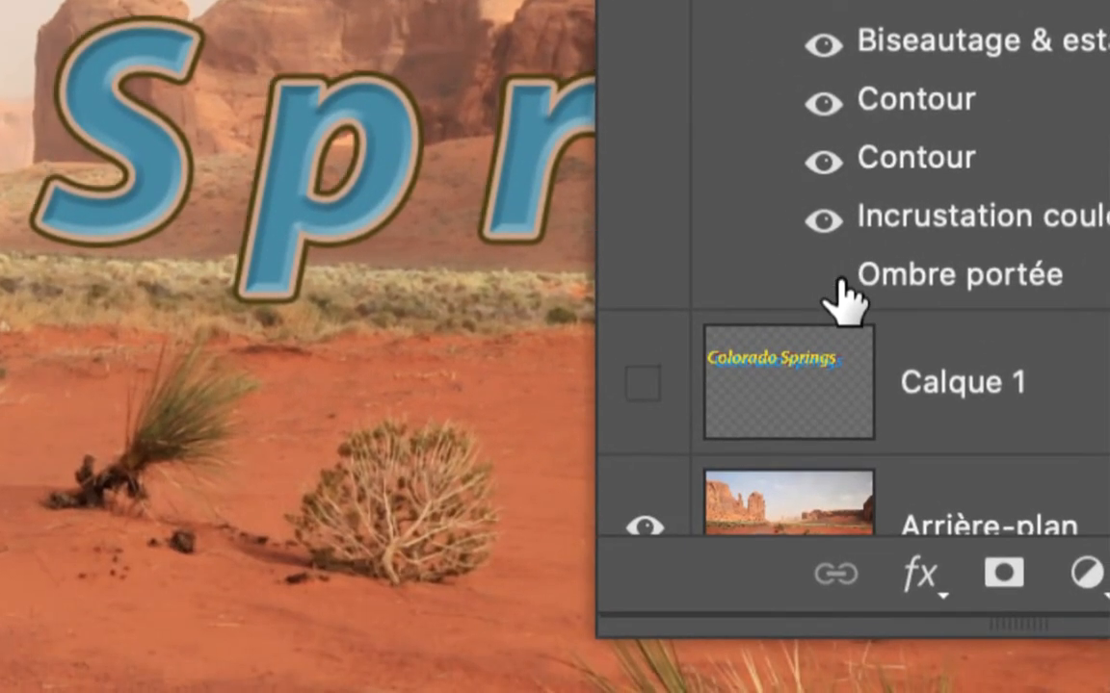
{"action": "left_click", "coordinate": [834, 279]}
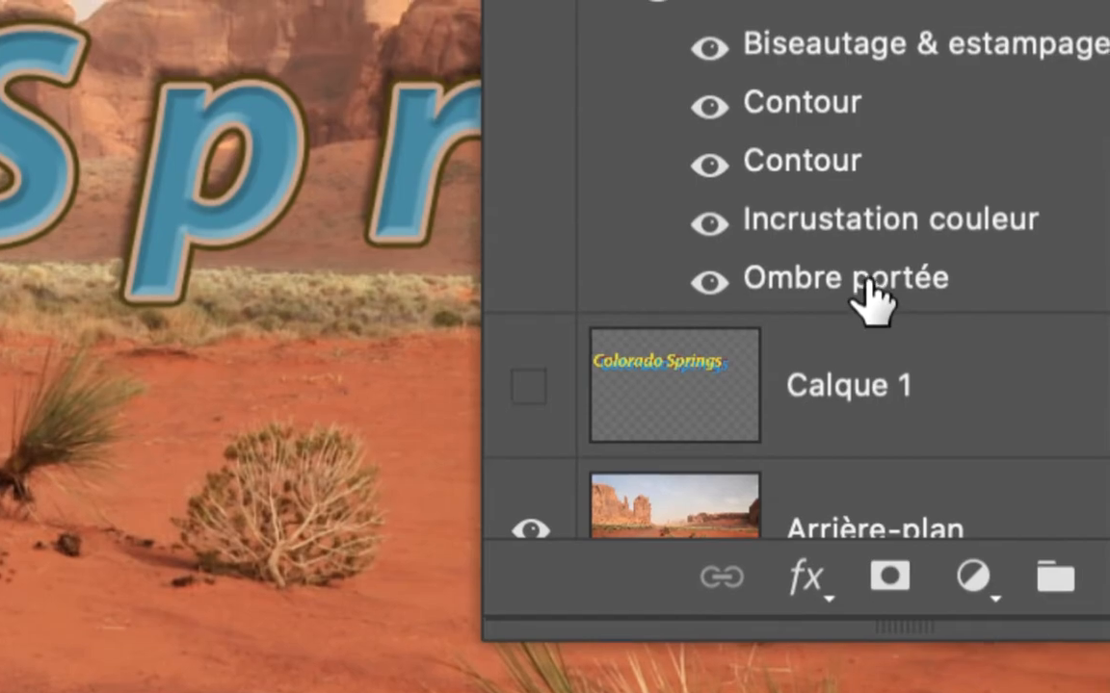
{"action": "double_click", "coordinate": [867, 284]}
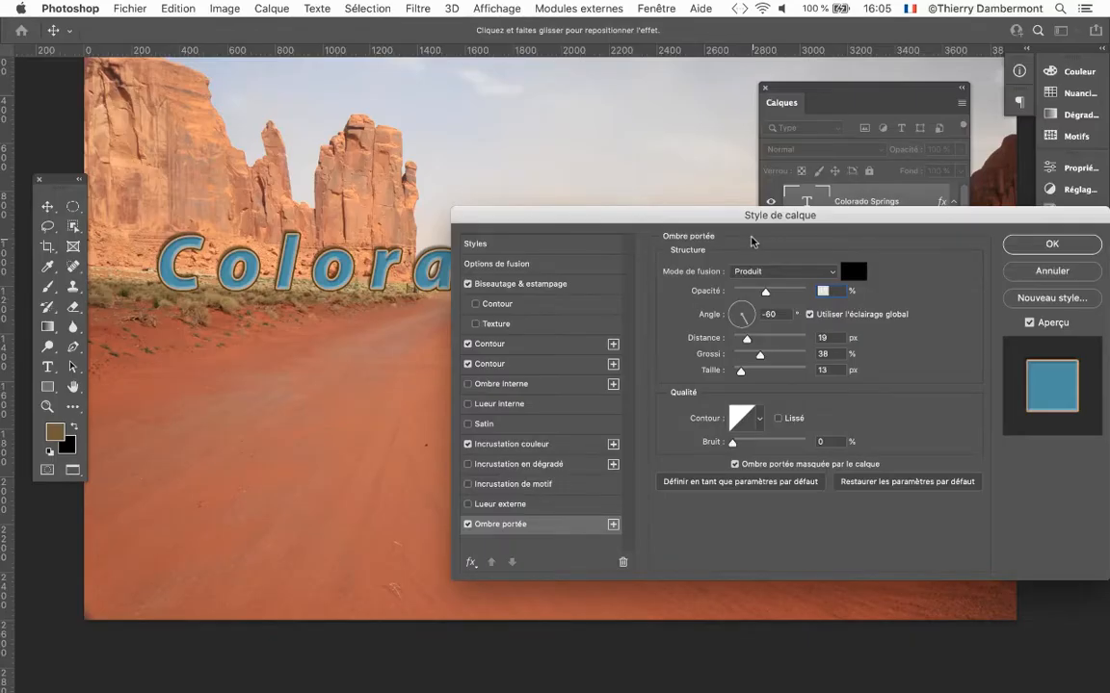
{"action": "left_click_drag", "start_coordinate": [730, 224], "coordinate": [587, 278]}
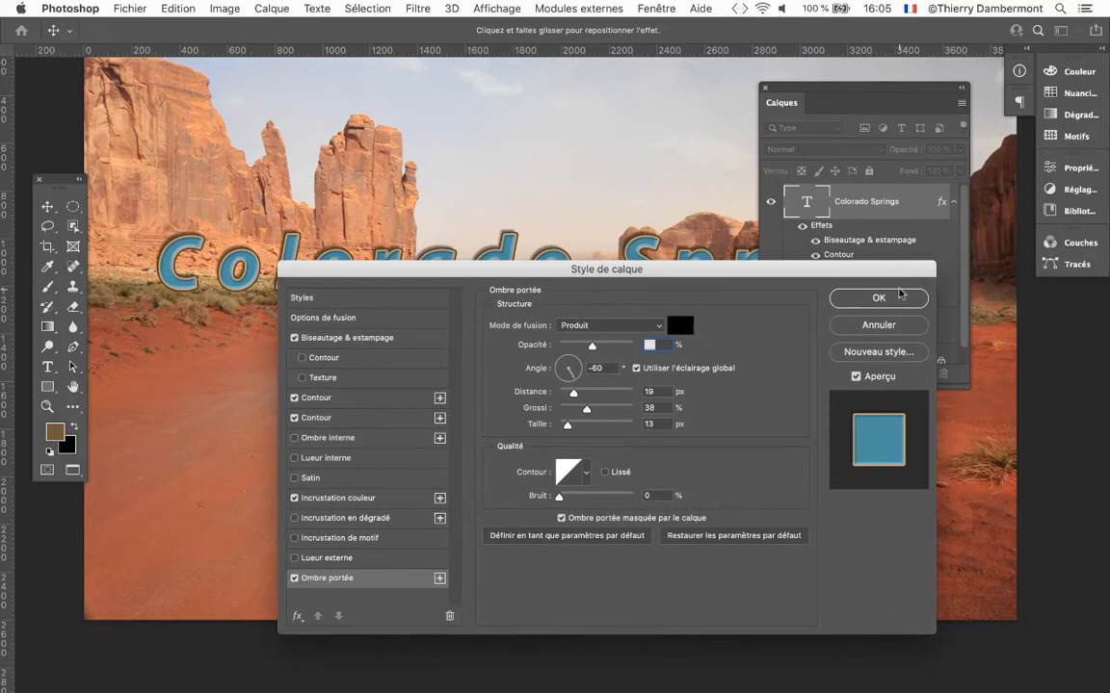
{"action": "left_click", "coordinate": [909, 297]}
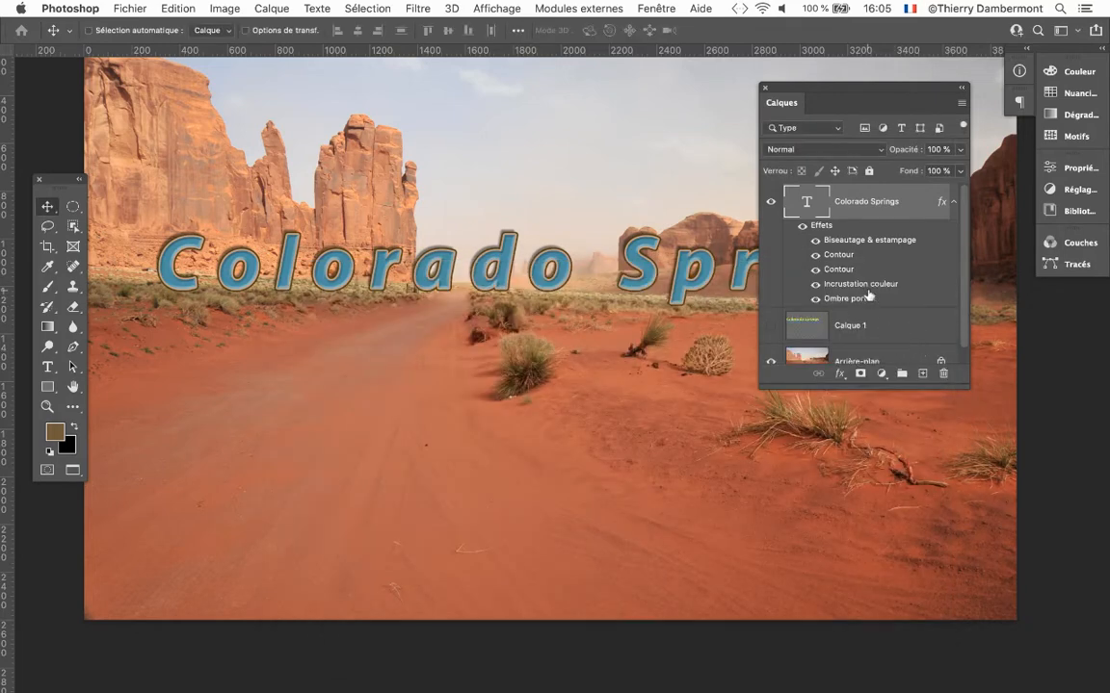
Show the Styles panel, place it over the photo beside the Calques panel, and extend its height to list all saved styles.
{"action": "scroll", "coordinate": [641, 267], "scroll_direction": "up", "scroll_amount": 1}
{"action": "scroll", "coordinate": [642, 266], "scroll_direction": "up", "scroll_amount": 5}
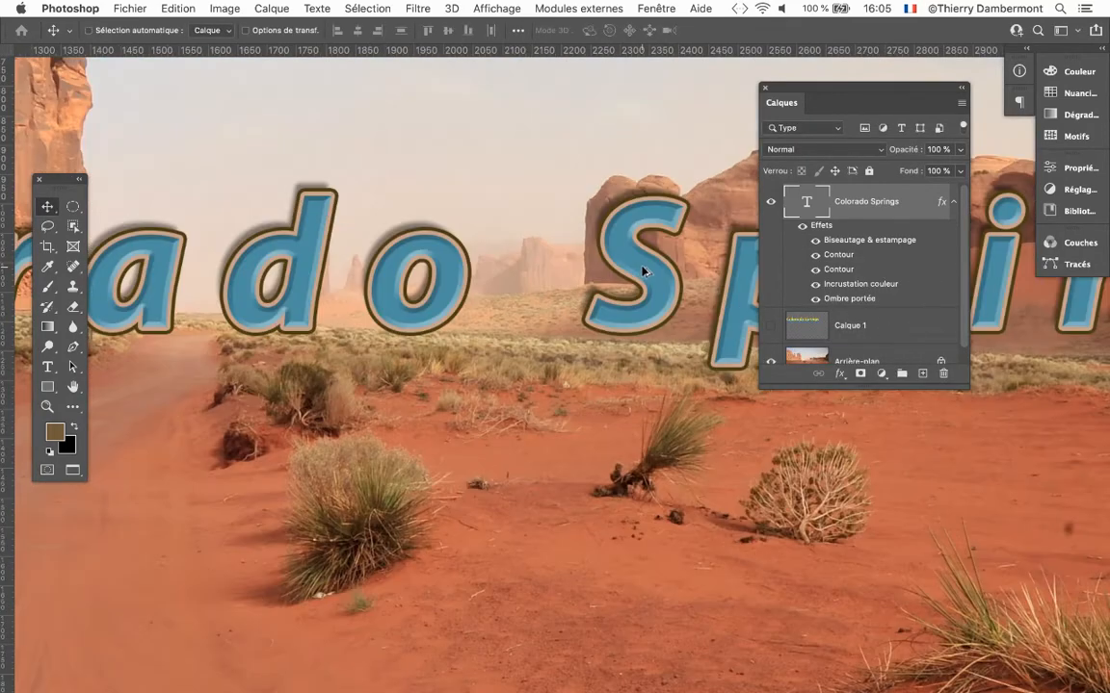
{"action": "left_click_drag", "start_coordinate": [586, 287], "coordinate": [424, 288]}
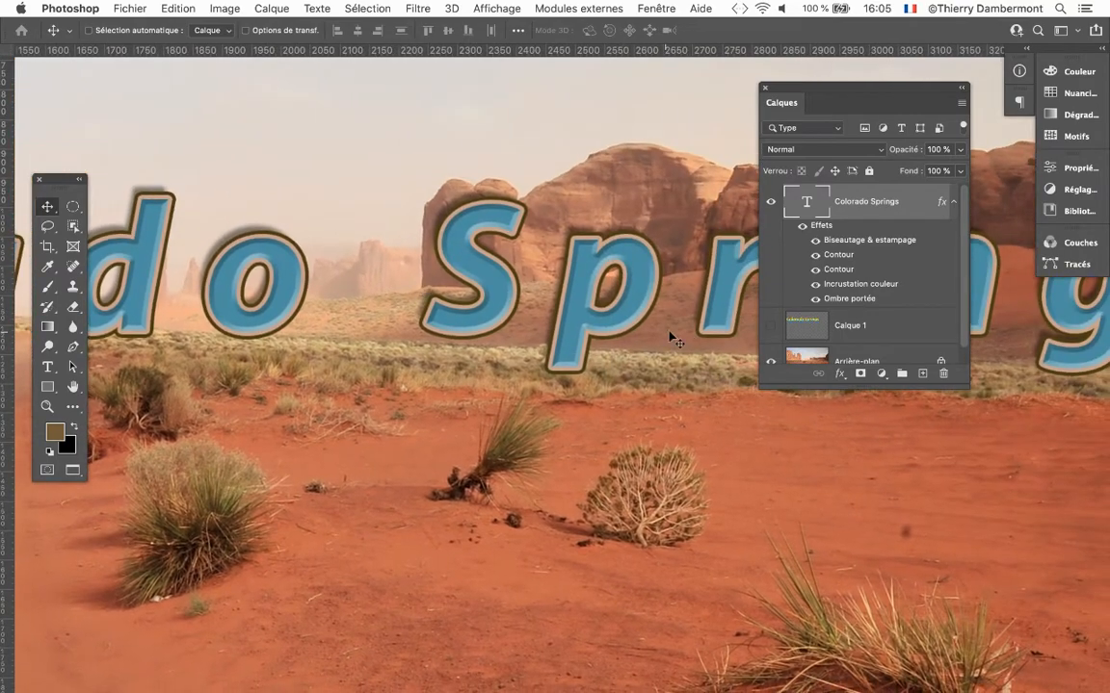
{"action": "left_click_drag", "start_coordinate": [821, 90], "coordinate": [848, 87]}
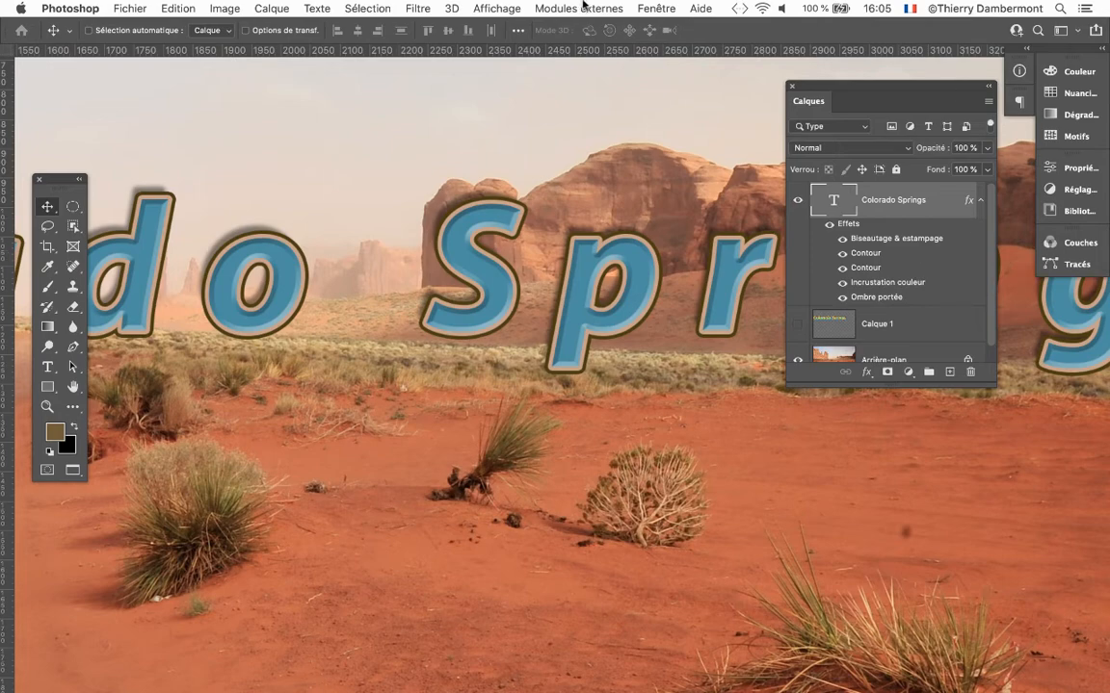
{"action": "left_click", "coordinate": [640, 7]}
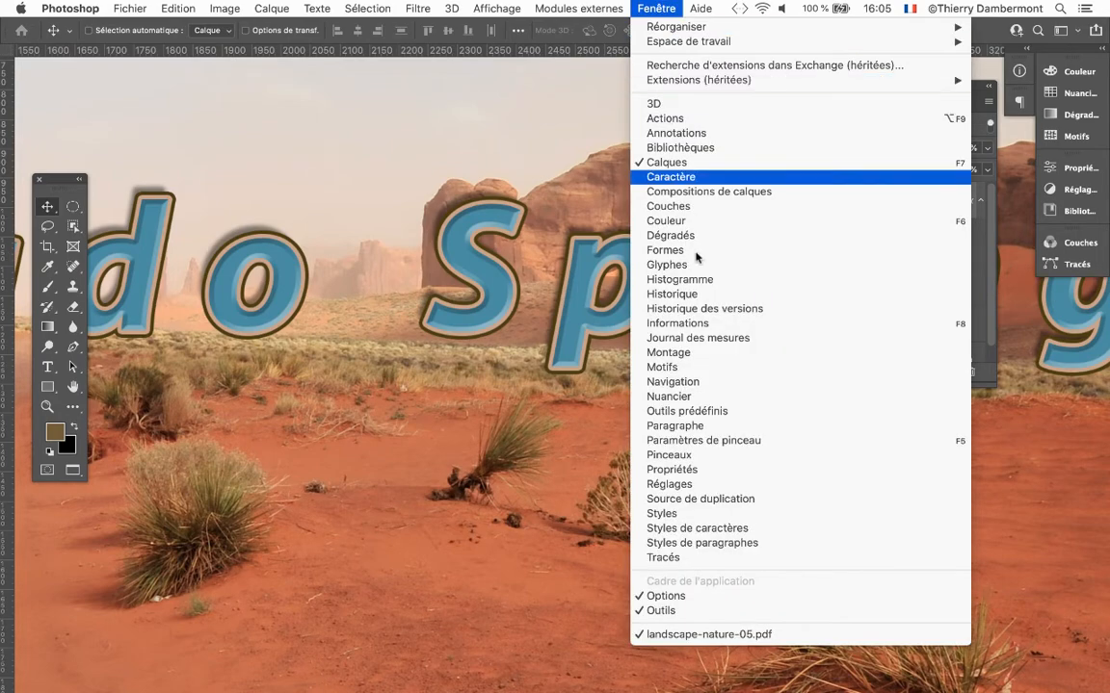
{"action": "left_click", "coordinate": [732, 518]}
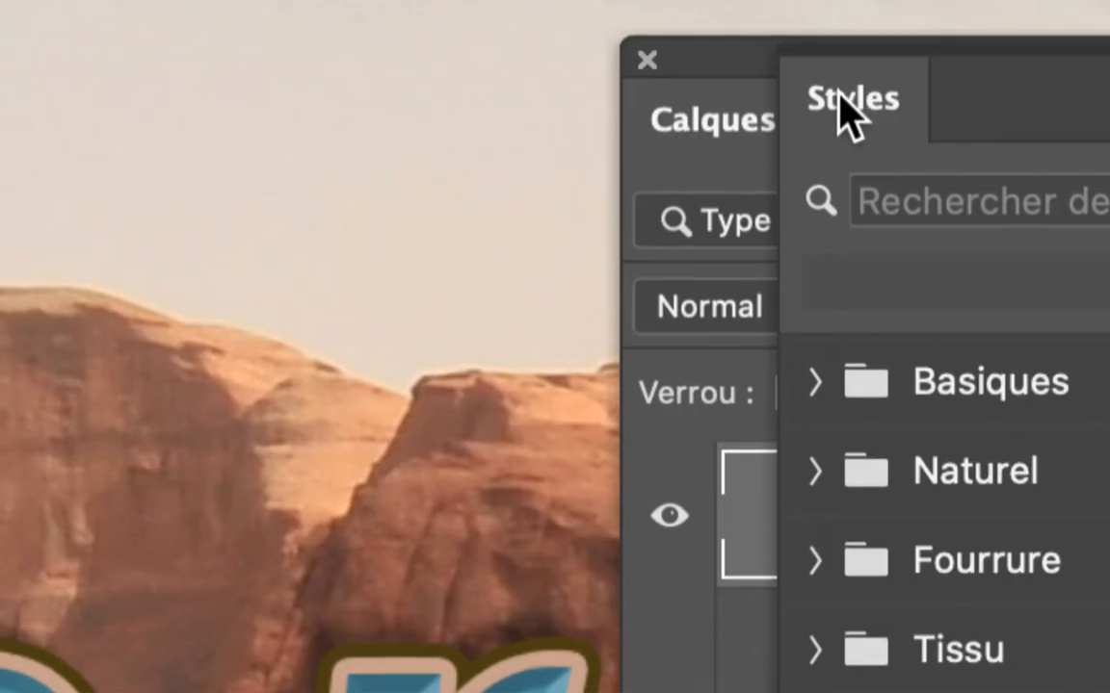
{"action": "left_click_drag", "start_coordinate": [841, 95], "coordinate": [598, 108]}
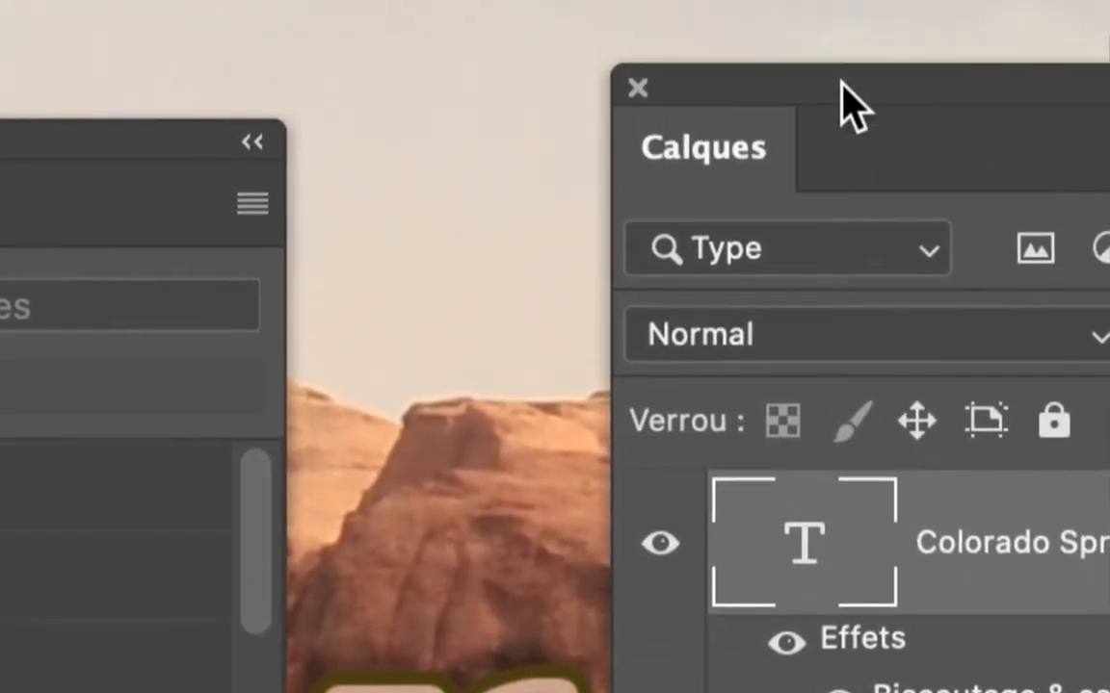
{"action": "left_click_drag", "start_coordinate": [842, 81], "coordinate": [831, 82]}
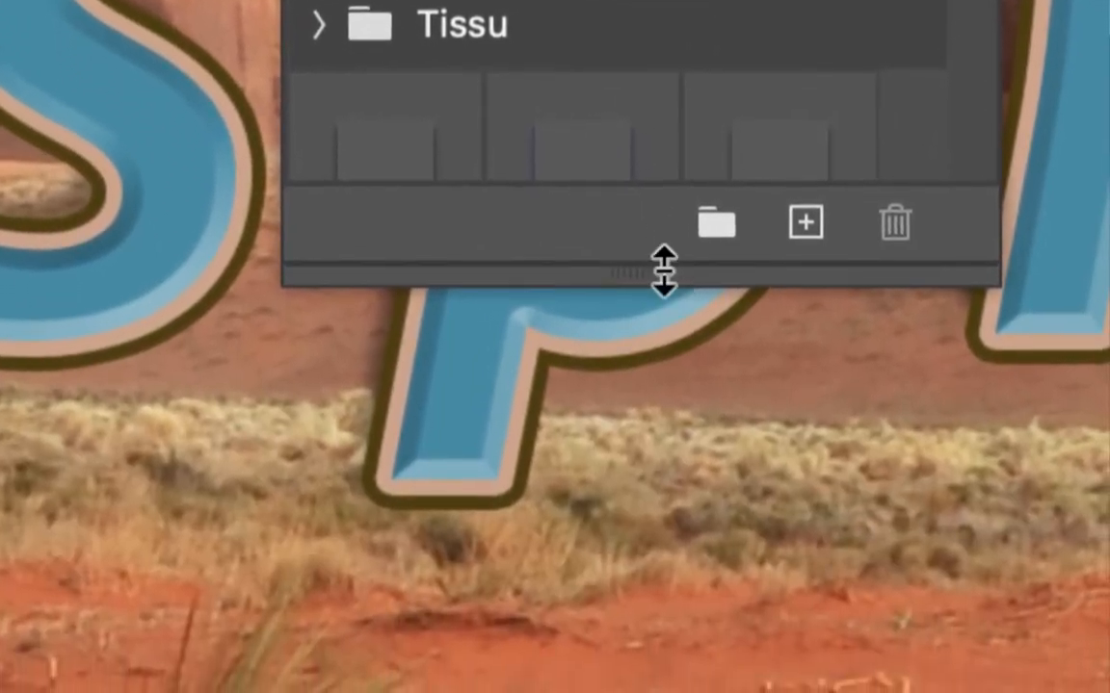
{"action": "left_click_drag", "start_coordinate": [664, 273], "coordinate": [676, 451]}
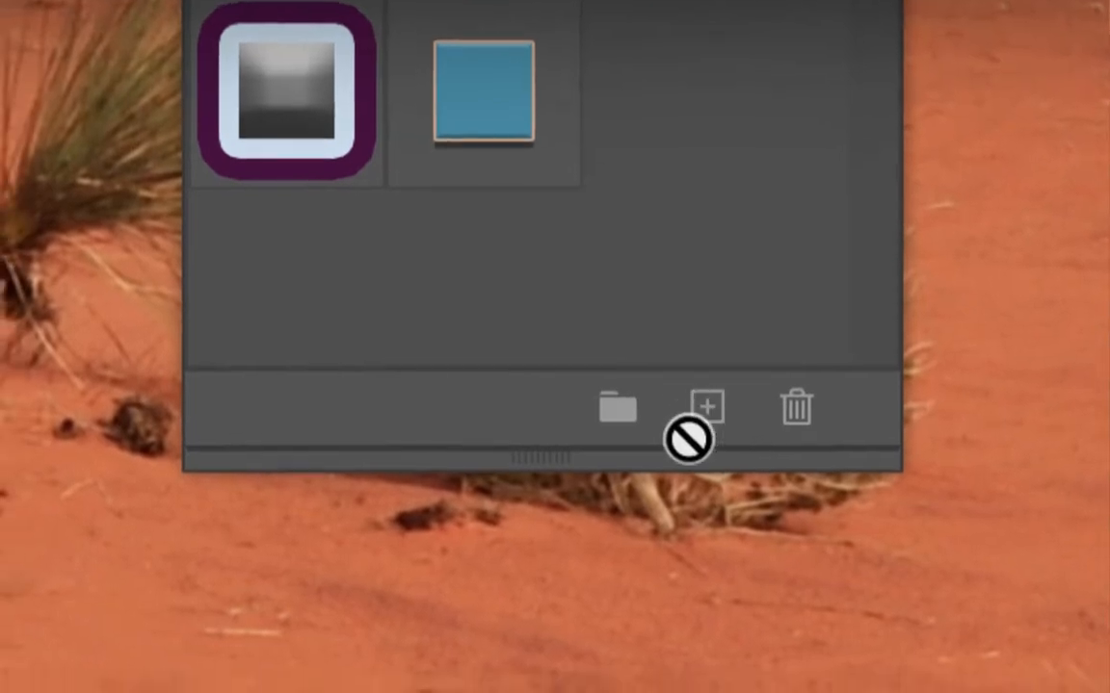
Save the Colorado Springs layer's effects as a new style with the default name, and widen the Styles panel slightly.
{"action": "left_click", "coordinate": [682, 403]}
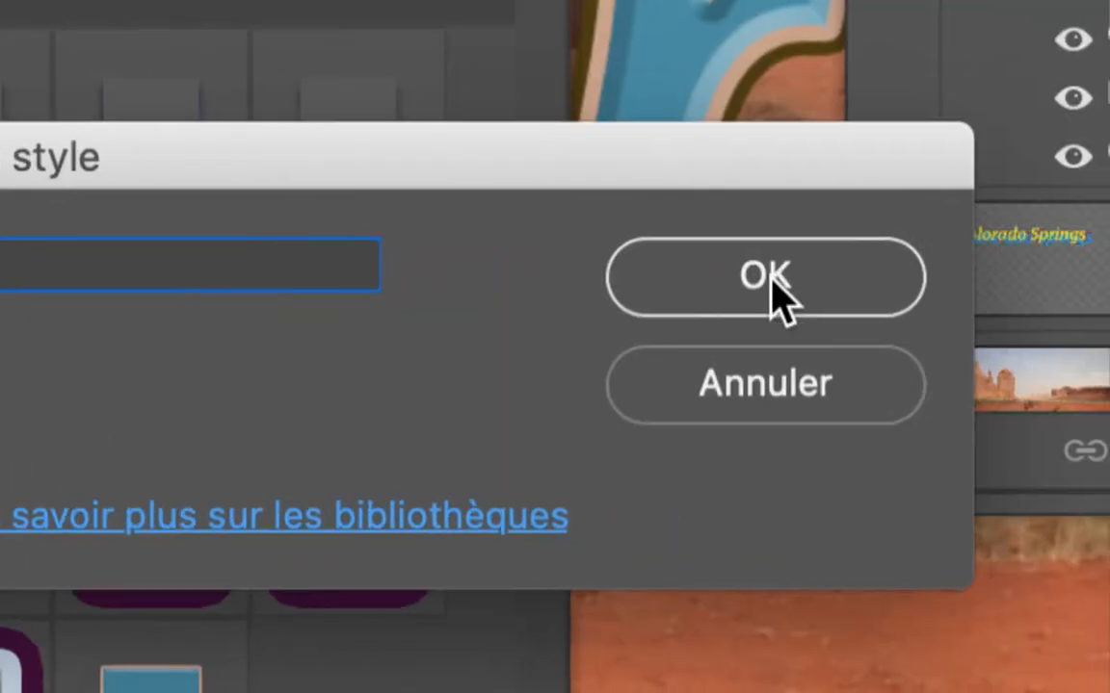
{"action": "left_click", "coordinate": [771, 284]}
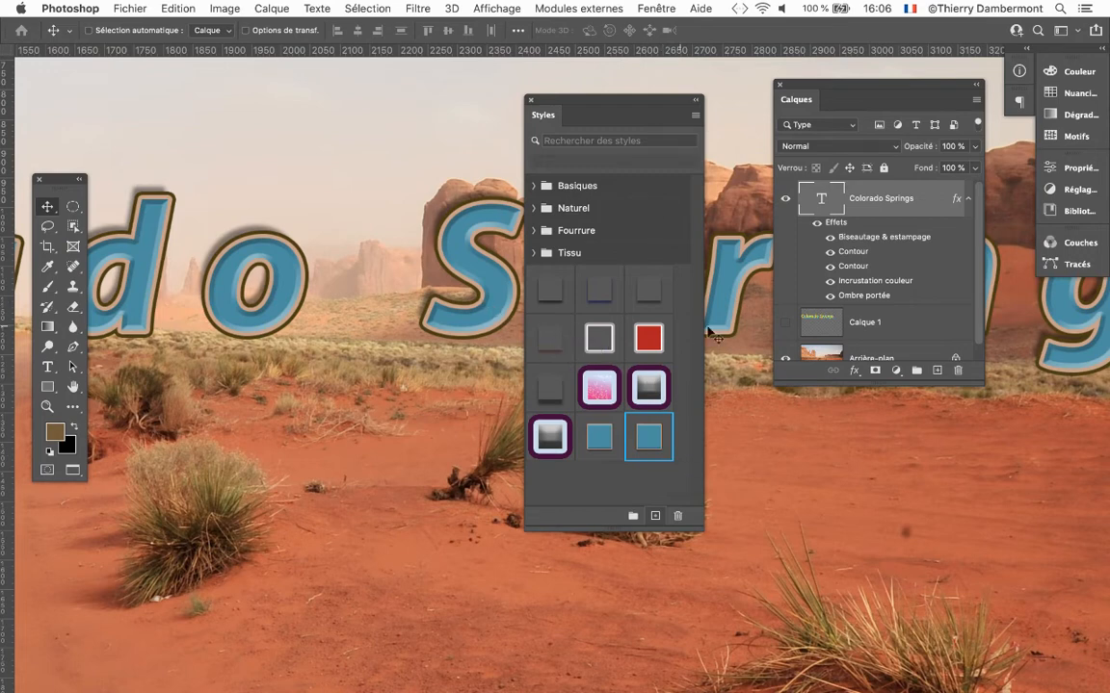
{"action": "left_click_drag", "start_coordinate": [696, 527], "coordinate": [729, 544]}
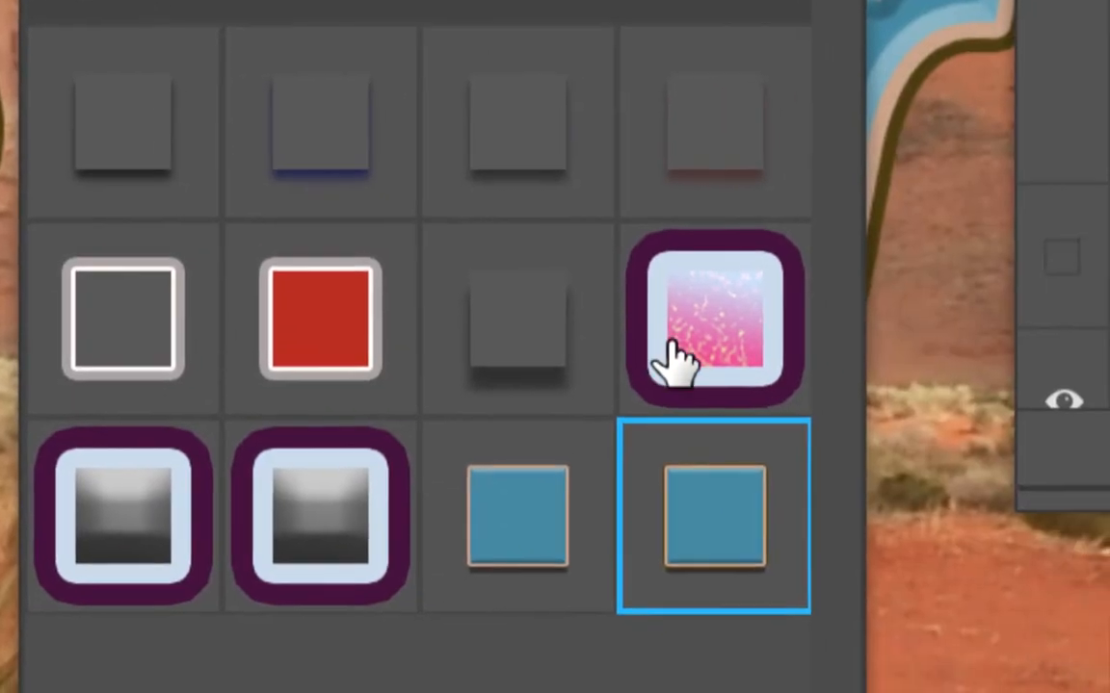
Try the saved pink gradient, red fill and outline-only styles on the Colorado Springs text, ending with the red one.
{"action": "left_click", "coordinate": [692, 343]}
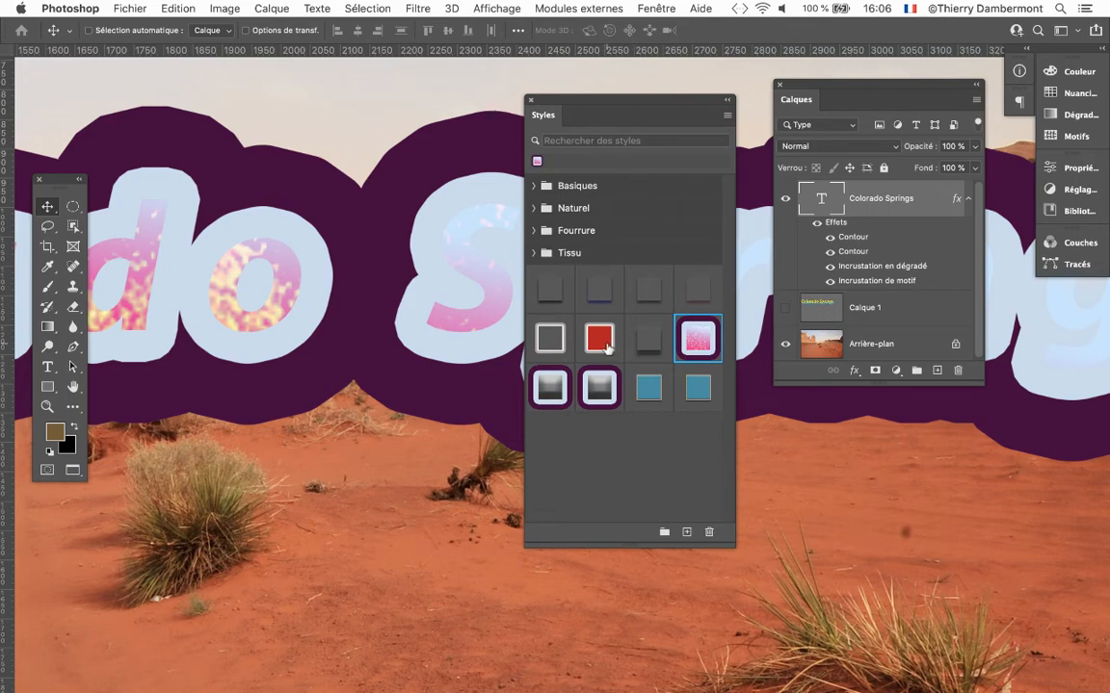
{"action": "left_click_drag", "start_coordinate": [567, 111], "coordinate": [746, 75]}
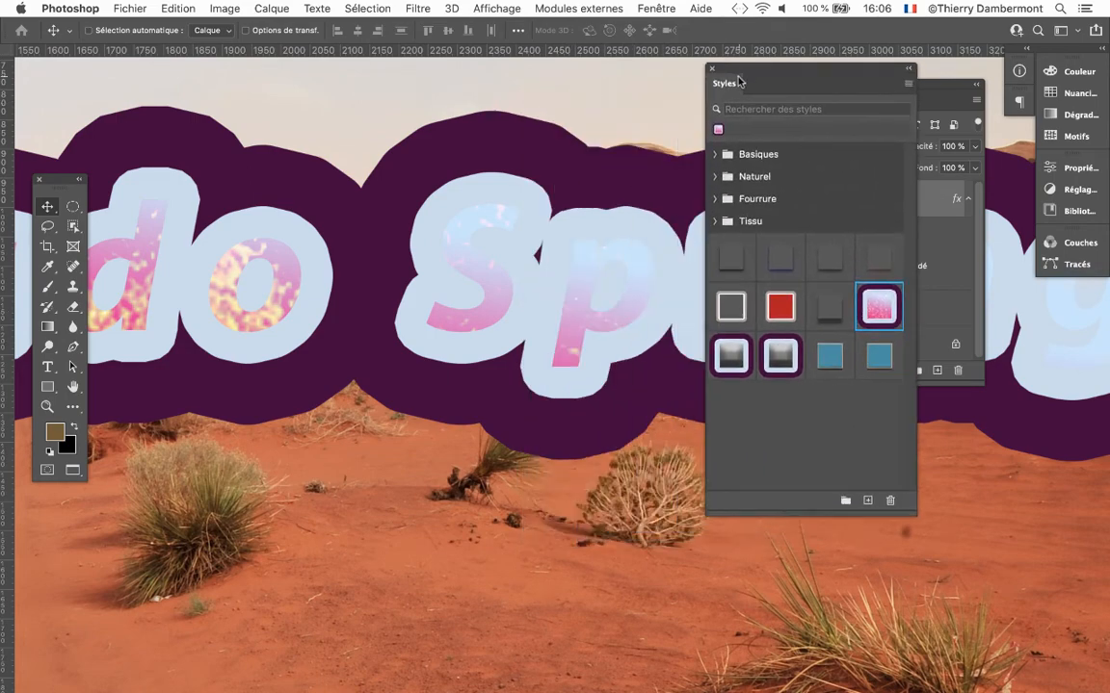
{"action": "left_click", "coordinate": [779, 308]}
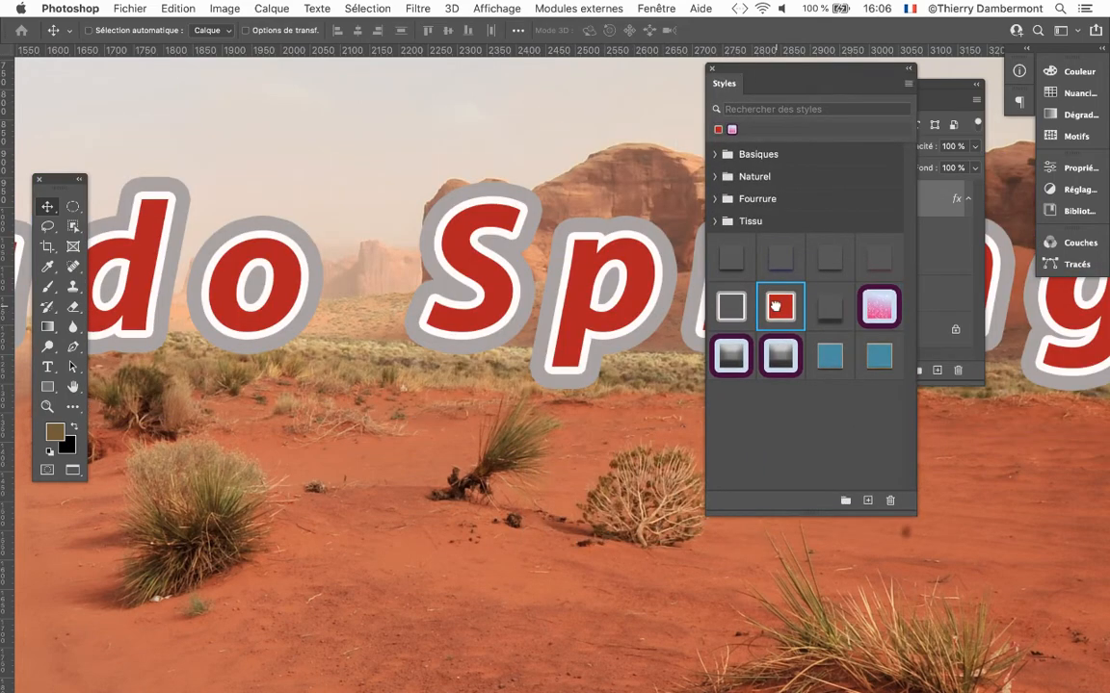
{"action": "left_click", "coordinate": [727, 307]}
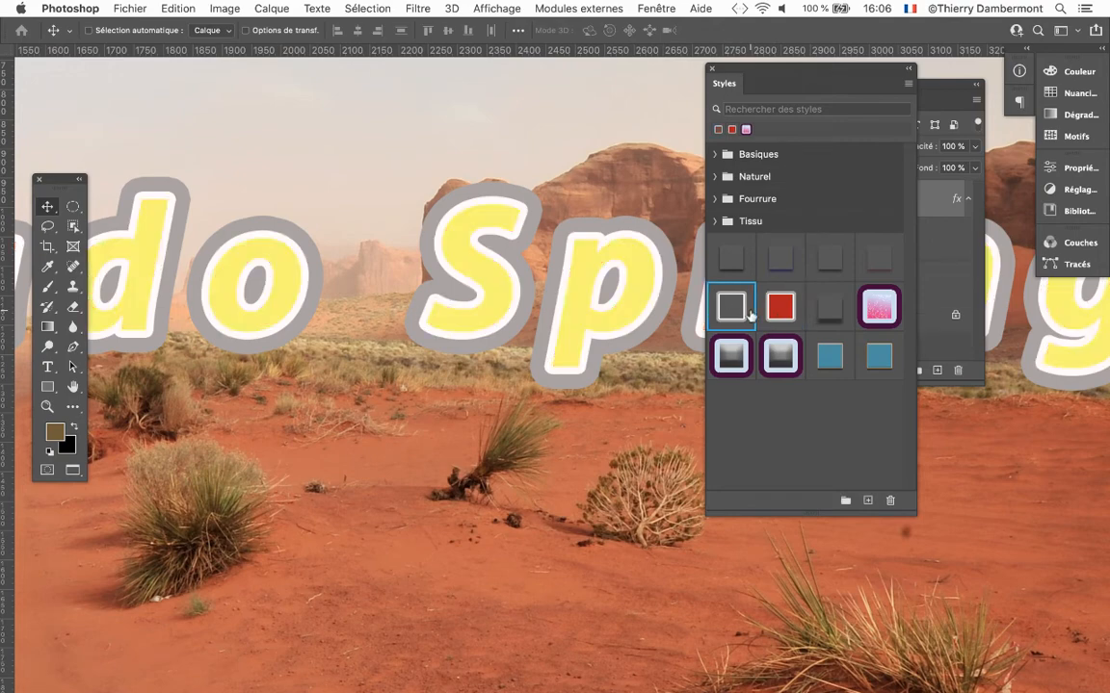
{"action": "left_click", "coordinate": [776, 314]}
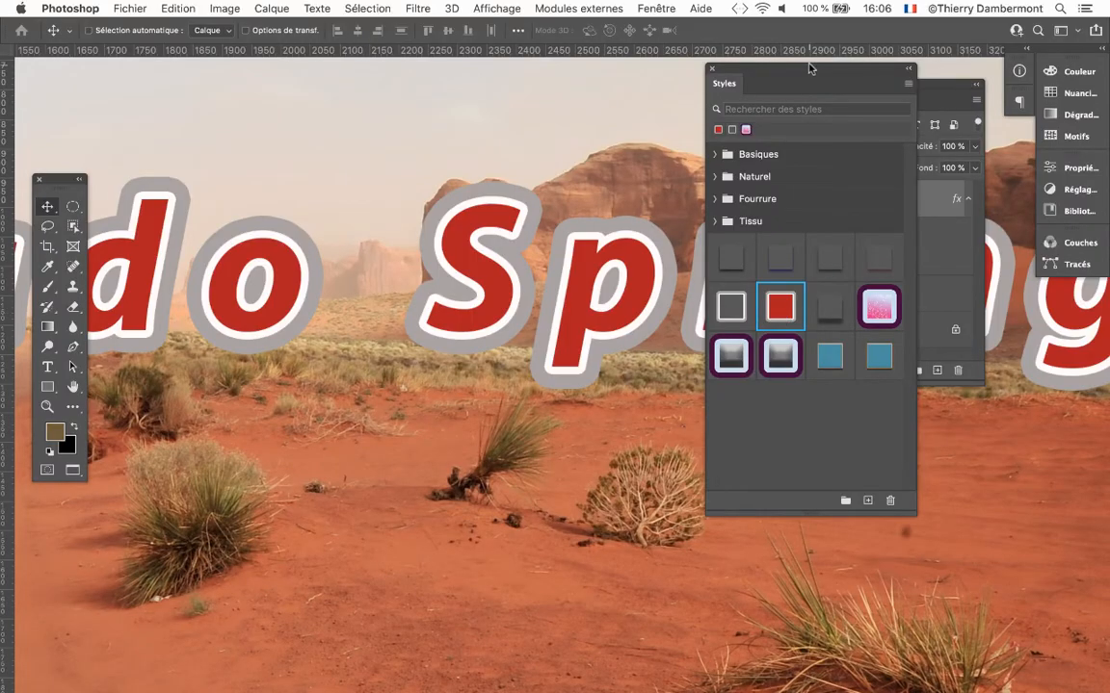
Expand the Basiques and Naturel style groups and try five Naturel styles on the text, ending with the light grey pyramid style.
{"action": "left_click_drag", "start_coordinate": [805, 73], "coordinate": [848, 69]}
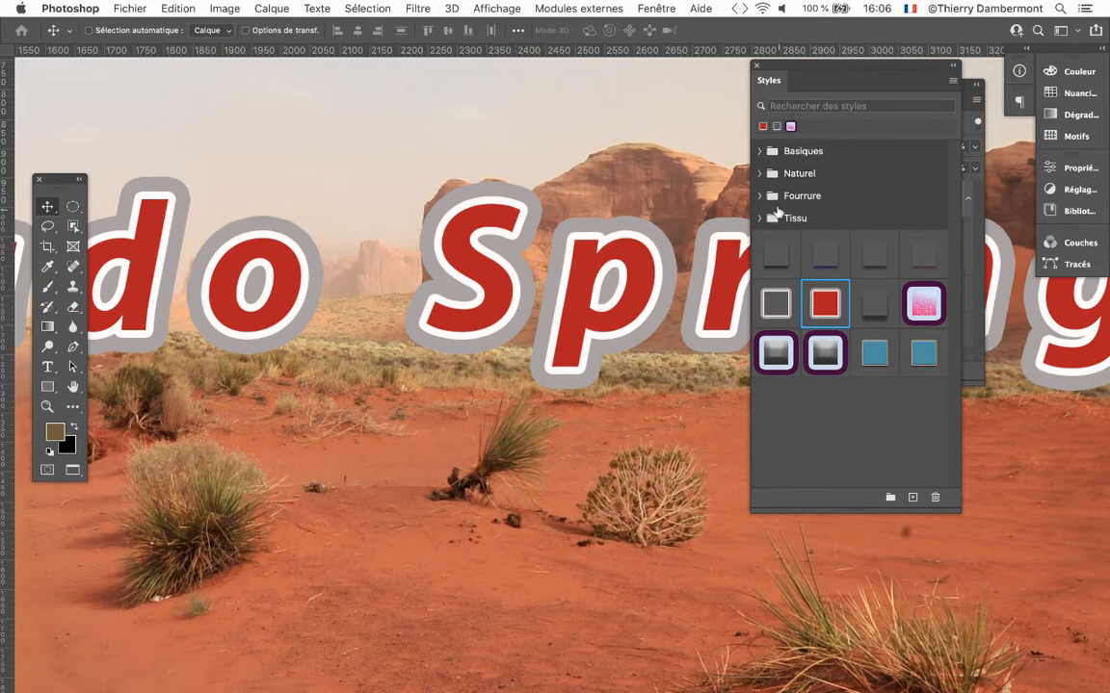
{"action": "left_click", "coordinate": [761, 152]}
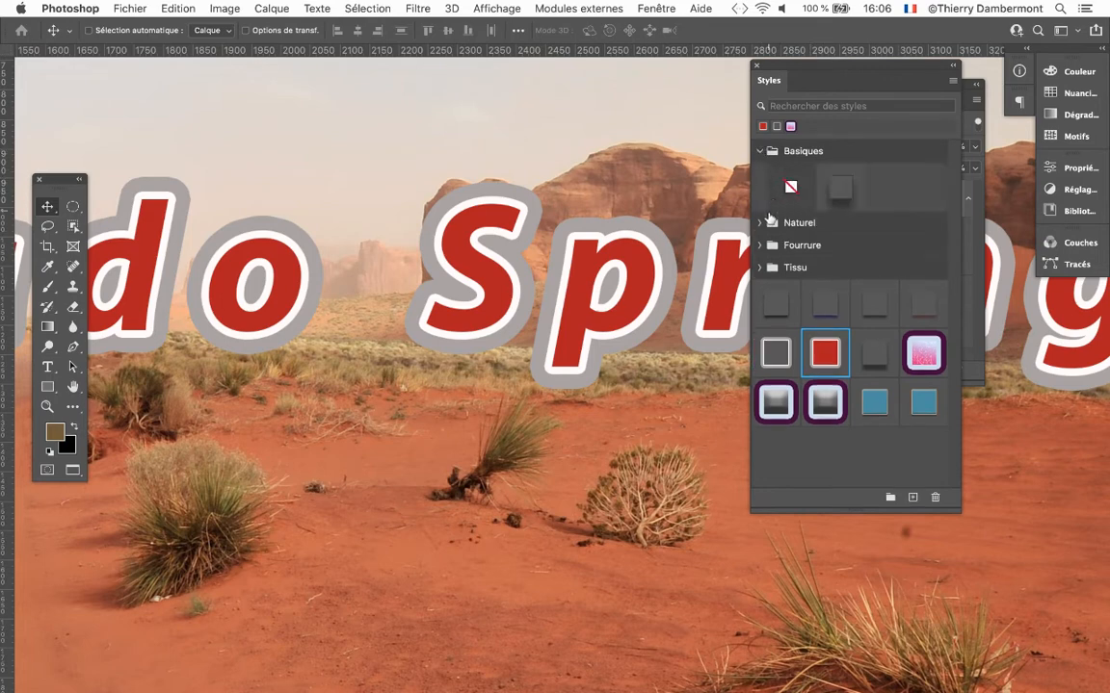
{"action": "left_click", "coordinate": [761, 222]}
{"action": "left_click", "coordinate": [888, 259]}
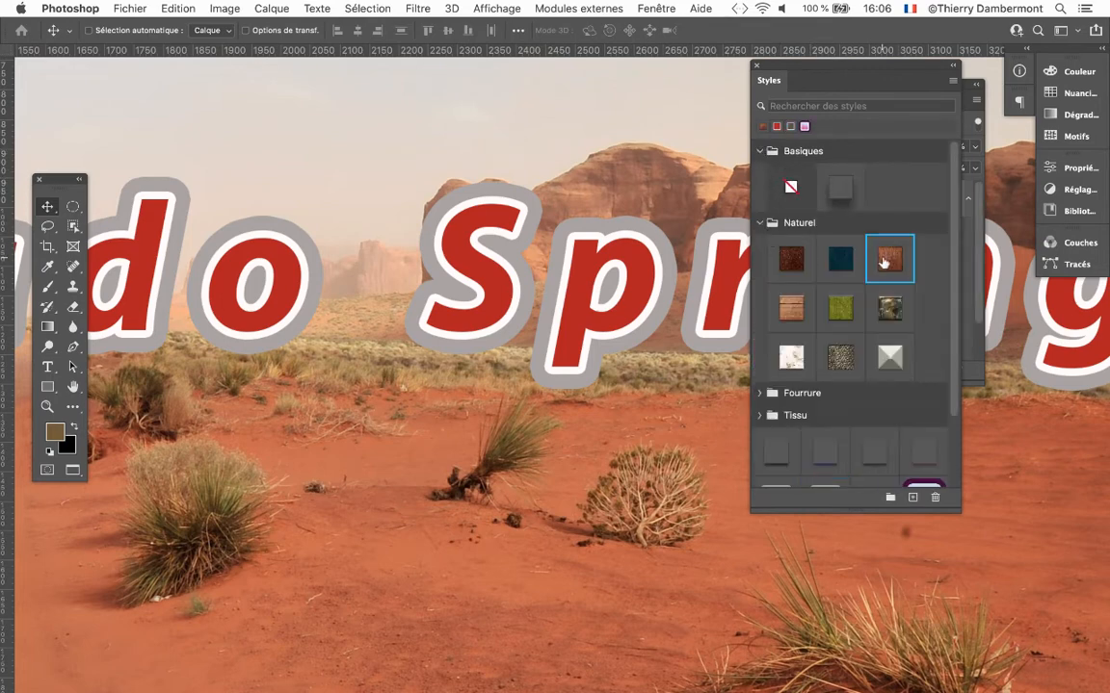
{"action": "left_click", "coordinate": [843, 267]}
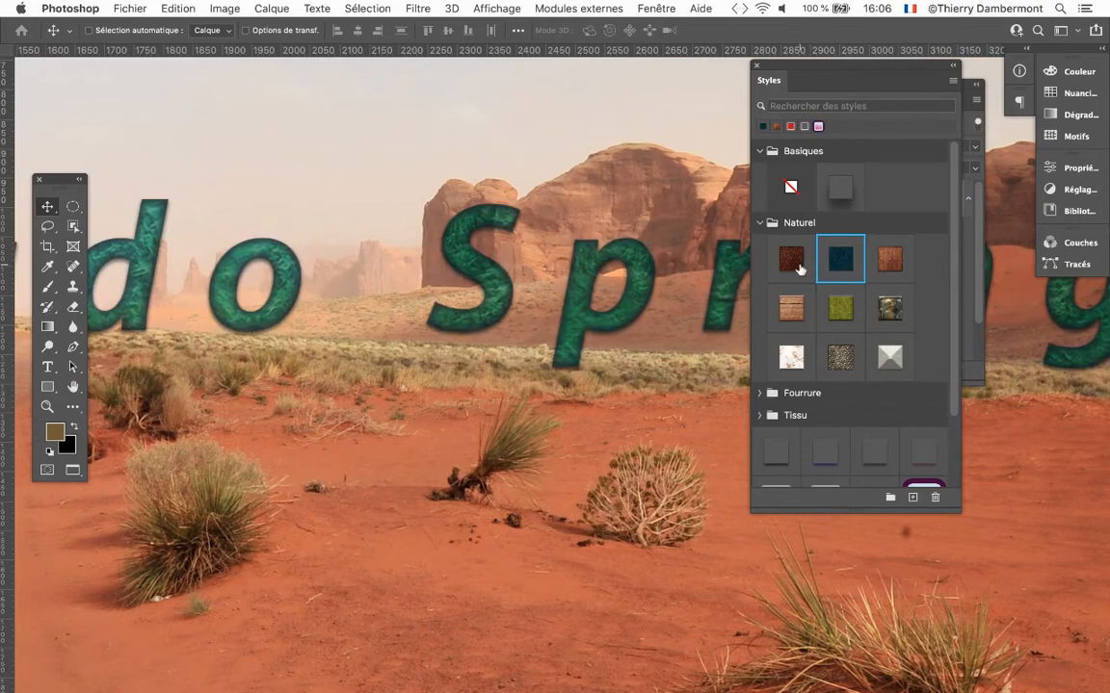
{"action": "left_click", "coordinate": [790, 258]}
{"action": "left_click", "coordinate": [839, 358]}
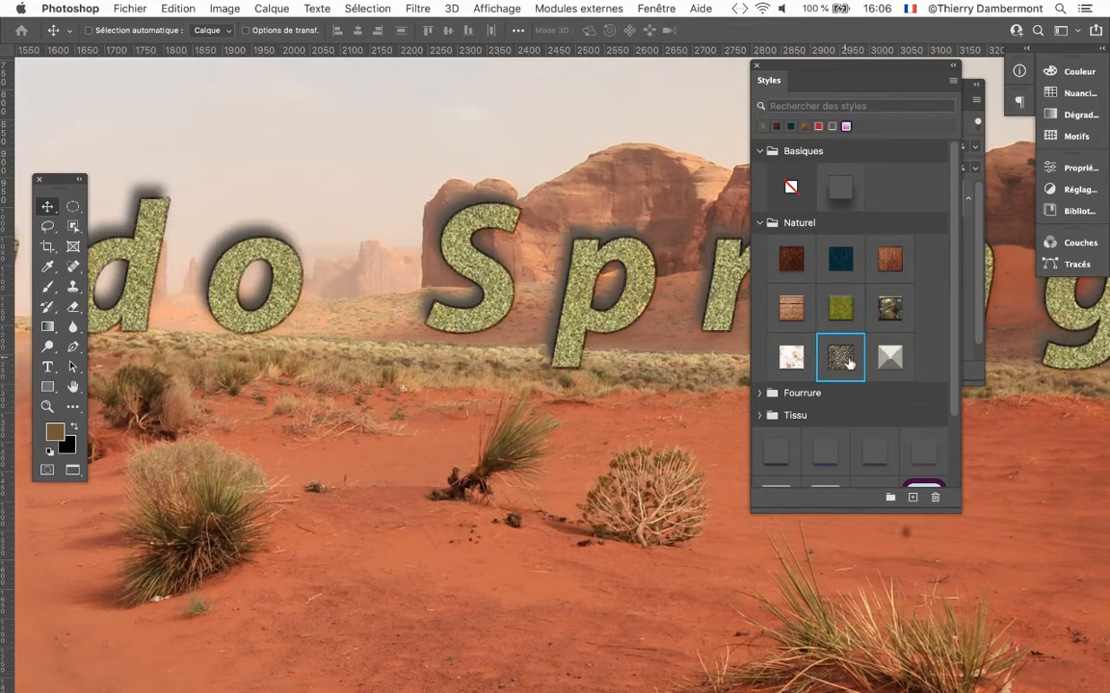
{"action": "left_click", "coordinate": [888, 365]}
Expand the Fourrure style group and try its brown-and-black tiger-stripe and black-and-white zebra styles on the text.
{"action": "scroll", "coordinate": [835, 287], "scroll_direction": "down", "scroll_amount": 3}
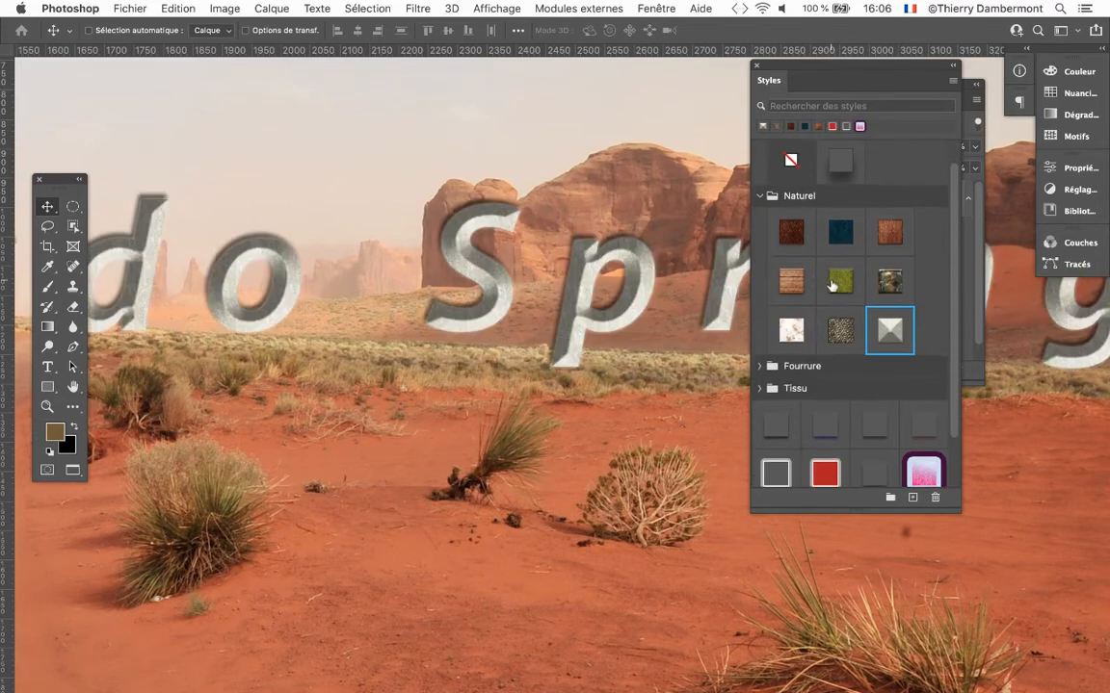
{"action": "left_click", "coordinate": [759, 307]}
{"action": "scroll", "coordinate": [776, 292], "scroll_direction": "down", "scroll_amount": 2}
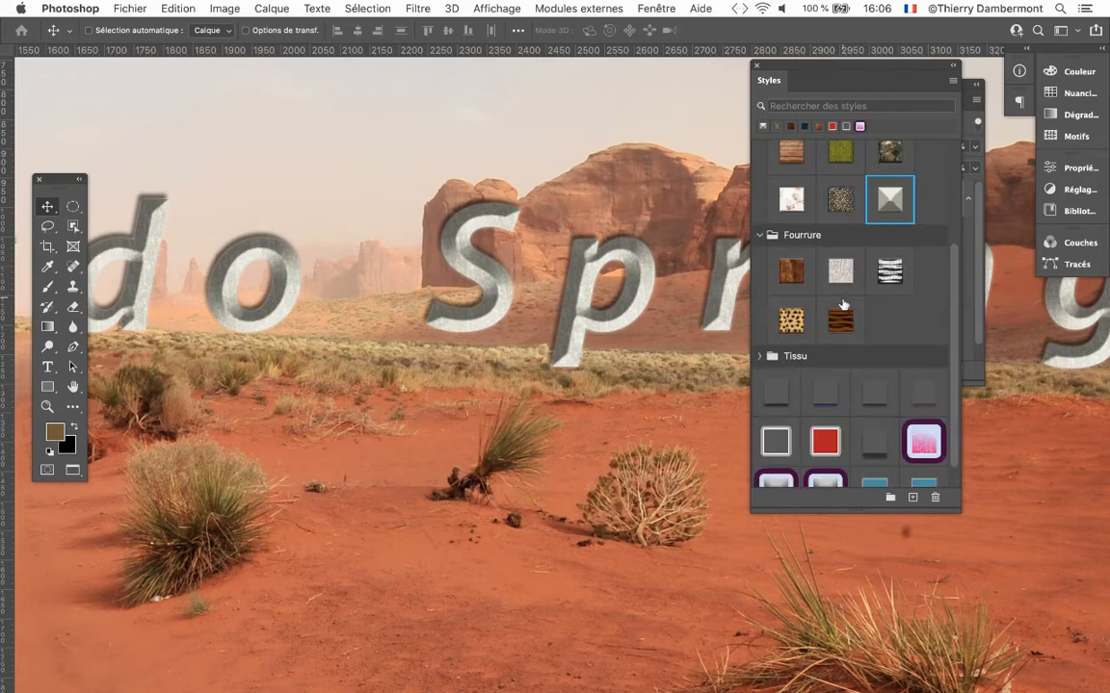
{"action": "left_click", "coordinate": [843, 314]}
{"action": "left_click", "coordinate": [889, 274]}
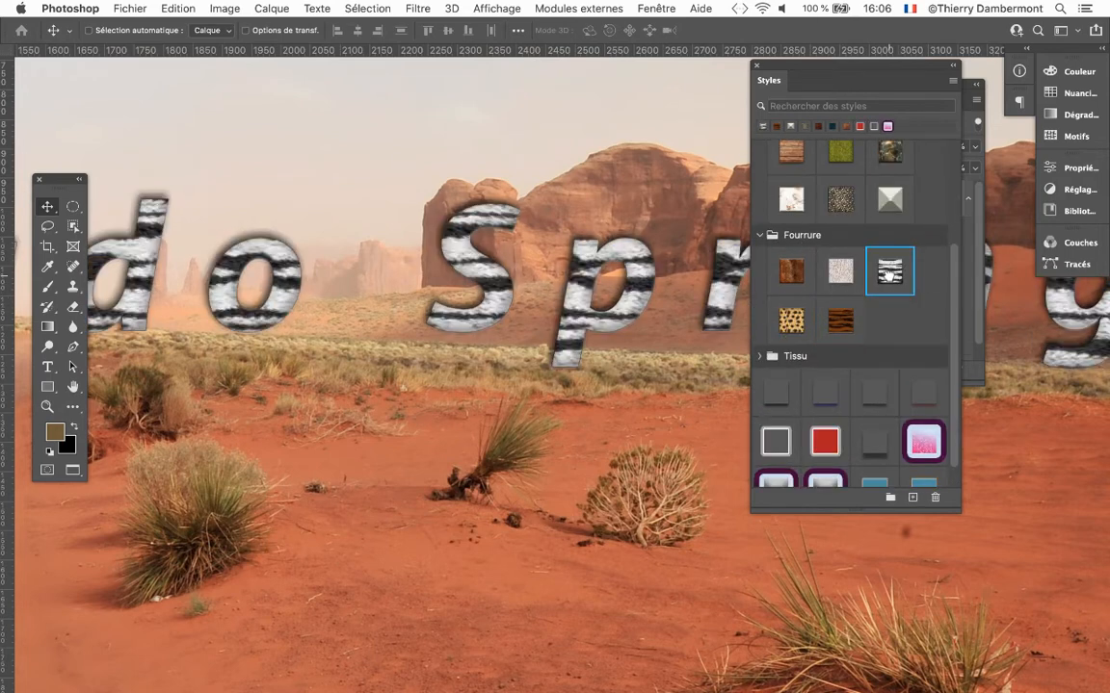
Expand the Tissu style group, try the reddish-brown style on the text, and replace it with the beige woven style.
{"action": "scroll", "coordinate": [791, 280], "scroll_direction": "down", "scroll_amount": 1}
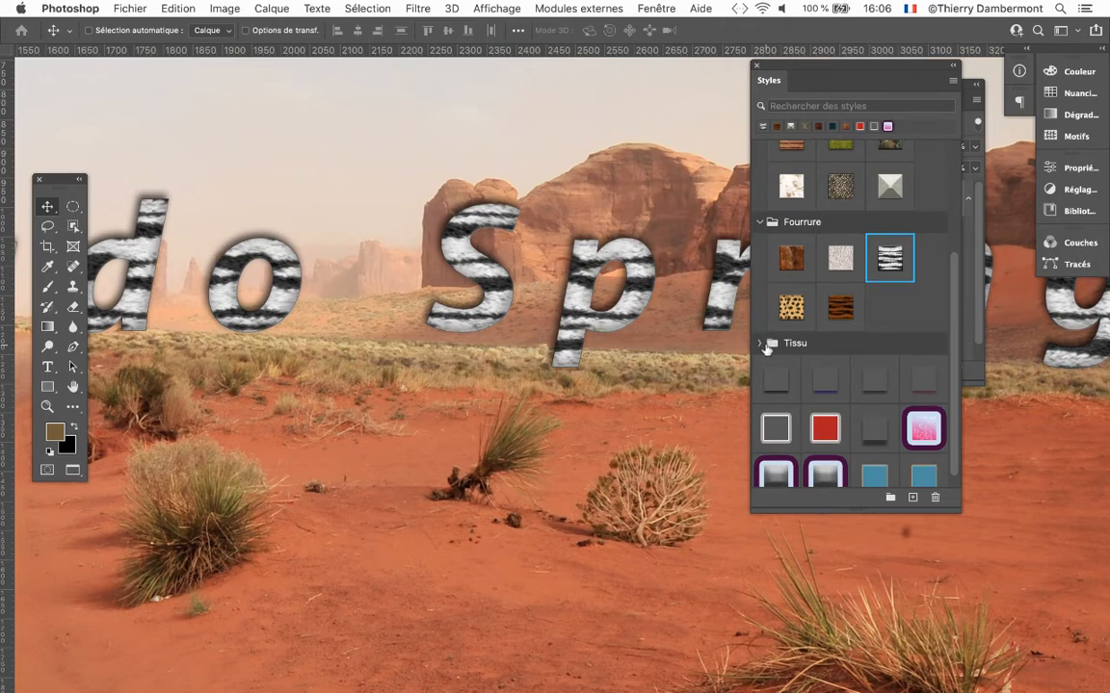
{"action": "left_click", "coordinate": [765, 345]}
{"action": "scroll", "coordinate": [805, 323], "scroll_direction": "down", "scroll_amount": 3}
{"action": "left_click", "coordinate": [839, 364]}
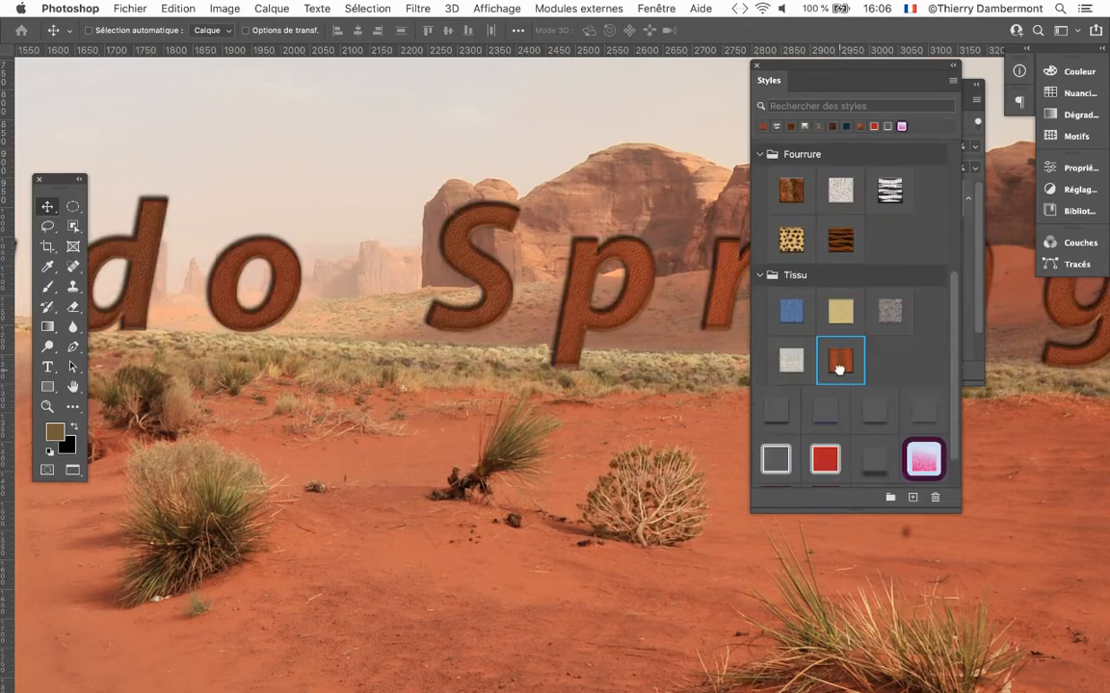
{"action": "left_click", "coordinate": [844, 321]}
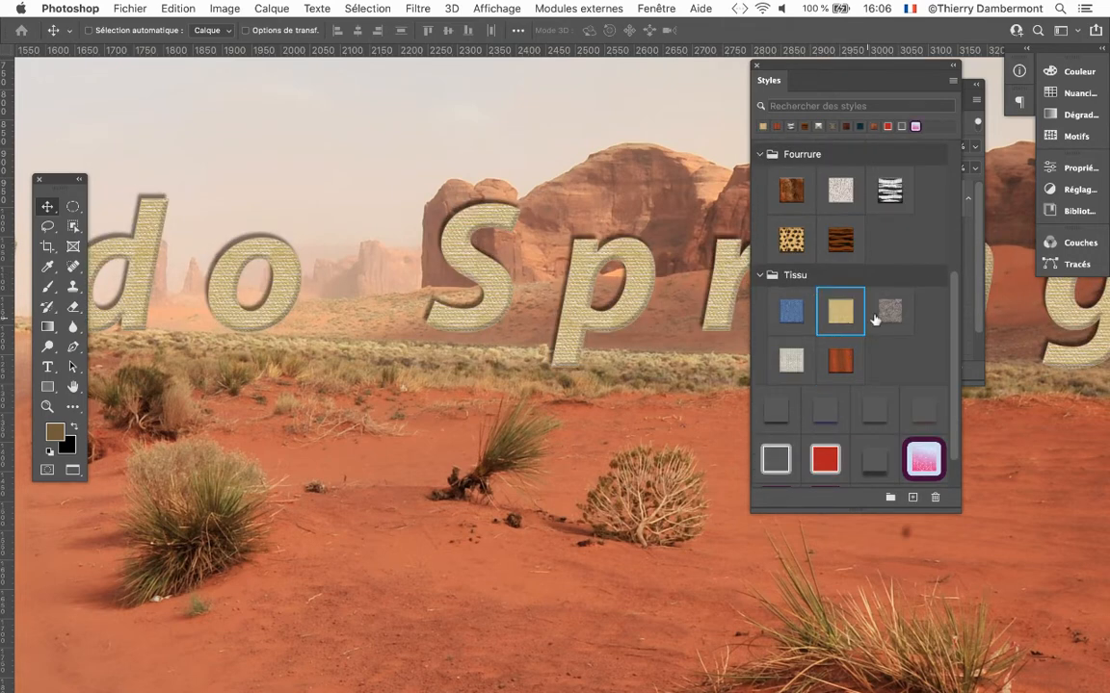
Move the Styles panel clear of the Calques panel and zoom in on the letter p to examine the woven texture.
{"action": "left_click_drag", "start_coordinate": [939, 84], "coordinate": [523, 103]}
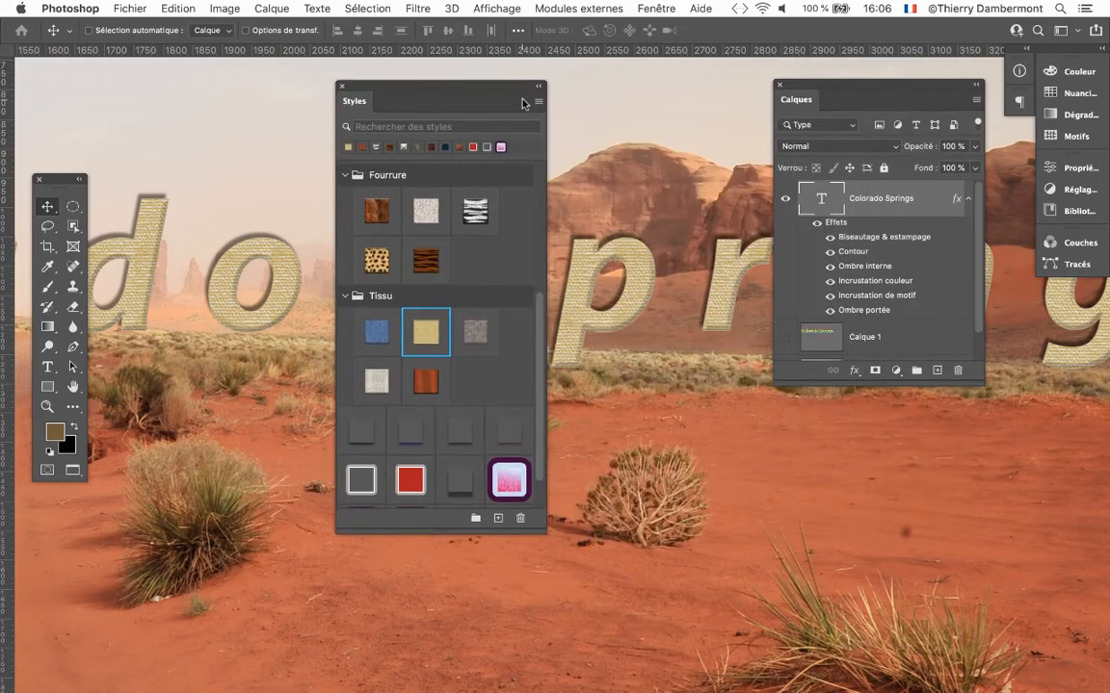
{"action": "scroll", "coordinate": [630, 301], "scroll_direction": "up", "scroll_amount": 5}
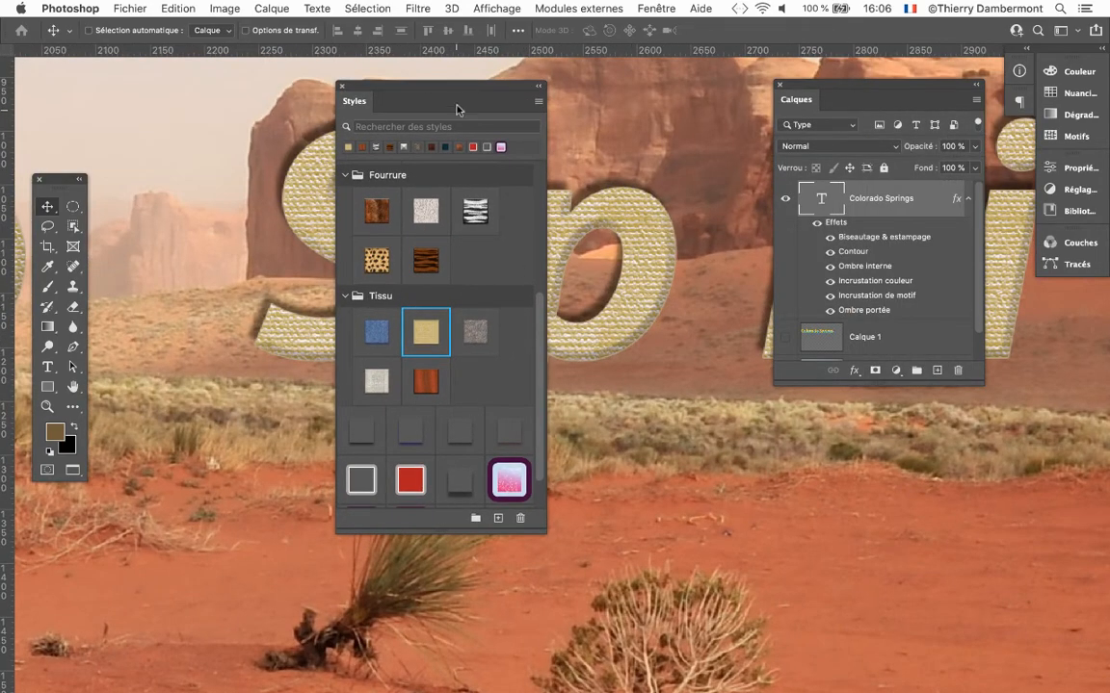
{"action": "left_click_drag", "start_coordinate": [421, 87], "coordinate": [292, 87]}
{"action": "scroll", "coordinate": [499, 285], "scroll_direction": "up", "scroll_amount": 3}
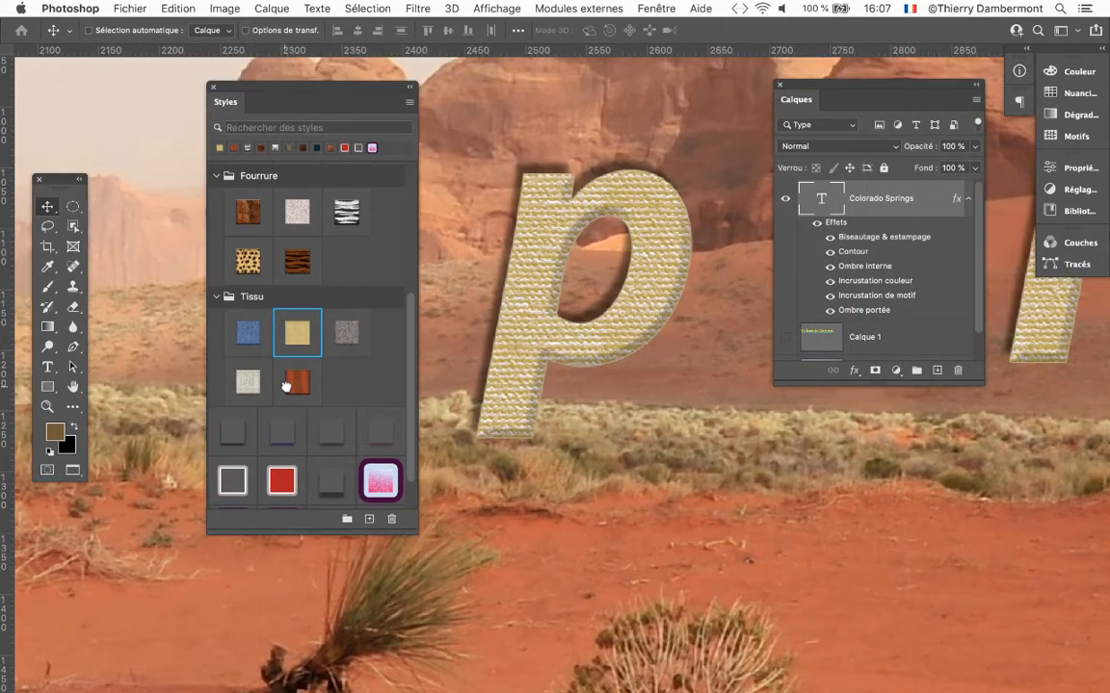
Try the reddish-brown, light grey woven and dark grey Tissu styles on the Colorado Springs text.
{"action": "left_click", "coordinate": [287, 388]}
{"action": "left_click", "coordinate": [248, 383]}
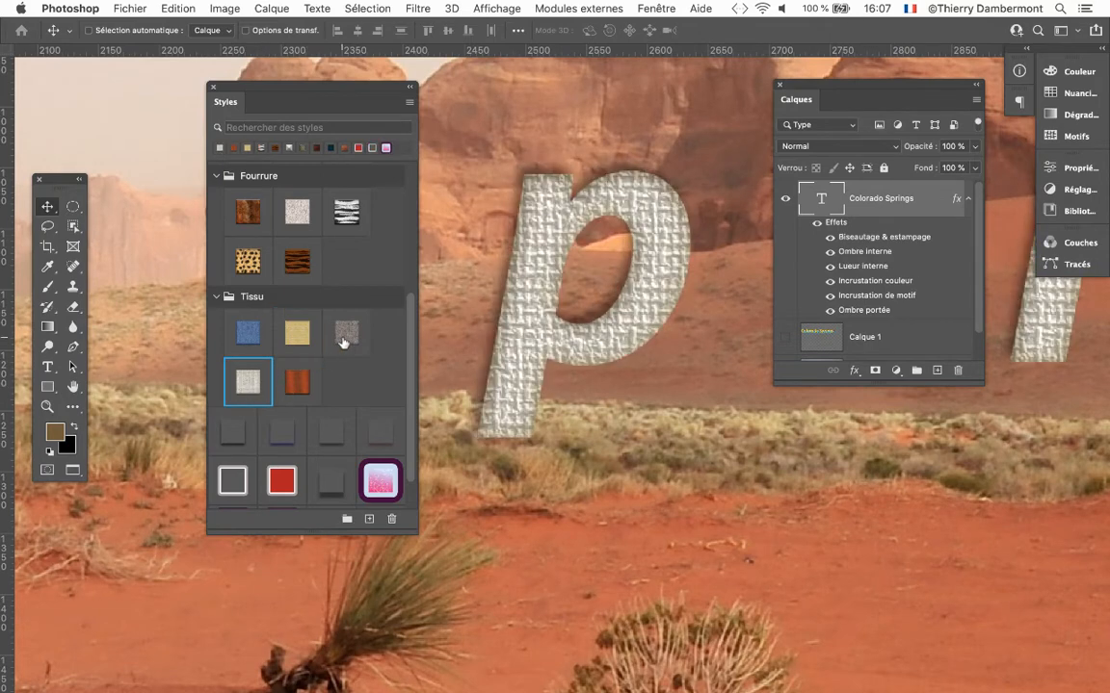
{"action": "left_click", "coordinate": [345, 334]}
Compare the double-outlined styles with and without the red fill on the text, and keep the red-filled one.
{"action": "left_click", "coordinate": [282, 479]}
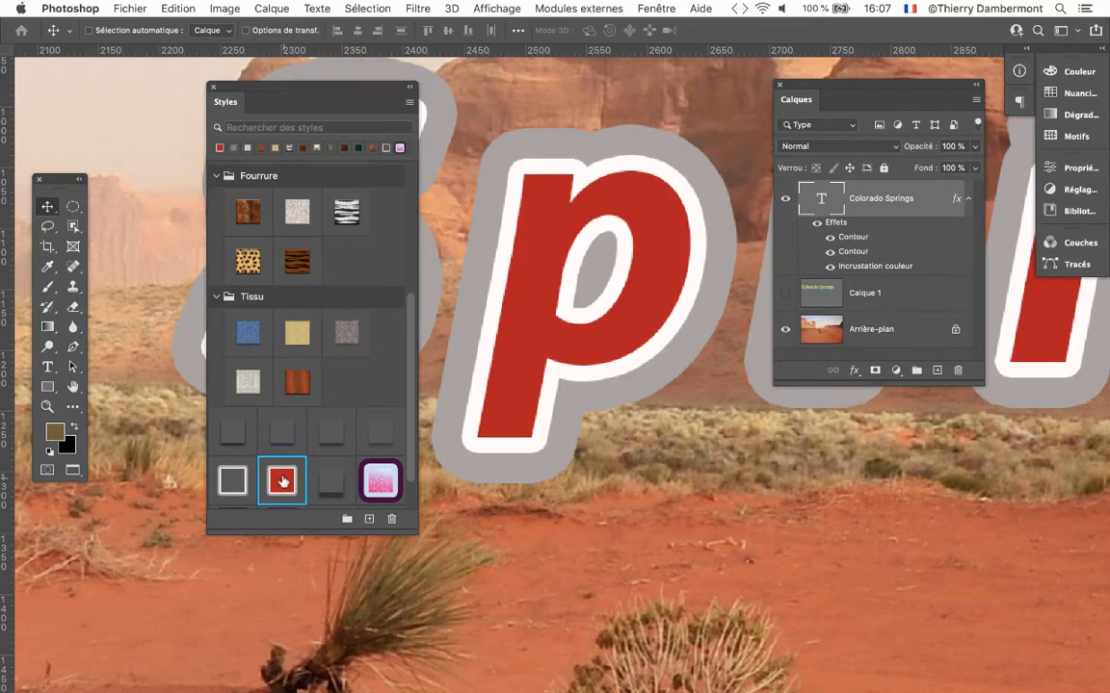
{"action": "left_click", "coordinate": [234, 483]}
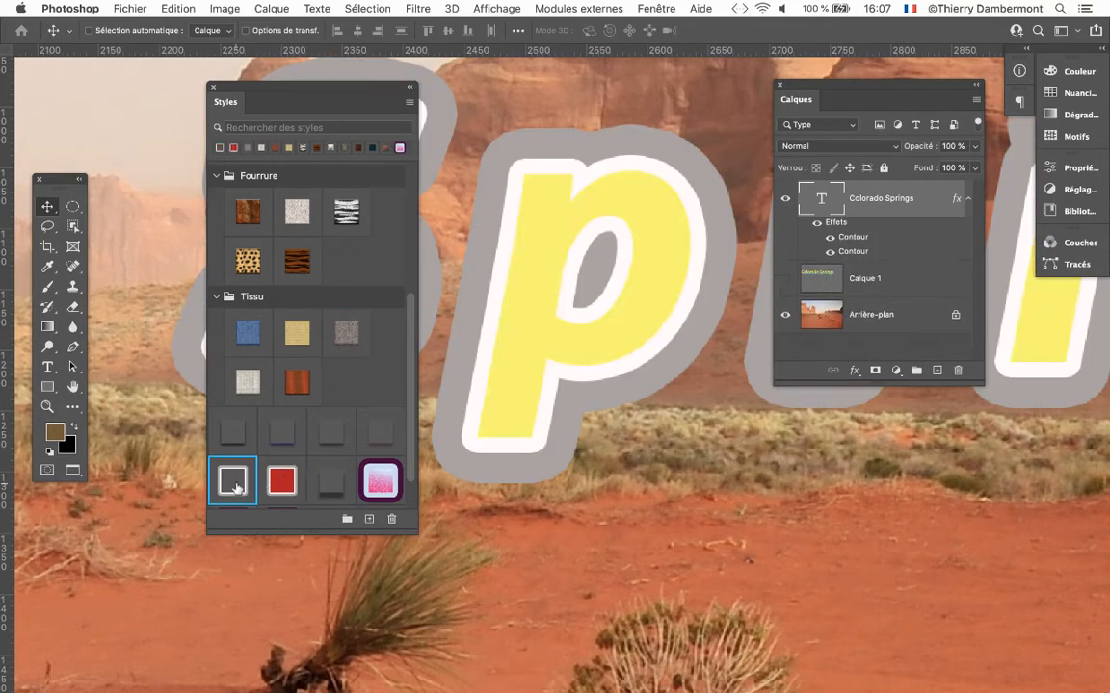
{"action": "left_click", "coordinate": [281, 487]}
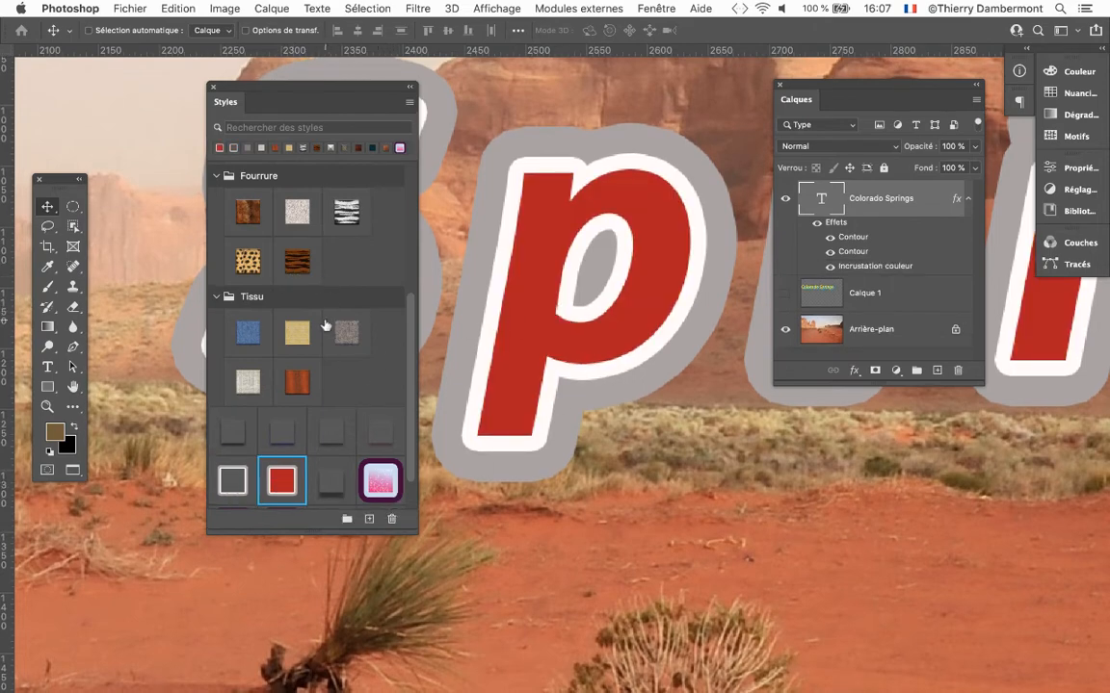
{"action": "scroll", "coordinate": [275, 275], "scroll_direction": "up", "scroll_amount": 3}
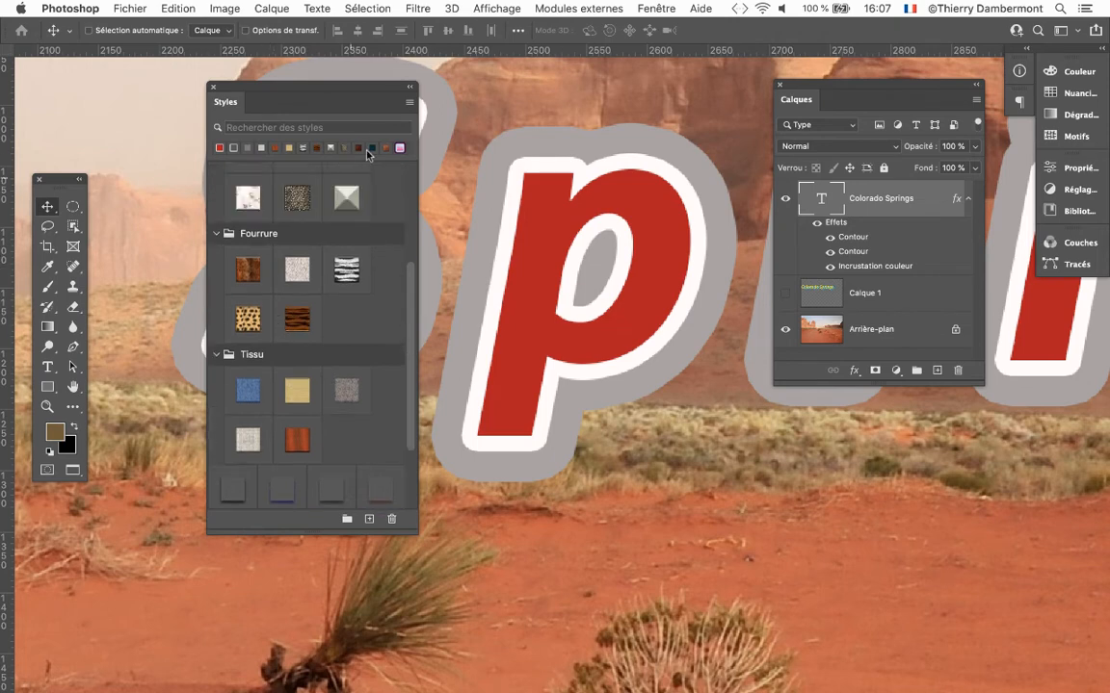
{"action": "left_click", "coordinate": [410, 104]}
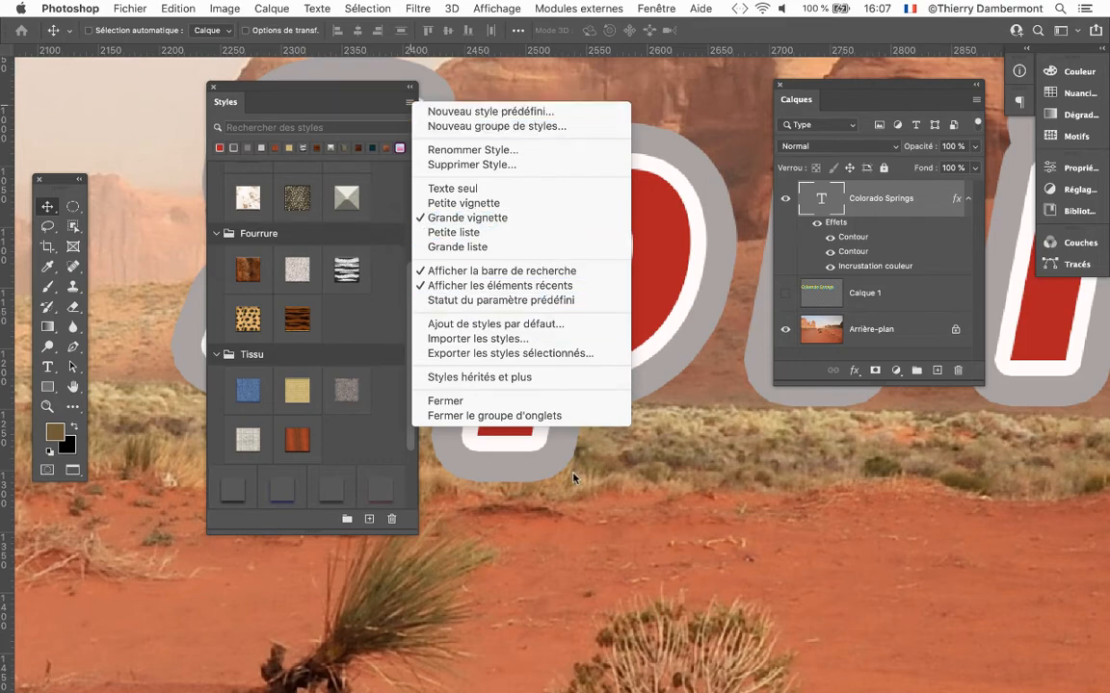
{"action": "left_click", "coordinate": [266, 93]}
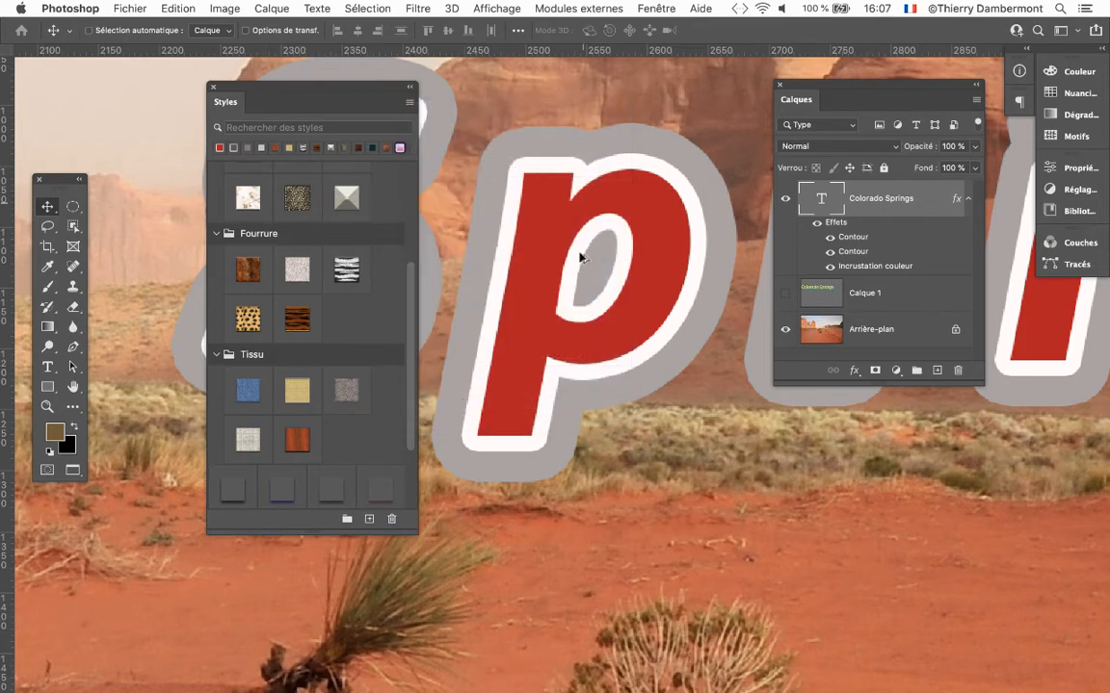
Zoom out to bring the whole Colorado Springs text into view and place the Styles panel below it.
{"action": "left_click_drag", "start_coordinate": [312, 111], "coordinate": [725, 299]}
{"action": "scroll", "coordinate": [513, 279], "scroll_direction": "down", "scroll_amount": 10}
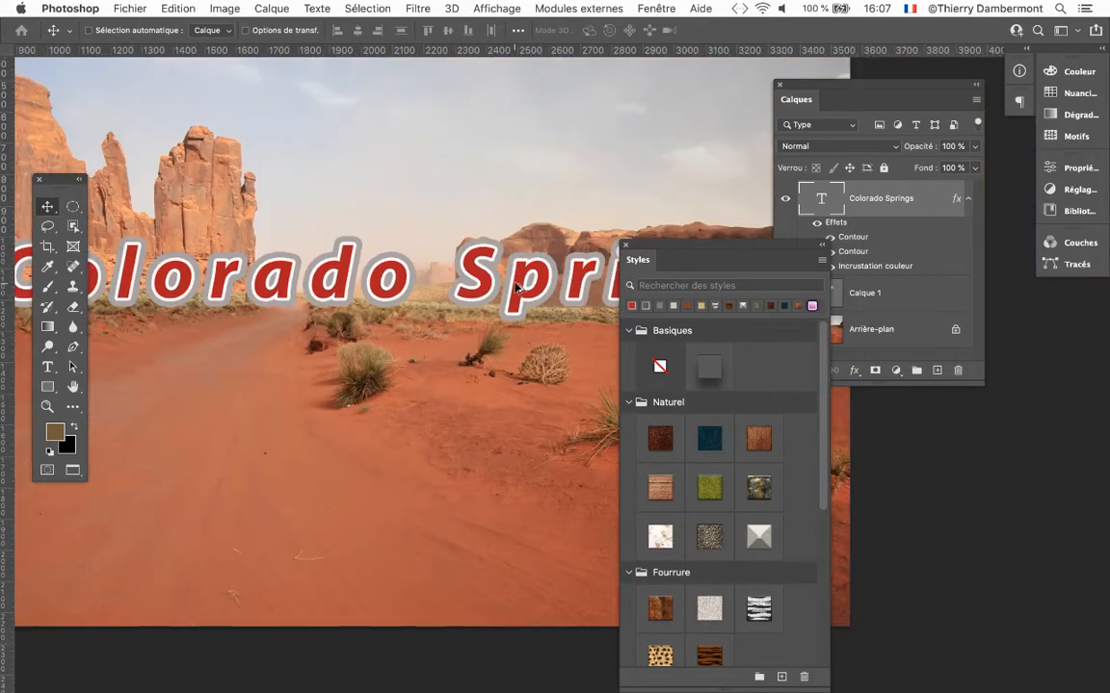
{"action": "scroll", "coordinate": [515, 286], "scroll_direction": "down", "scroll_amount": 2}
{"action": "left_click_drag", "start_coordinate": [408, 213], "coordinate": [451, 126]}
{"action": "left_click_drag", "start_coordinate": [706, 246], "coordinate": [279, 222]}
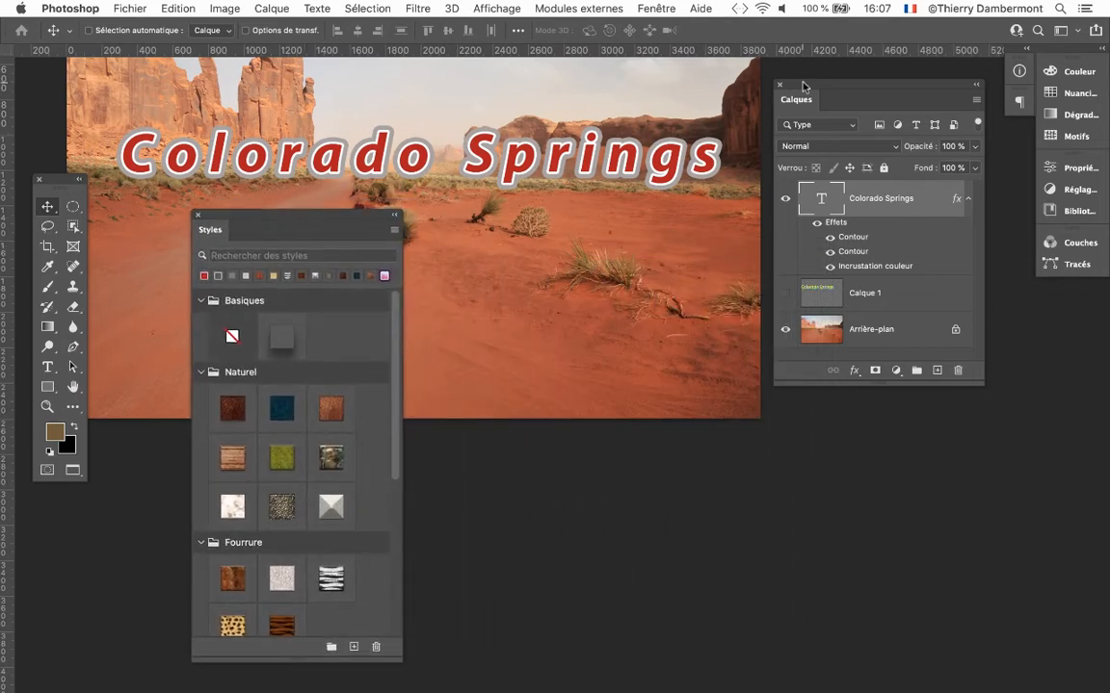
Move the Calques panel farther from the photo and lengthen it, with the Styles panel lowered well below the text.
{"action": "left_click_drag", "start_coordinate": [800, 86], "coordinate": [808, 89]}
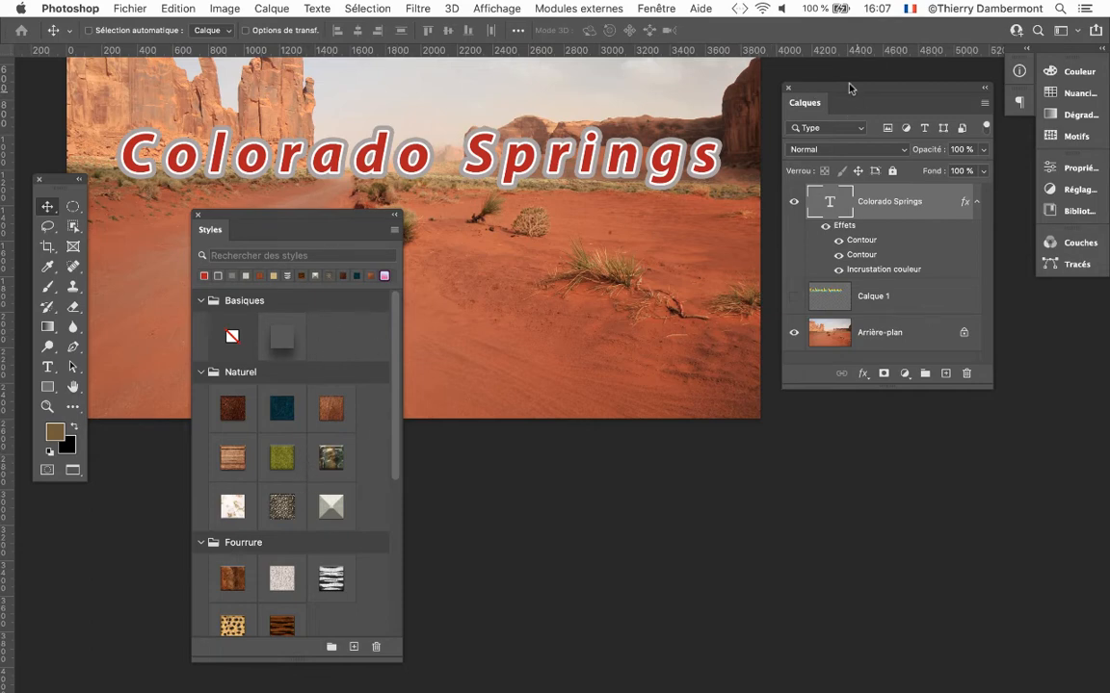
{"action": "left_click_drag", "start_coordinate": [844, 93], "coordinate": [854, 86]}
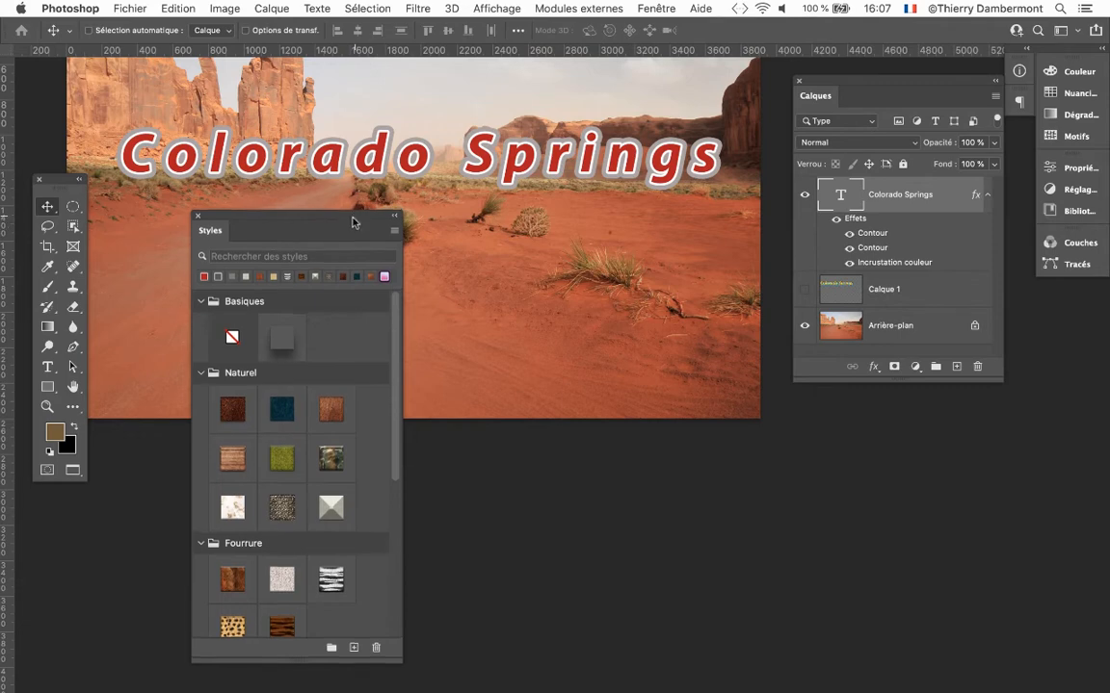
{"action": "left_click_drag", "start_coordinate": [354, 223], "coordinate": [336, 311]}
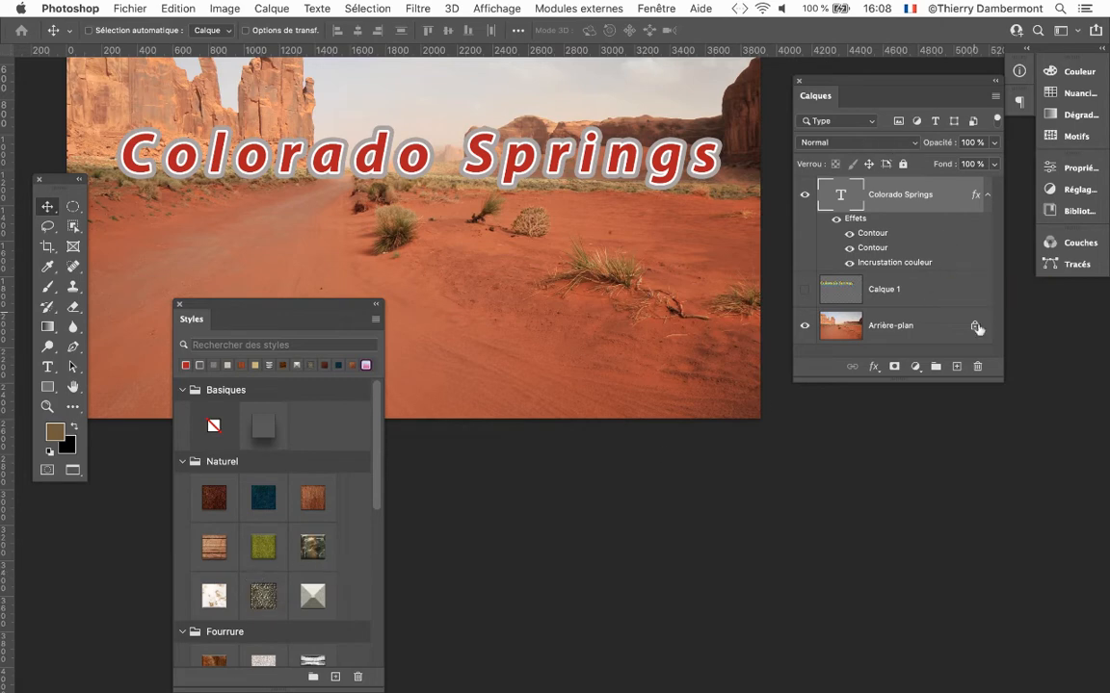
{"action": "left_click_drag", "start_coordinate": [998, 379], "coordinate": [999, 433]}
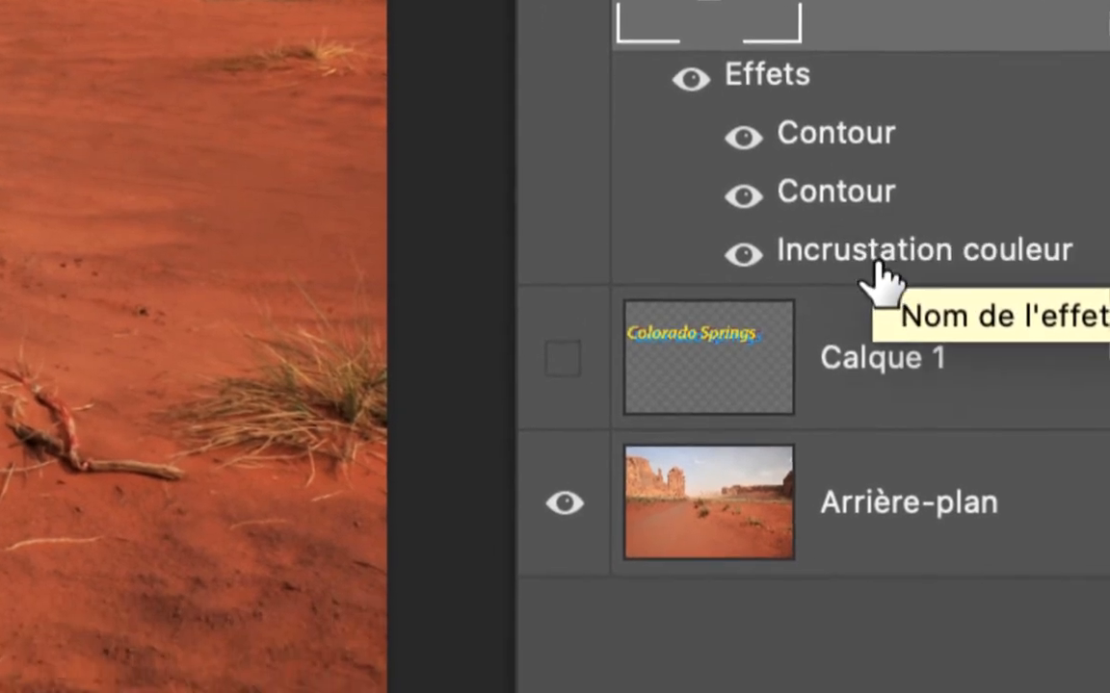
Change the text's Incrustation couleur effect to green (RGB 79, 179, 29).
{"action": "double_click", "coordinate": [867, 348]}
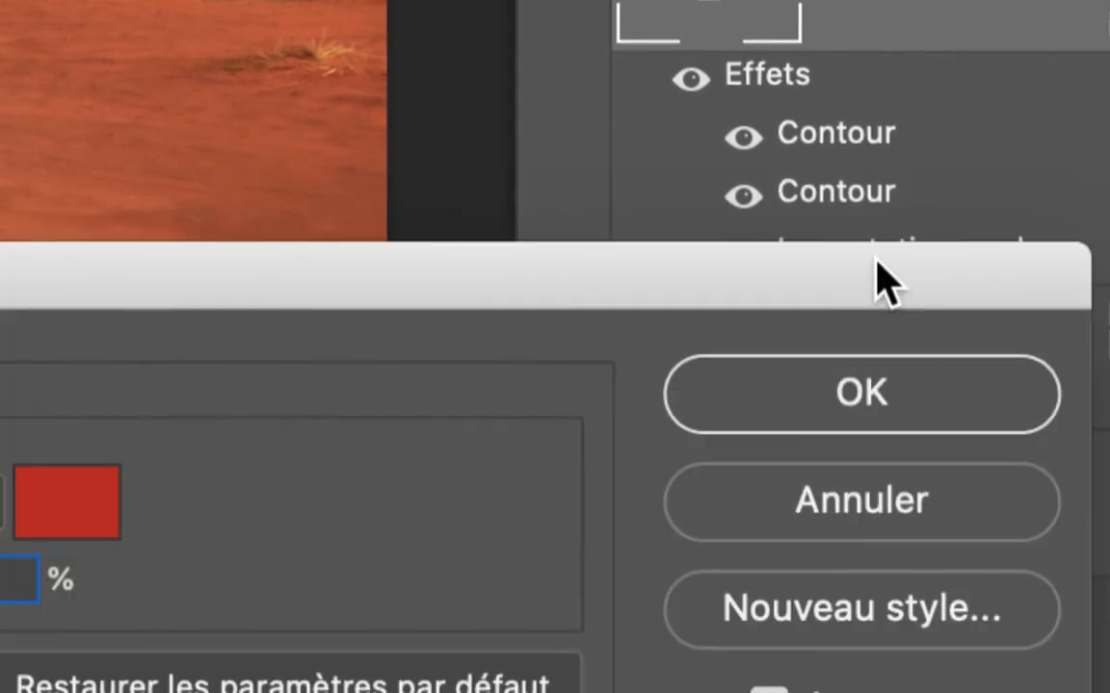
{"action": "key", "text": "alt"}
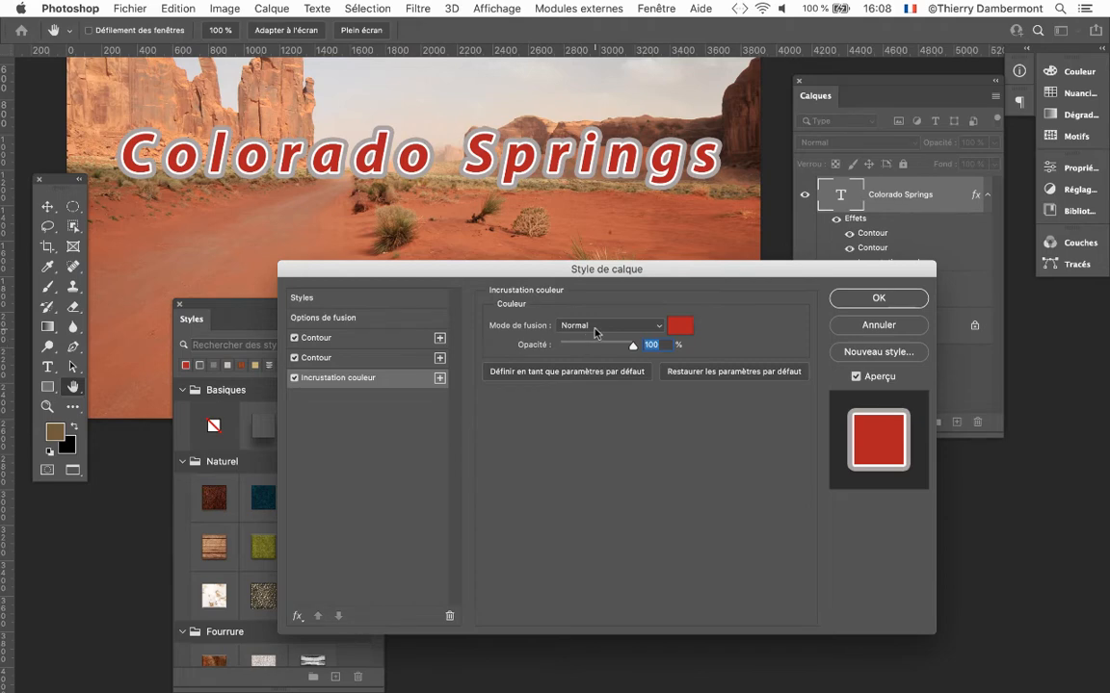
{"action": "left_click", "coordinate": [680, 326]}
{"action": "left_click", "coordinate": [434, 556]}
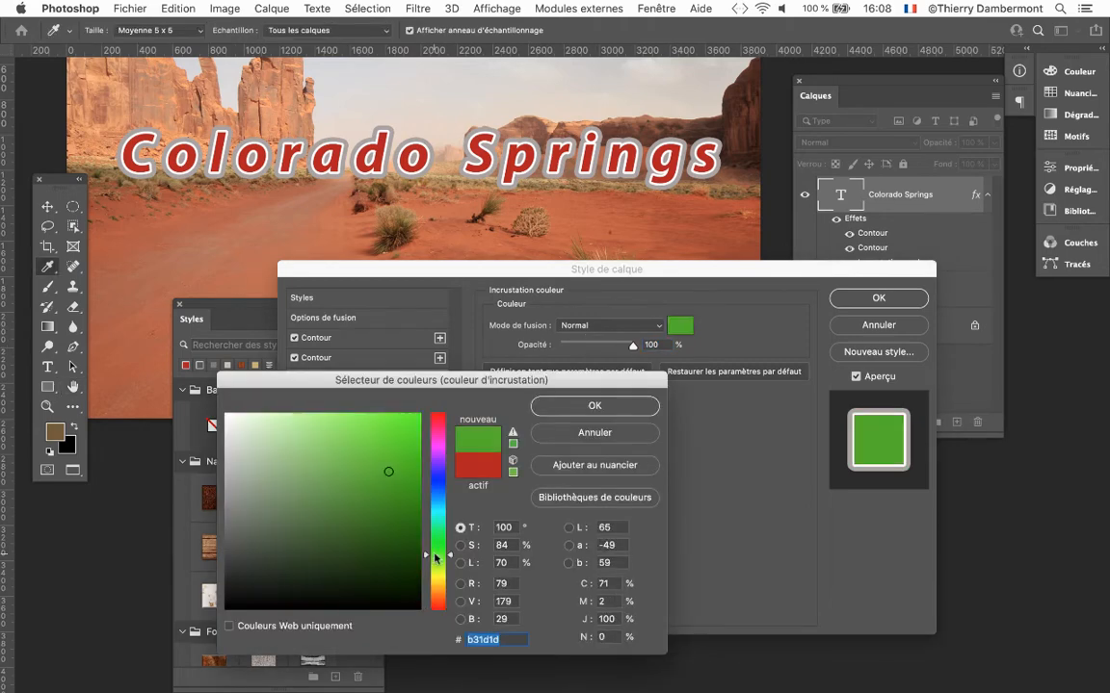
{"action": "left_click", "coordinate": [557, 407]}
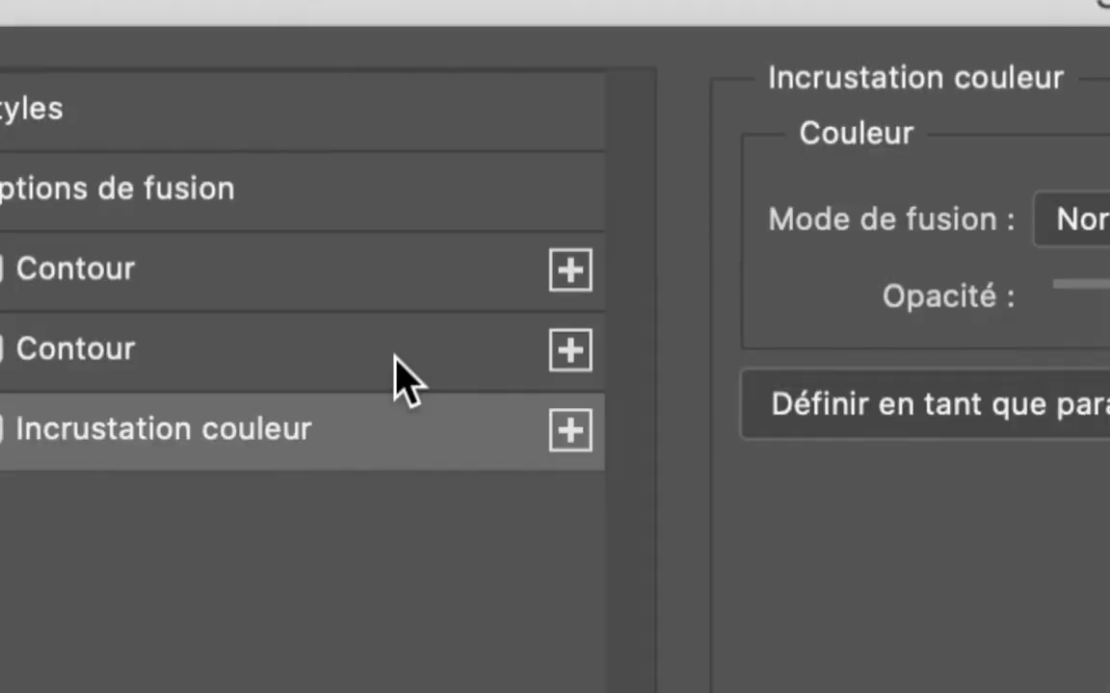
Recolour the text's outer 38 px Contour effect to light blue #22b2d6 and apply the layer style changes.
{"action": "left_click", "coordinate": [396, 366]}
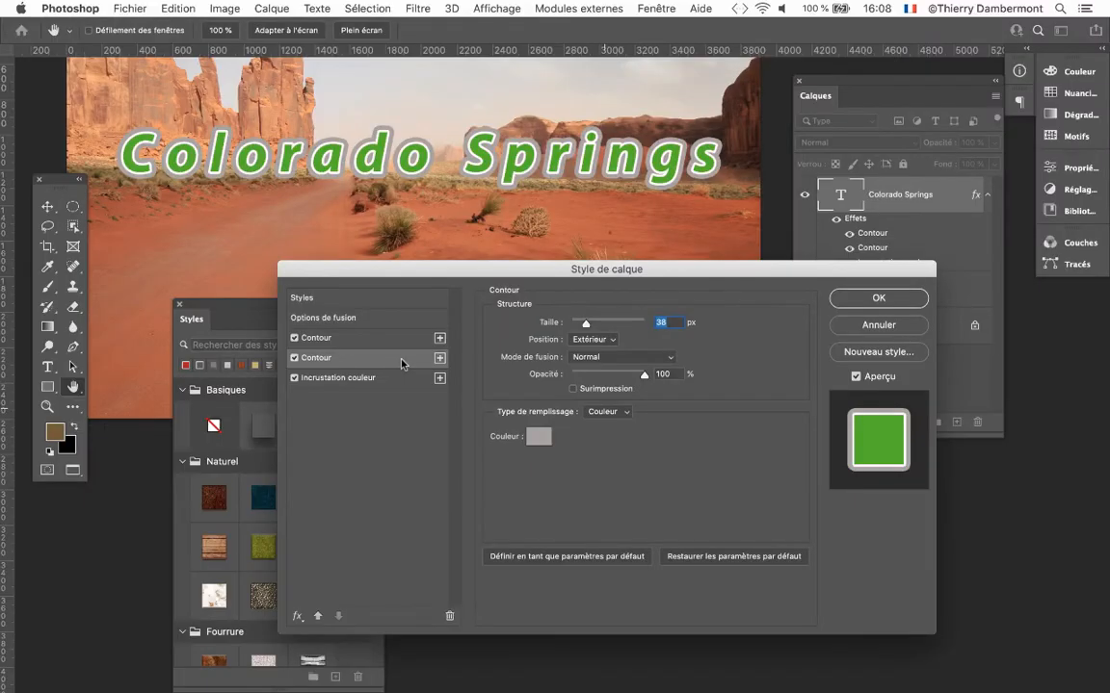
{"action": "left_click", "coordinate": [539, 438]}
{"action": "left_click", "coordinate": [441, 451]}
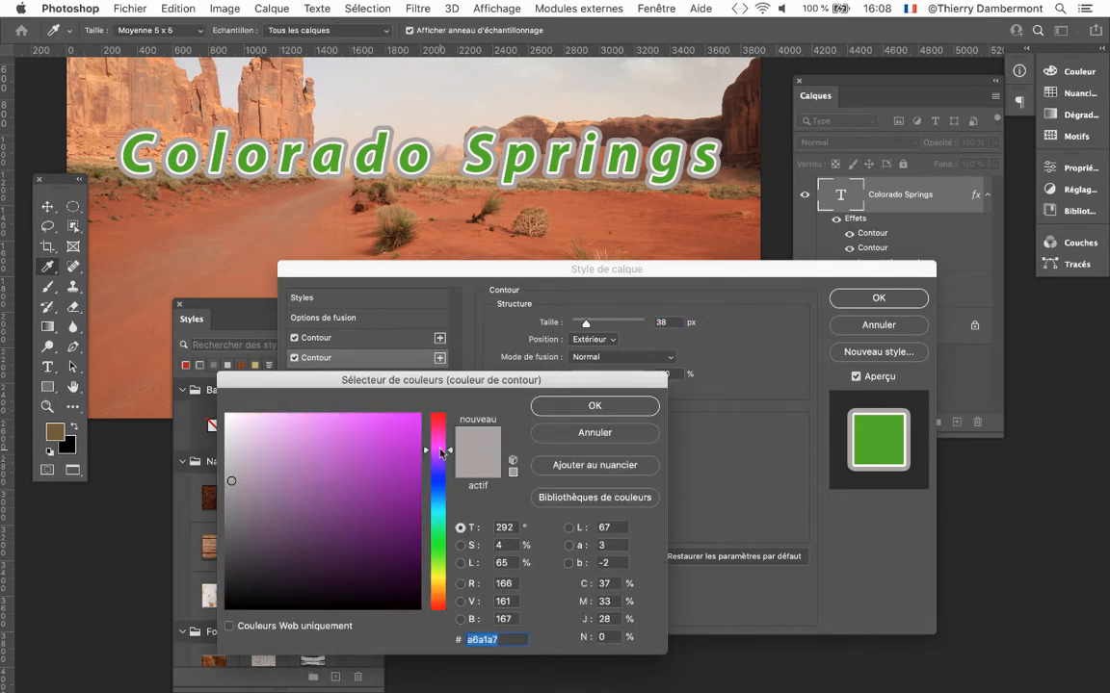
{"action": "left_click", "coordinate": [441, 466]}
{"action": "left_click", "coordinate": [390, 445]}
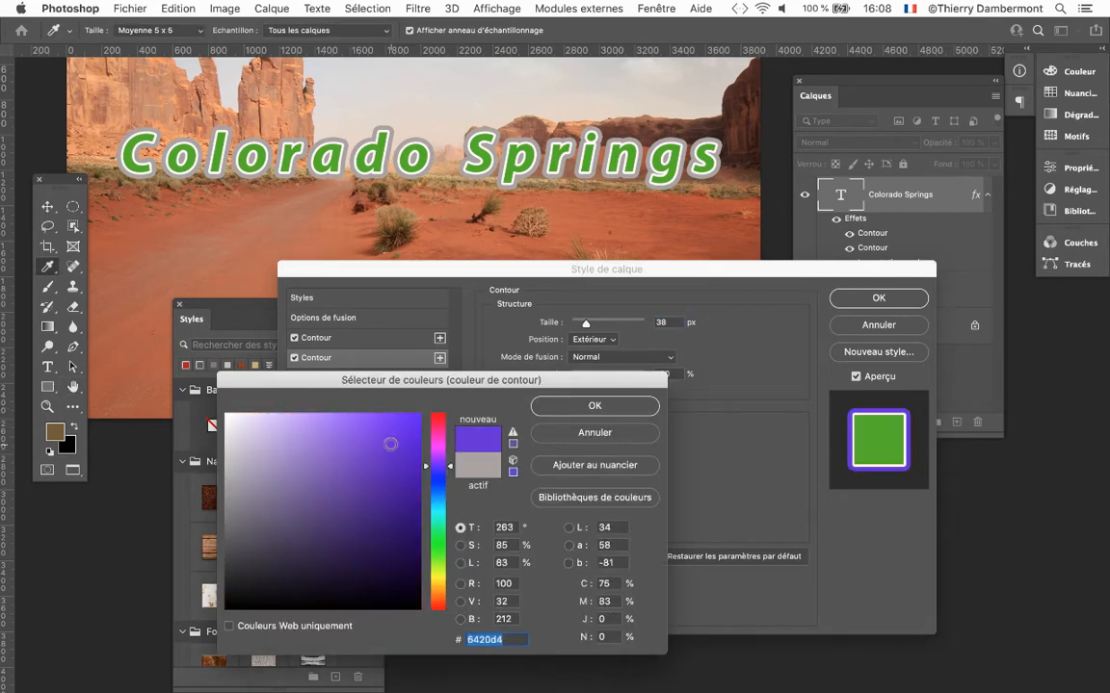
{"action": "left_click", "coordinate": [437, 505]}
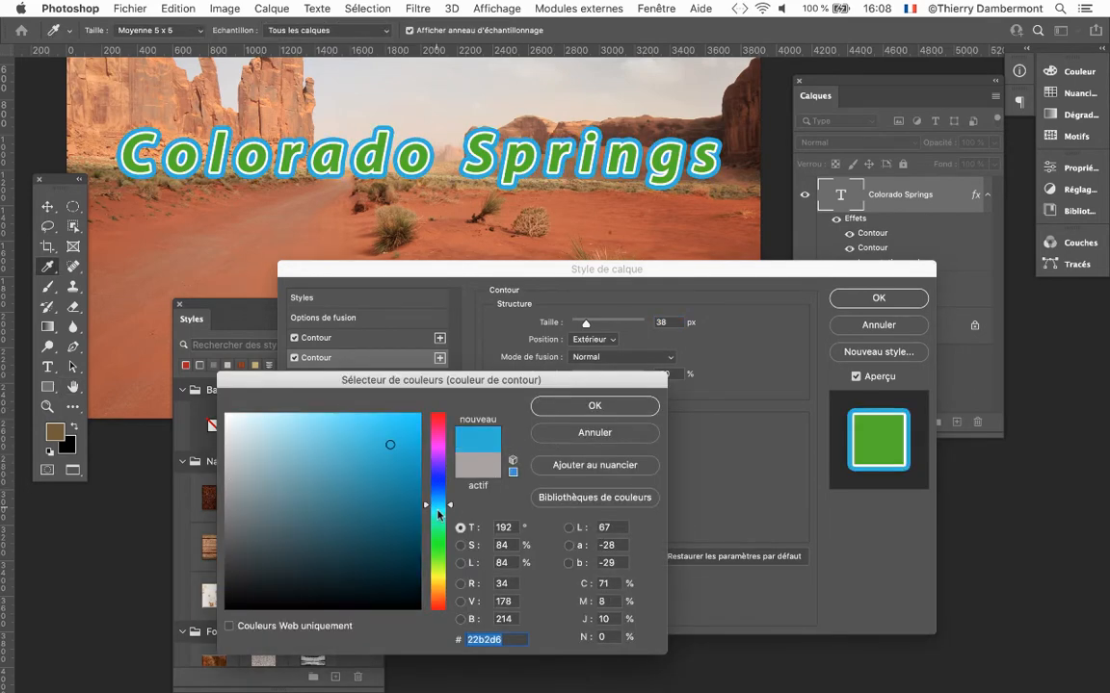
{"action": "left_click", "coordinate": [619, 407]}
{"action": "left_click", "coordinate": [879, 298]}
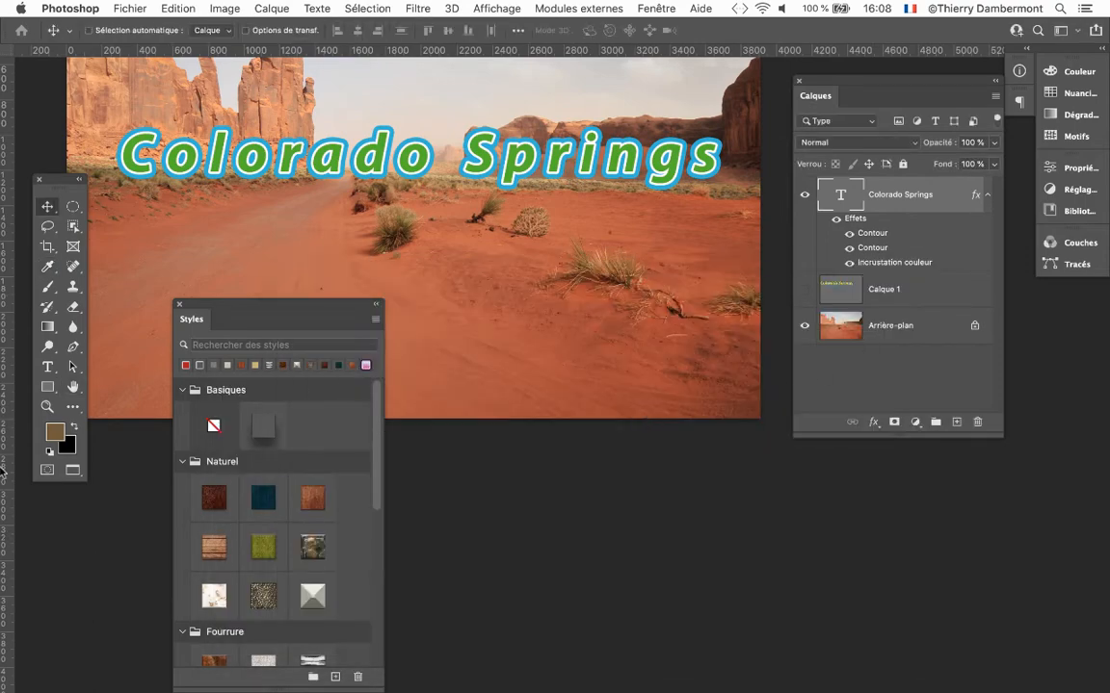
Switch to Firefox and search Google for "download photoshop styles" in a new tab.
{"action": "left_click", "coordinate": [29, 519]}
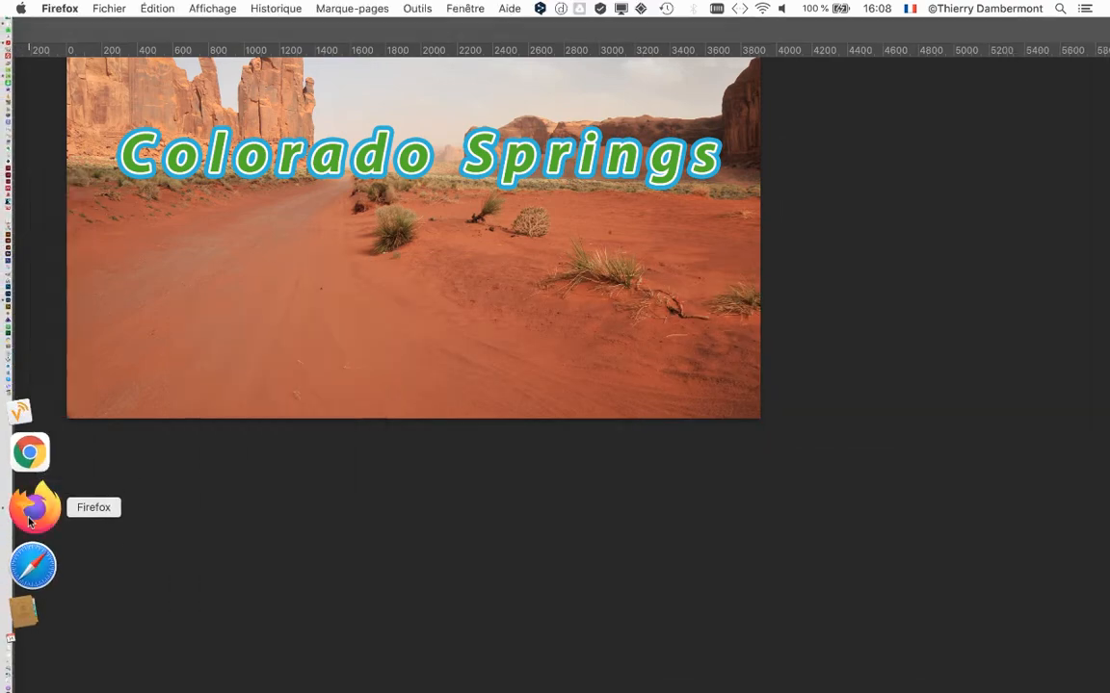
{"action": "left_click", "coordinate": [961, 38]}
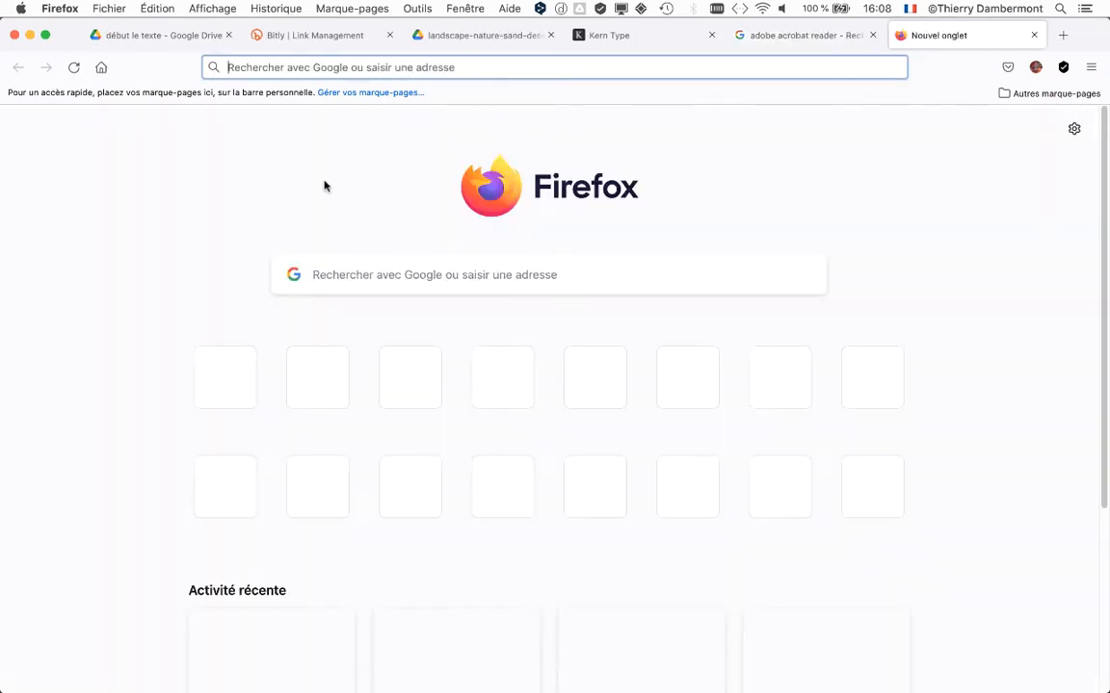
{"action": "left_click", "coordinate": [345, 275]}
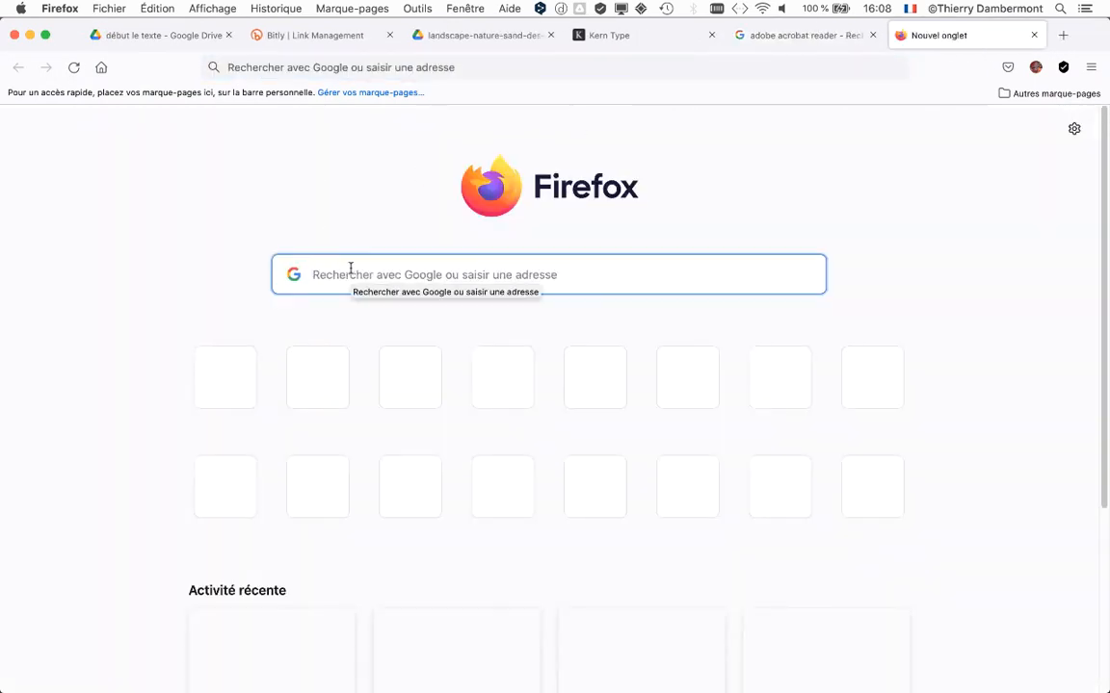
{"action": "type", "text": "download"}
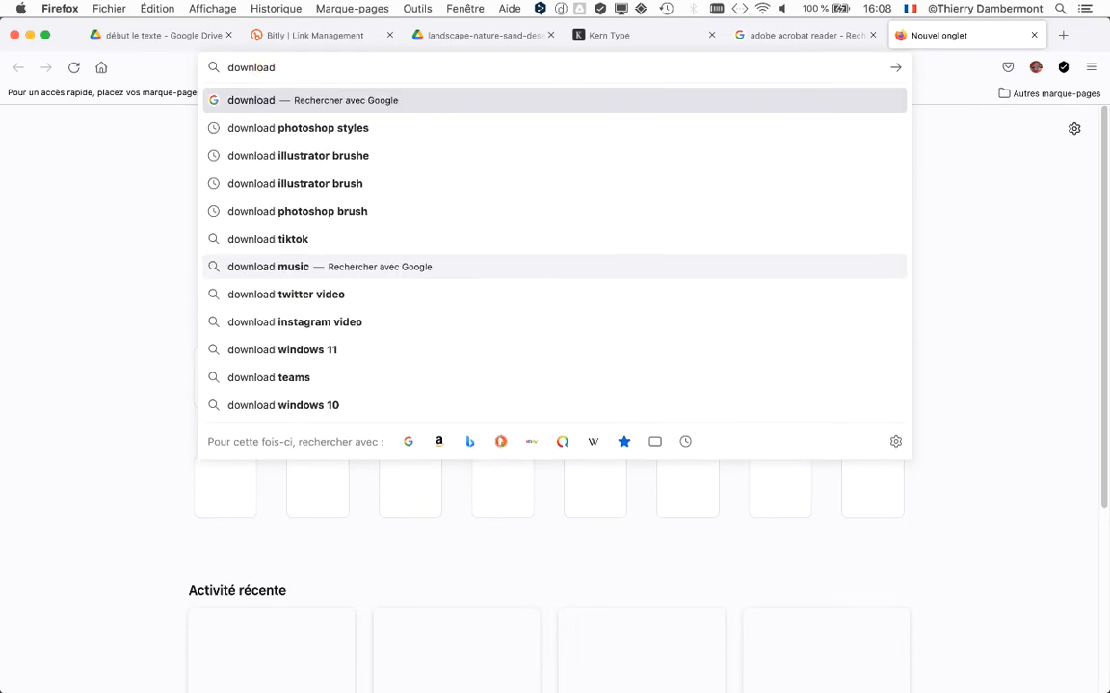
{"action": "type", "text": " photosh"}
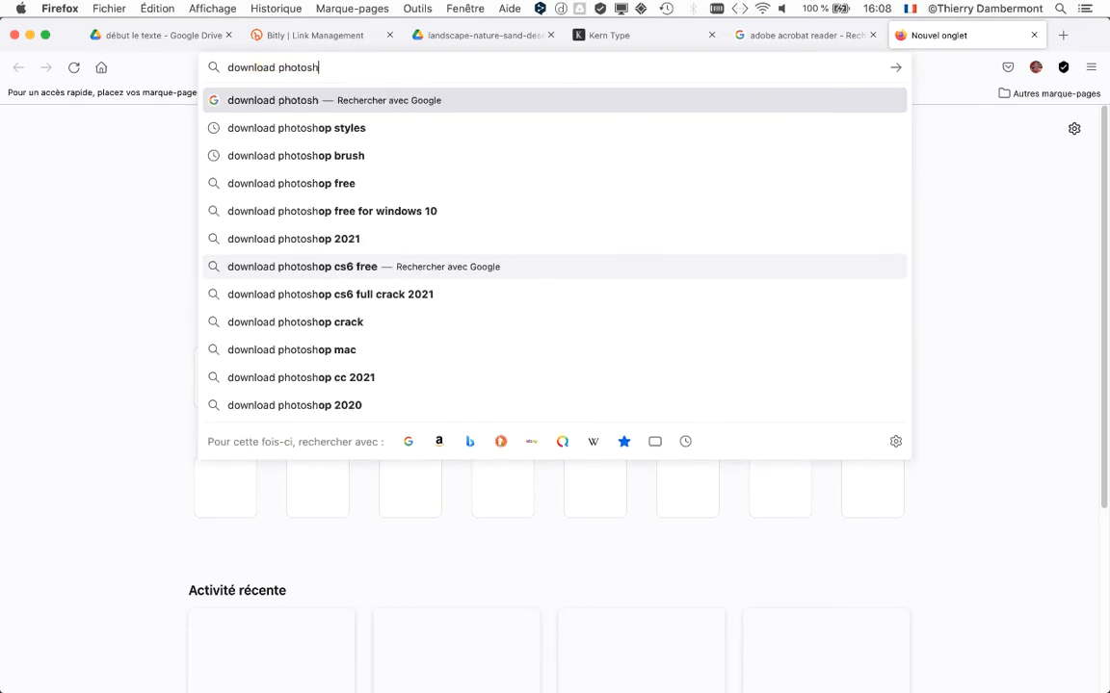
{"action": "type", "text": "op styles"}
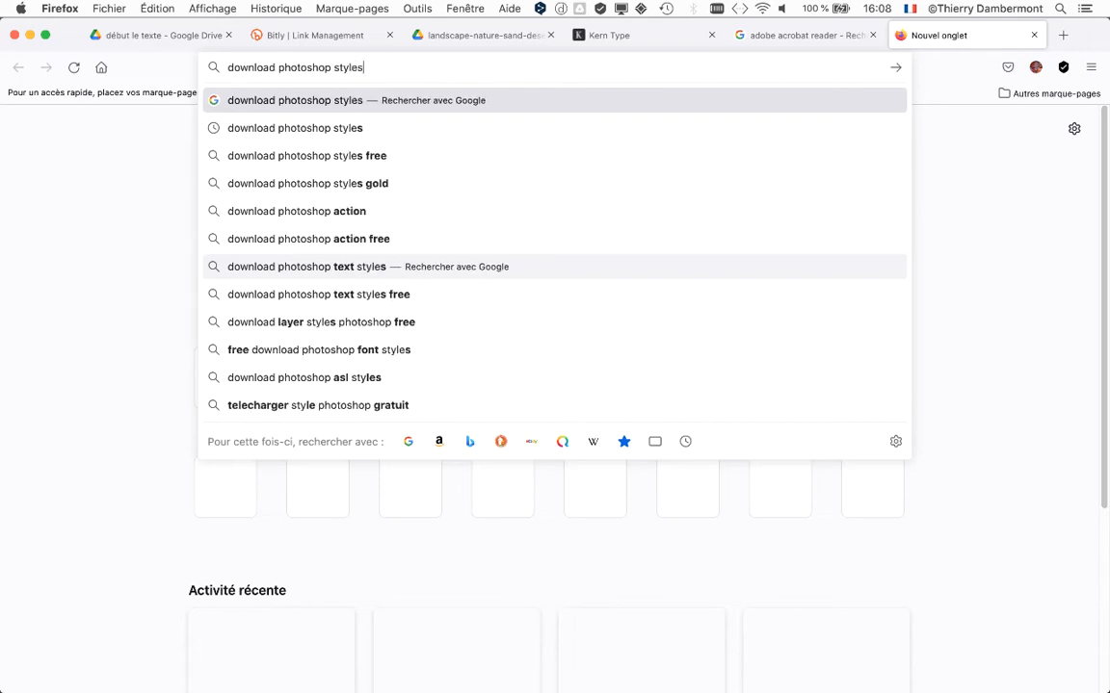
{"action": "key", "text": "Return"}
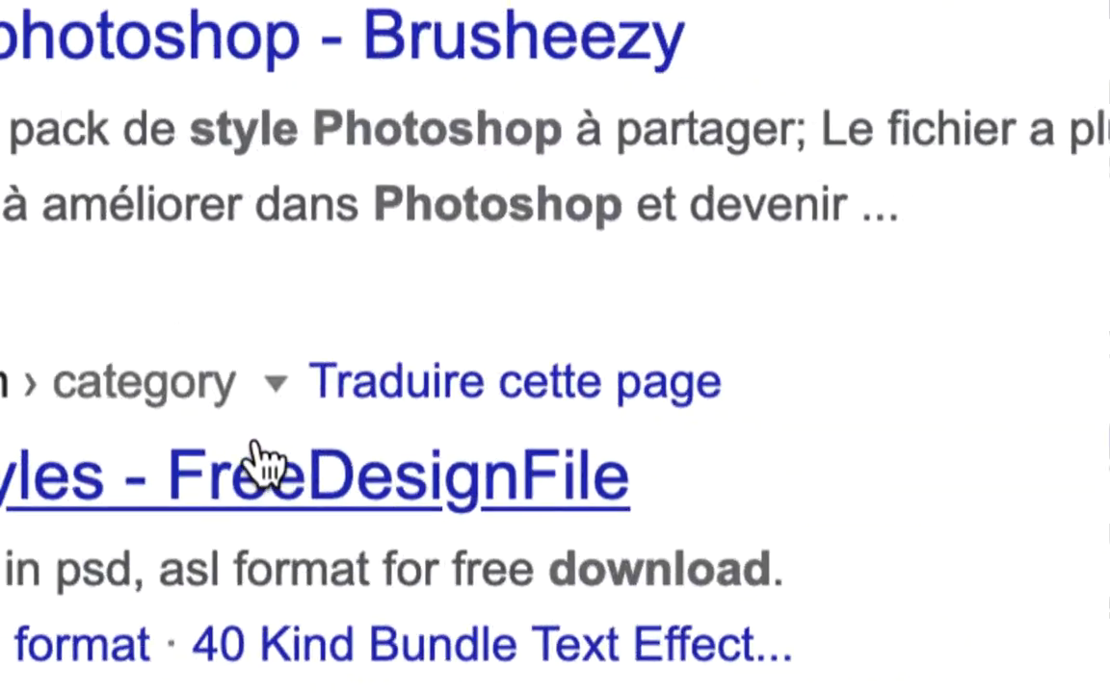
Browse the web results for downloadable Photoshop styles, and look through the matching image results.
{"action": "scroll", "coordinate": [140, 288], "scroll_direction": "down", "scroll_amount": 15}
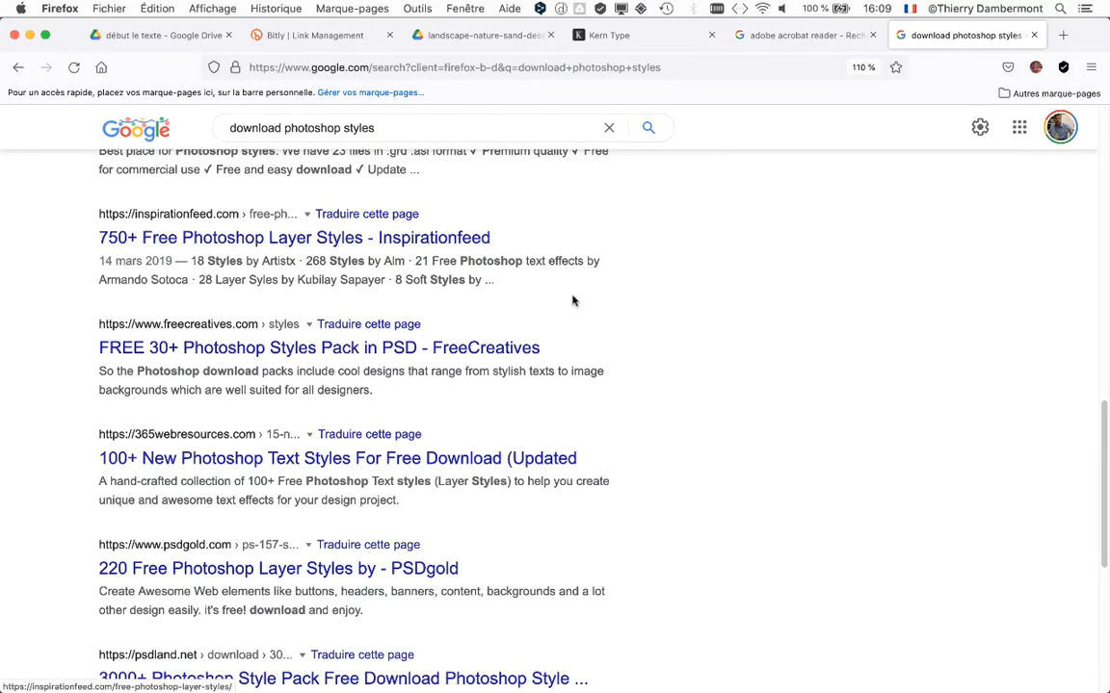
{"action": "scroll", "coordinate": [573, 298], "scroll_direction": "up", "scroll_amount": 15}
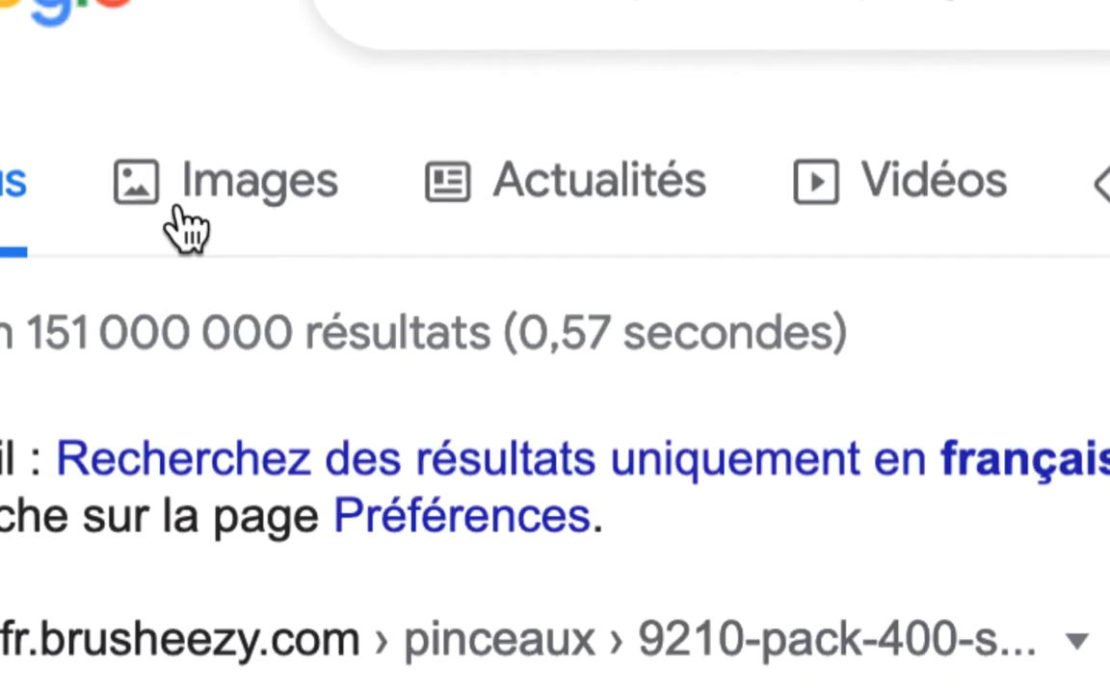
{"action": "left_click", "coordinate": [189, 224]}
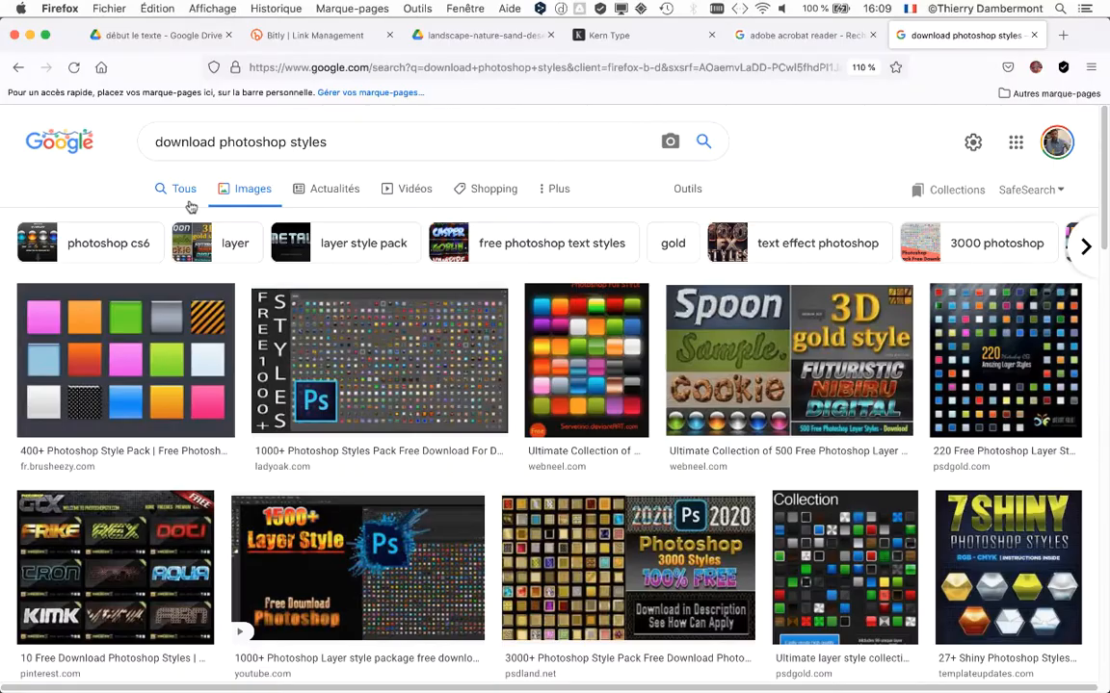
{"action": "scroll", "coordinate": [758, 334], "scroll_direction": "down", "scroll_amount": 5}
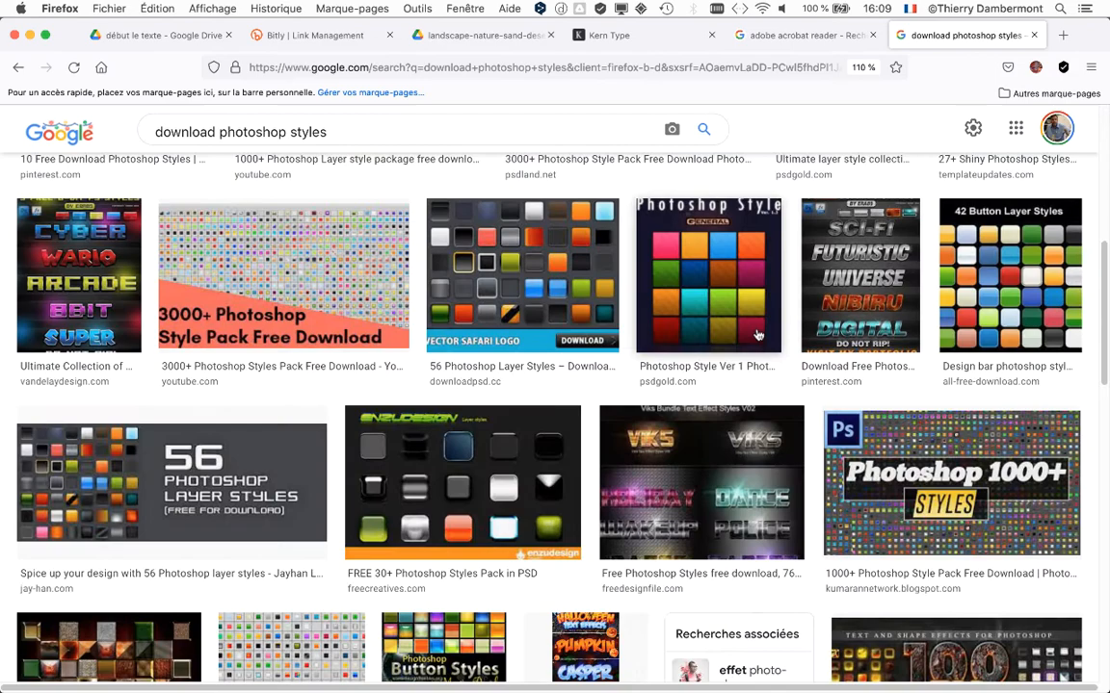
{"action": "scroll", "coordinate": [758, 334], "scroll_direction": "down", "scroll_amount": 10}
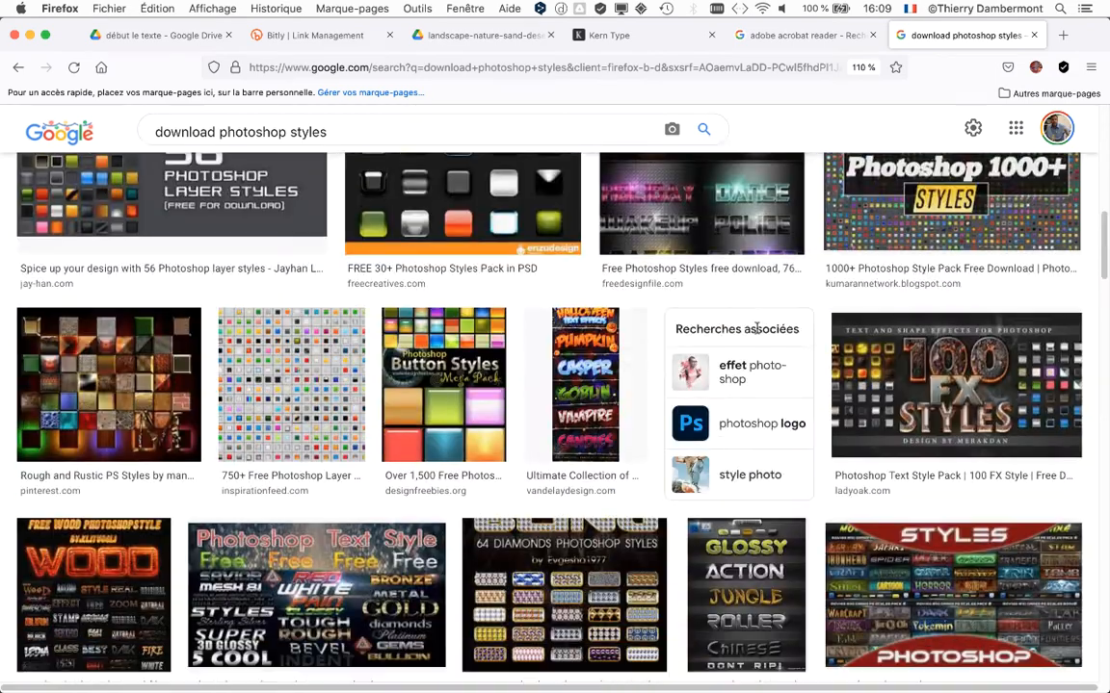
{"action": "scroll", "coordinate": [758, 334], "scroll_direction": "down", "scroll_amount": 1}
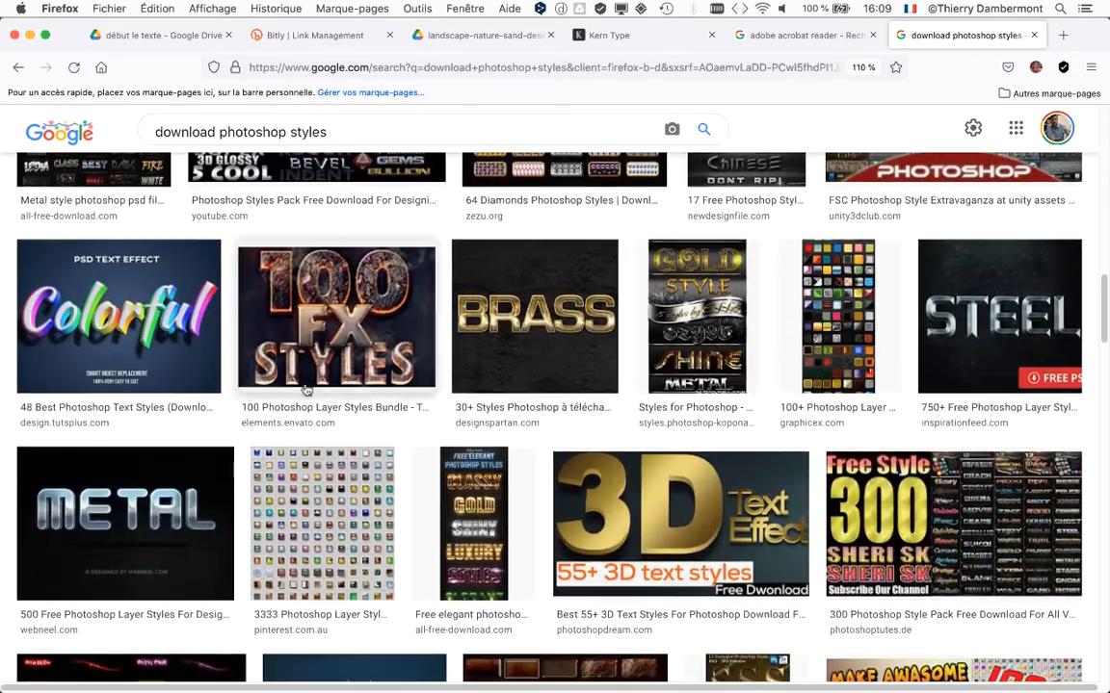
{"action": "scroll", "coordinate": [539, 315], "scroll_direction": "down", "scroll_amount": 6}
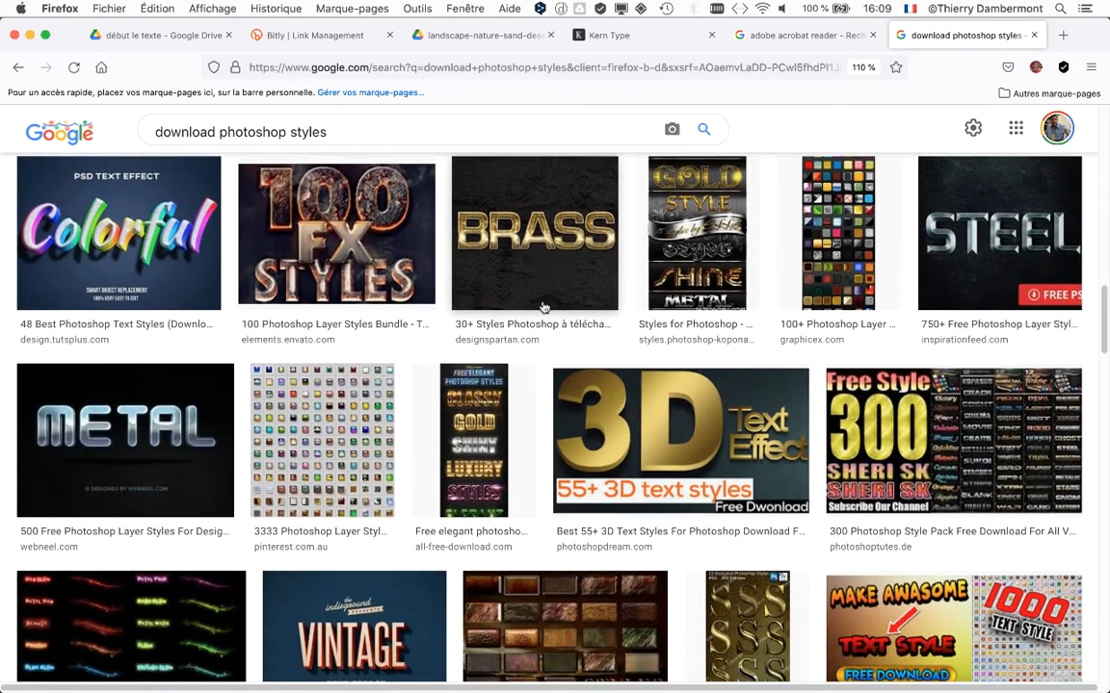
Refine the Google image search to "download photoshop styles bird".
{"action": "scroll", "coordinate": [540, 311], "scroll_direction": "down", "scroll_amount": 3}
{"action": "scroll", "coordinate": [838, 305], "scroll_direction": "down", "scroll_amount": 4}
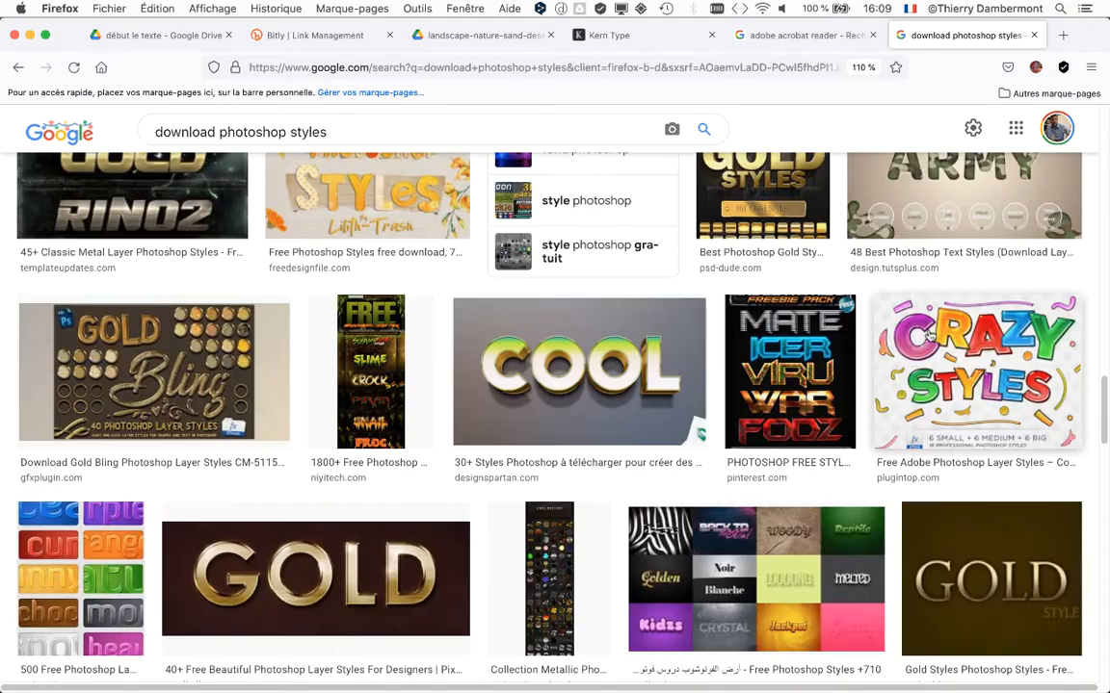
{"action": "scroll", "coordinate": [385, 423], "scroll_direction": "down", "scroll_amount": 5}
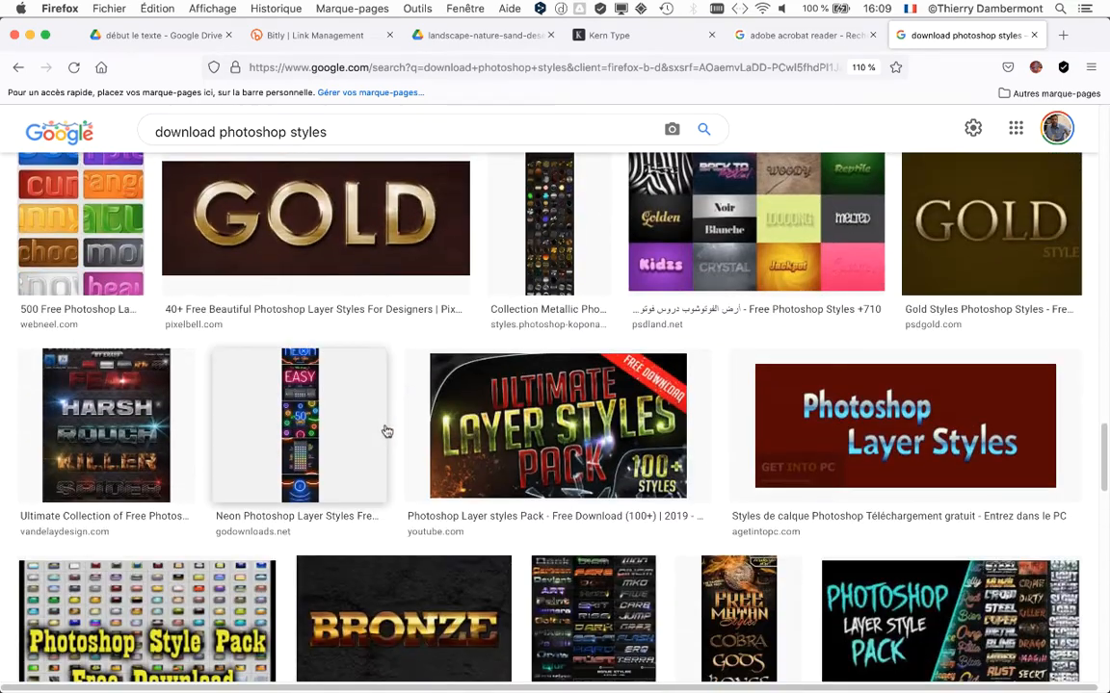
{"action": "scroll", "coordinate": [384, 434], "scroll_direction": "down", "scroll_amount": 3}
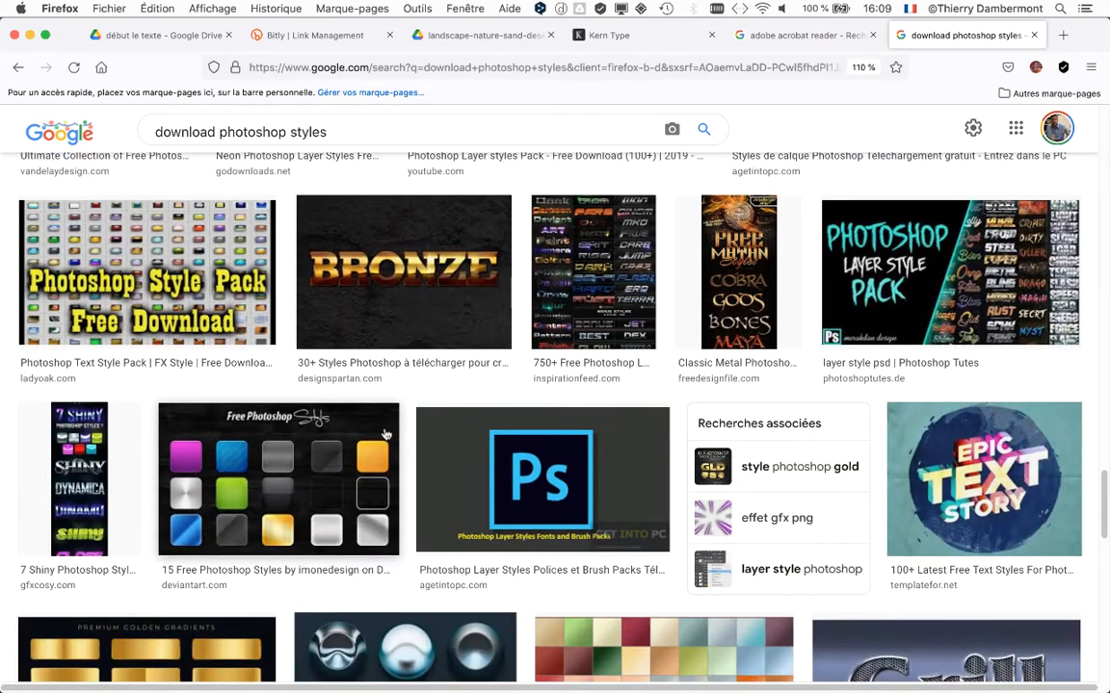
{"action": "scroll", "coordinate": [386, 435], "scroll_direction": "up", "scroll_amount": 20}
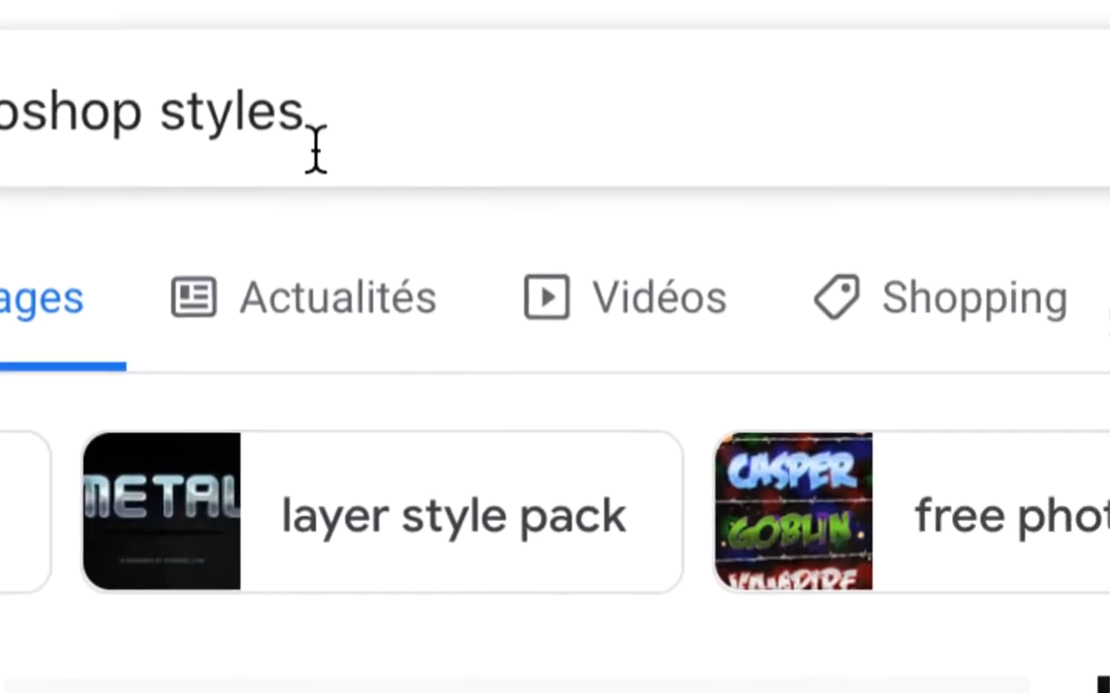
{"action": "left_click", "coordinate": [337, 144]}
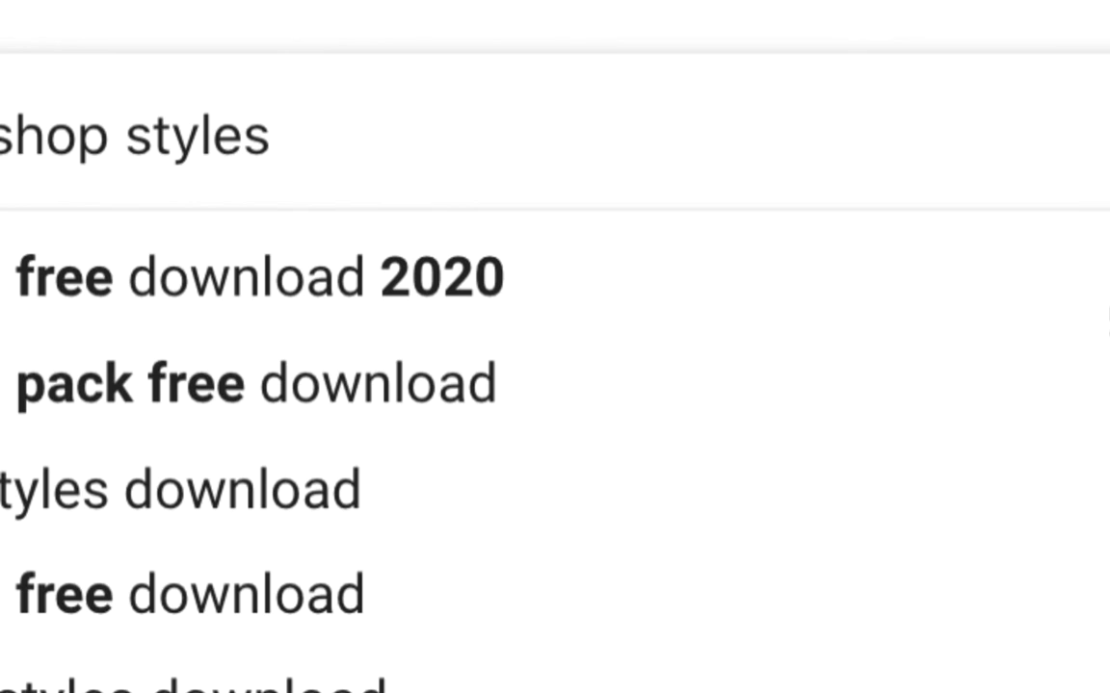
{"action": "type", "text": "bird"}
{"action": "key", "text": "Return"}
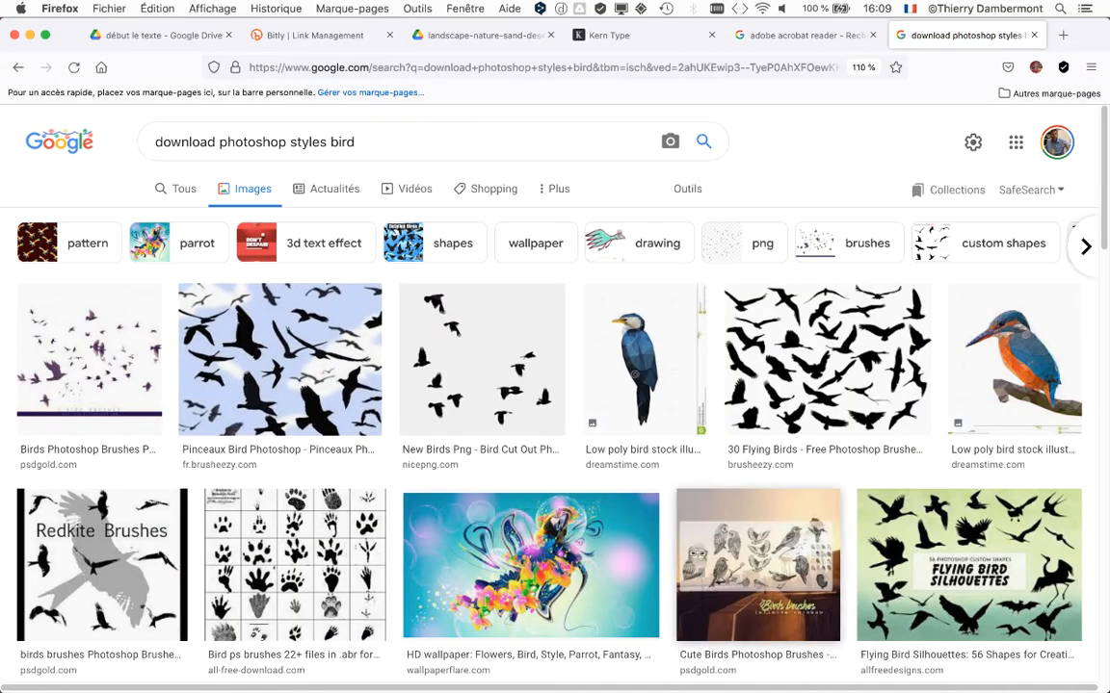
Look through the bird-themed image results for downloadable Photoshop styles.
{"action": "scroll", "coordinate": [555, 386], "scroll_direction": "down", "scroll_amount": 10}
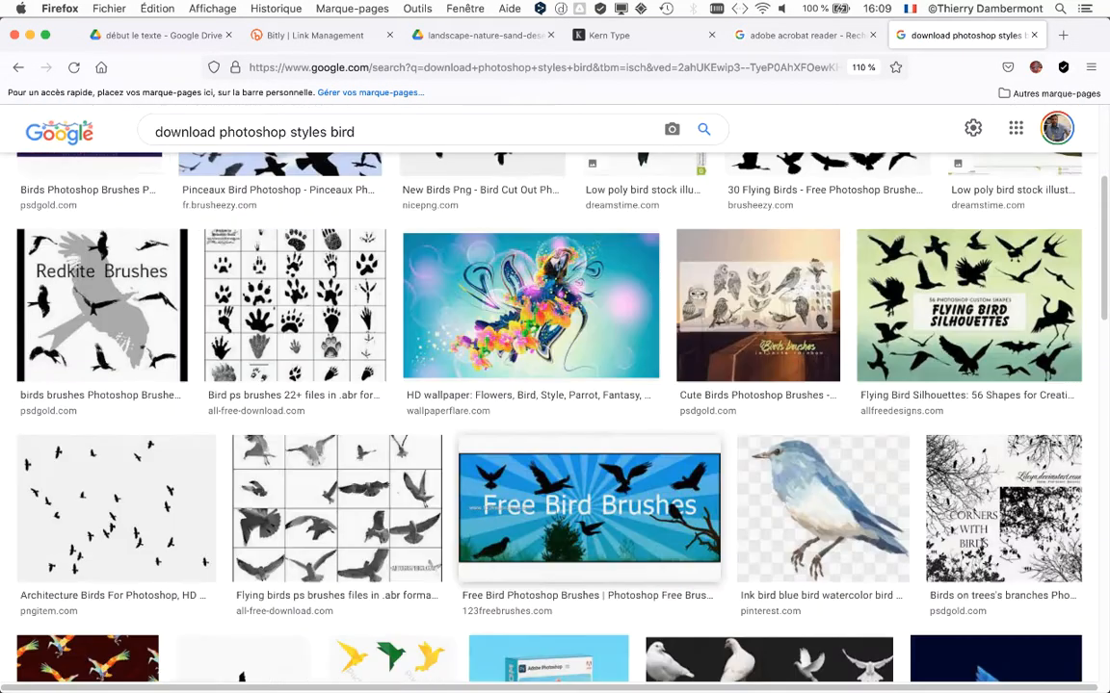
{"action": "scroll", "coordinate": [555, 385], "scroll_direction": "down", "scroll_amount": 4}
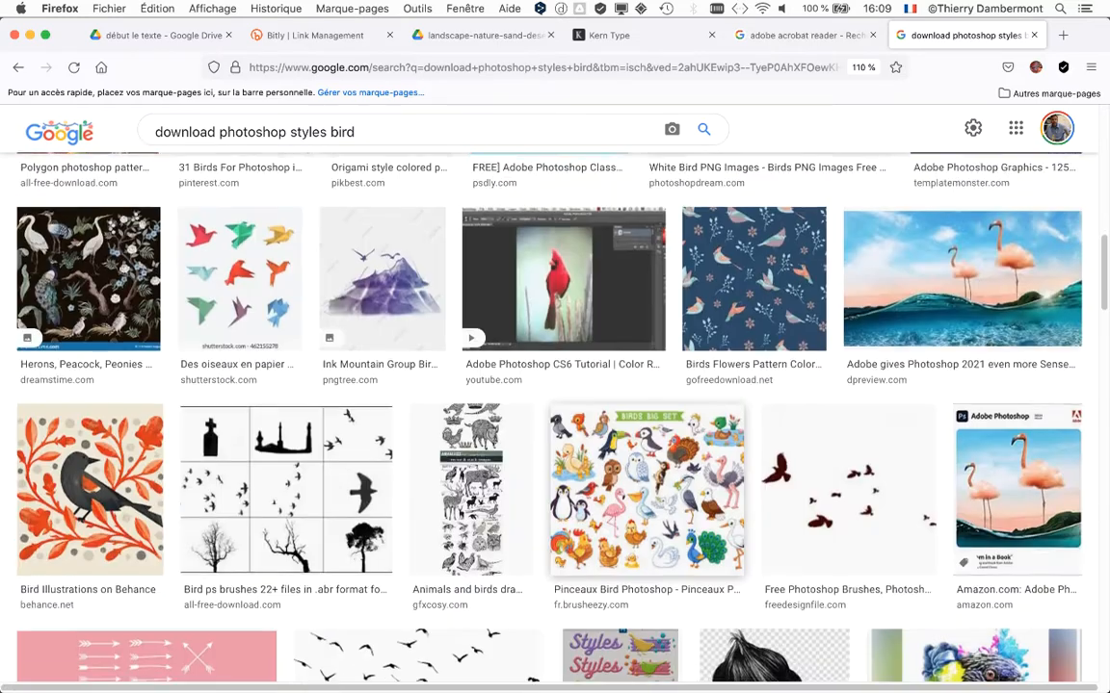
{"action": "scroll", "coordinate": [619, 327], "scroll_direction": "down", "scroll_amount": 1}
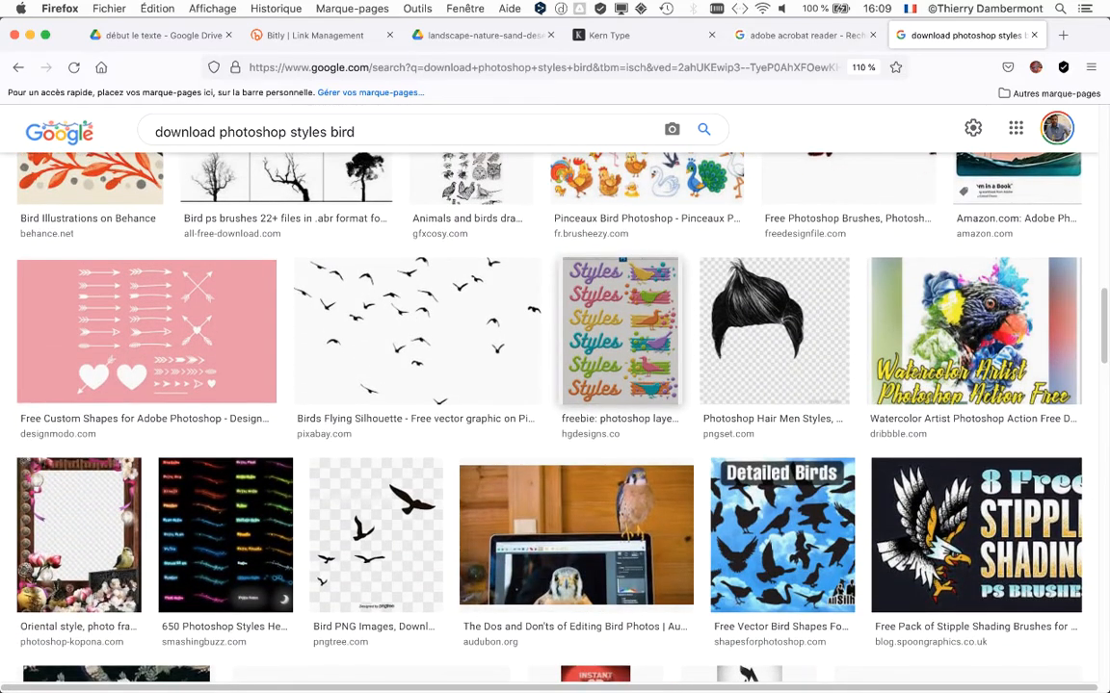
{"action": "scroll", "coordinate": [598, 404], "scroll_direction": "down", "scroll_amount": 4}
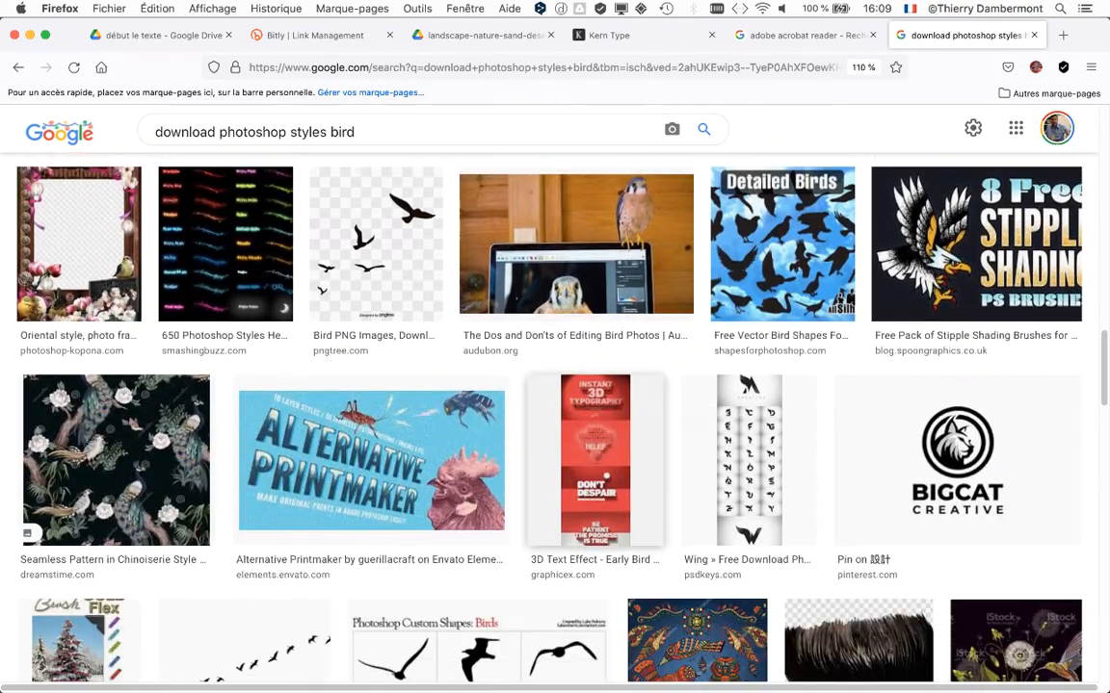
{"action": "scroll", "coordinate": [578, 399], "scroll_direction": "up", "scroll_amount": 2}
{"action": "scroll", "coordinate": [578, 399], "scroll_direction": "down", "scroll_amount": 1}
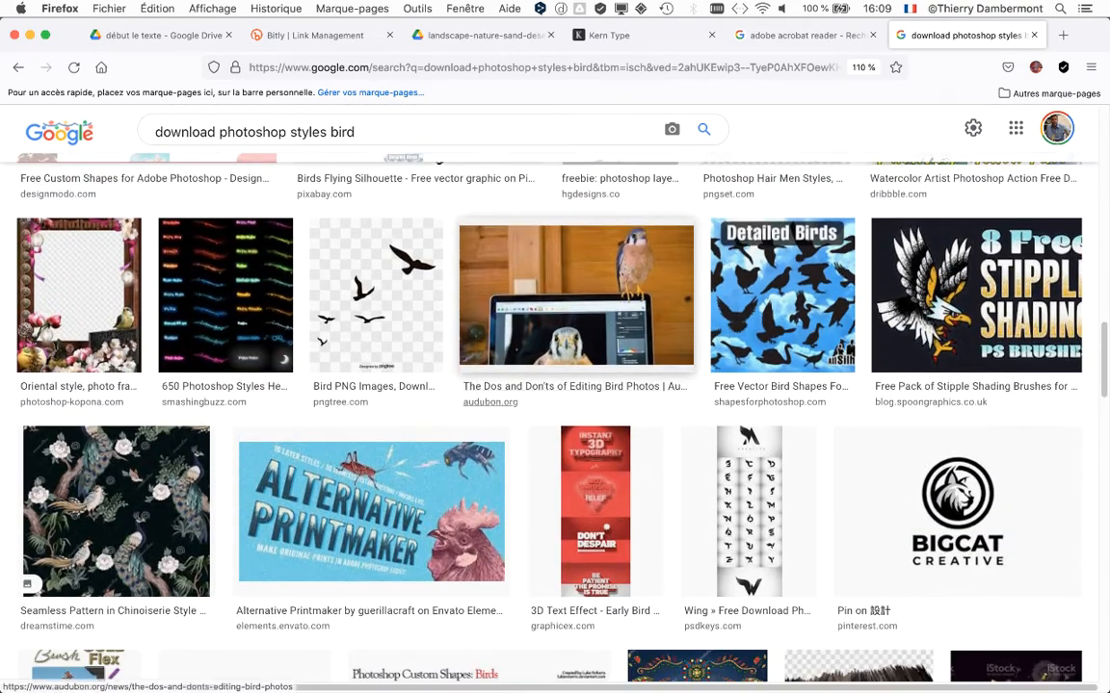
{"action": "scroll", "coordinate": [669, 366], "scroll_direction": "down", "scroll_amount": 8}
{"action": "scroll", "coordinate": [669, 366], "scroll_direction": "up", "scroll_amount": 1}
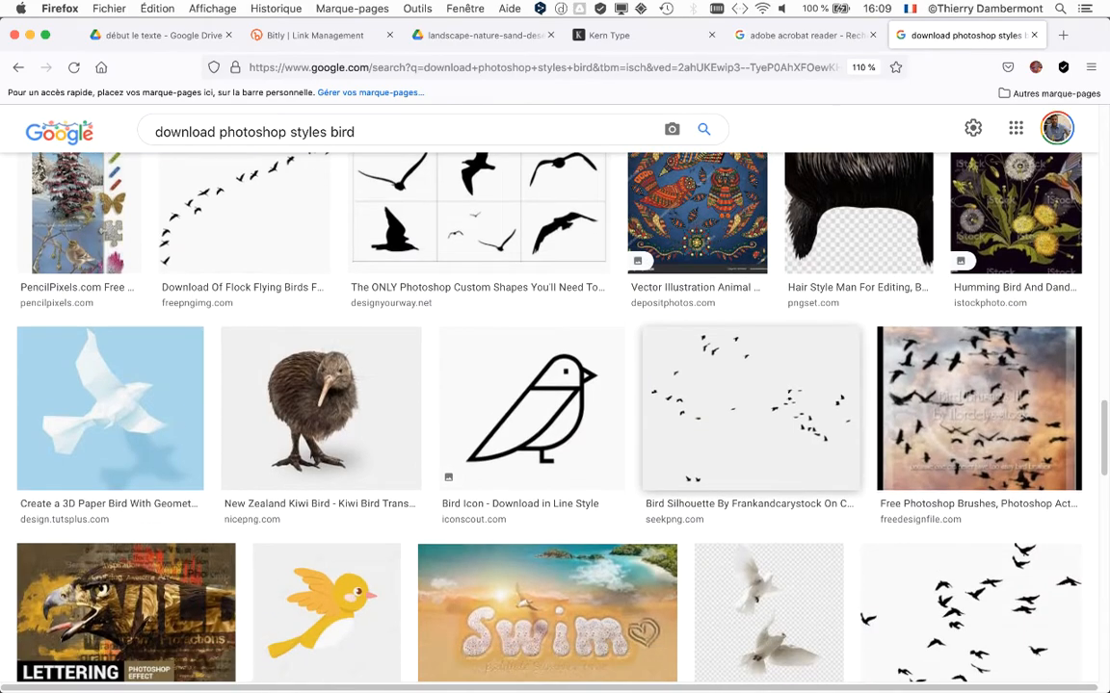
{"action": "scroll", "coordinate": [664, 356], "scroll_direction": "down", "scroll_amount": 7}
{"action": "scroll", "coordinate": [665, 356], "scroll_direction": "down", "scroll_amount": 1}
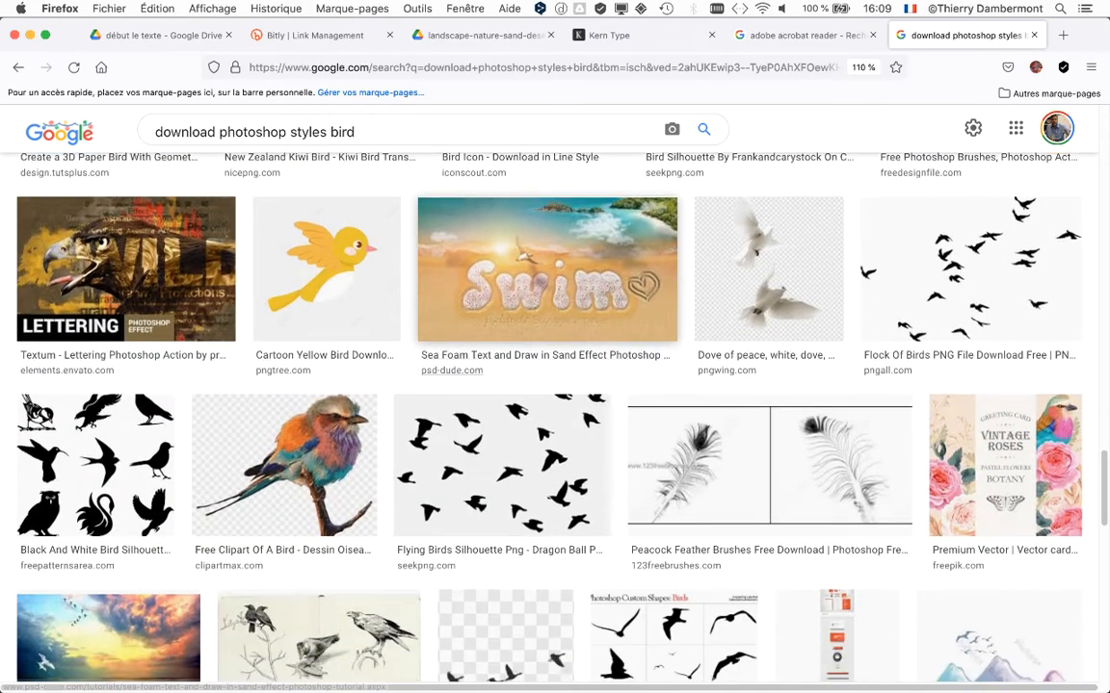
{"action": "scroll", "coordinate": [665, 361], "scroll_direction": "down", "scroll_amount": 13}
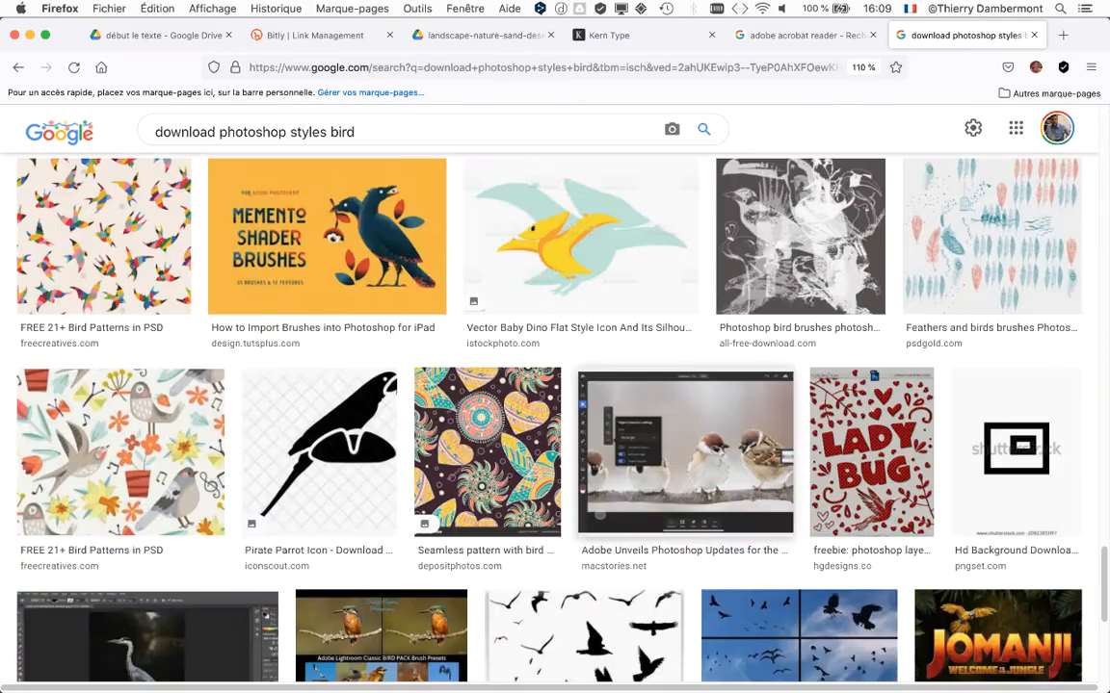
{"action": "scroll", "coordinate": [665, 361], "scroll_direction": "down", "scroll_amount": 3}
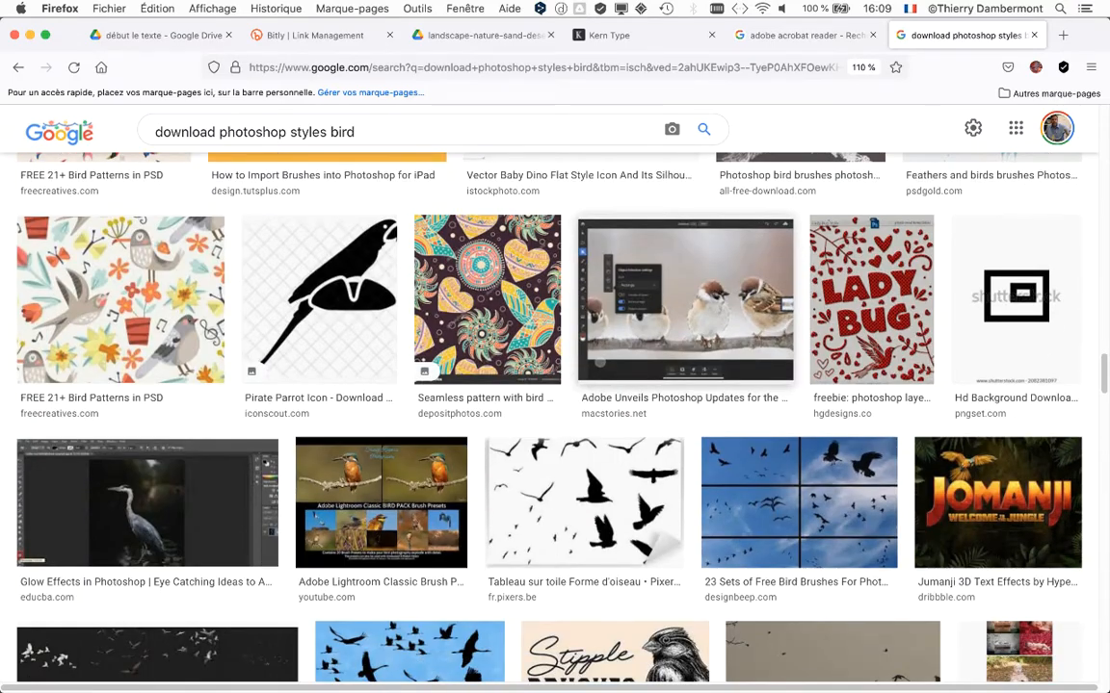
Replace the bird keyword with "glass" and run the image search for "download photoshop styles glass".
{"action": "scroll", "coordinate": [664, 362], "scroll_direction": "up", "scroll_amount": 20}
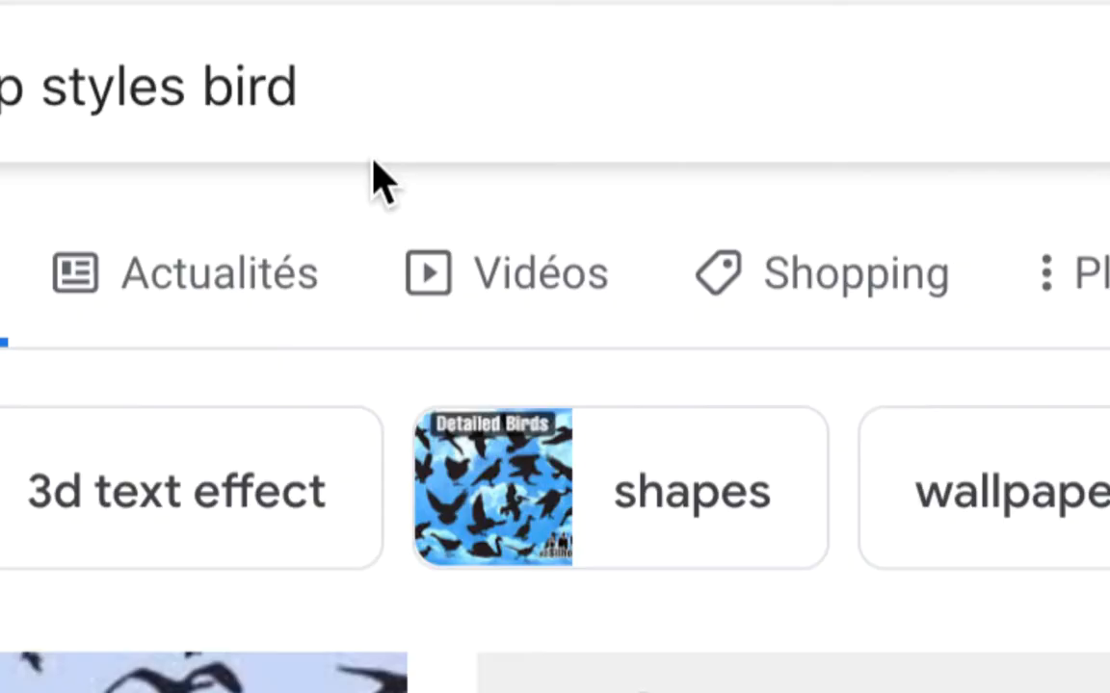
{"action": "double_click", "coordinate": [289, 87]}
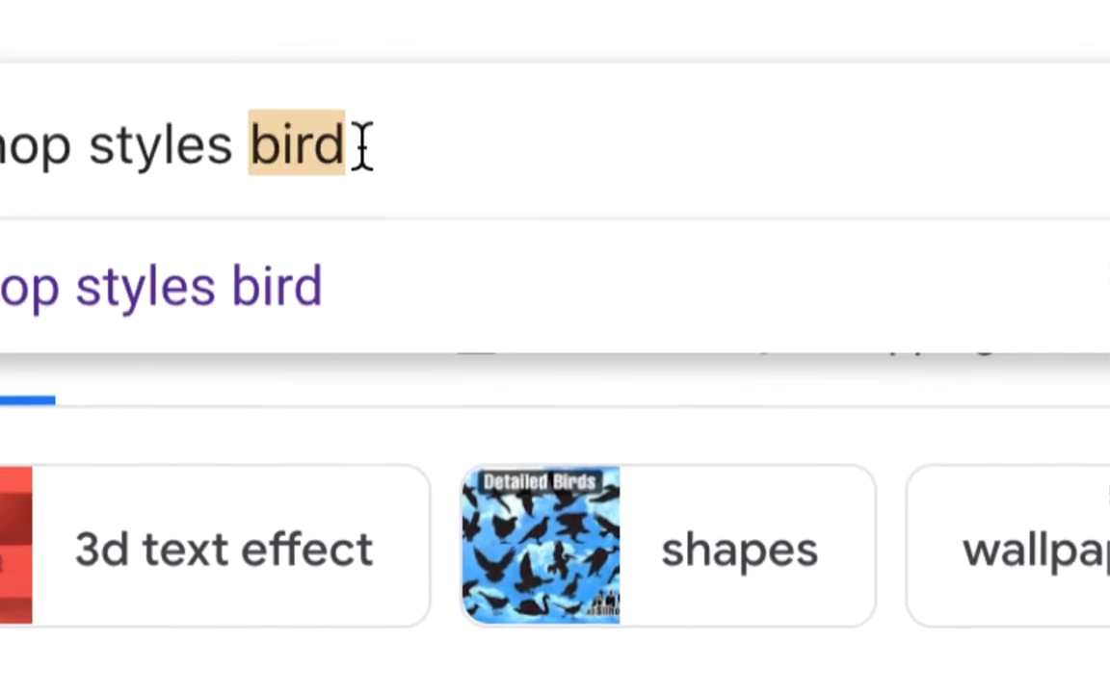
{"action": "type", "text": "glass"}
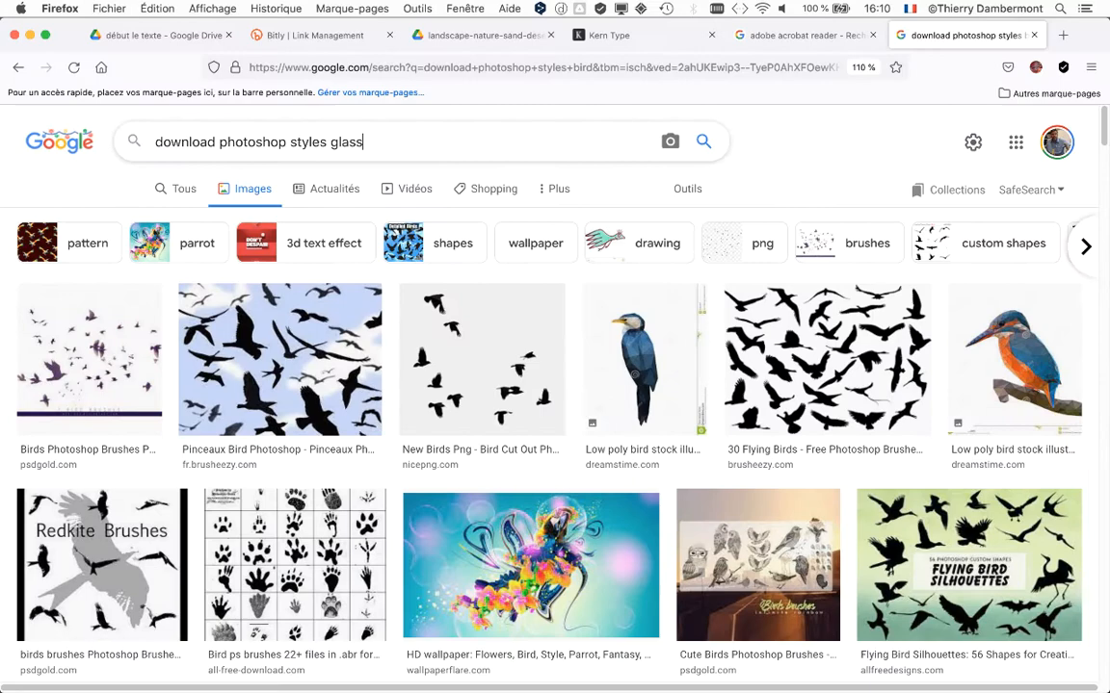
{"action": "key", "text": "Return"}
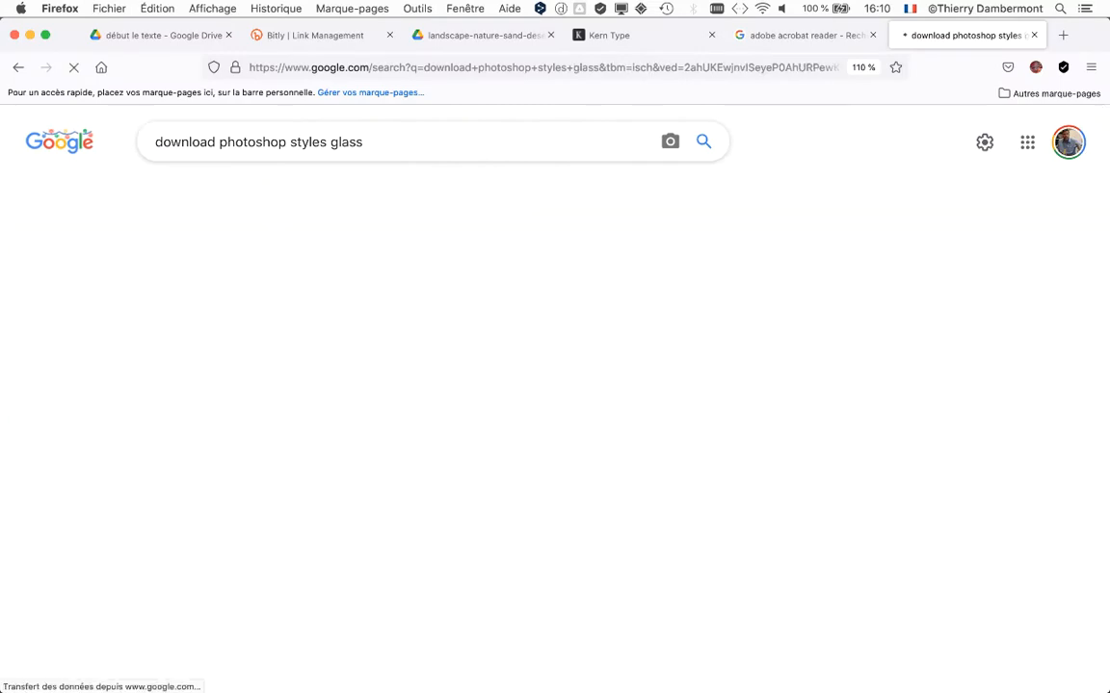
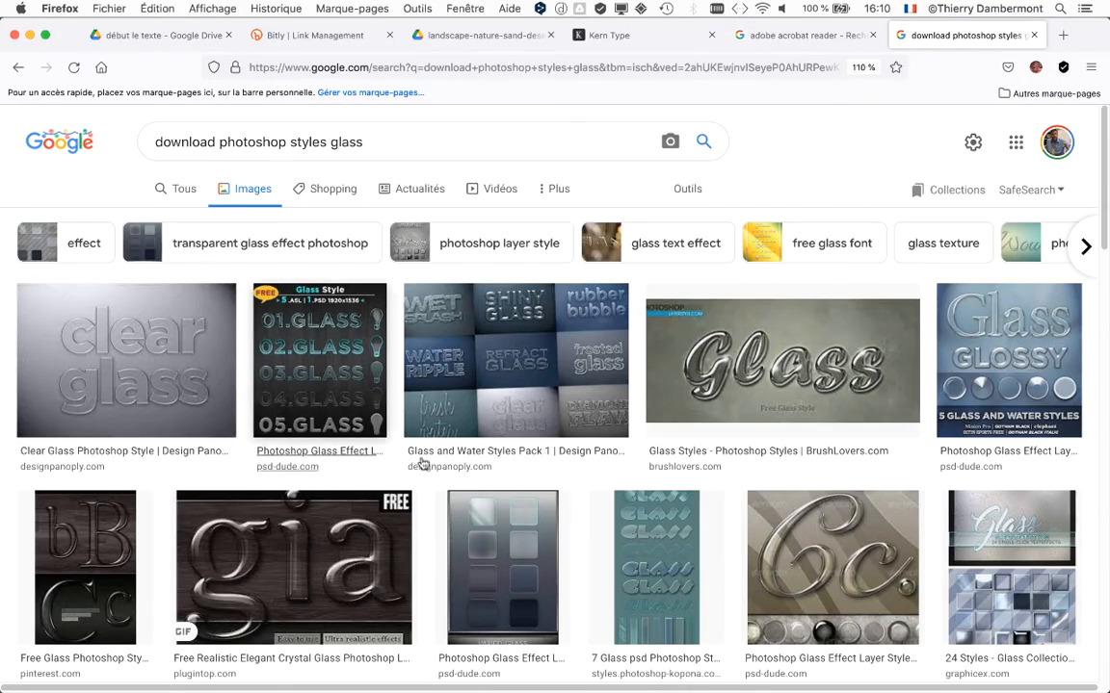
Look through the glass-themed image results for downloadable Photoshop styles.
{"action": "scroll", "coordinate": [435, 462], "scroll_direction": "down", "scroll_amount": 5}
{"action": "scroll", "coordinate": [436, 462], "scroll_direction": "down", "scroll_amount": 6}
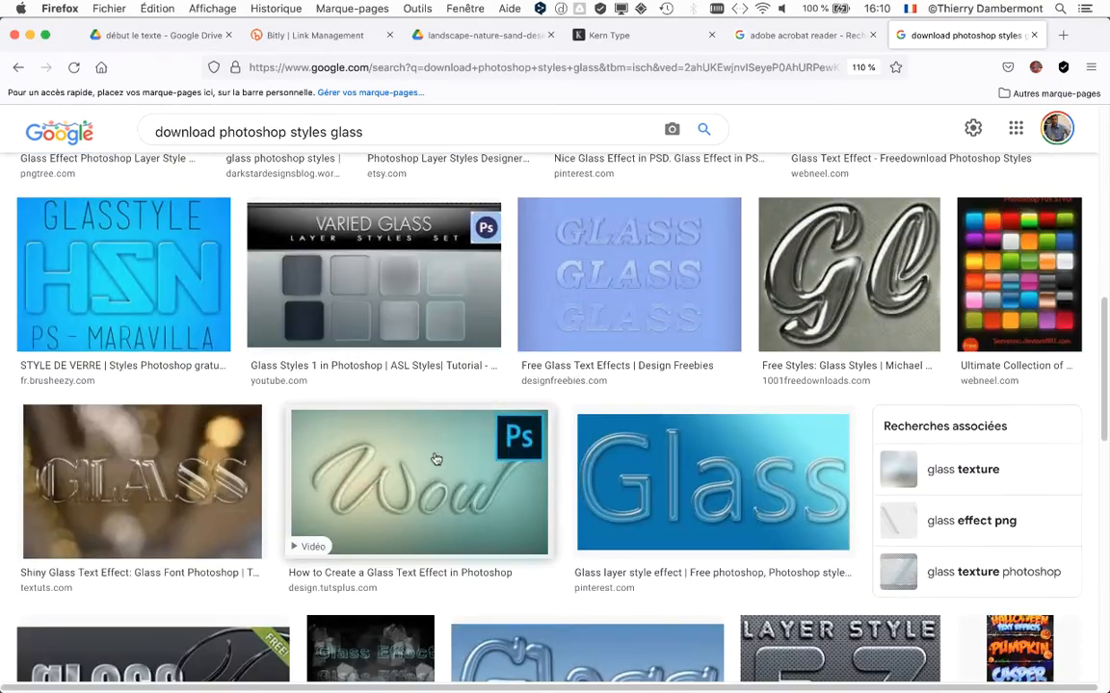
{"action": "scroll", "coordinate": [435, 460], "scroll_direction": "down", "scroll_amount": 9}
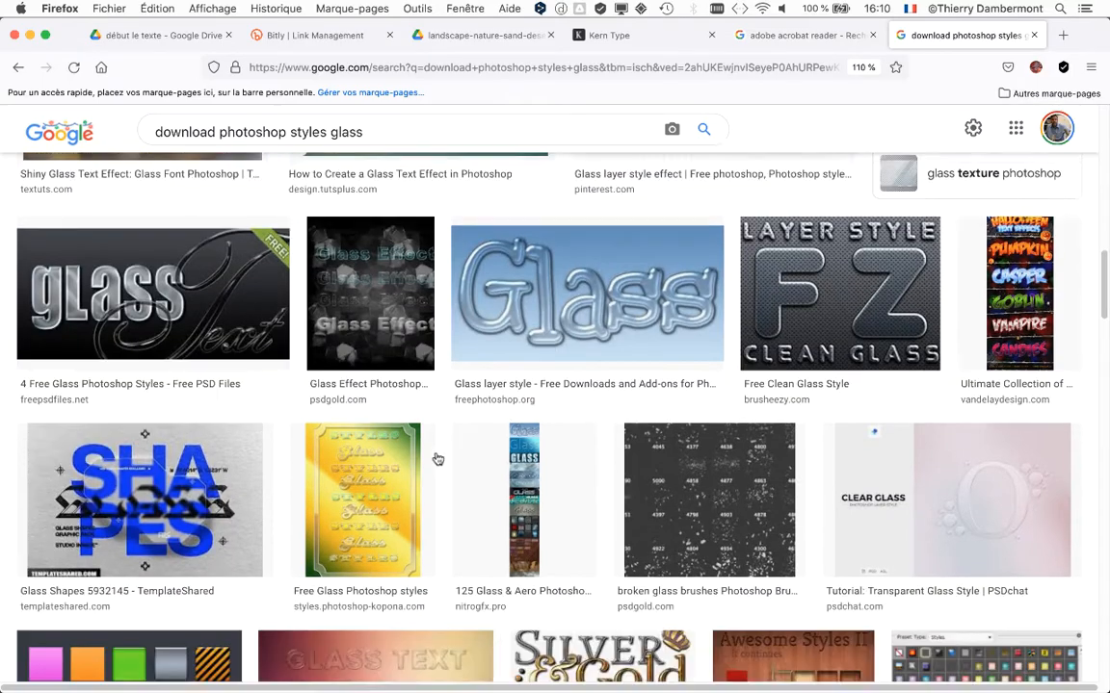
{"action": "scroll", "coordinate": [436, 459], "scroll_direction": "down", "scroll_amount": 10}
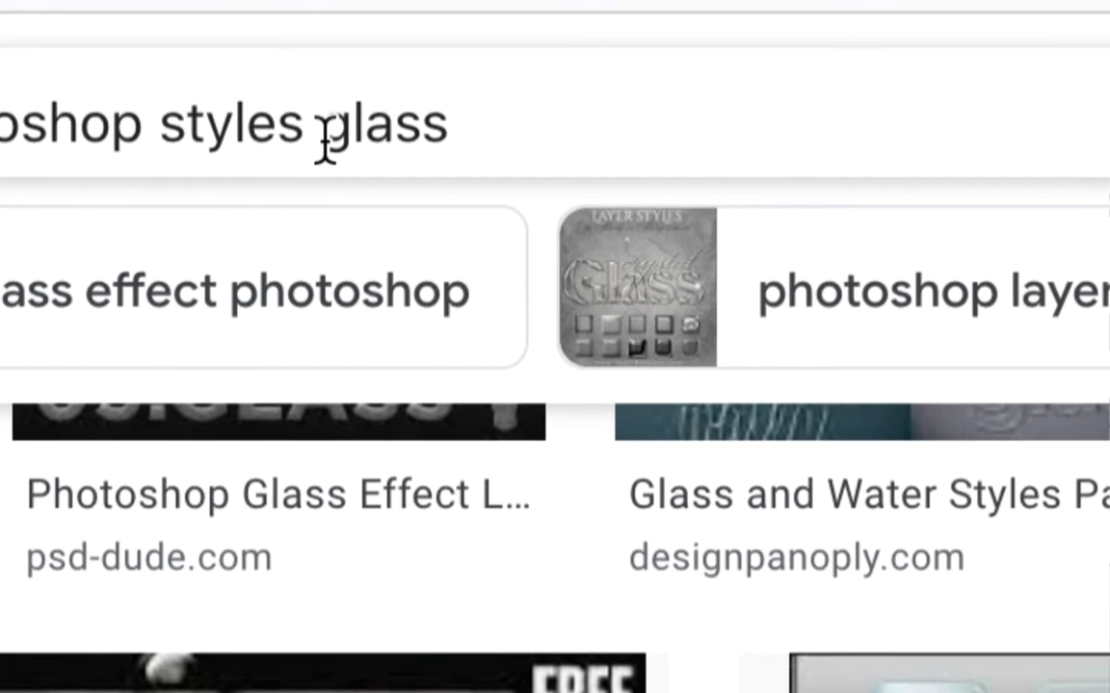
Replace the glass keyword with "fabric" and run the image search for "download photoshop styles fabric".
{"action": "left_click_drag", "start_coordinate": [329, 135], "coordinate": [405, 135]}
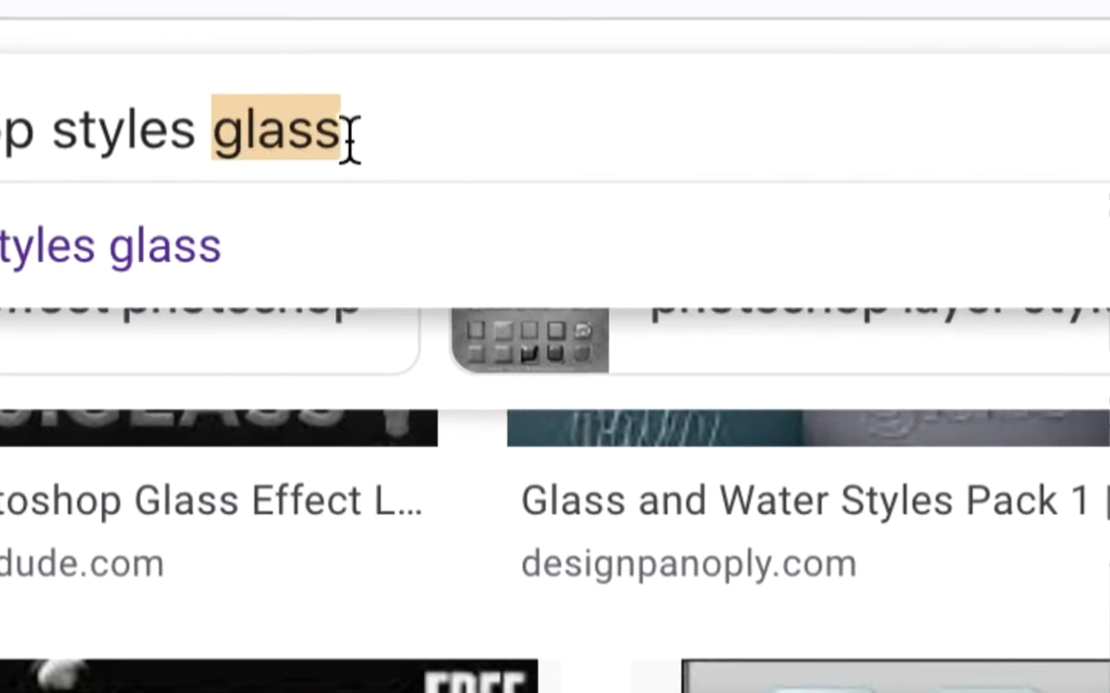
{"action": "type", "text": "fabric"}
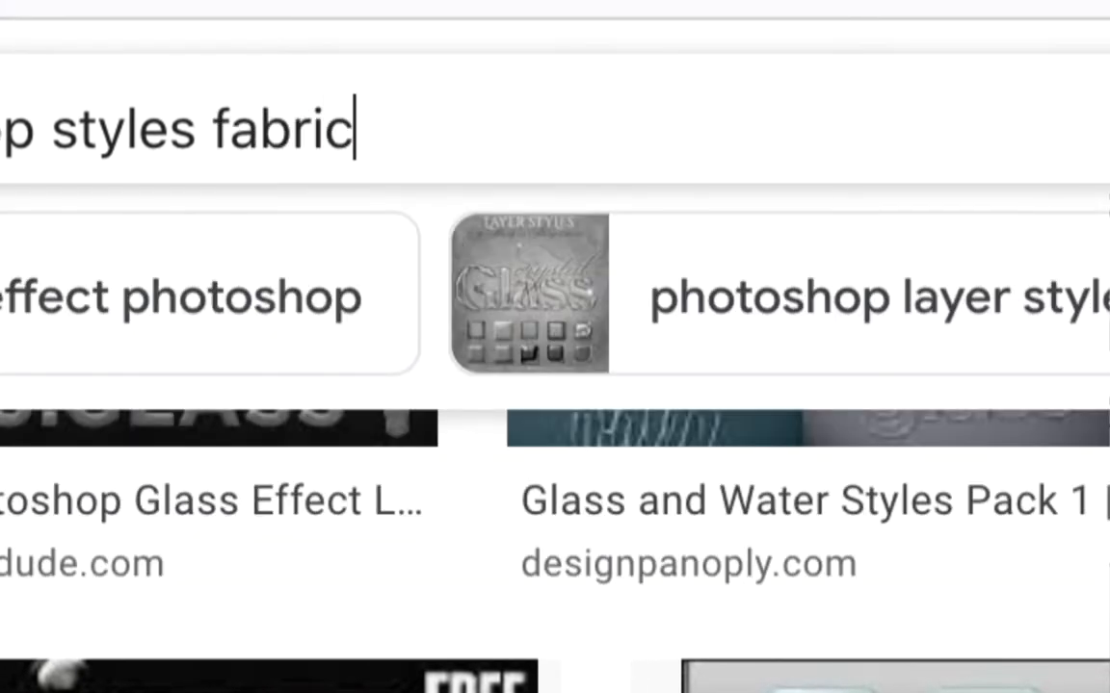
{"action": "key", "text": "Return"}
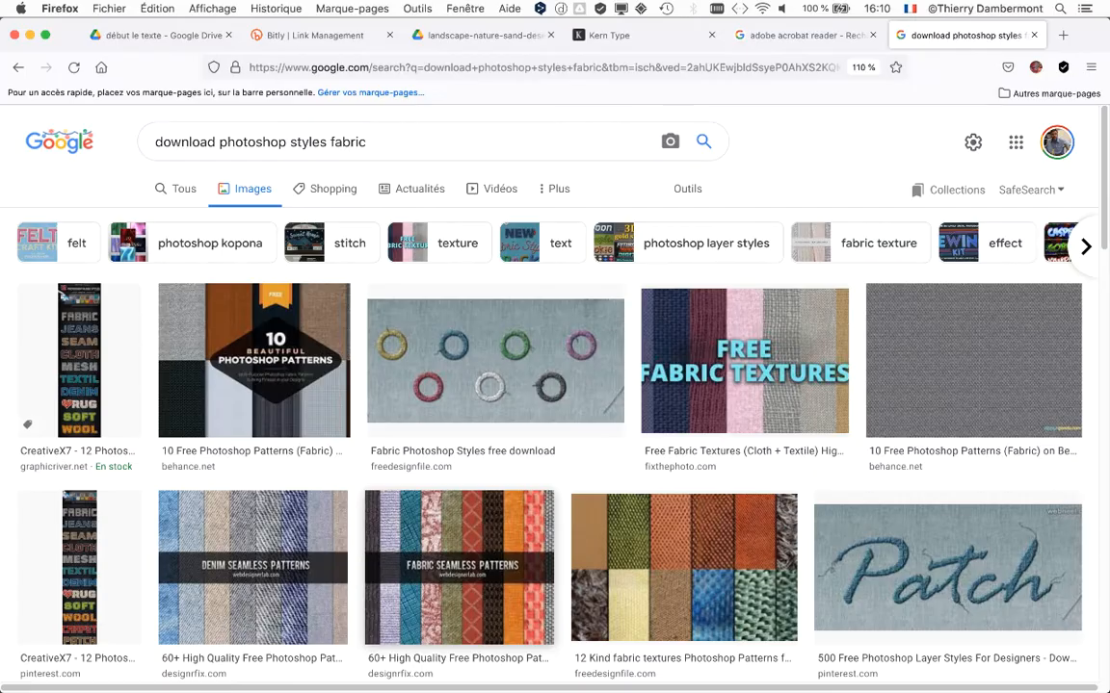
Examine the fabric-themed image results for downloadable Photoshop styles, patterns and text effects.
{"action": "scroll", "coordinate": [555, 414], "scroll_direction": "down", "scroll_amount": 5}
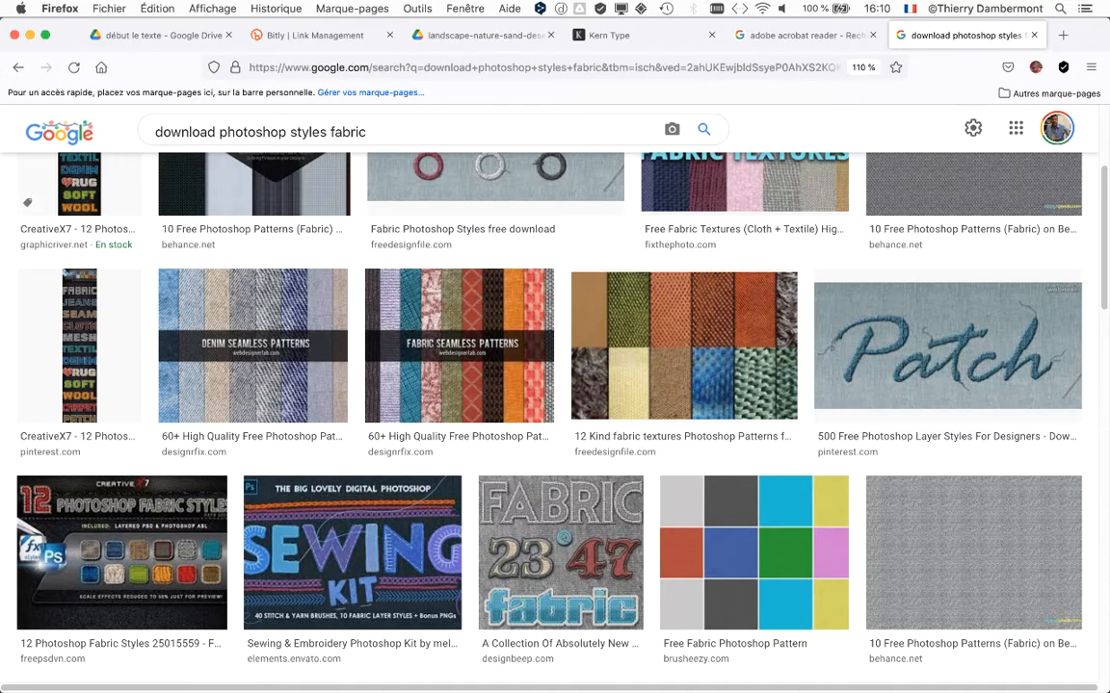
{"action": "scroll", "coordinate": [1056, 390], "scroll_direction": "down", "scroll_amount": 3}
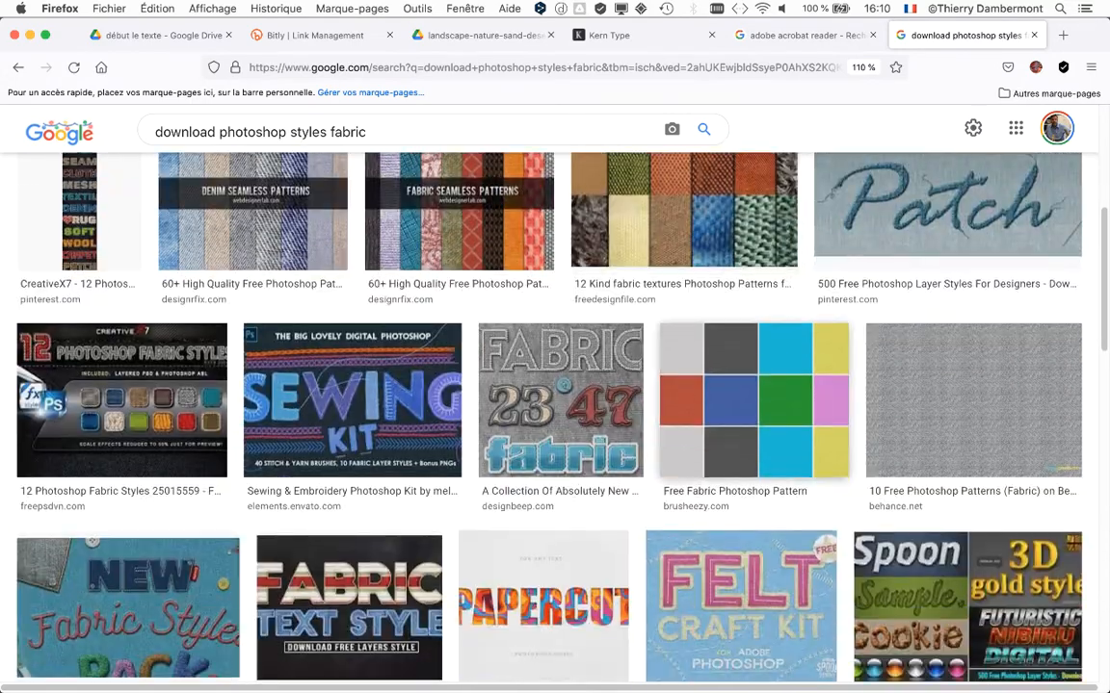
{"action": "scroll", "coordinate": [754, 344], "scroll_direction": "down", "scroll_amount": 2}
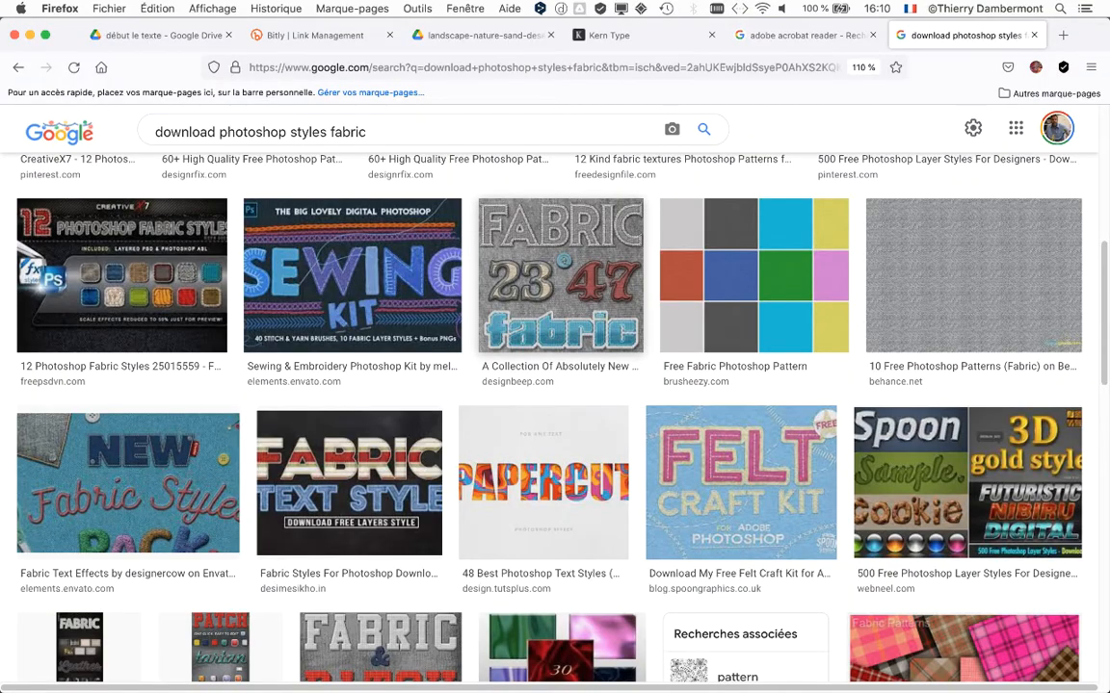
{"action": "scroll", "coordinate": [555, 414], "scroll_direction": "down", "scroll_amount": 12}
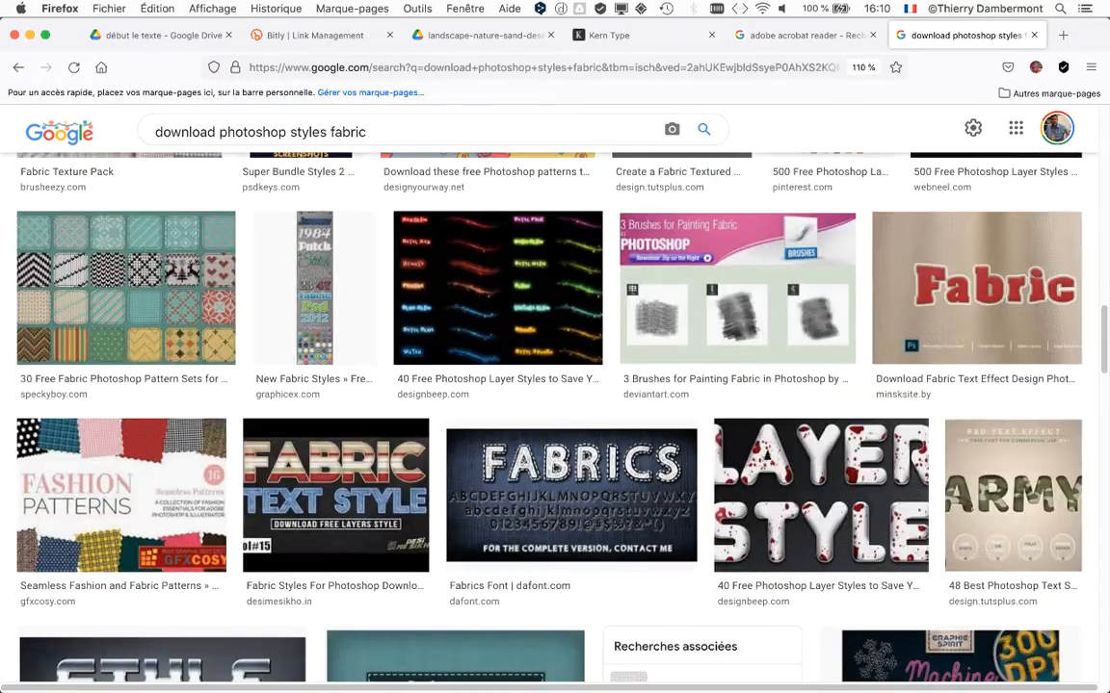
{"action": "scroll", "coordinate": [555, 414], "scroll_direction": "down", "scroll_amount": 2}
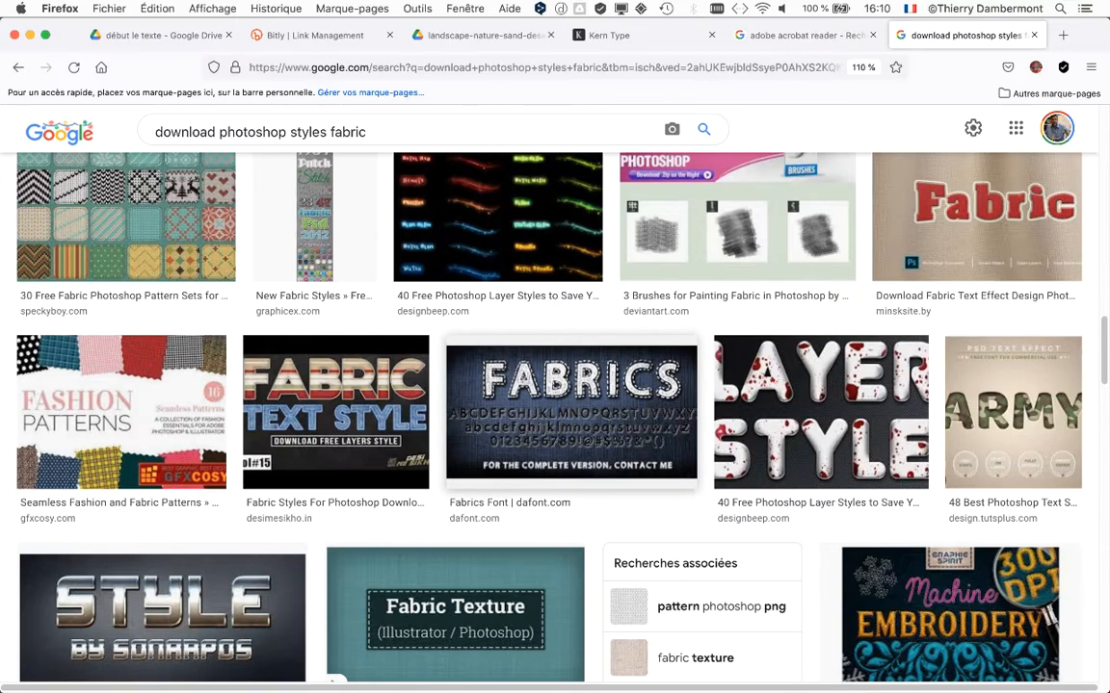
{"action": "scroll", "coordinate": [555, 415], "scroll_direction": "down", "scroll_amount": 5}
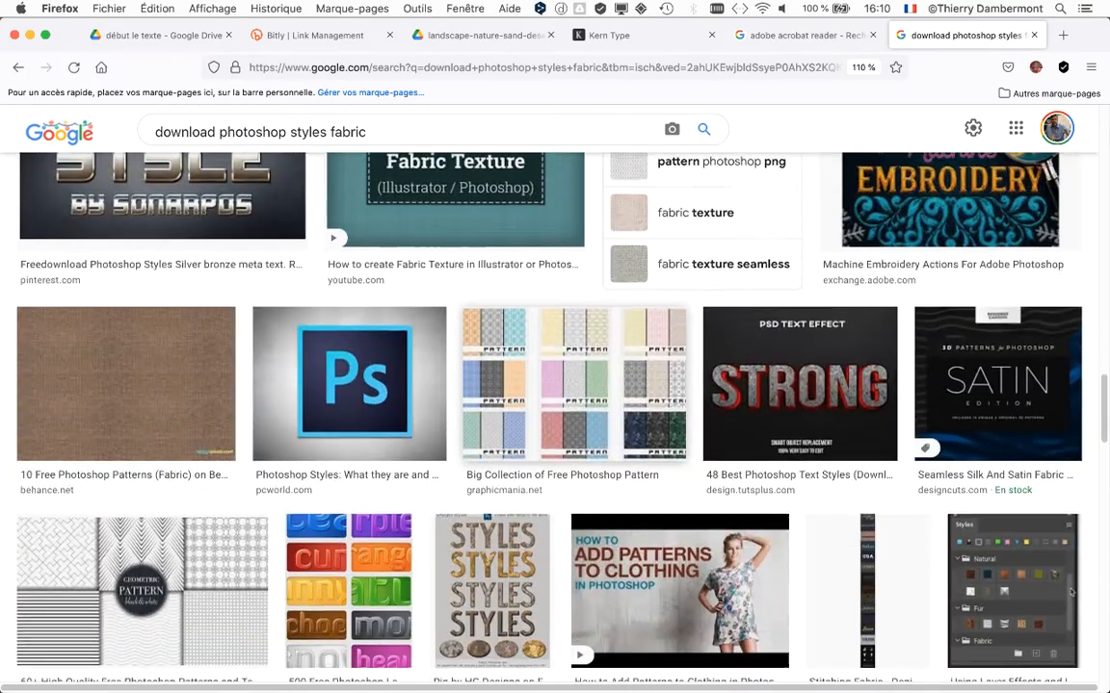
{"action": "scroll", "coordinate": [555, 414], "scroll_direction": "down", "scroll_amount": 2}
{"action": "scroll", "coordinate": [554, 414], "scroll_direction": "down", "scroll_amount": 3}
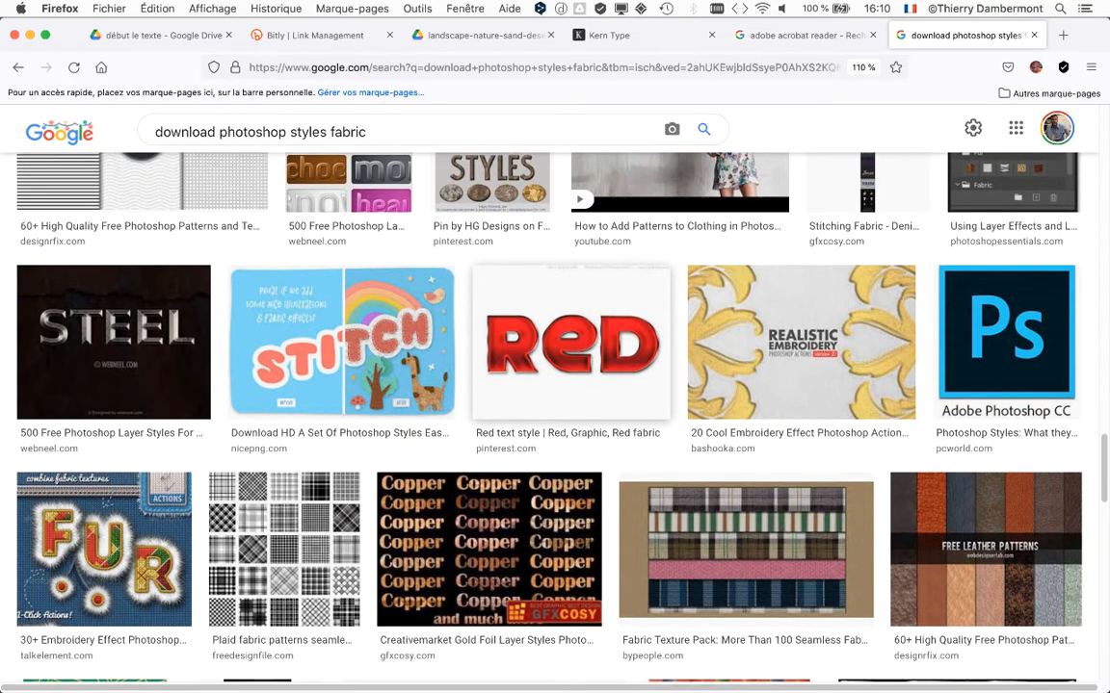
{"action": "scroll", "coordinate": [481, 405], "scroll_direction": "down", "scroll_amount": 4}
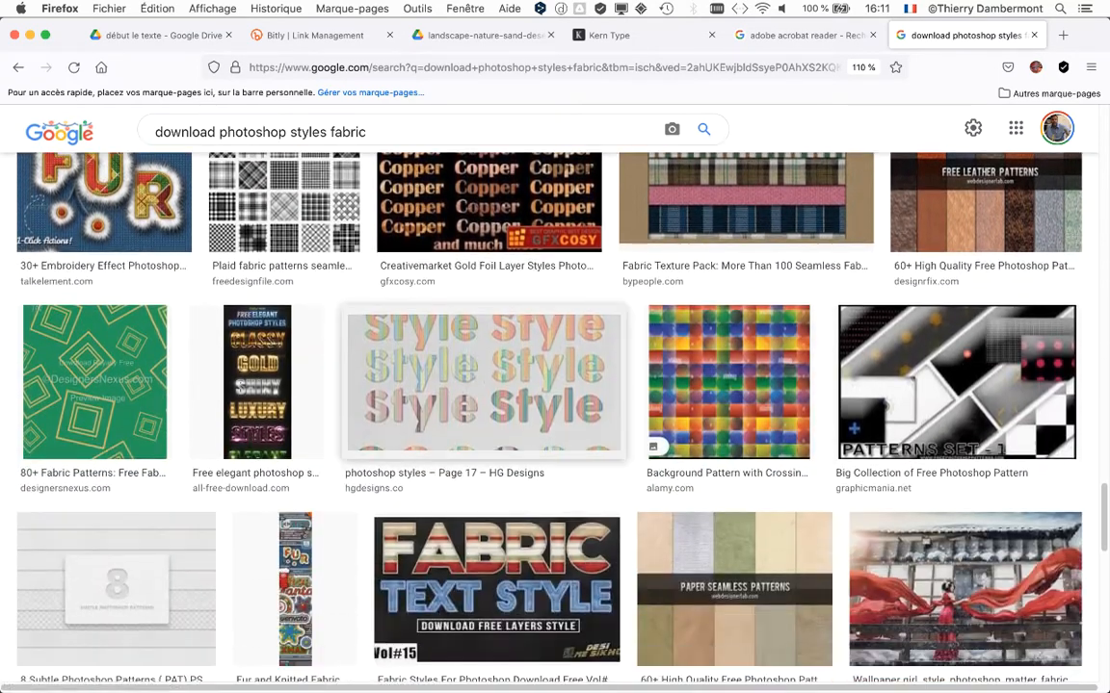
{"action": "scroll", "coordinate": [481, 405], "scroll_direction": "down", "scroll_amount": 2}
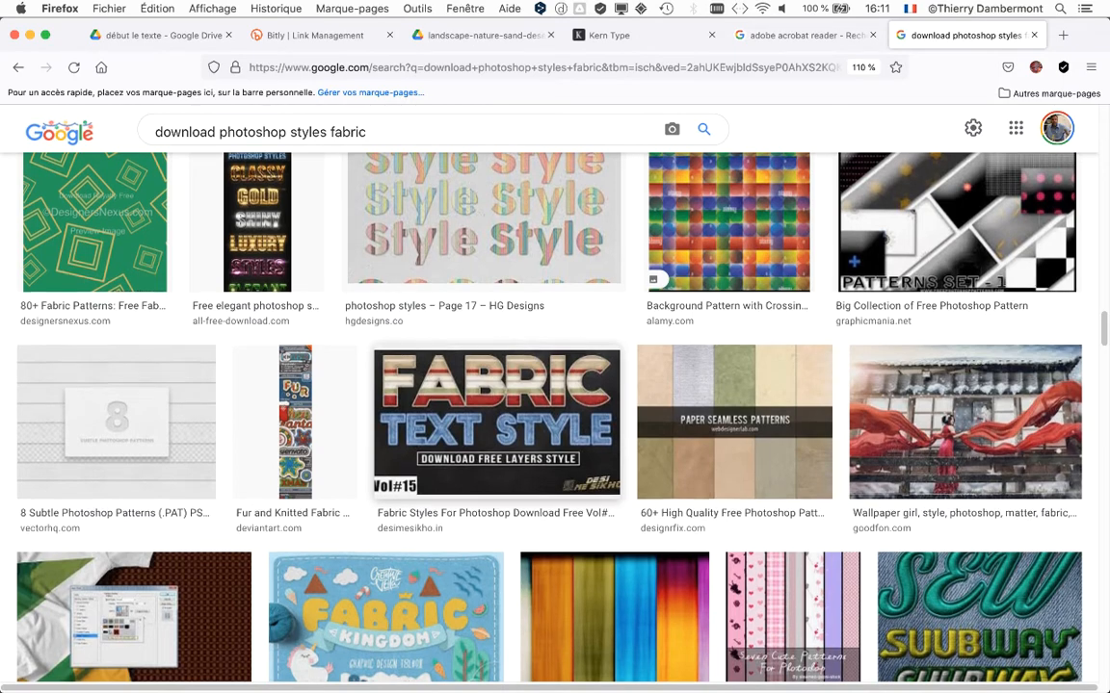
{"action": "scroll", "coordinate": [555, 415], "scroll_direction": "down", "scroll_amount": 3}
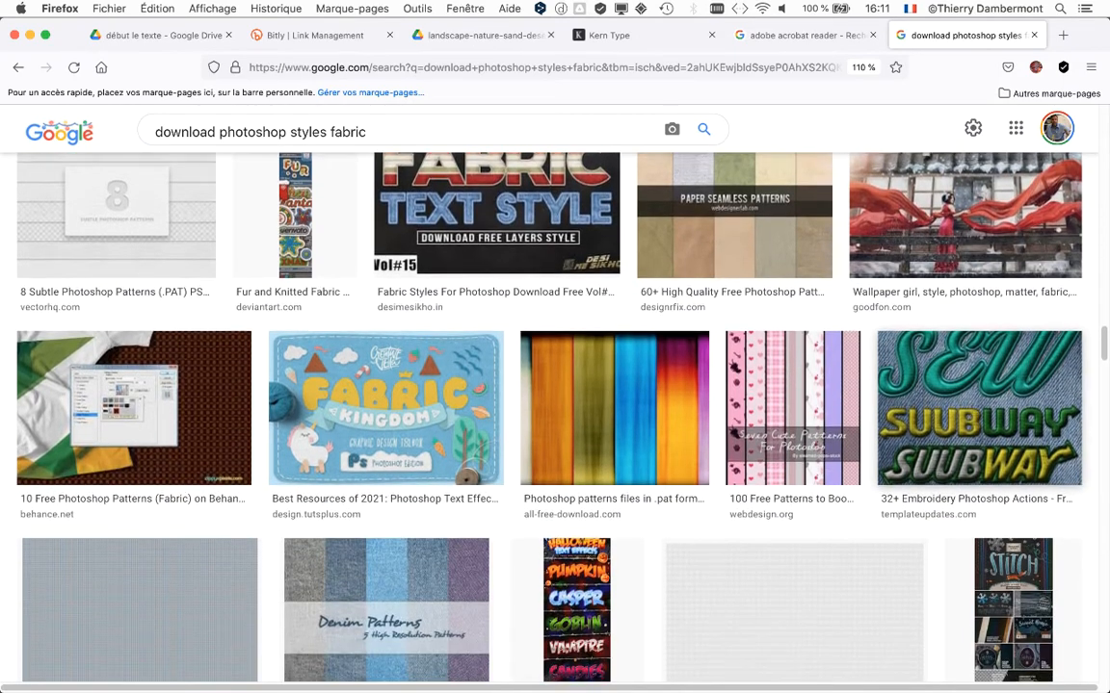
{"action": "scroll", "coordinate": [554, 414], "scroll_direction": "down", "scroll_amount": 1}
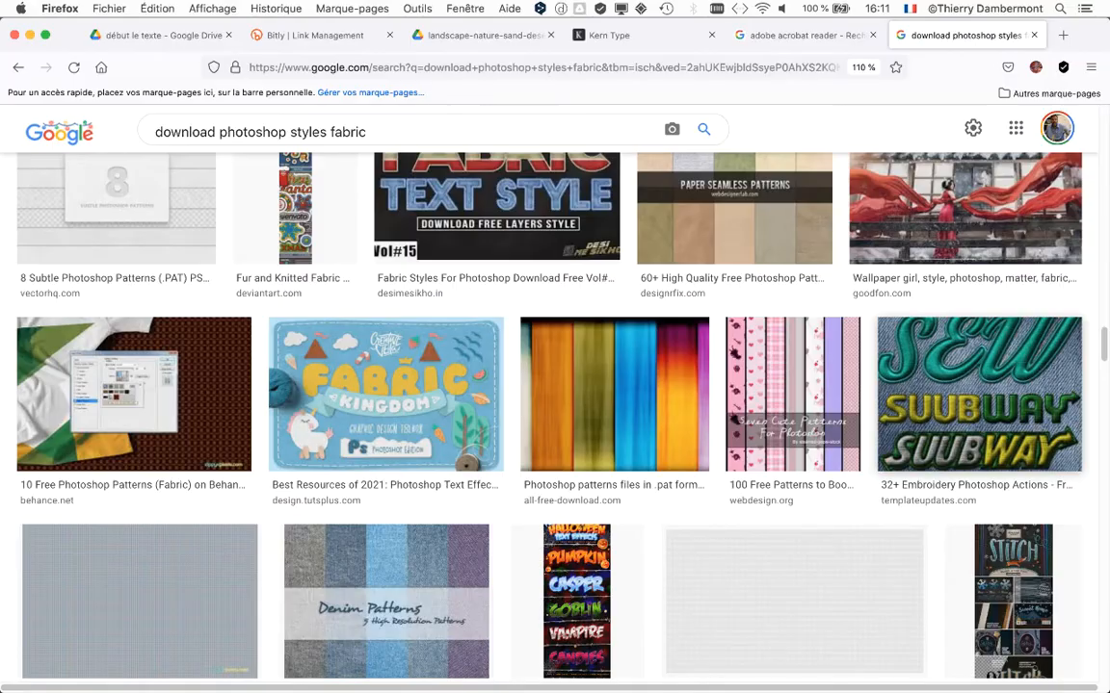
{"action": "scroll", "coordinate": [1062, 440], "scroll_direction": "down", "scroll_amount": 4}
{"action": "scroll", "coordinate": [554, 415], "scroll_direction": "down", "scroll_amount": 8}
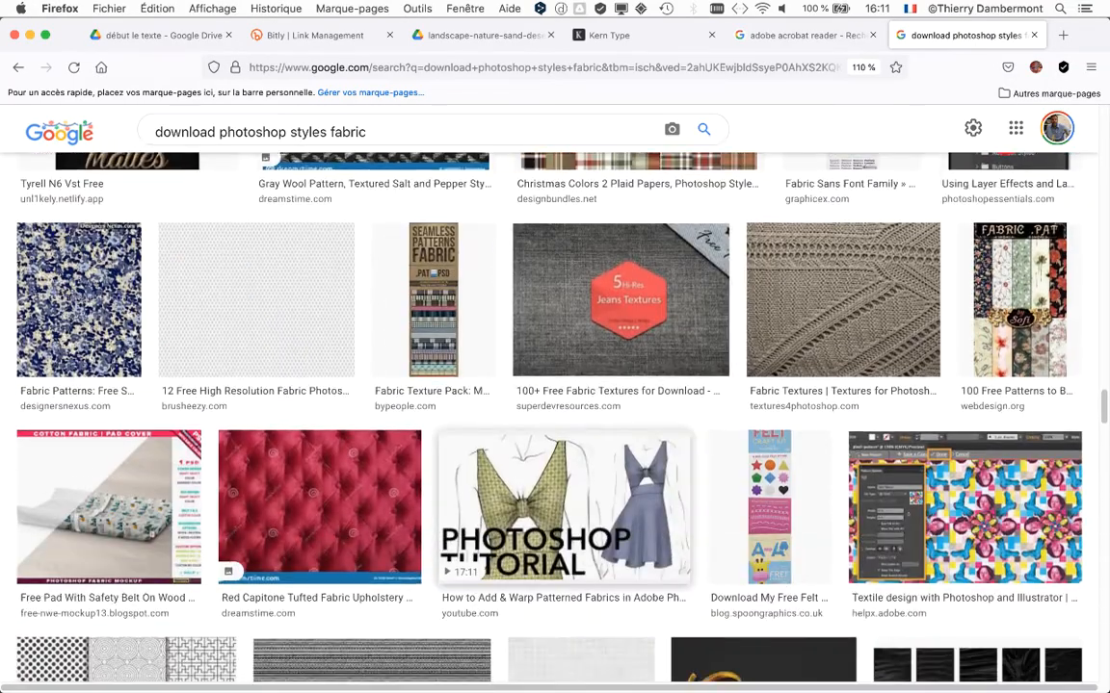
{"action": "scroll", "coordinate": [555, 414], "scroll_direction": "down", "scroll_amount": 3}
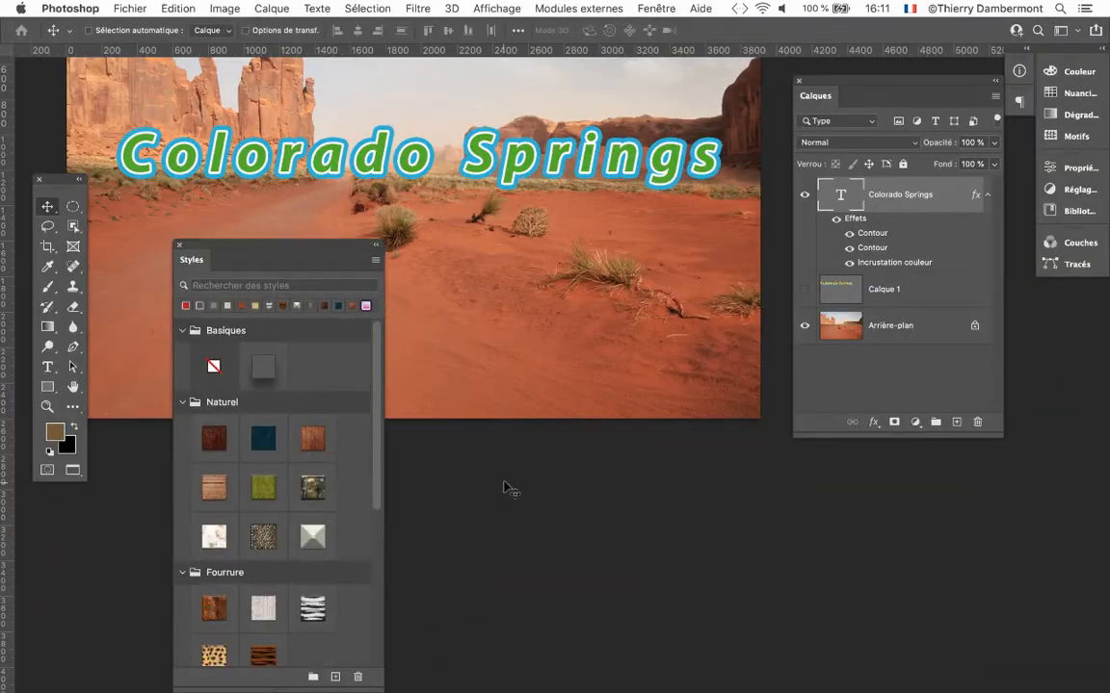
Switch to Photoshop and try Naturel preset styles on the Colorado Springs text, settling on the horizontal wood plank style.
{"action": "left_click", "coordinate": [214, 440]}
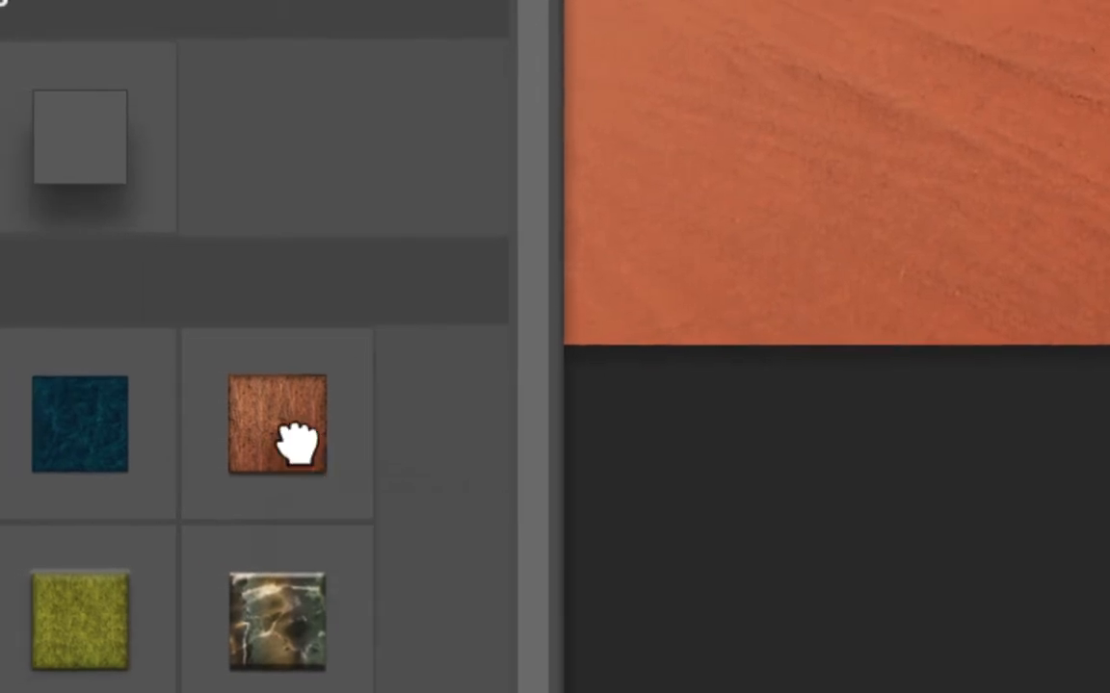
{"action": "left_click", "coordinate": [296, 441]}
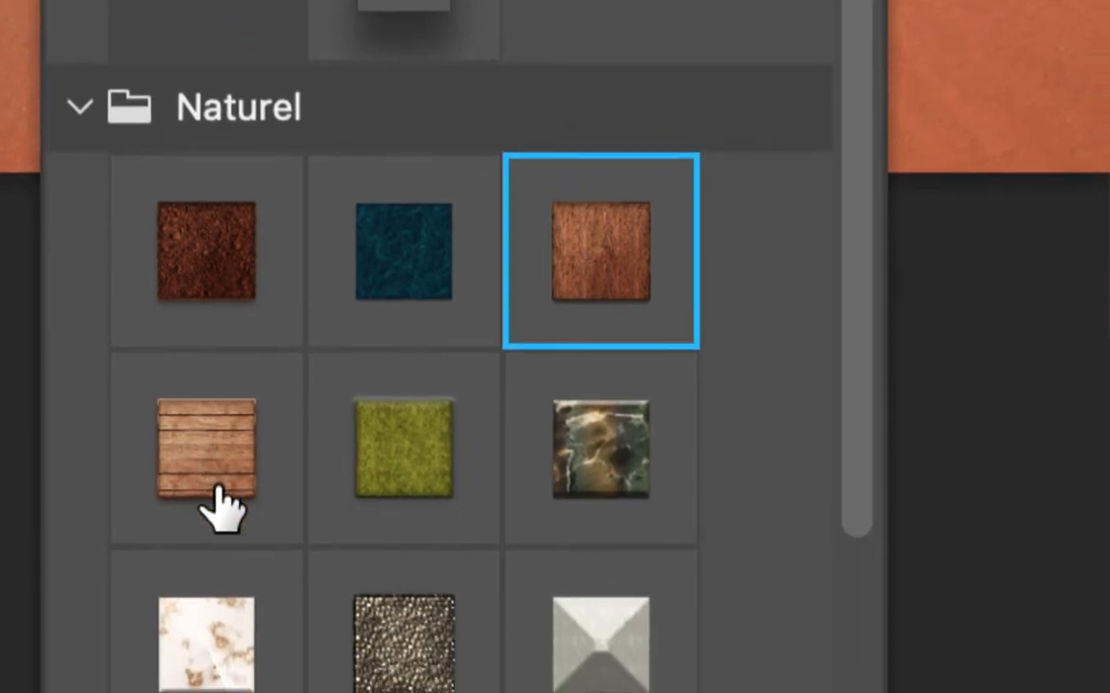
{"action": "left_click", "coordinate": [218, 494]}
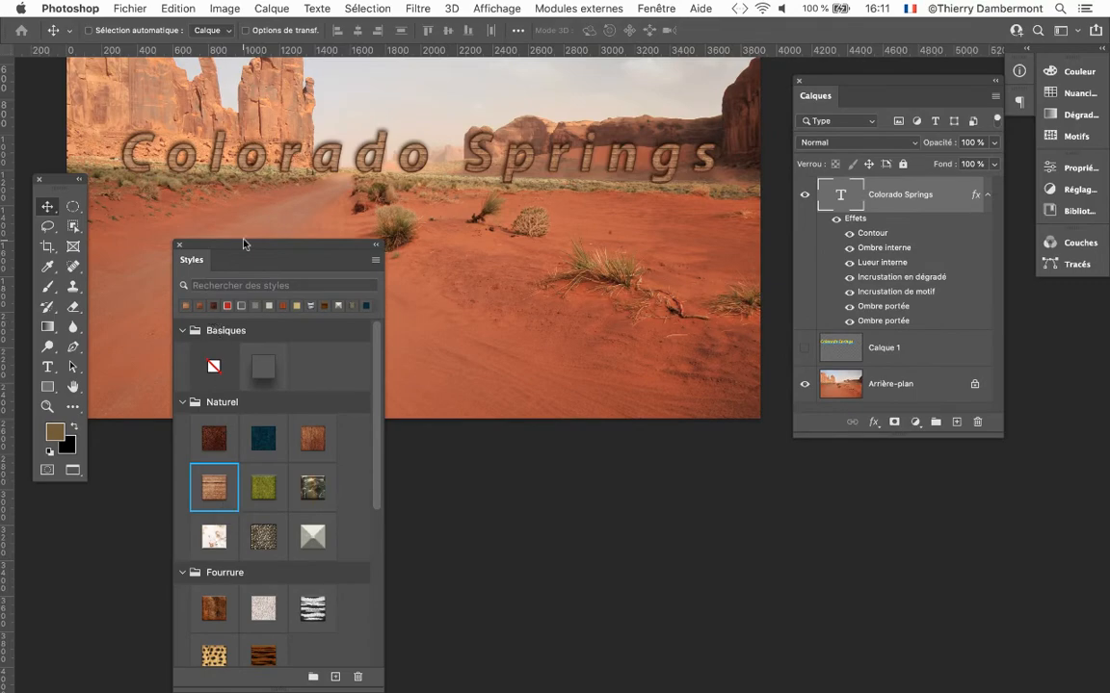
Close the Styles panel and inspect the wood texture on the Colorado Springs letters up close.
{"action": "left_click_drag", "start_coordinate": [244, 245], "coordinate": [259, 460]}
{"action": "scroll", "coordinate": [235, 164], "scroll_direction": "up", "scroll_amount": 10}
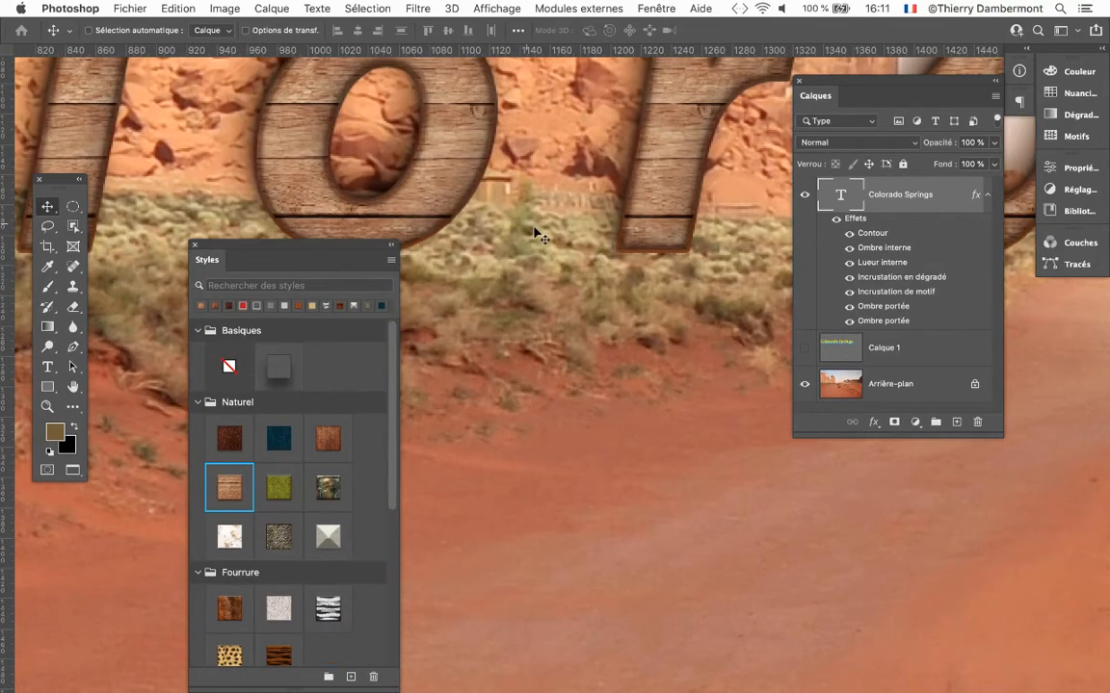
{"action": "left_click", "coordinate": [194, 246]}
{"action": "left_click_drag", "start_coordinate": [523, 253], "coordinate": [366, 419]}
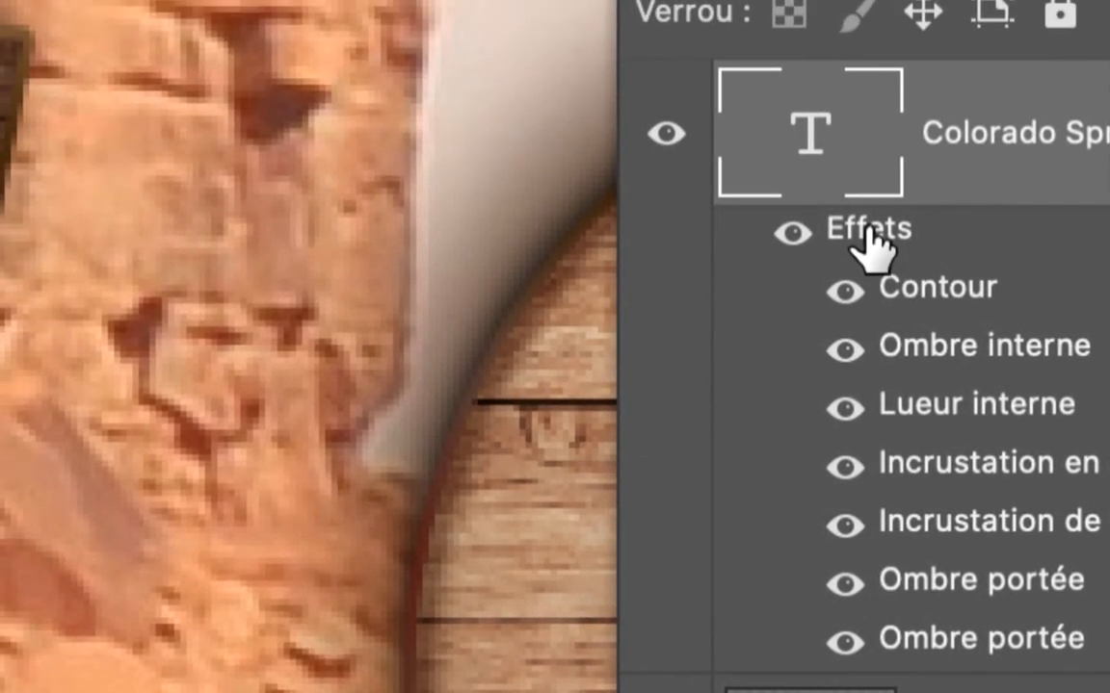
Open the layer style settings of the Colorado Springs text and display its gradient overlay (Incrustation en dégradé) options beside the letters.
{"action": "double_click", "coordinate": [868, 231]}
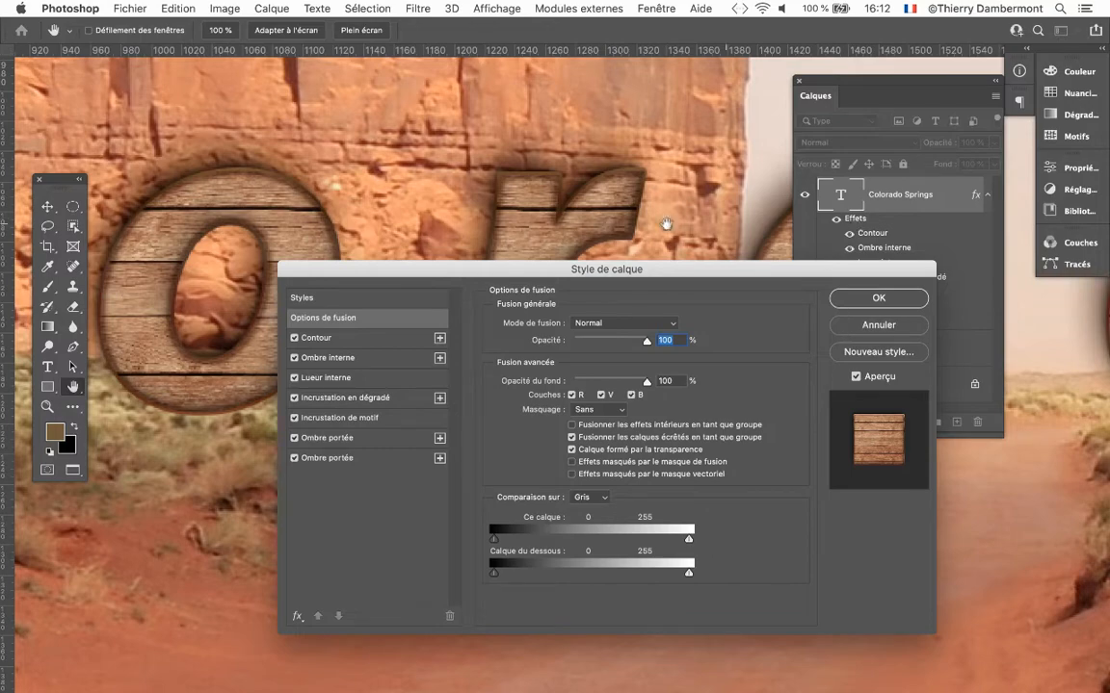
{"action": "left_click_drag", "start_coordinate": [503, 267], "coordinate": [798, 106]}
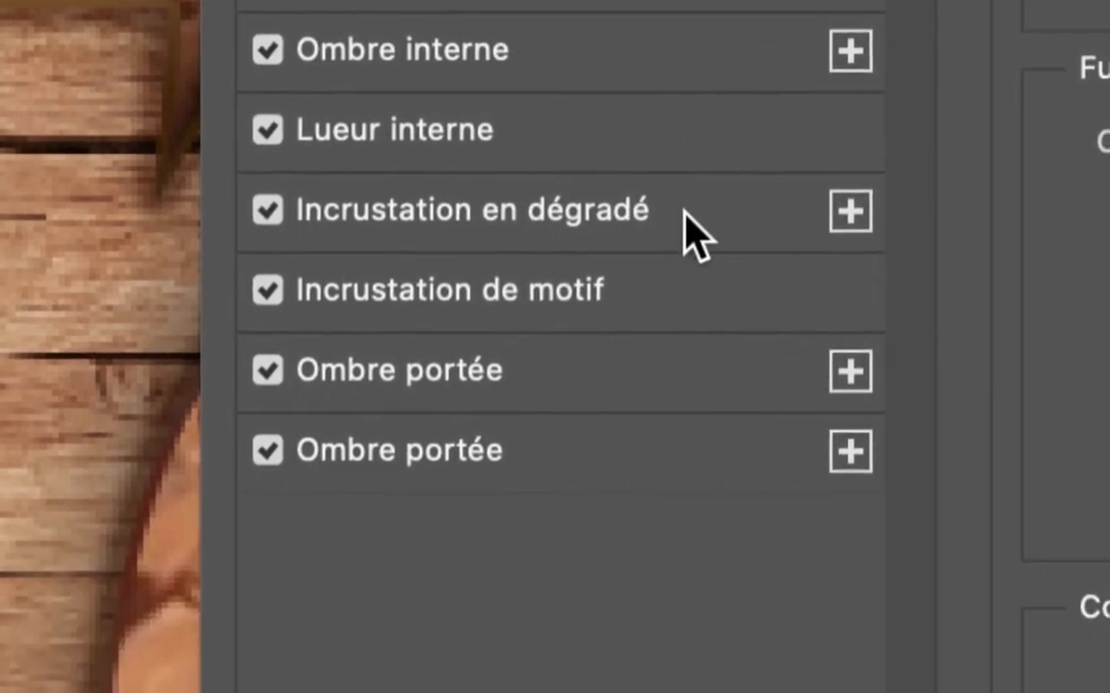
{"action": "left_click", "coordinate": [690, 234]}
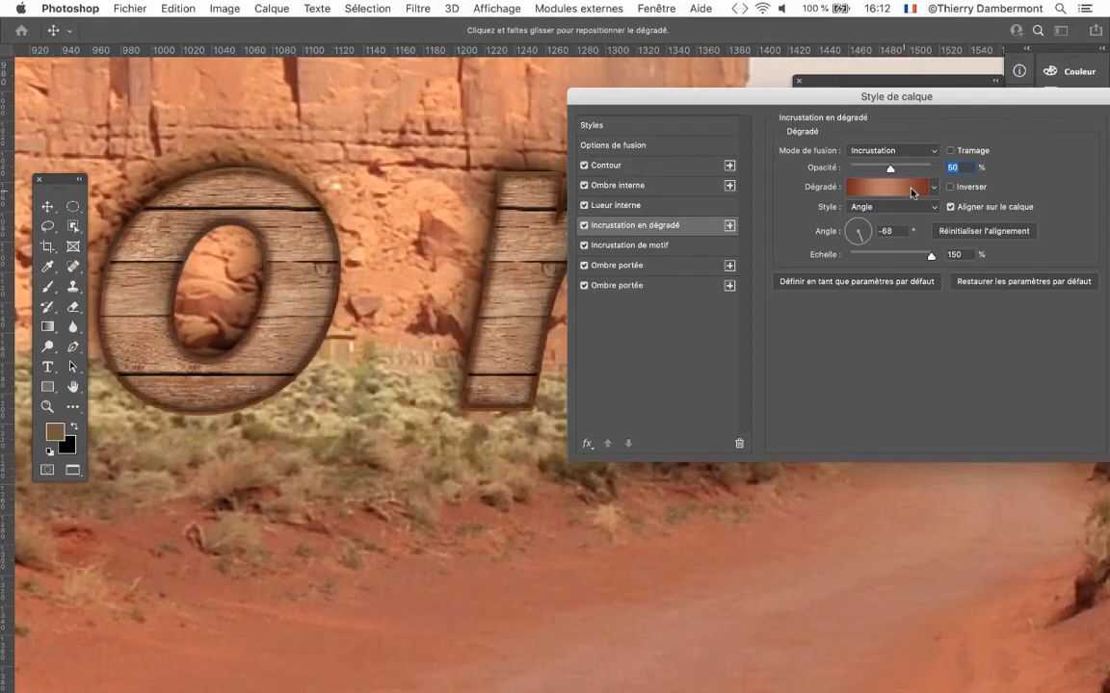
Try several gradient presets from the Violets group on the wooden text's gradient overlay.
{"action": "left_click", "coordinate": [933, 188]}
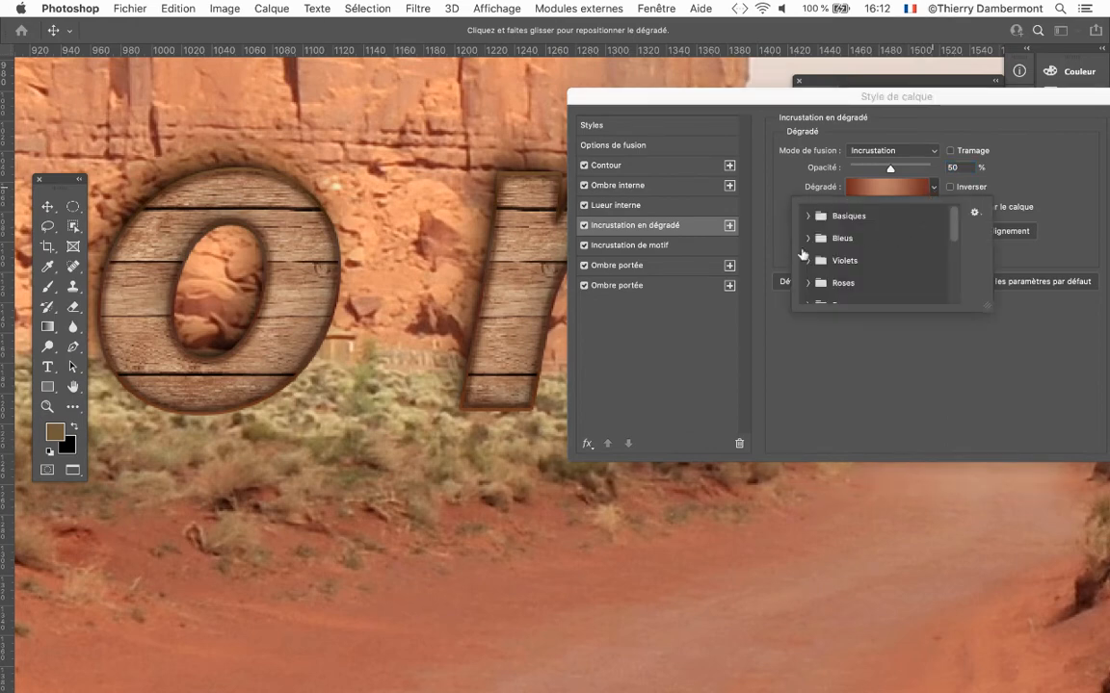
{"action": "left_click", "coordinate": [808, 260]}
{"action": "left_click", "coordinate": [852, 286]}
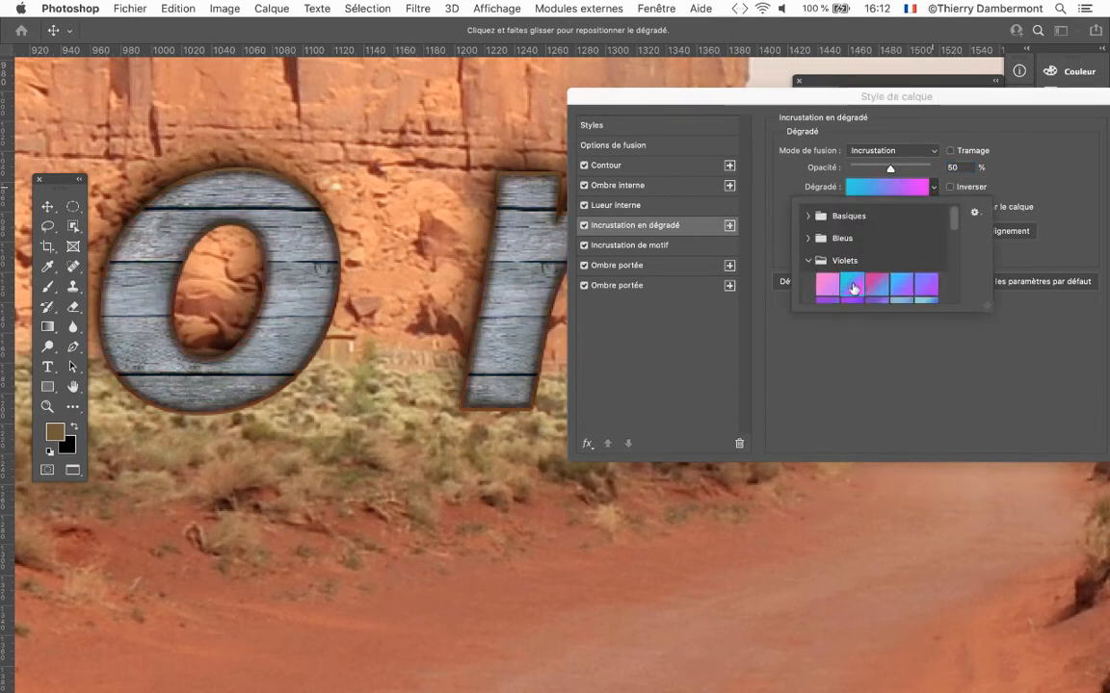
{"action": "left_click", "coordinate": [877, 286]}
{"action": "scroll", "coordinate": [905, 289], "scroll_direction": "down", "scroll_amount": 3}
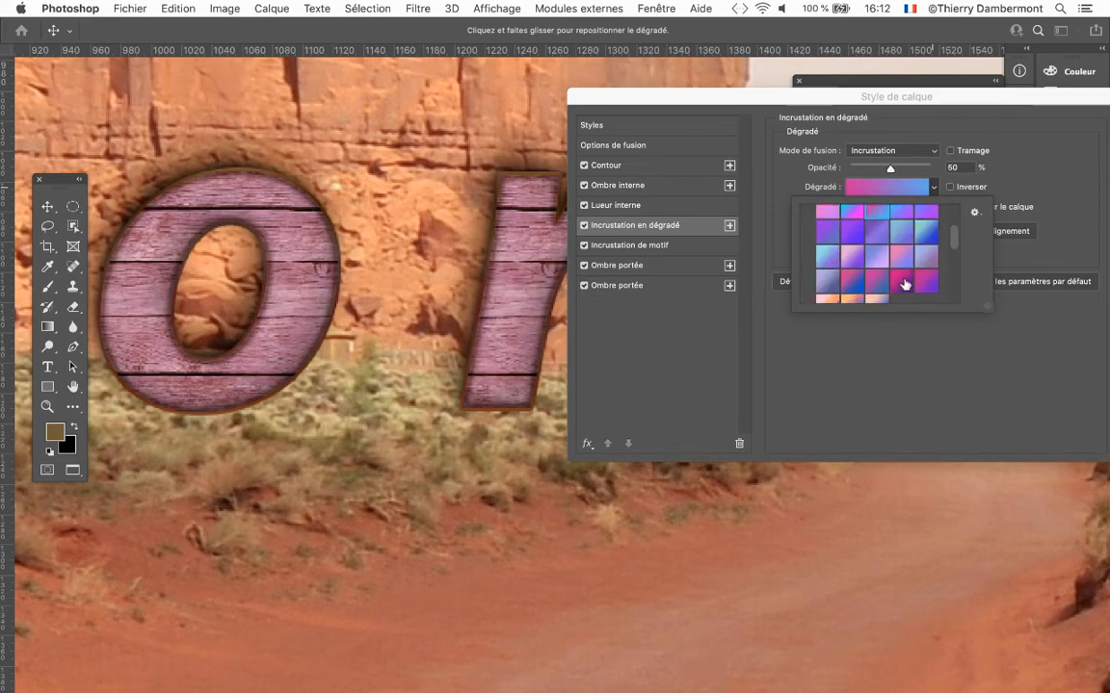
{"action": "scroll", "coordinate": [885, 265], "scroll_direction": "up", "scroll_amount": 3}
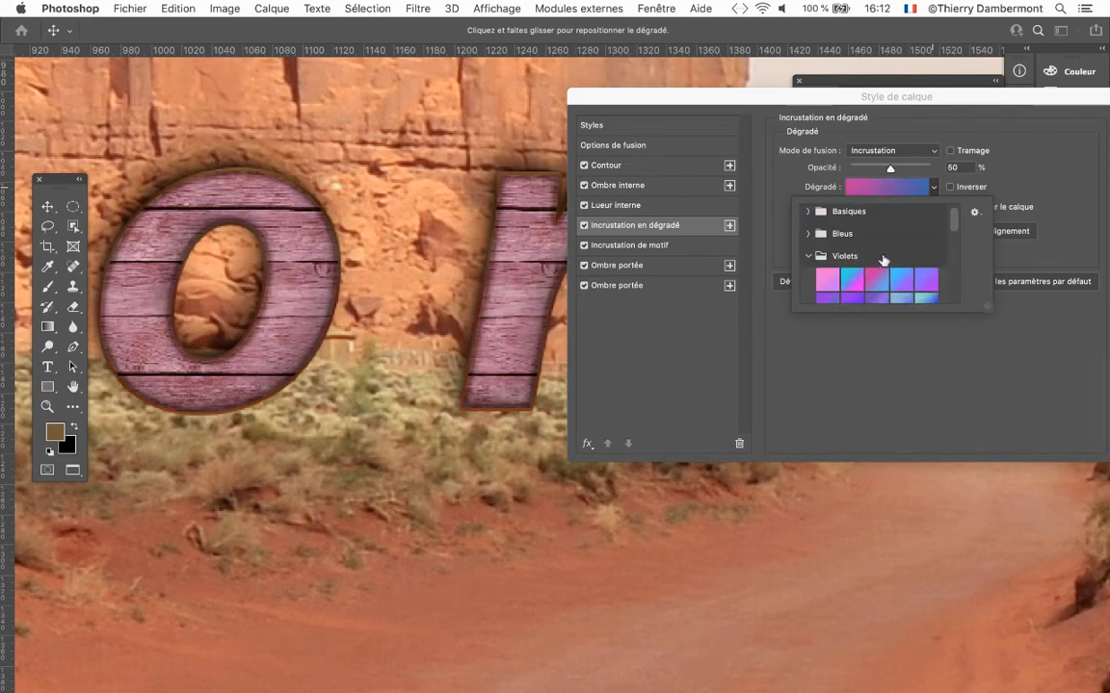
Try gradient presets from the Verts group on the text's gradient overlay, ending with the yellow-to-green one.
{"action": "left_click", "coordinate": [808, 235]}
{"action": "left_click", "coordinate": [807, 211]}
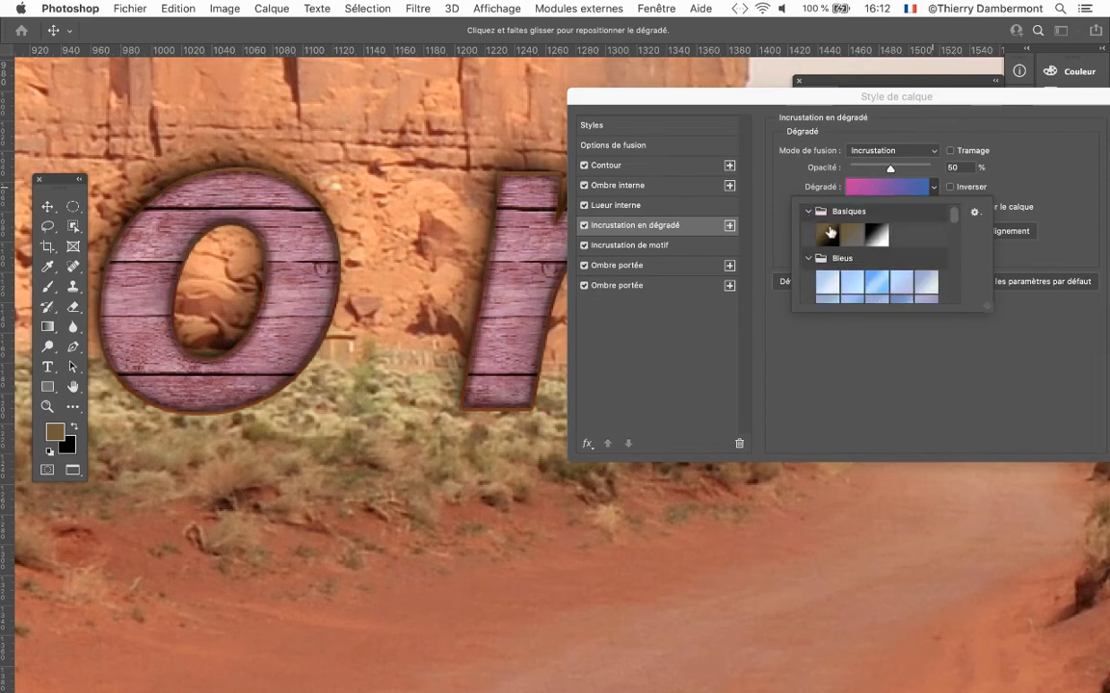
{"action": "scroll", "coordinate": [829, 236], "scroll_direction": "down", "scroll_amount": 5}
{"action": "scroll", "coordinate": [843, 246], "scroll_direction": "down", "scroll_amount": 2}
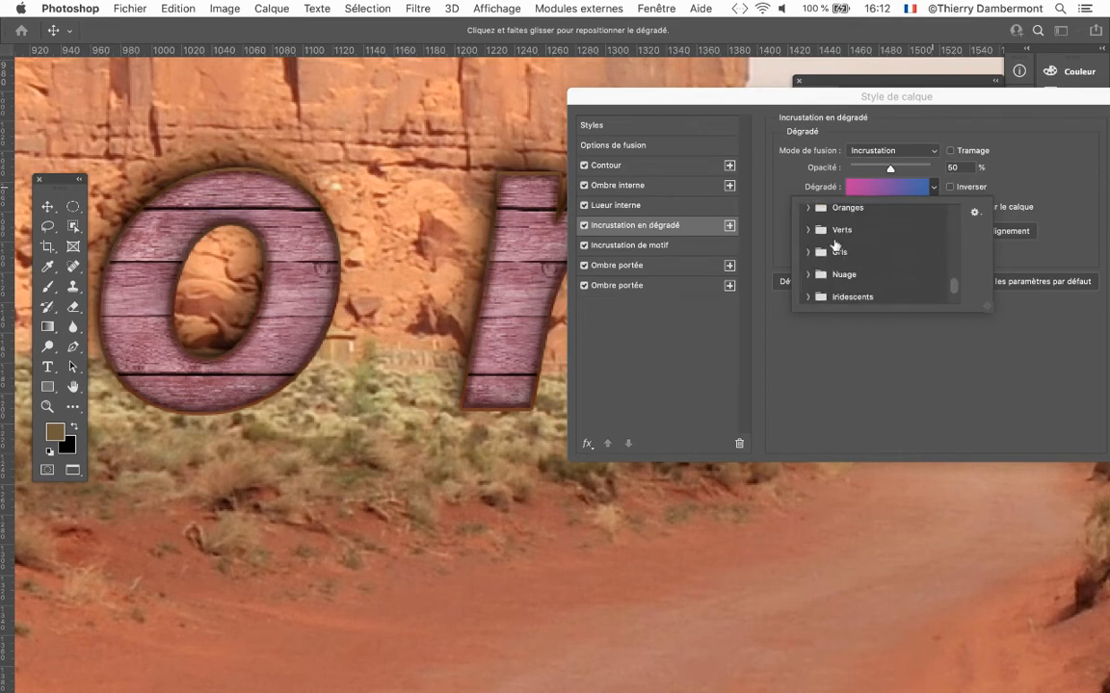
{"action": "left_click", "coordinate": [808, 231]}
{"action": "left_click", "coordinate": [876, 280]}
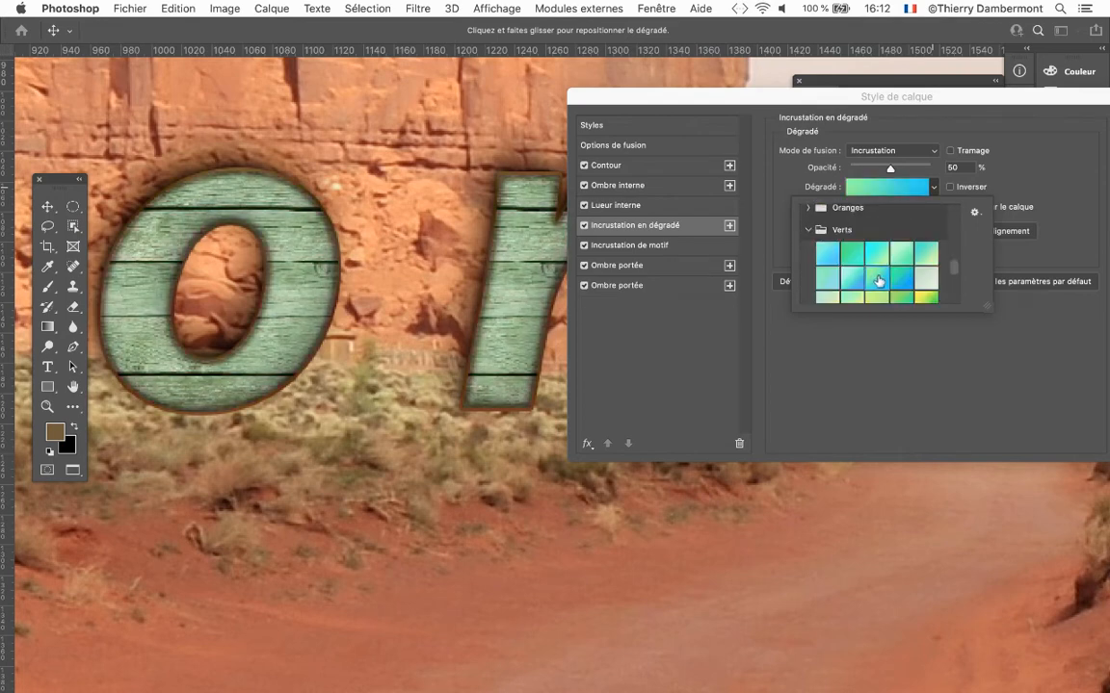
{"action": "left_click", "coordinate": [901, 281]}
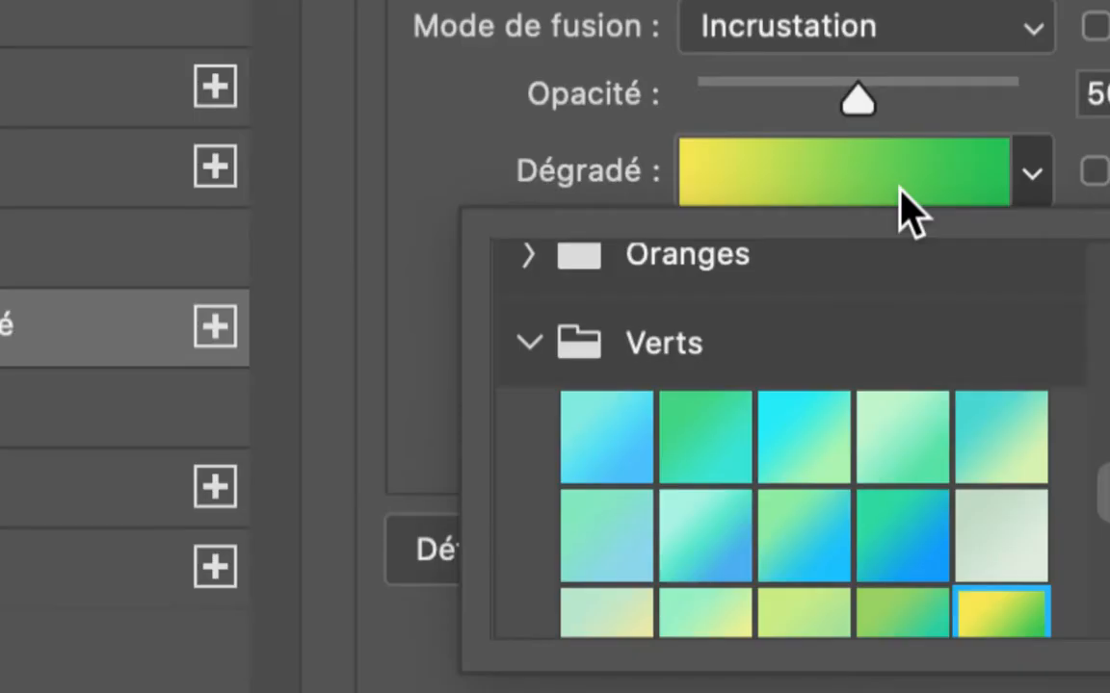
Edit the text's gradient overlay and change the yellow starting colour stop to a light green.
{"action": "left_click", "coordinate": [901, 189]}
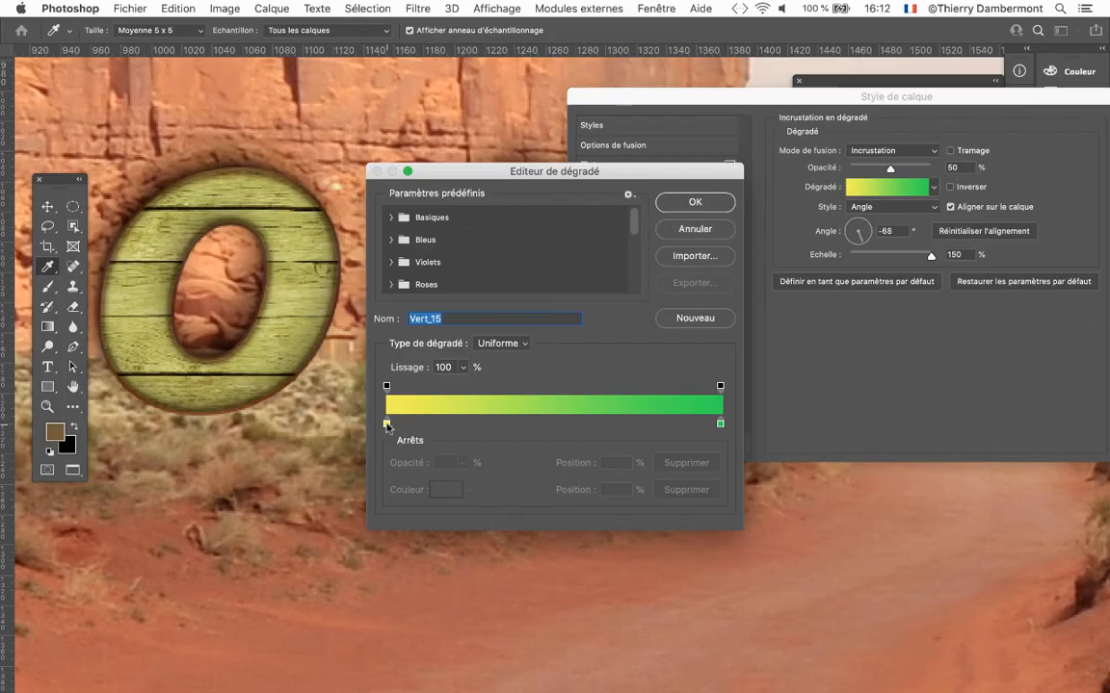
{"action": "double_click", "coordinate": [386, 425]}
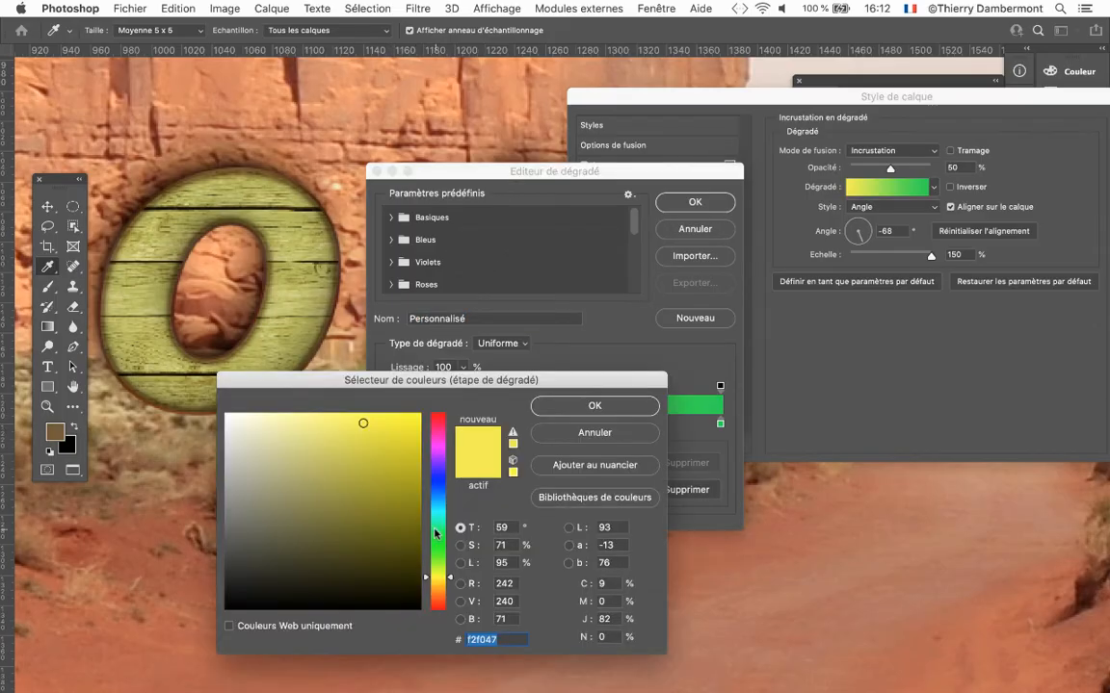
{"action": "left_click", "coordinate": [434, 533]}
{"action": "left_click", "coordinate": [583, 405]}
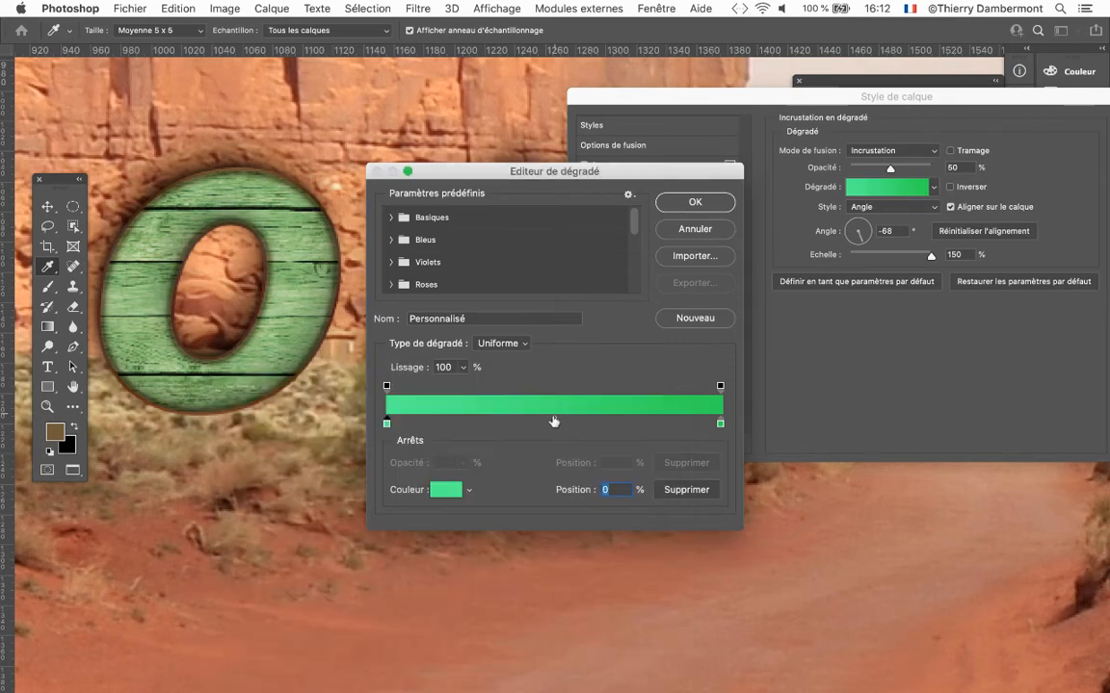
Add an intermediate light green colour stop at position 66% of the gradient and apply the edited gradient.
{"action": "left_click", "coordinate": [446, 424]}
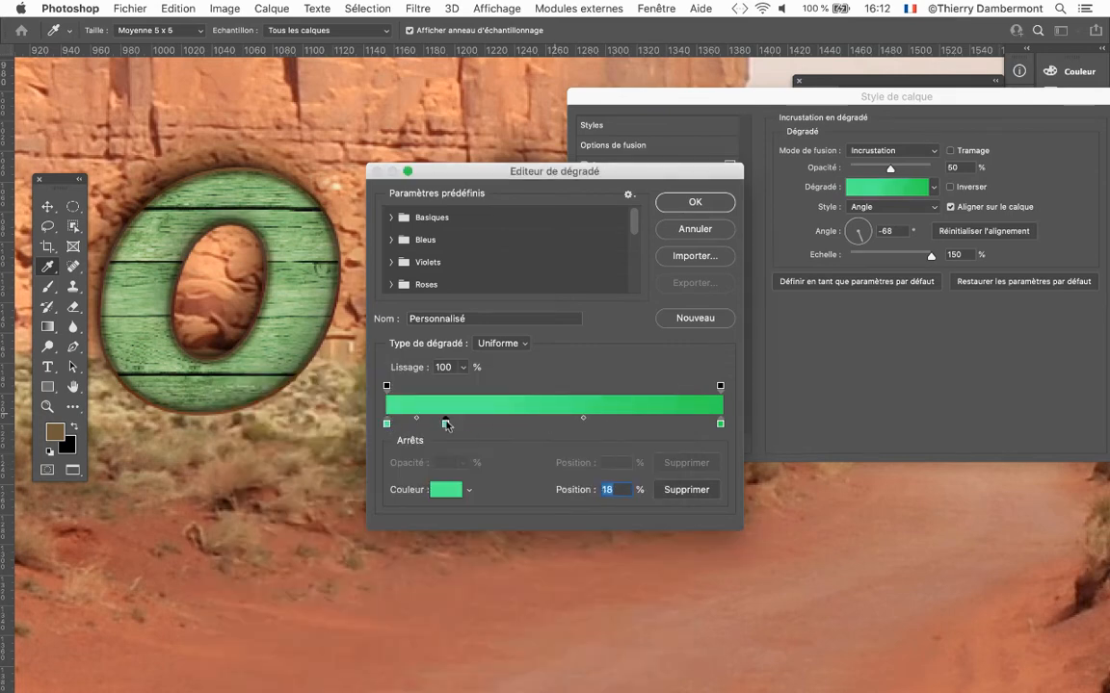
{"action": "left_click_drag", "start_coordinate": [446, 424], "coordinate": [615, 423]}
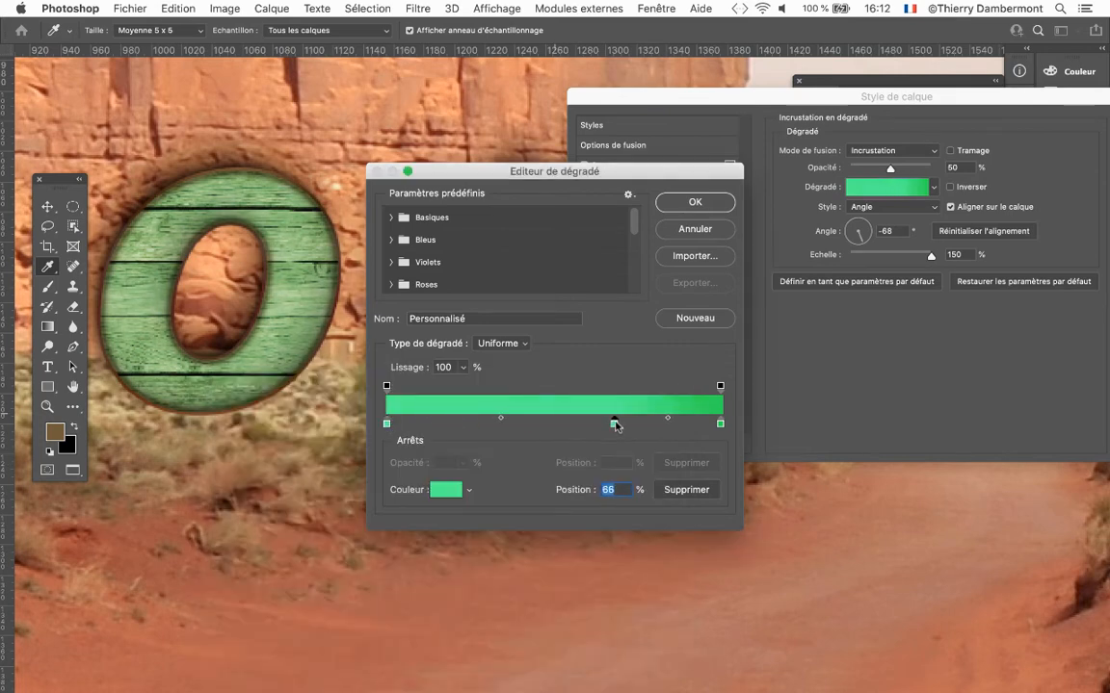
{"action": "left_click", "coordinate": [694, 202]}
{"action": "scroll", "coordinate": [319, 280], "scroll_direction": "down", "scroll_amount": 5}
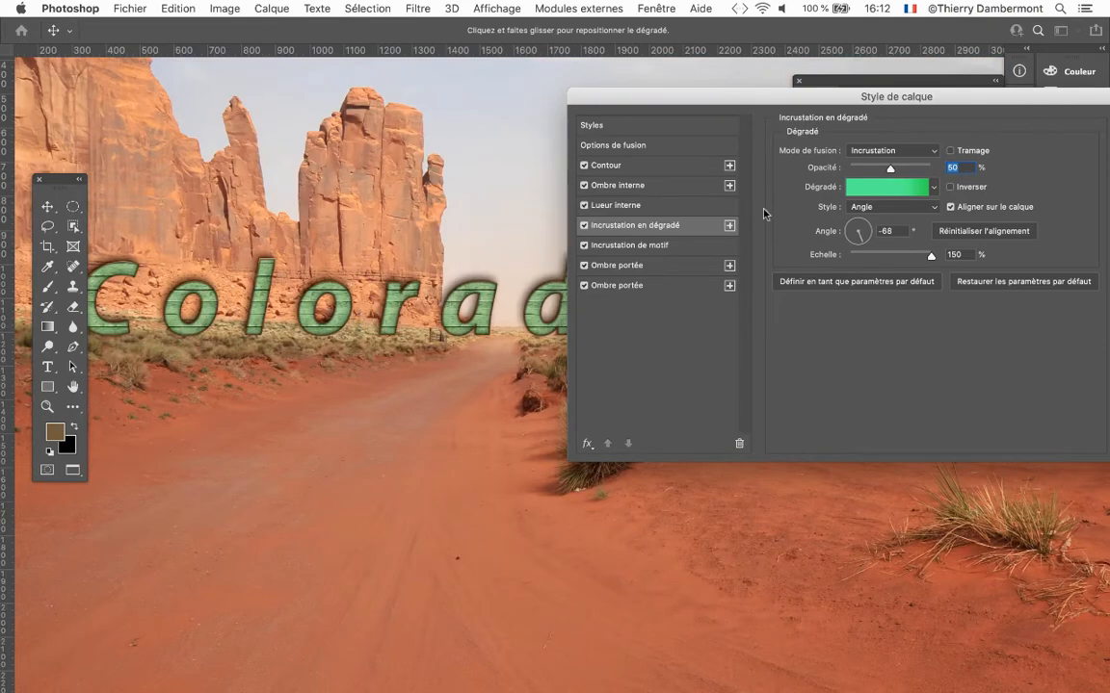
Reopen the overlay's gradient for editing and change its end colour stop to dark blue 001256.
{"action": "left_click", "coordinate": [894, 188]}
{"action": "left_click", "coordinate": [720, 424]}
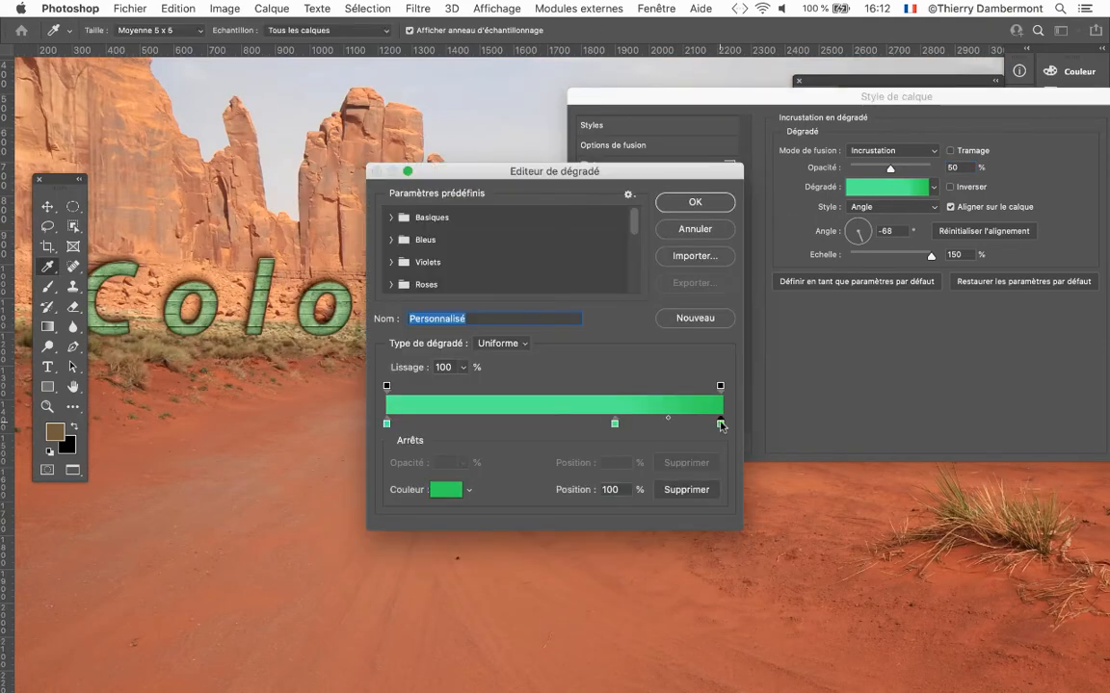
{"action": "double_click", "coordinate": [720, 424]}
{"action": "left_click", "coordinate": [437, 485]}
{"action": "left_click_drag", "start_coordinate": [412, 490], "coordinate": [421, 542]}
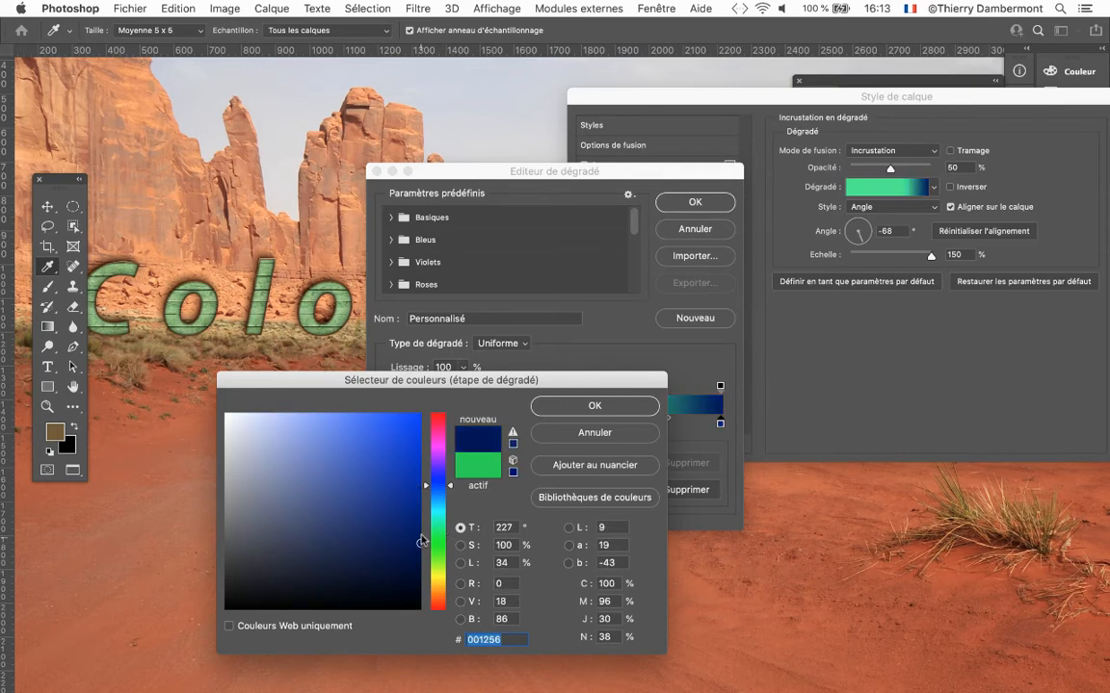
{"action": "left_click", "coordinate": [572, 409]}
Remove the gradient's middle colour stop, apply the gradient, and set the gradient overlay's opacity to 84%.
{"action": "left_click", "coordinate": [548, 447]}
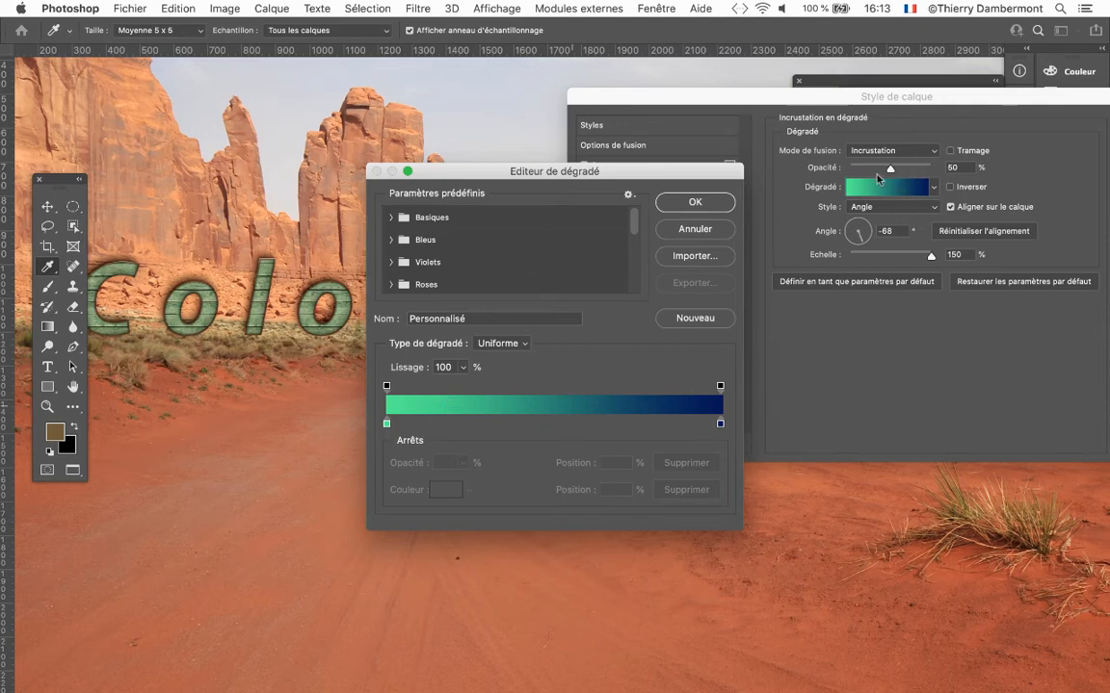
{"action": "key", "text": "Return"}
{"action": "left_click_drag", "start_coordinate": [890, 169], "coordinate": [917, 169]}
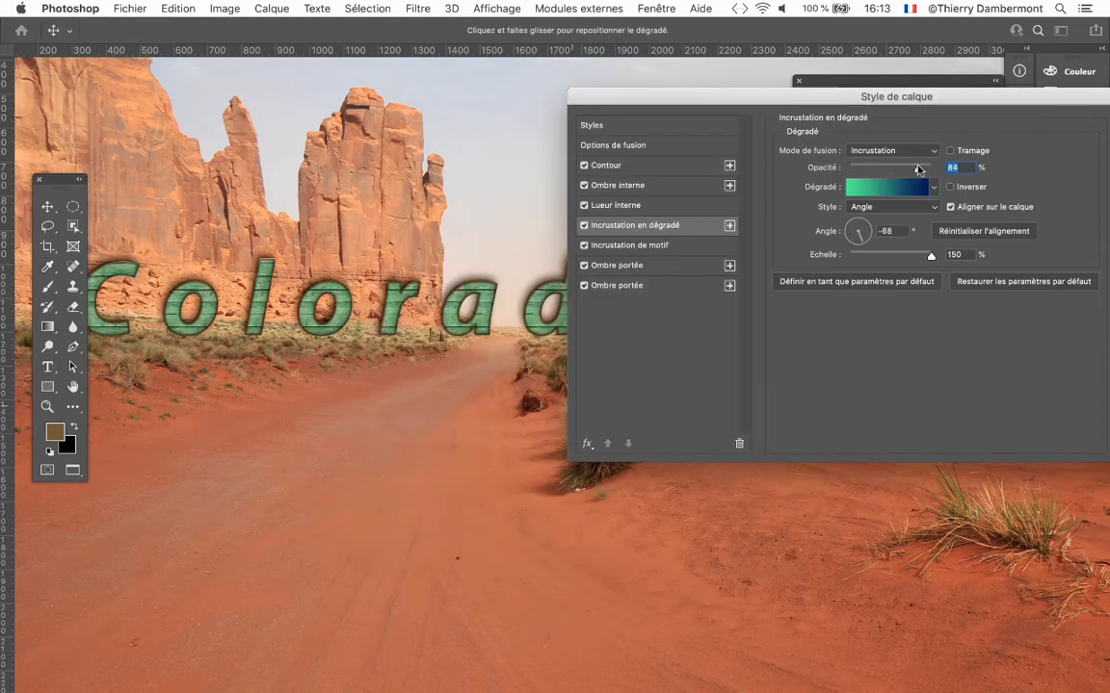
{"action": "scroll", "coordinate": [392, 261], "scroll_direction": "up", "scroll_amount": 5}
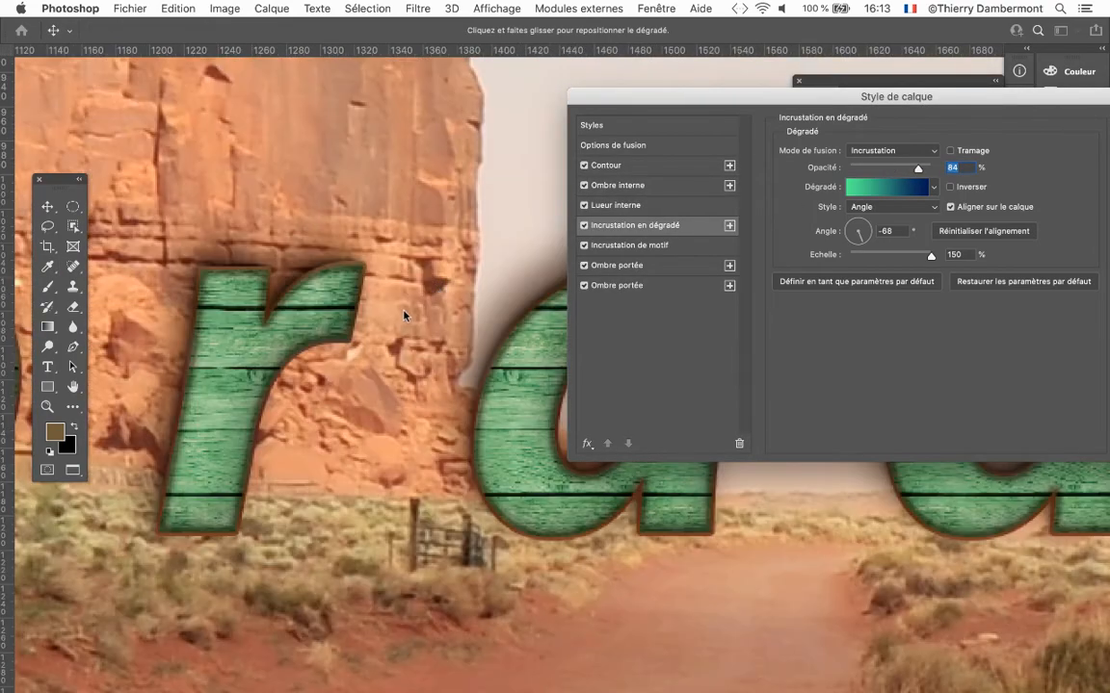
{"action": "scroll", "coordinate": [403, 316], "scroll_direction": "down", "scroll_amount": 2}
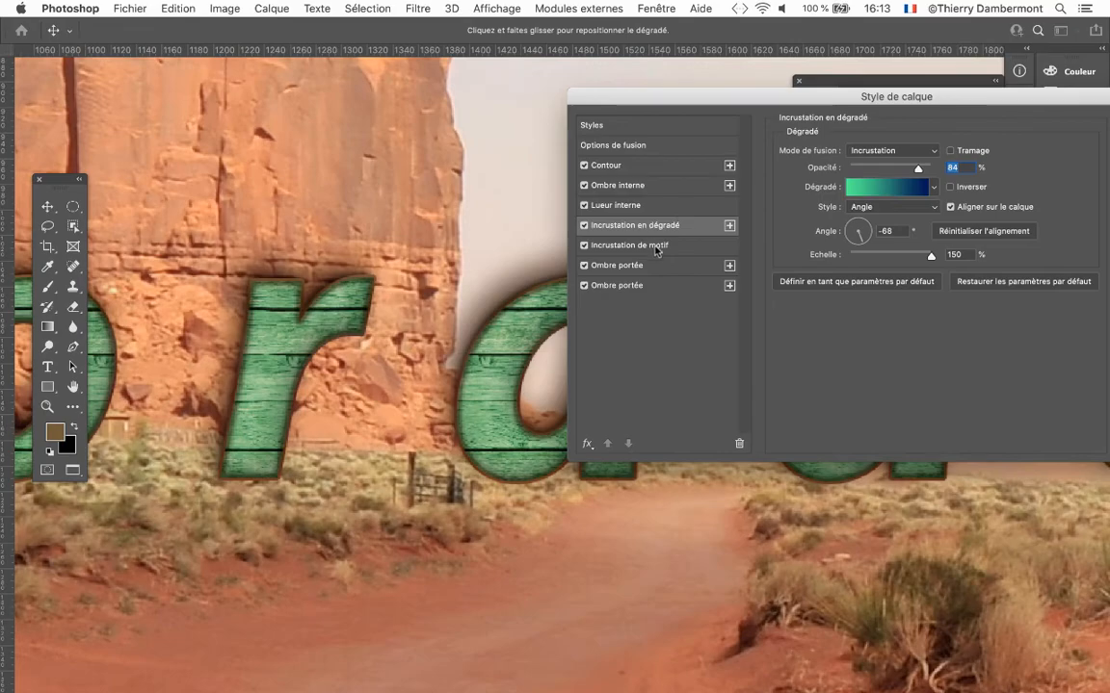
Set the scale of the text's wood pattern overlay (Incrustation de motif) to 25% and apply the layer style.
{"action": "left_click", "coordinate": [656, 250]}
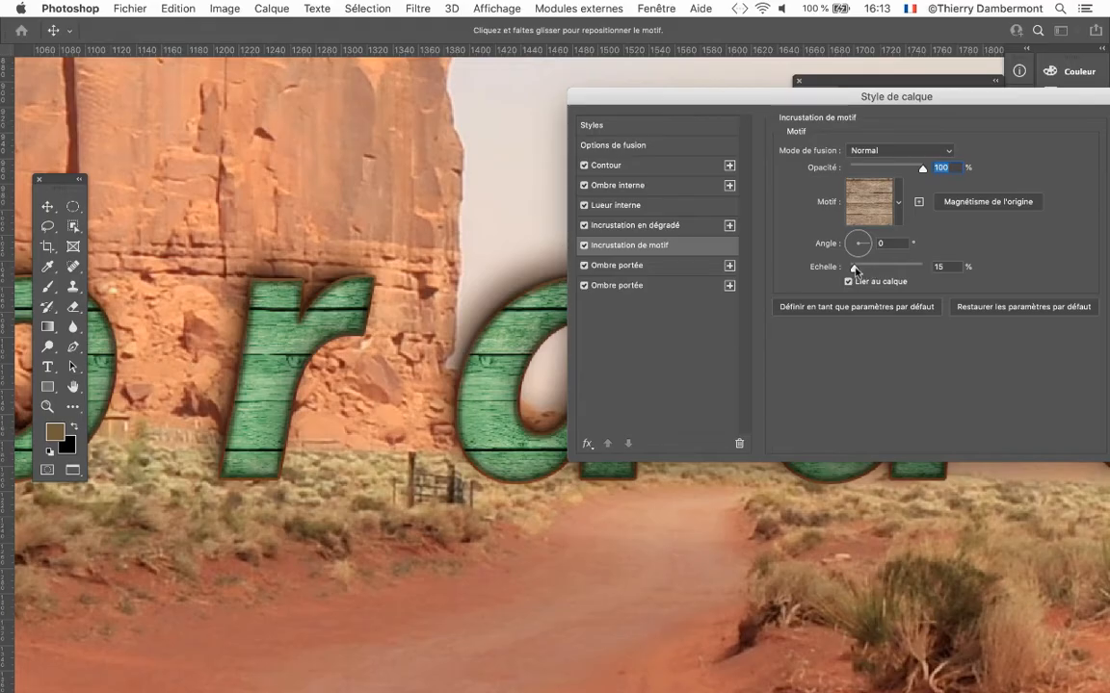
{"action": "left_click", "coordinate": [853, 268]}
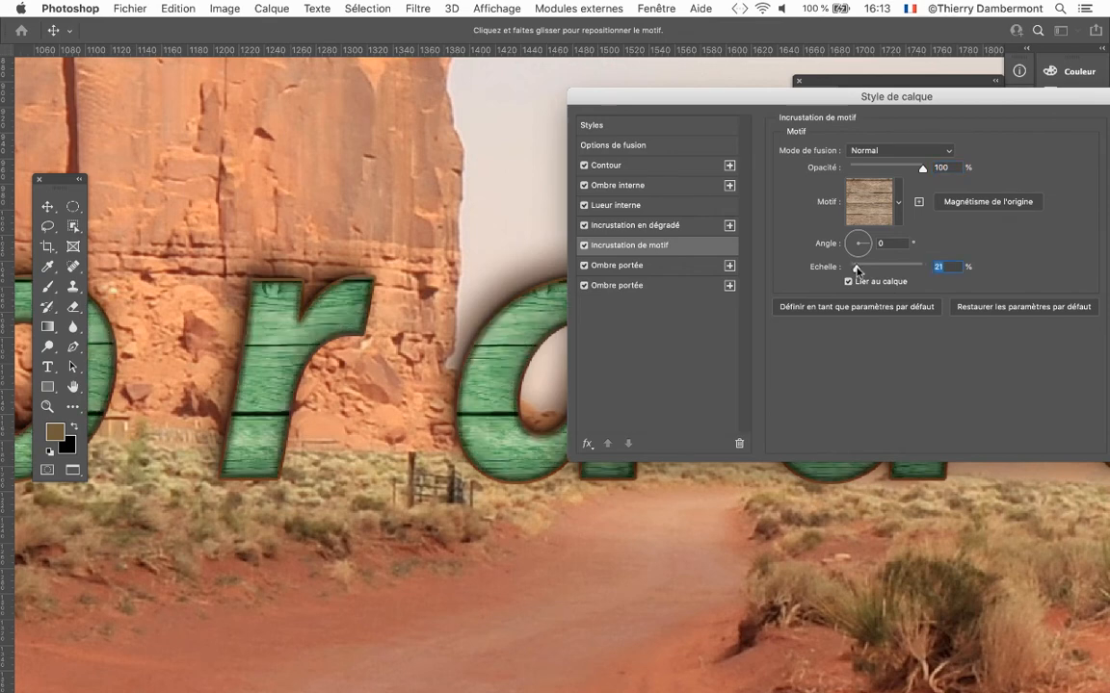
{"action": "left_click_drag", "start_coordinate": [854, 269], "coordinate": [858, 270]}
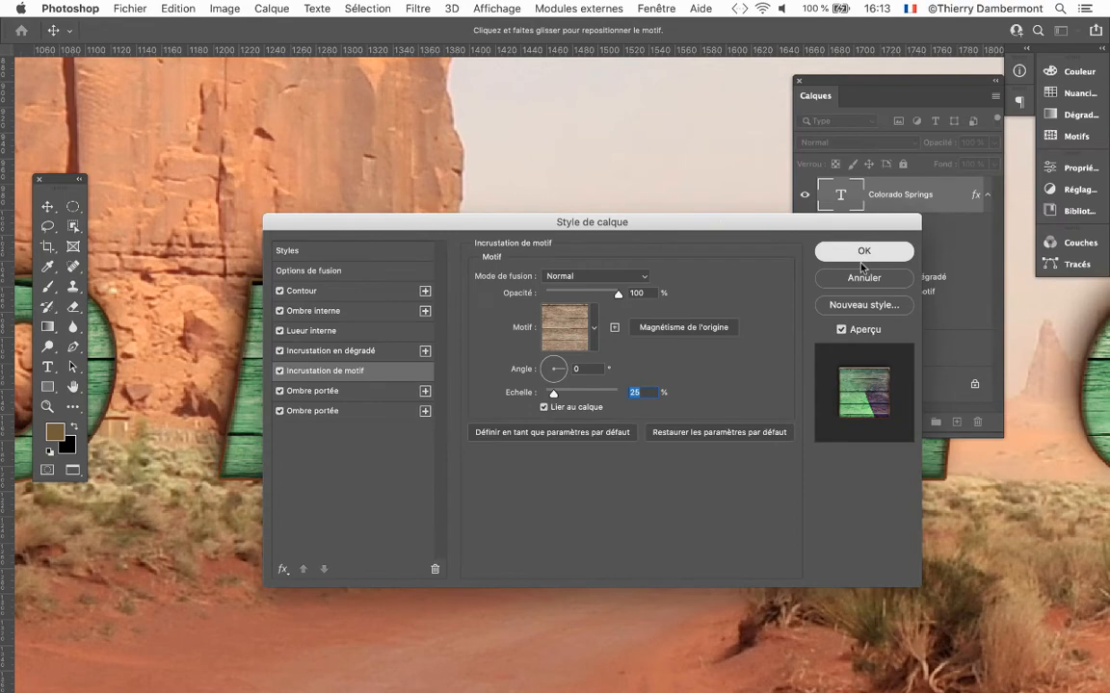
{"action": "left_click", "coordinate": [778, 237]}
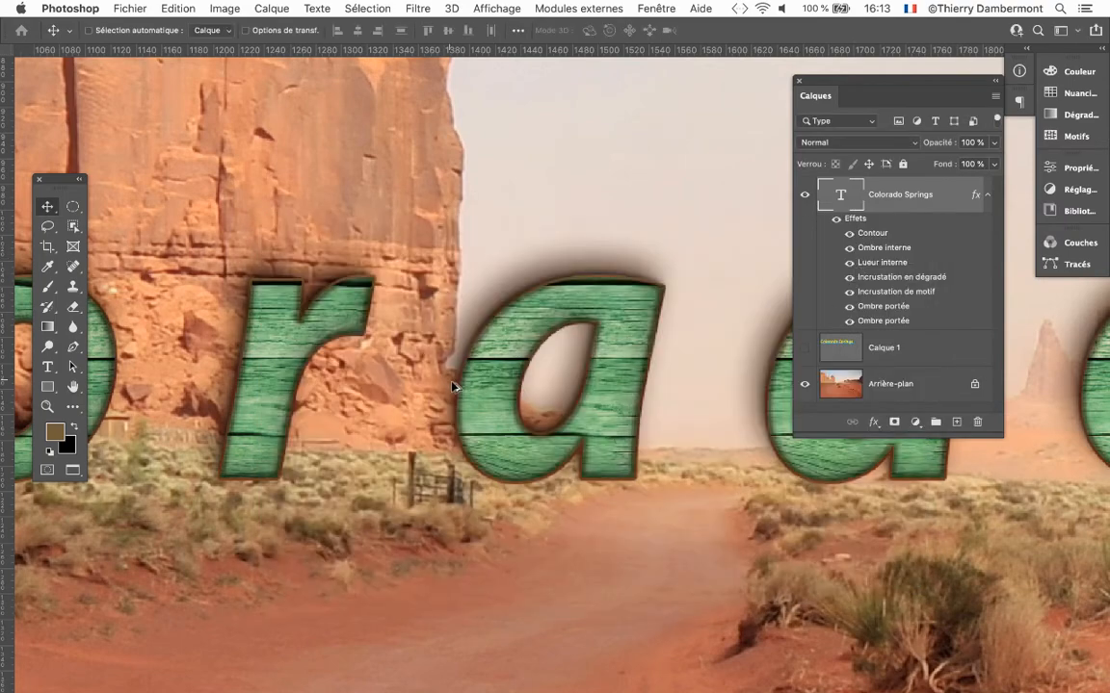
Examine how the gradient spreads across the whole Colorado Springs text, with the Layers panel moved aside.
{"action": "scroll", "coordinate": [459, 391], "scroll_direction": "down", "scroll_amount": 5}
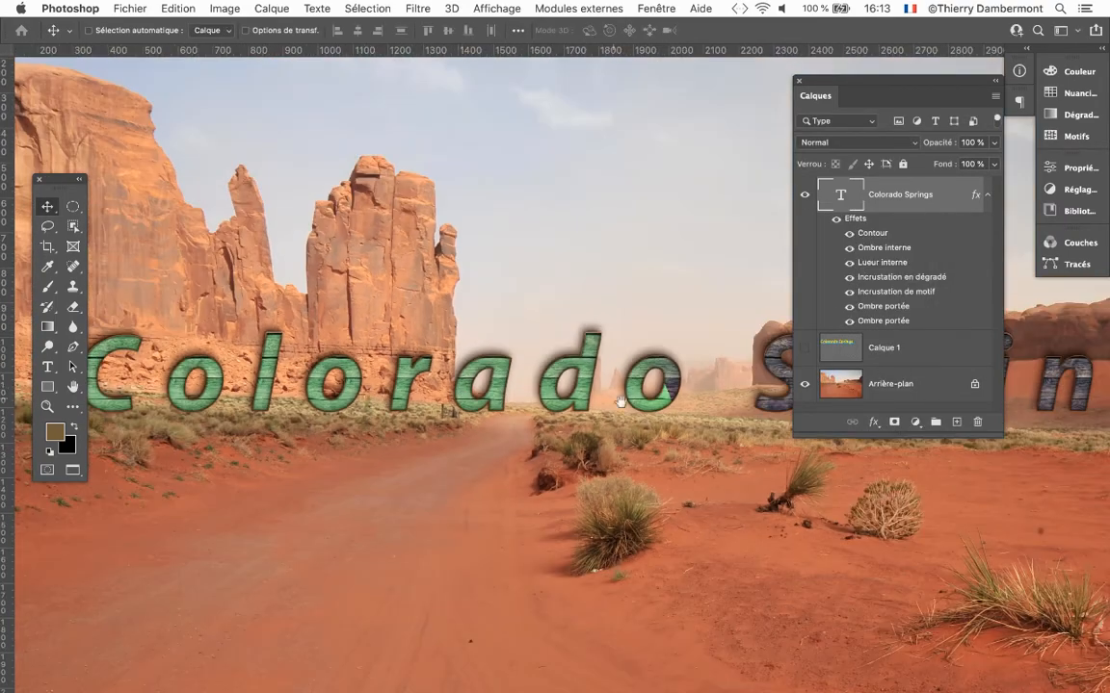
{"action": "left_click_drag", "start_coordinate": [631, 429], "coordinate": [299, 404]}
{"action": "scroll", "coordinate": [567, 373], "scroll_direction": "up", "scroll_amount": 3}
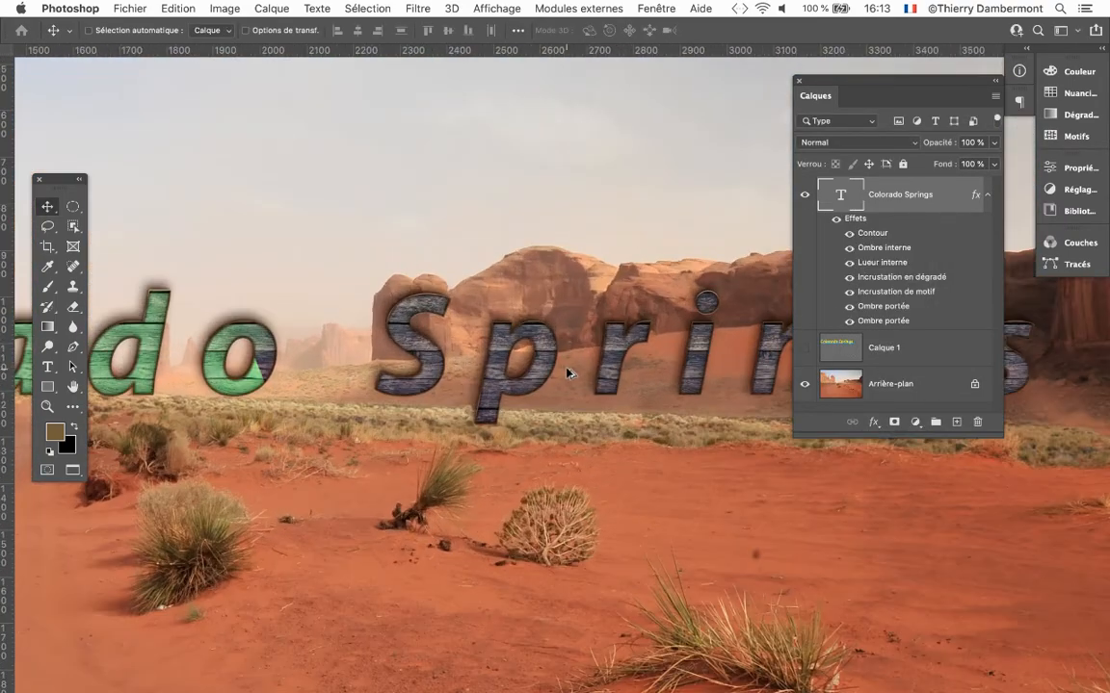
{"action": "scroll", "coordinate": [569, 373], "scroll_direction": "down", "scroll_amount": 3}
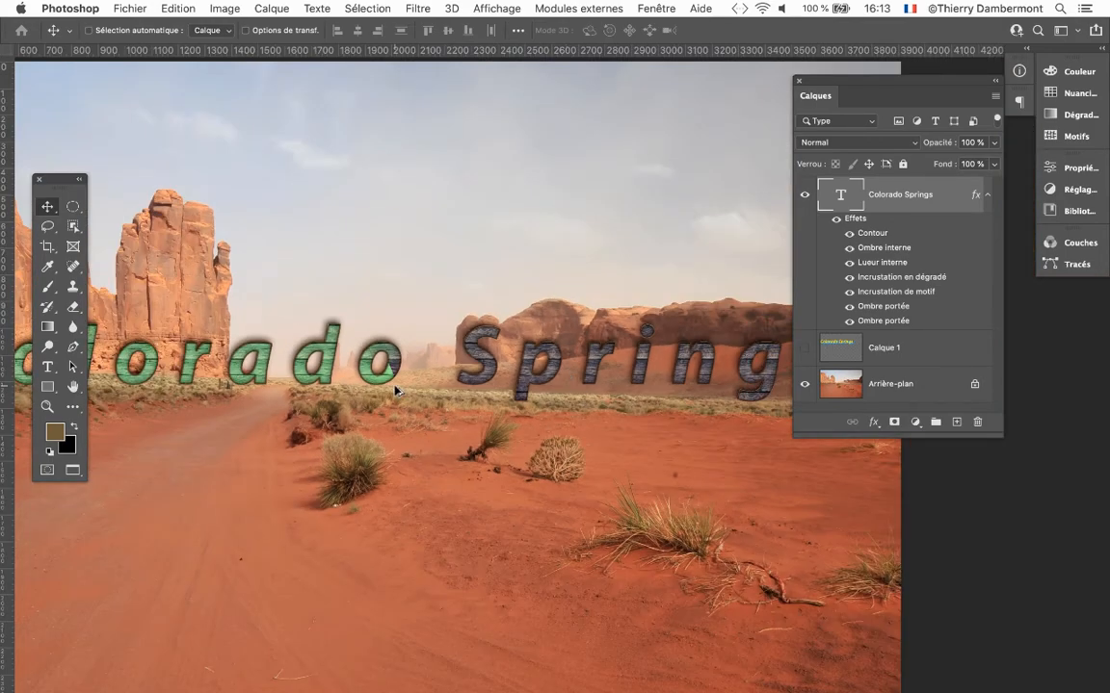
{"action": "scroll", "coordinate": [395, 390], "scroll_direction": "down", "scroll_amount": 1}
{"action": "left_click_drag", "start_coordinate": [833, 81], "coordinate": [901, 112]}
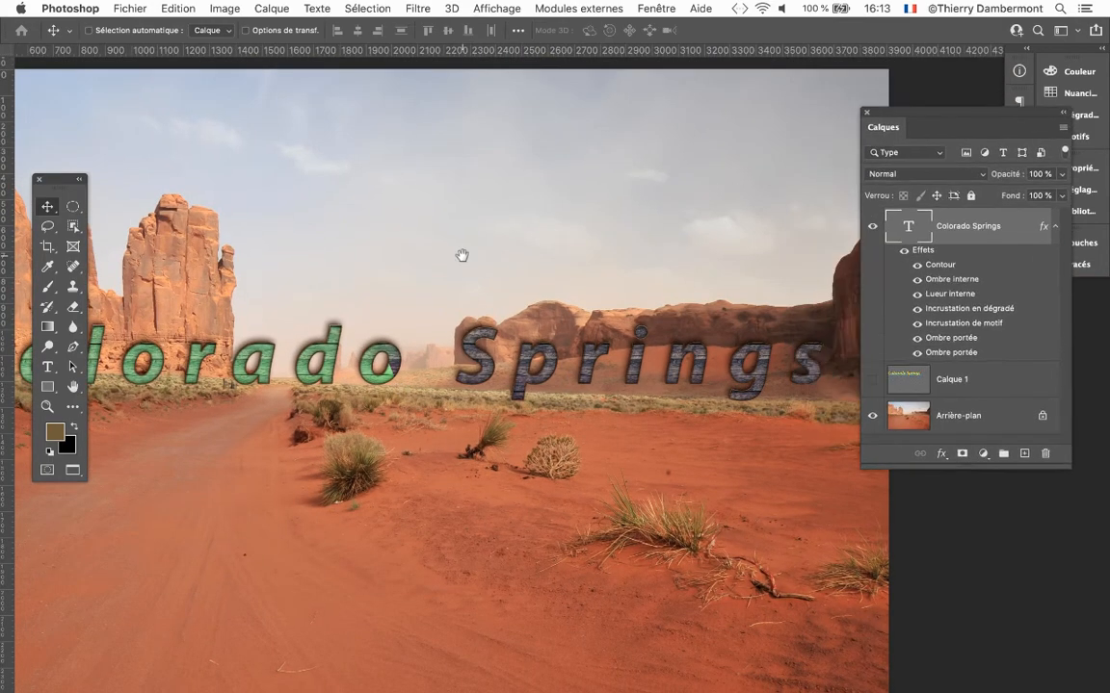
{"action": "left_click_drag", "start_coordinate": [462, 255], "coordinate": [607, 128]}
Move the Layers panel below the text and reopen the gradient overlay settings, placing the dialog clear of the letters.
{"action": "left_click_drag", "start_coordinate": [909, 114], "coordinate": [787, 339]}
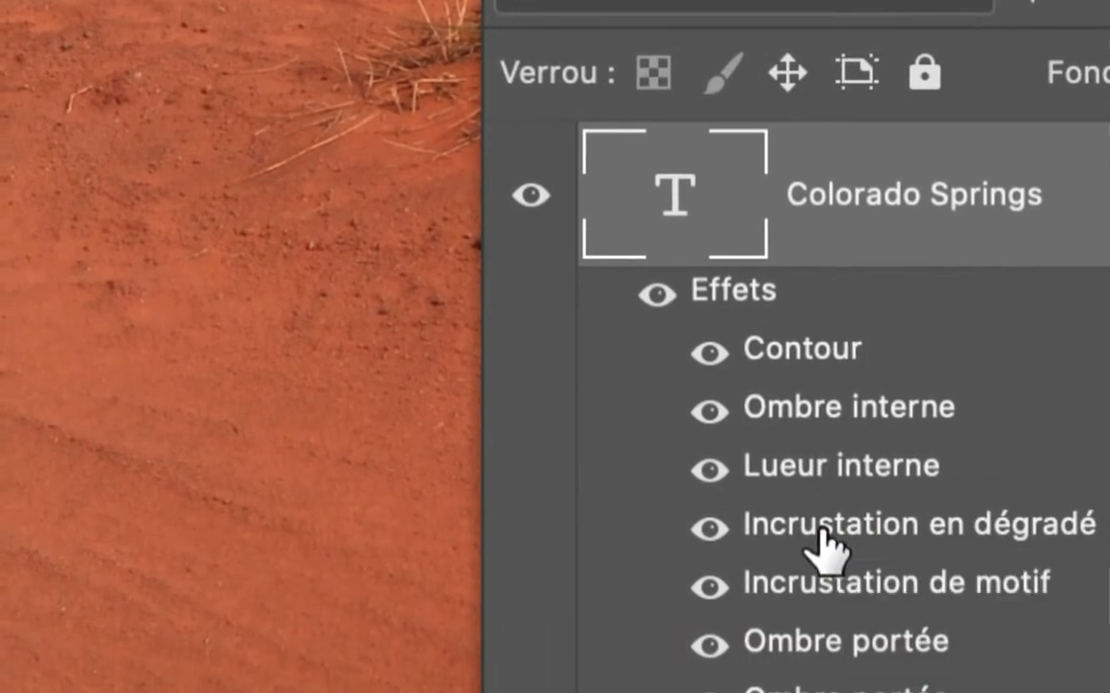
{"action": "double_click", "coordinate": [821, 579]}
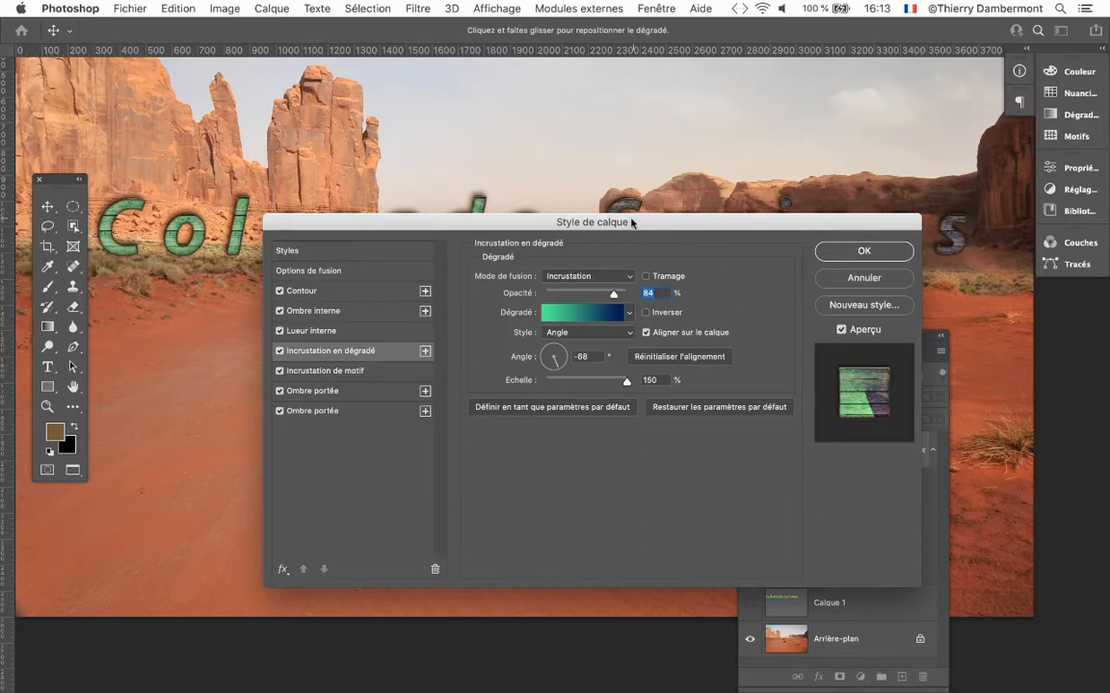
{"action": "left_click_drag", "start_coordinate": [630, 223], "coordinate": [644, 329]}
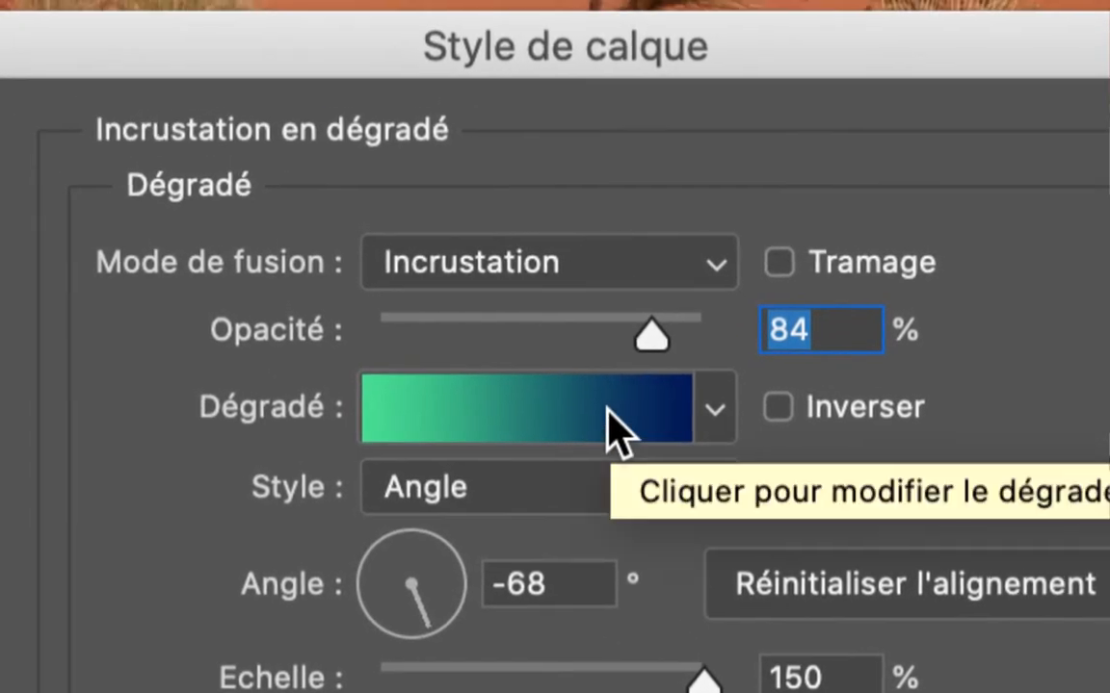
Look at the gradient types offered in the gradient editor, placed clear of the word Colorado, and leave the gradient as it is.
{"action": "left_click", "coordinate": [610, 429]}
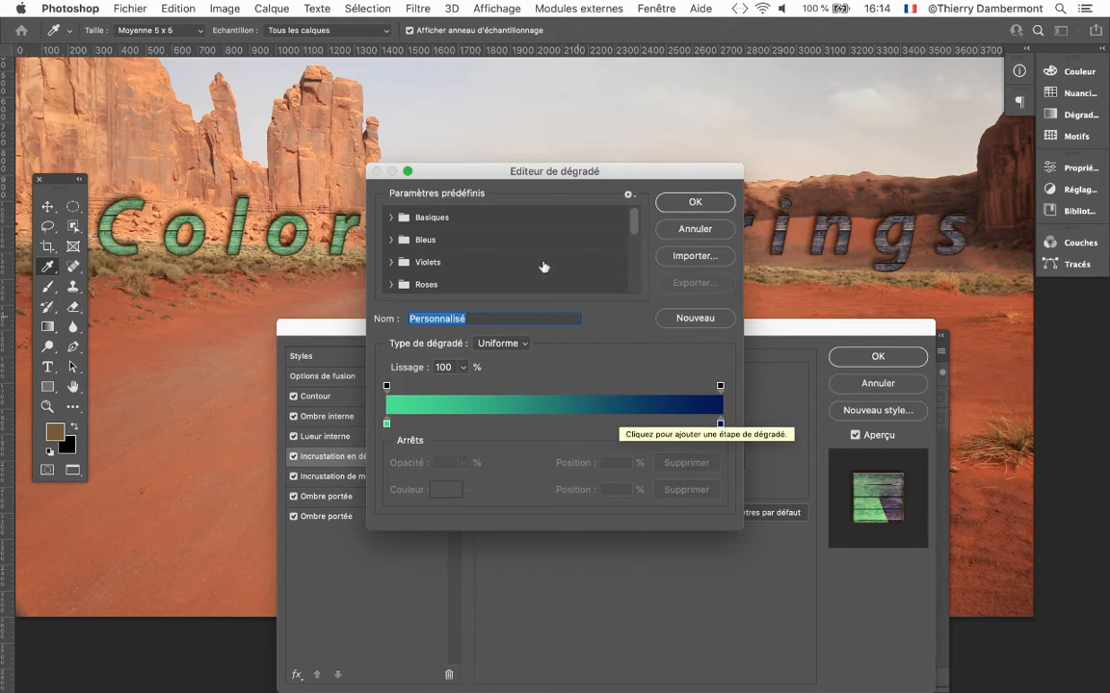
{"action": "left_click_drag", "start_coordinate": [491, 183], "coordinate": [827, 156]}
{"action": "left_click", "coordinate": [834, 315]}
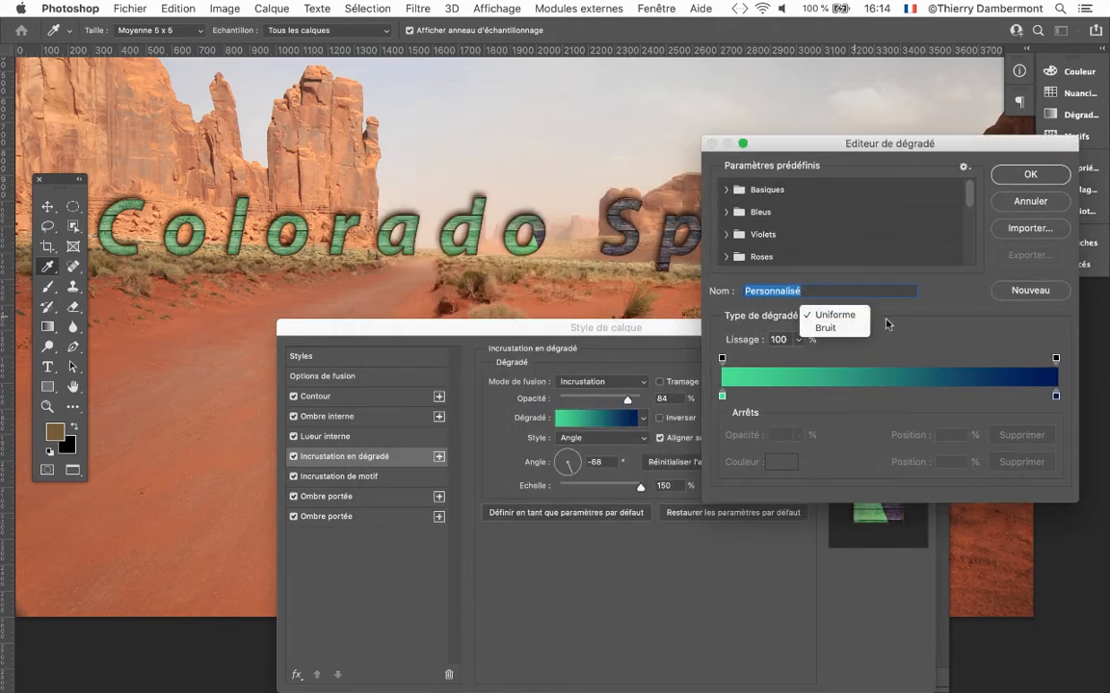
{"action": "left_click", "coordinate": [890, 321]}
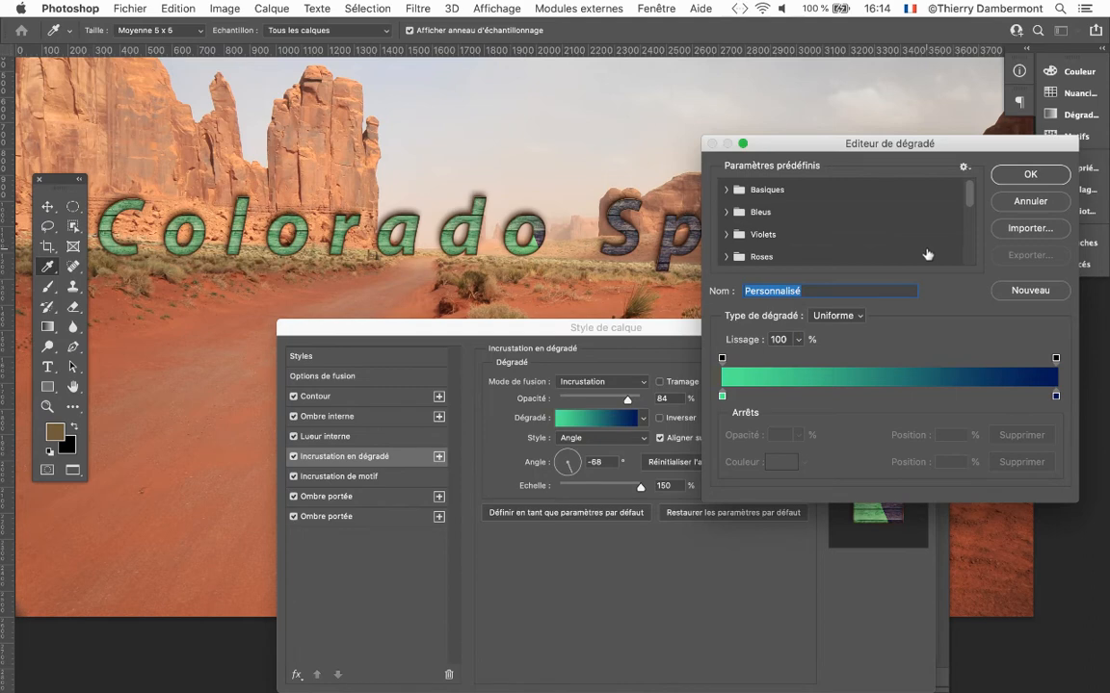
{"action": "key", "text": "Escape"}
Compare the gradient overlay with and without alignment to the layer (Aligner sur le calque), leaving the alignment off.
{"action": "left_click", "coordinate": [661, 440]}
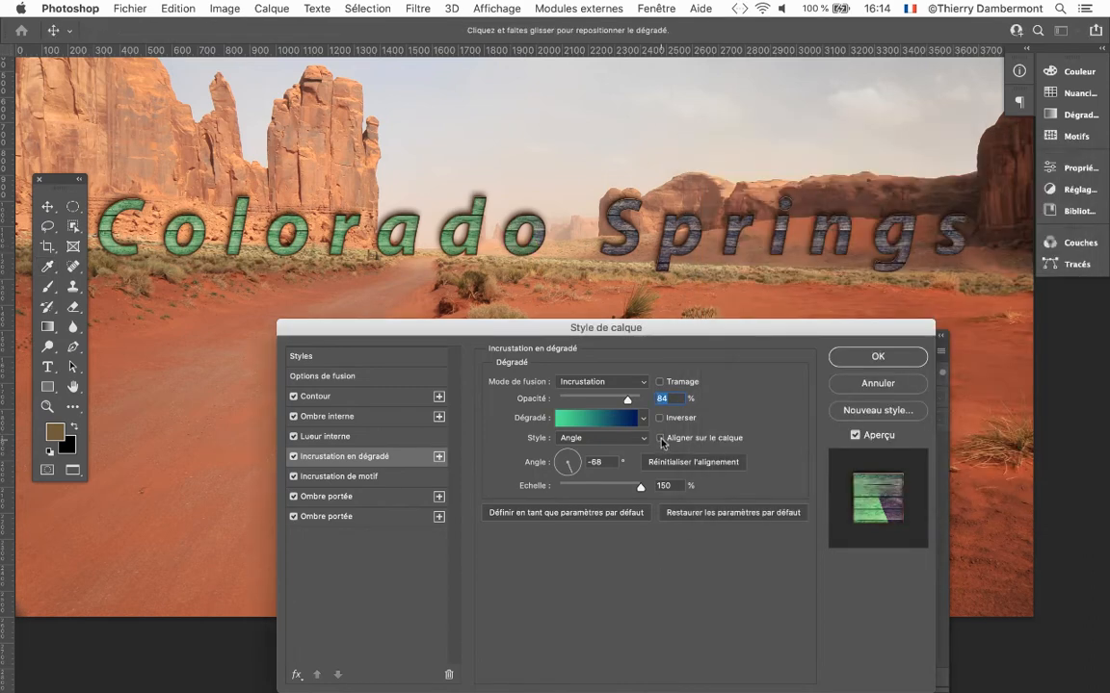
{"action": "key", "text": "alt"}
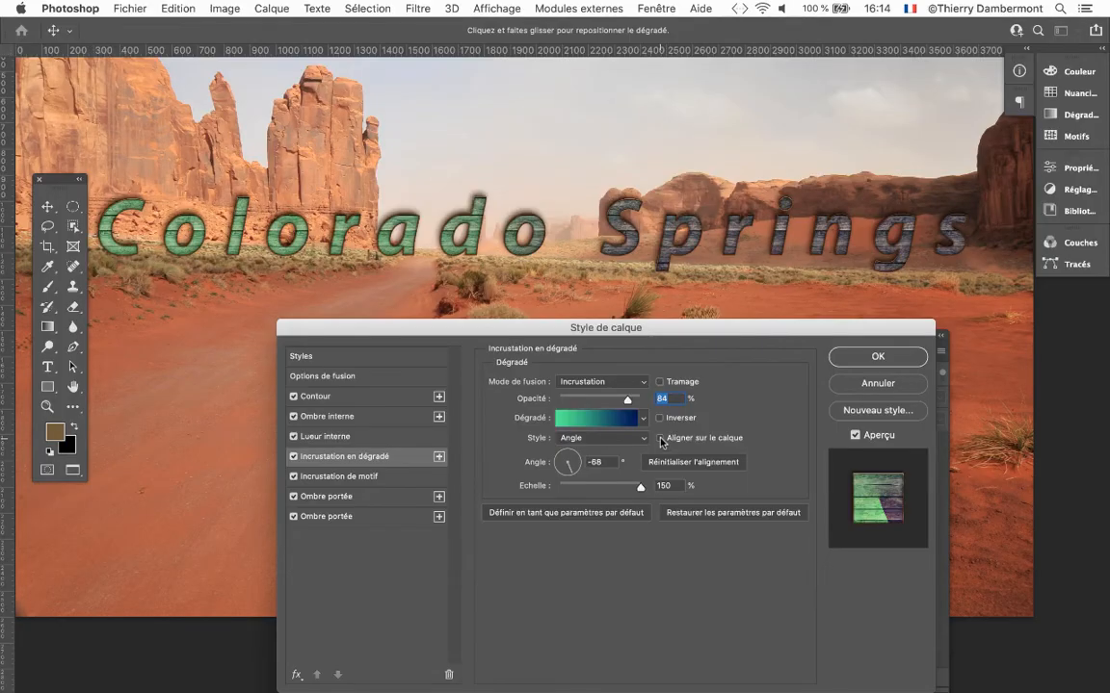
{"action": "left_click", "coordinate": [661, 439]}
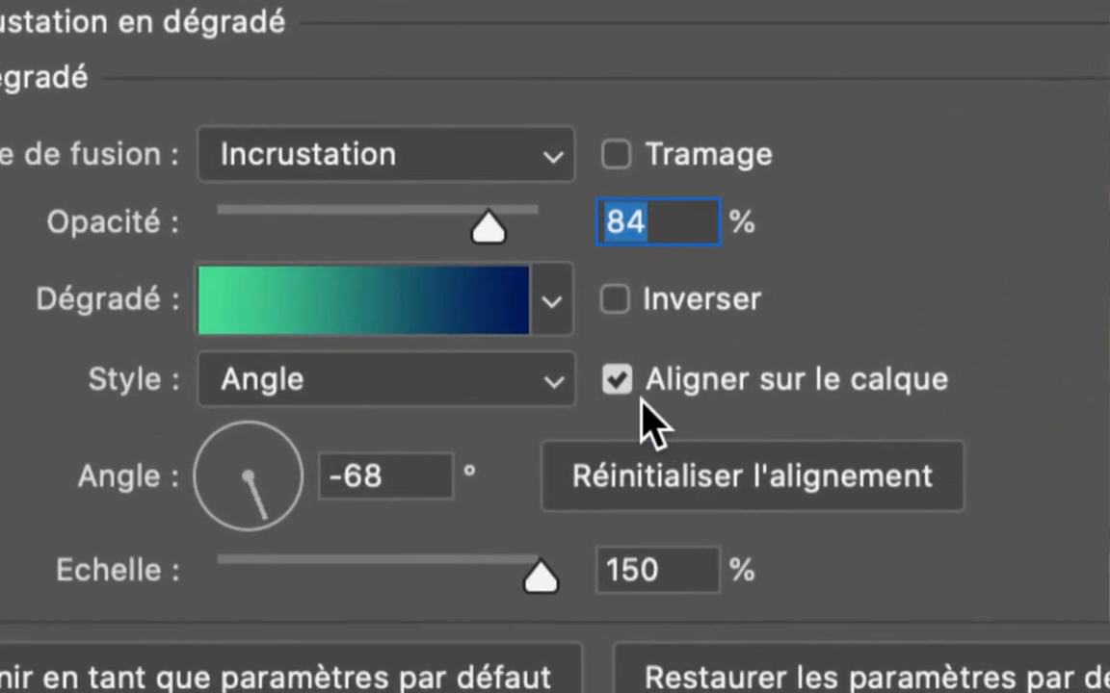
{"action": "left_click", "coordinate": [647, 380]}
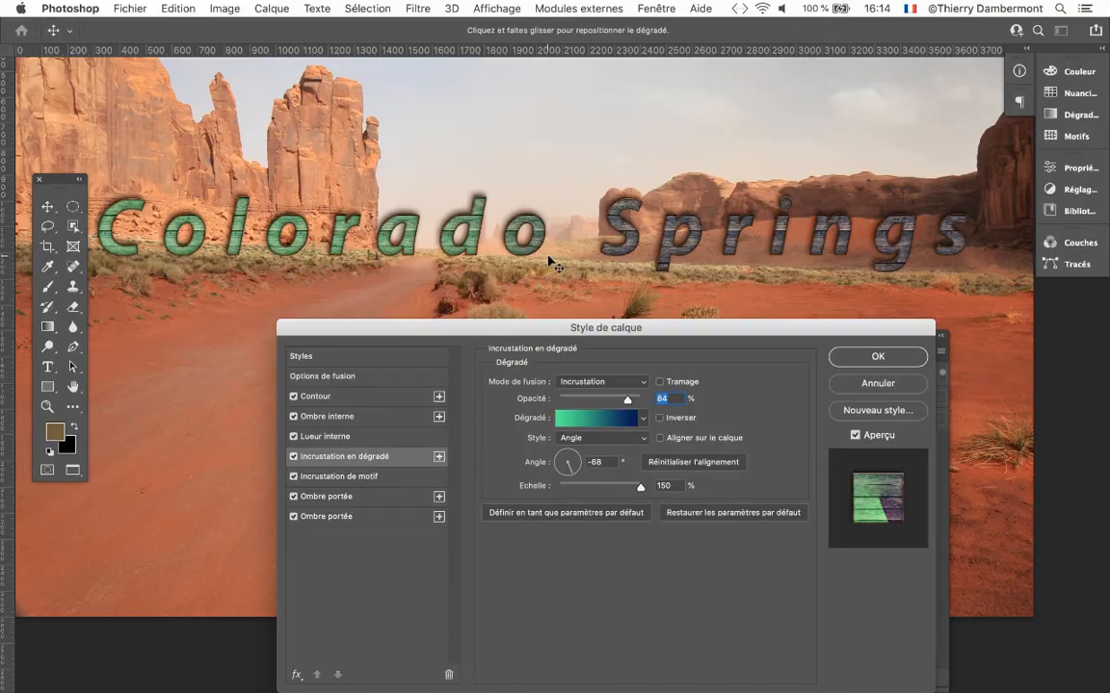
Edit the overlay's gradient and change its light green starting colour stop to a dark golden yellow.
{"action": "left_click", "coordinate": [582, 420]}
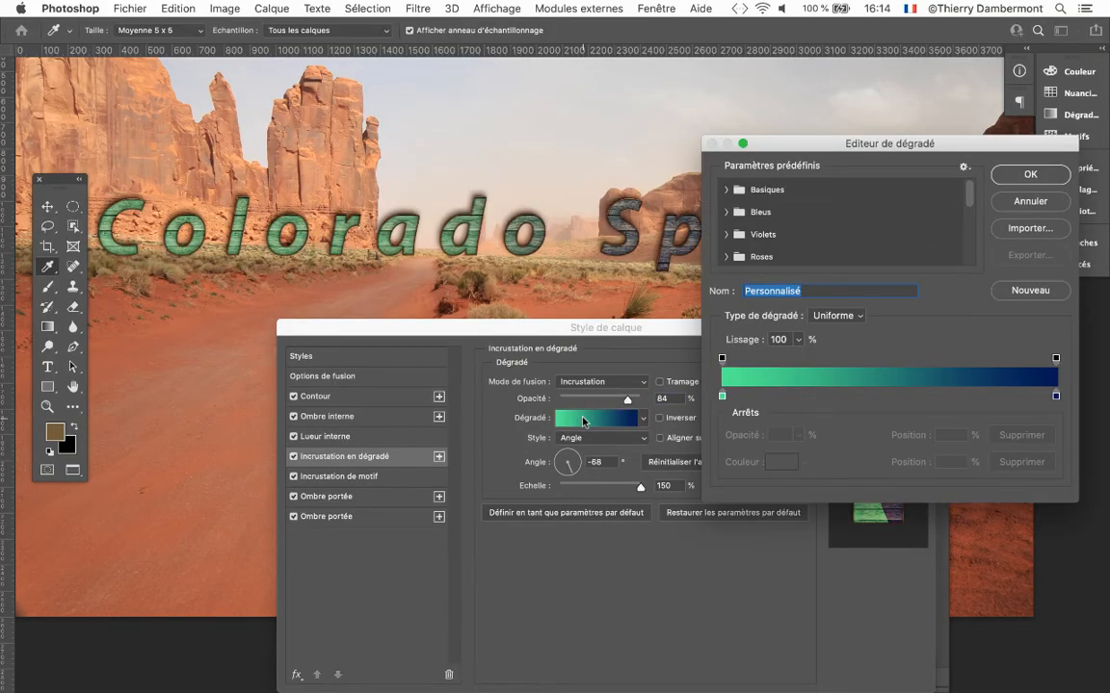
{"action": "double_click", "coordinate": [723, 397]}
{"action": "left_click", "coordinate": [434, 584]}
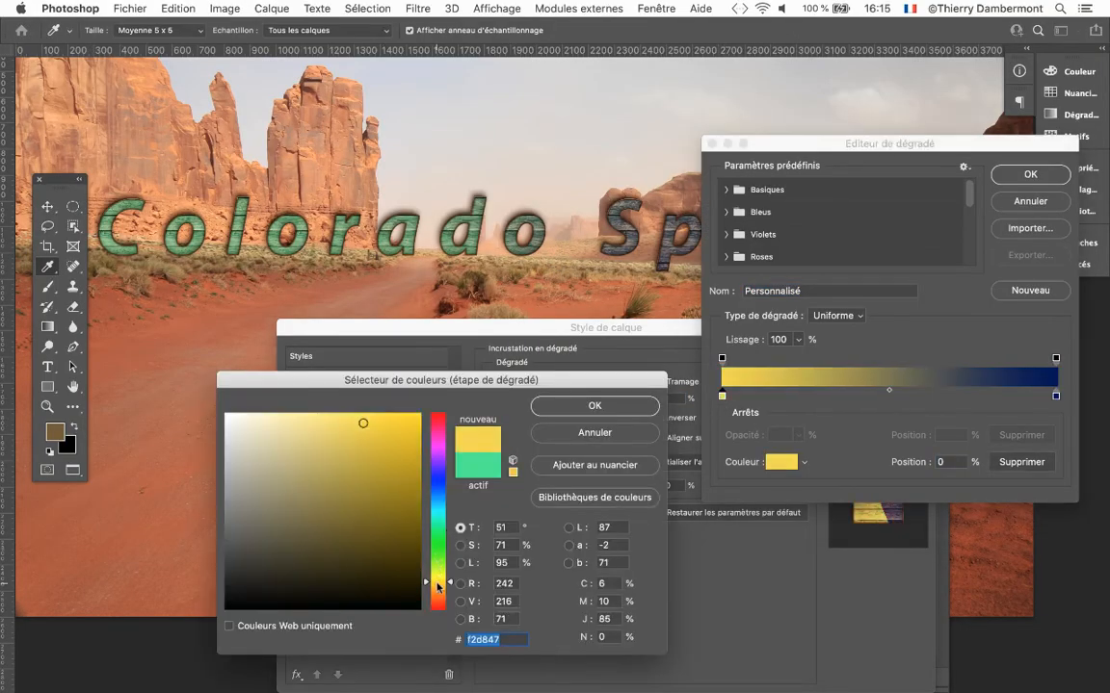
{"action": "left_click", "coordinate": [391, 455]}
{"action": "left_click", "coordinate": [594, 405]}
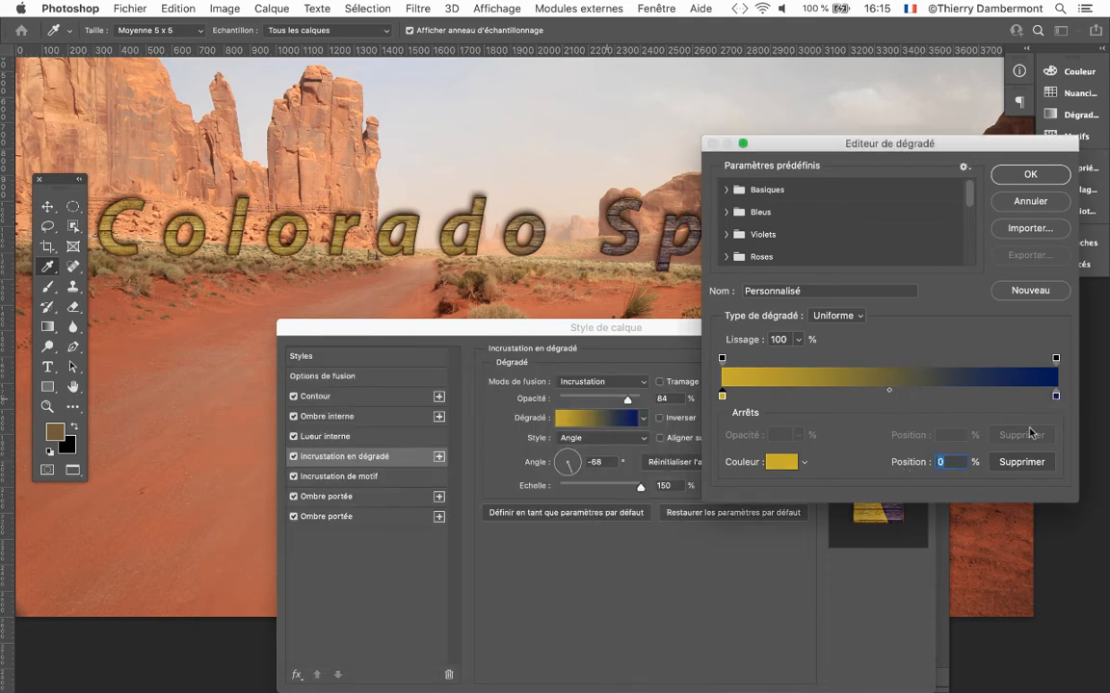
Change the gradient's dark blue end colour stop to bright purple (b421e4) and move the Layer Style dialog aside.
{"action": "double_click", "coordinate": [1055, 397]}
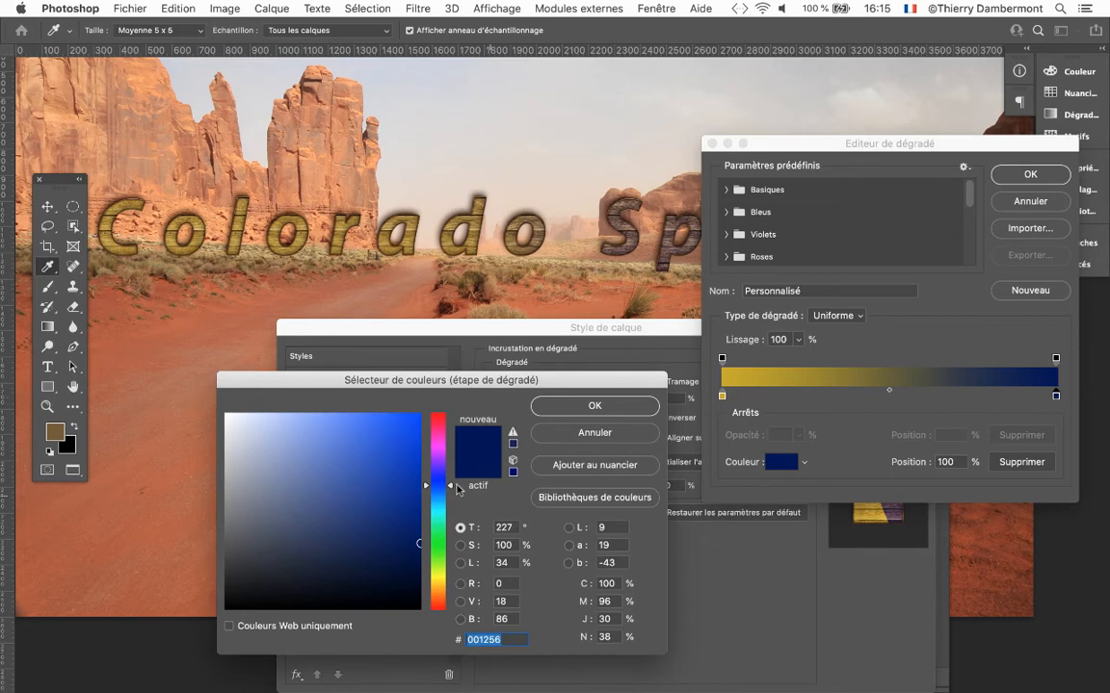
{"action": "left_click", "coordinate": [445, 421]}
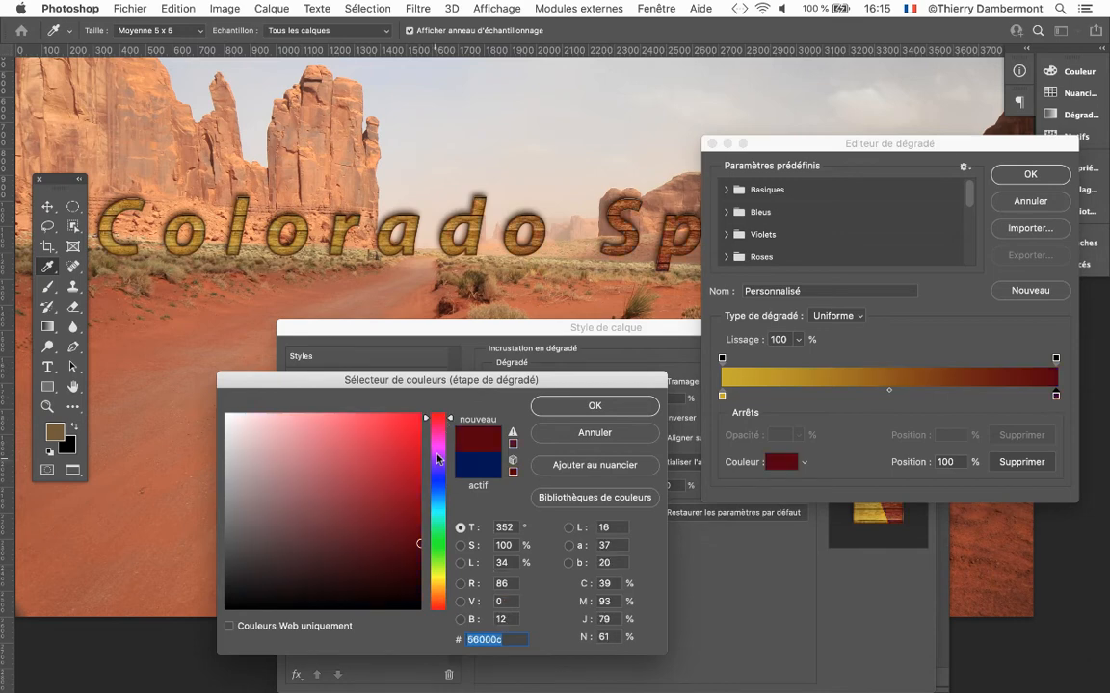
{"action": "left_click", "coordinate": [438, 460]}
{"action": "left_click", "coordinate": [392, 434]}
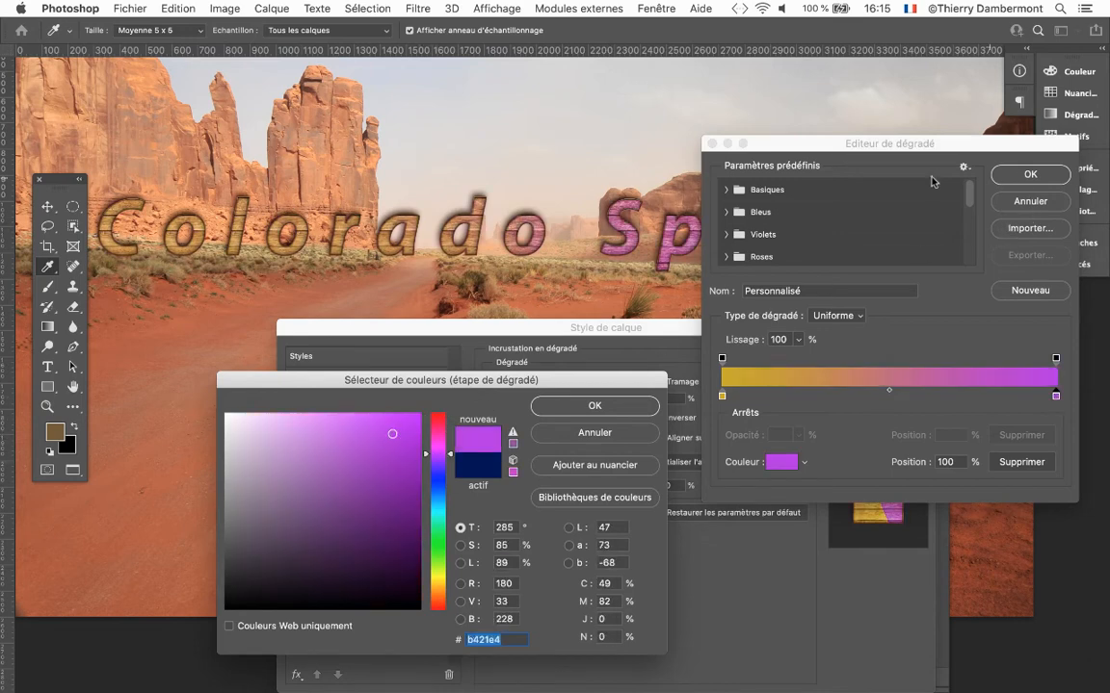
{"action": "key", "text": "Return"}
{"action": "key", "text": "Return"}
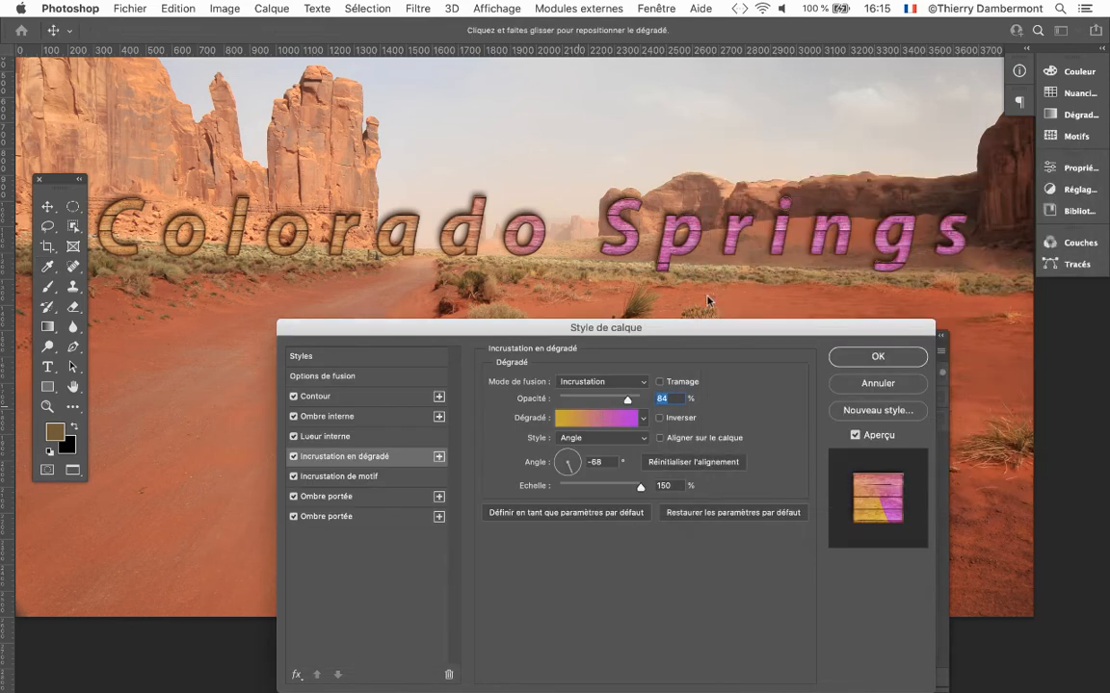
{"action": "left_click_drag", "start_coordinate": [719, 322], "coordinate": [609, 343]}
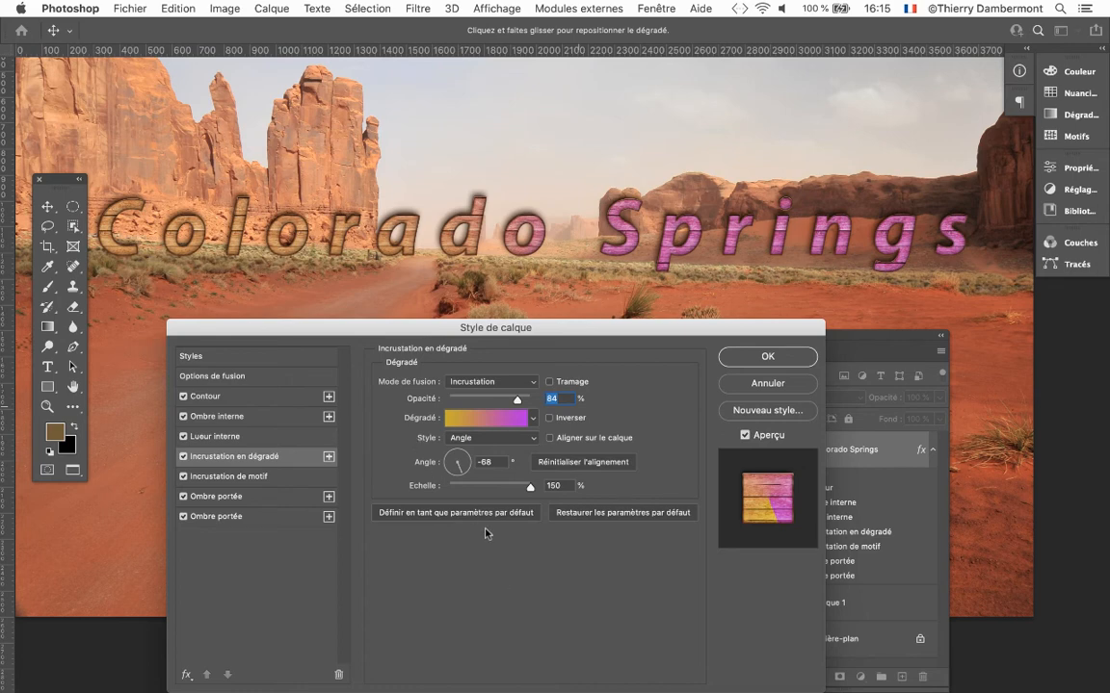
Reopen the overlay's gradient and change its golden yellow starting colour stop to a bright green.
{"action": "left_click", "coordinate": [491, 421]}
{"action": "left_click", "coordinate": [722, 396]}
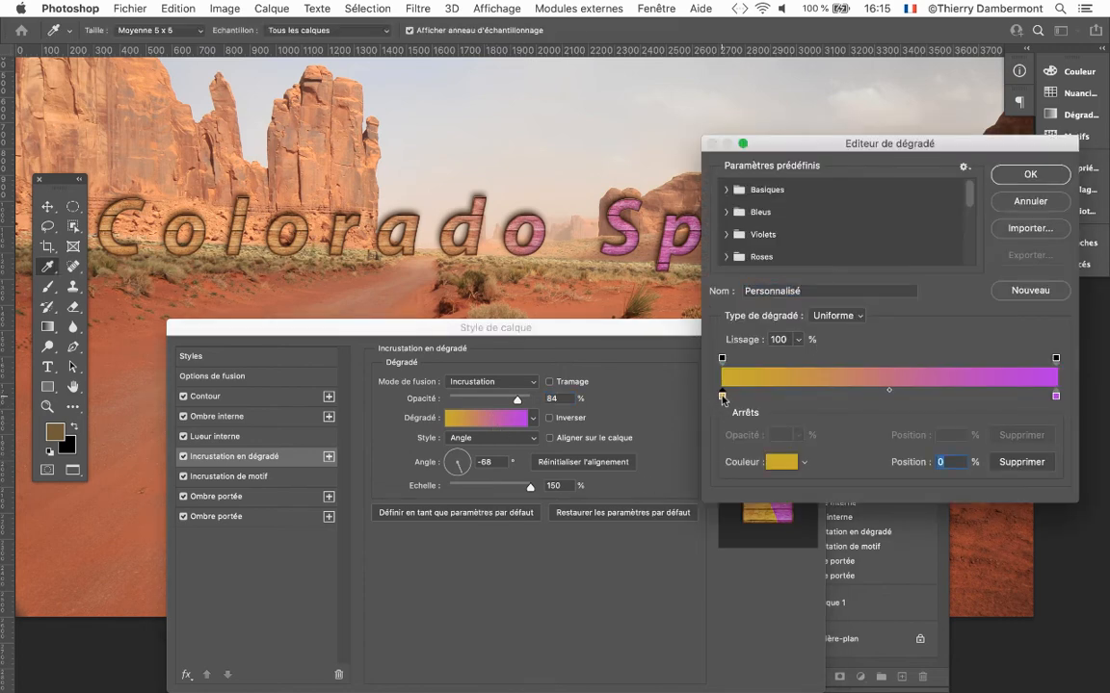
{"action": "double_click", "coordinate": [722, 396]}
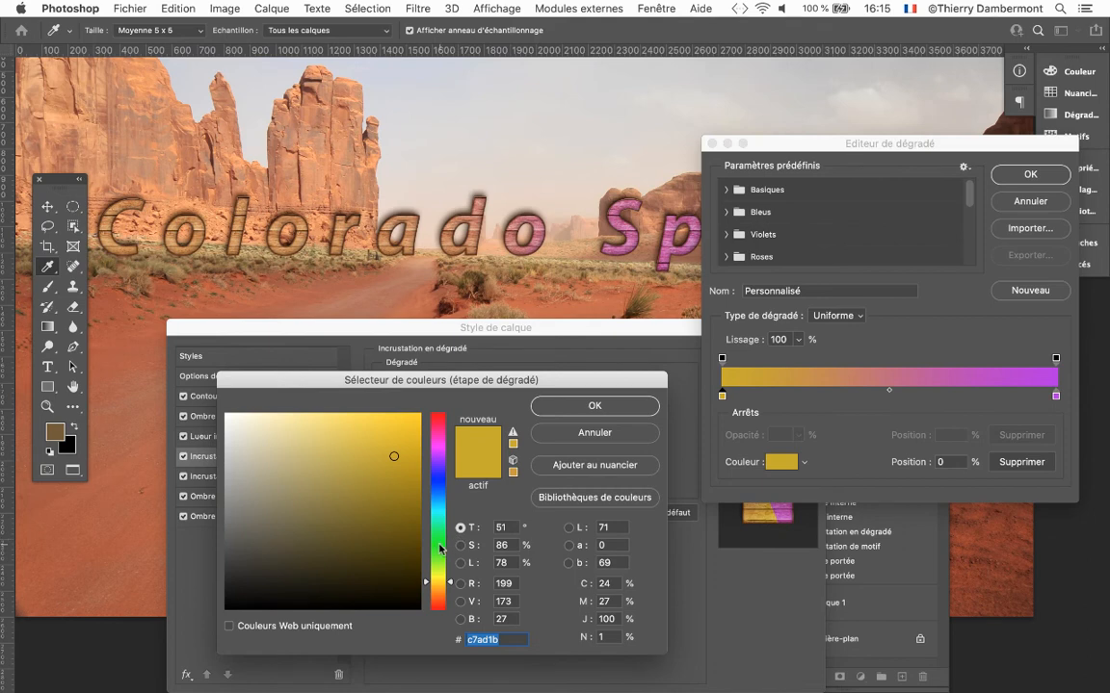
{"action": "left_click", "coordinate": [439, 547]}
{"action": "left_click", "coordinate": [401, 512]}
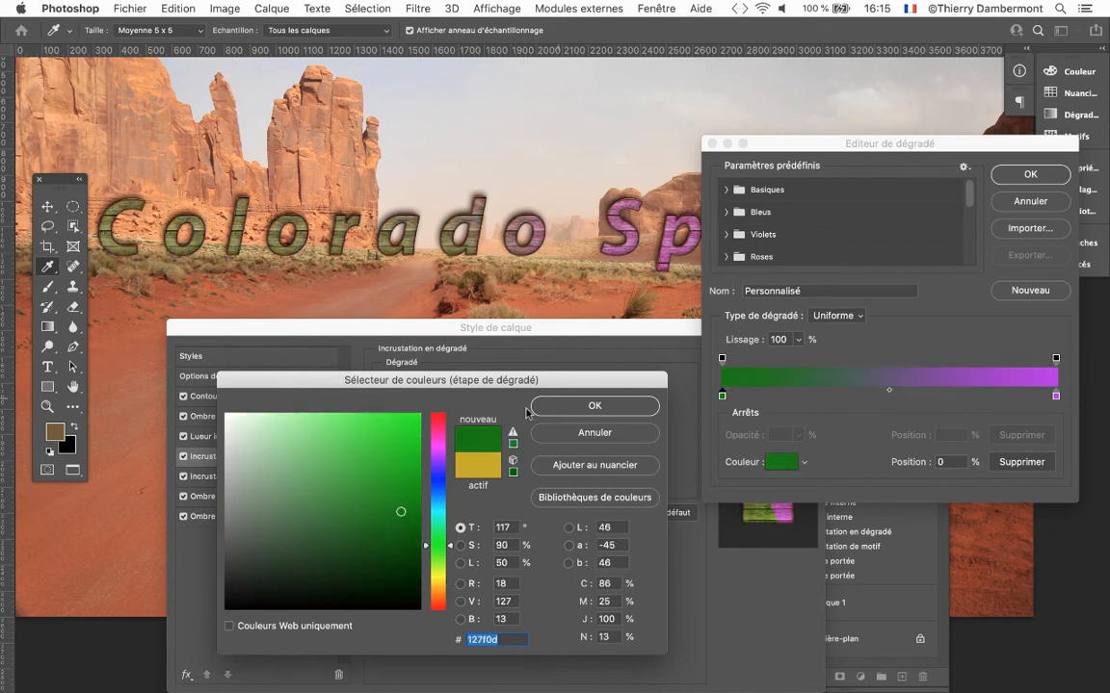
{"action": "left_click", "coordinate": [395, 433]}
{"action": "left_click", "coordinate": [609, 405]}
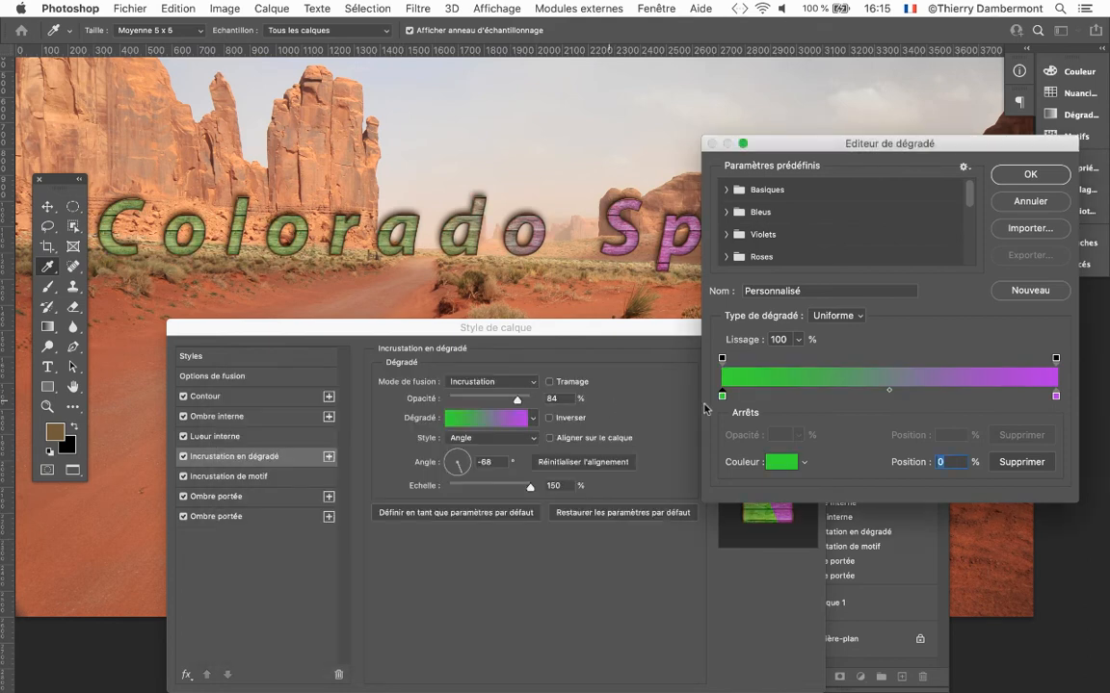
{"action": "left_click", "coordinate": [1029, 175]}
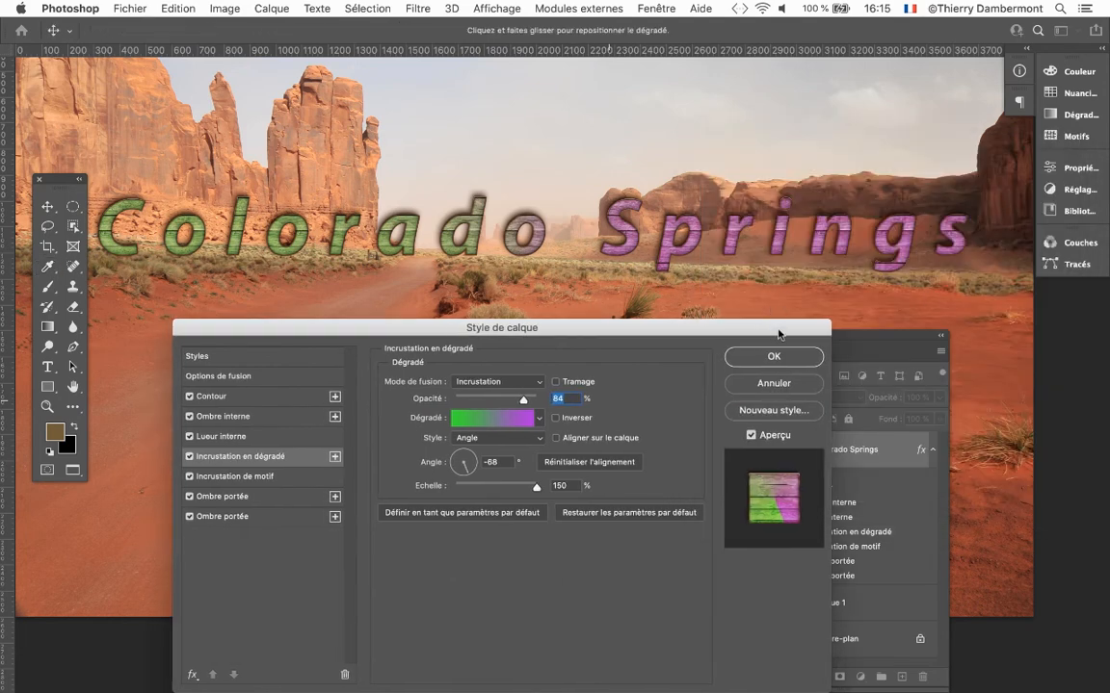
Change the gradient's purple end colour stop to blue (212ae4) and apply the layer style to the text.
{"action": "left_click_drag", "start_coordinate": [775, 329], "coordinate": [971, 288]}
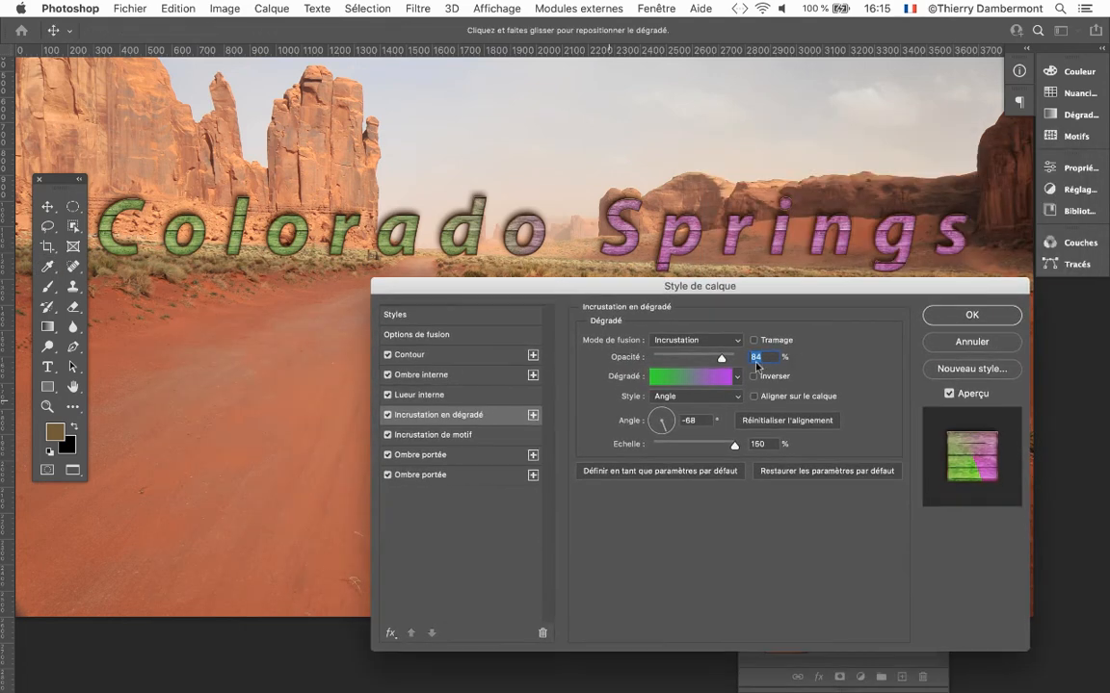
{"action": "left_click", "coordinate": [702, 377]}
{"action": "left_click", "coordinate": [1055, 395]}
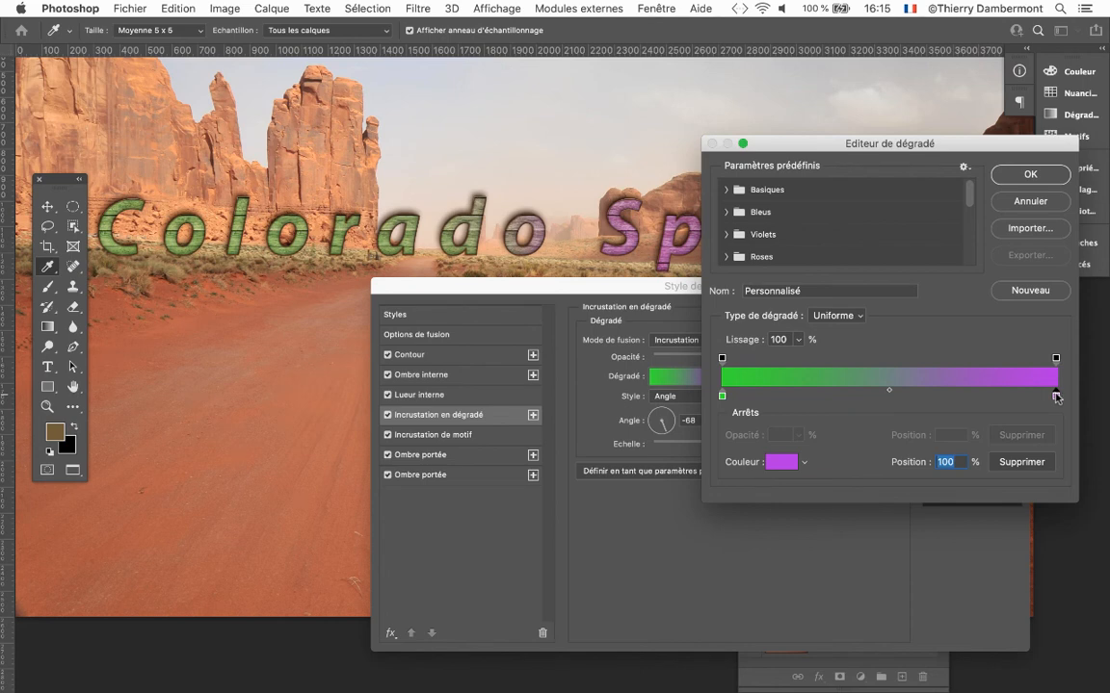
{"action": "double_click", "coordinate": [1056, 395]}
{"action": "left_click", "coordinate": [441, 479]}
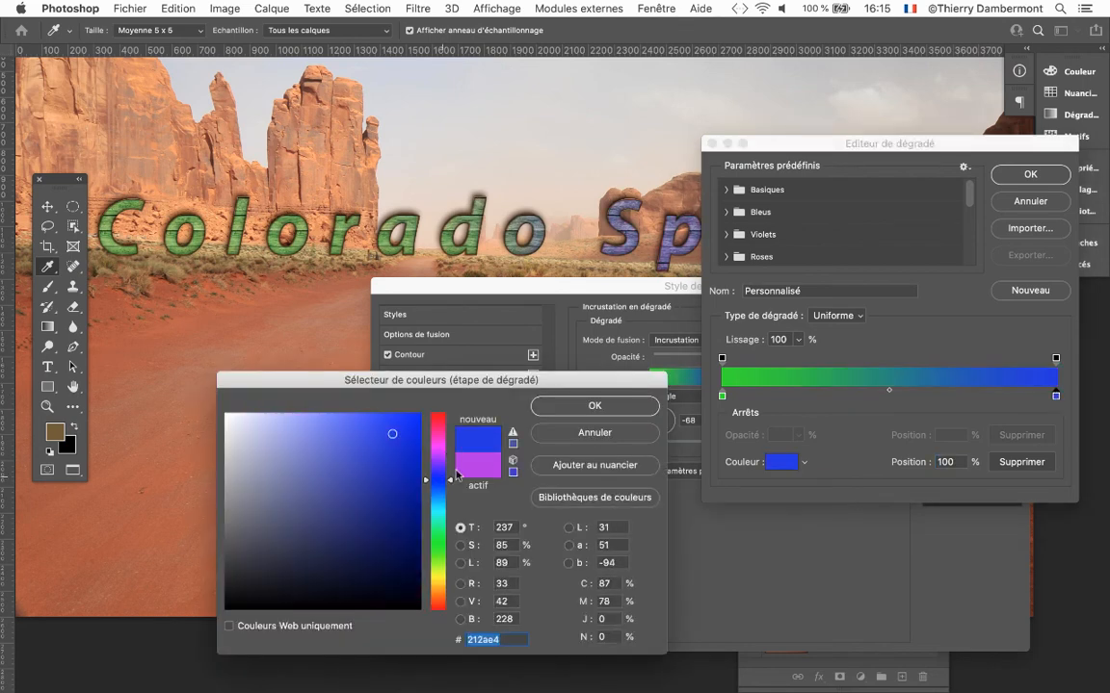
{"action": "left_click", "coordinate": [636, 403]}
{"action": "left_click", "coordinate": [1030, 175]}
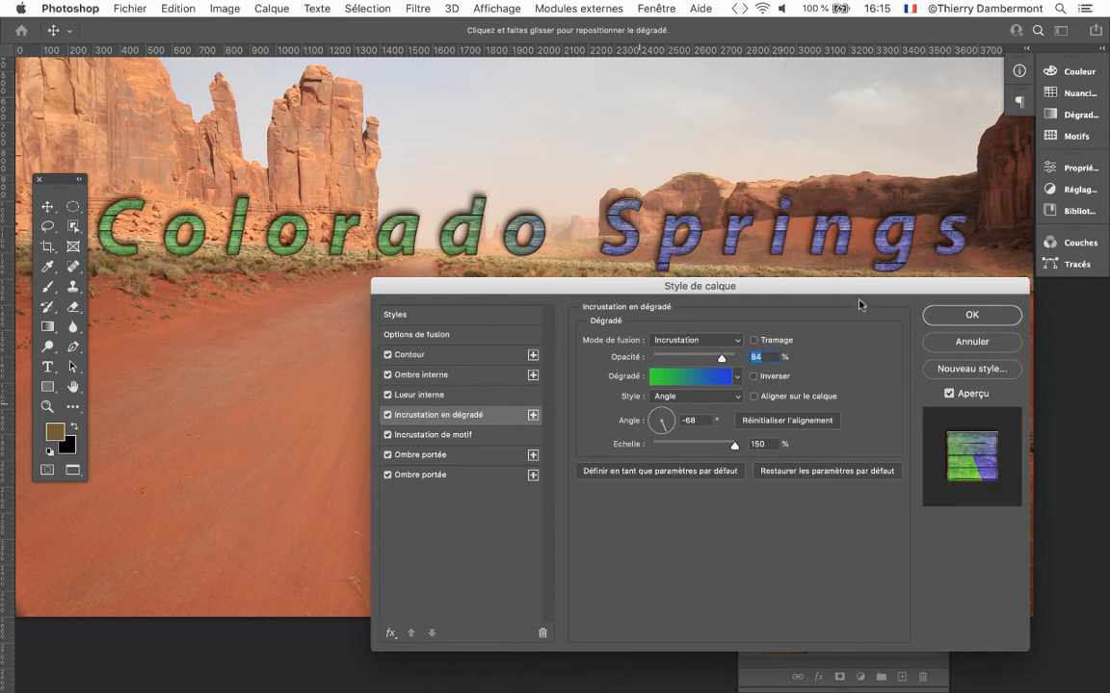
{"action": "left_click", "coordinate": [939, 315]}
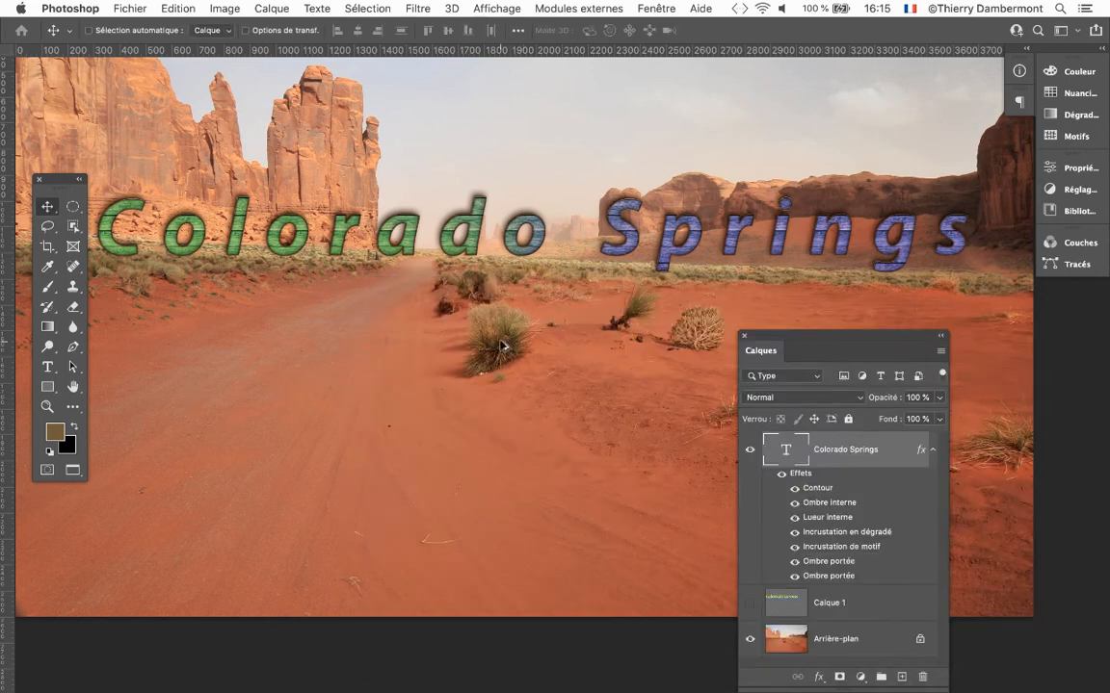
Move the Layers panel away from the canvas centre, collapse the Colorado Springs layer's effects list, and inspect the wood lettering up close.
{"action": "scroll", "coordinate": [500, 347], "scroll_direction": "down", "scroll_amount": 1}
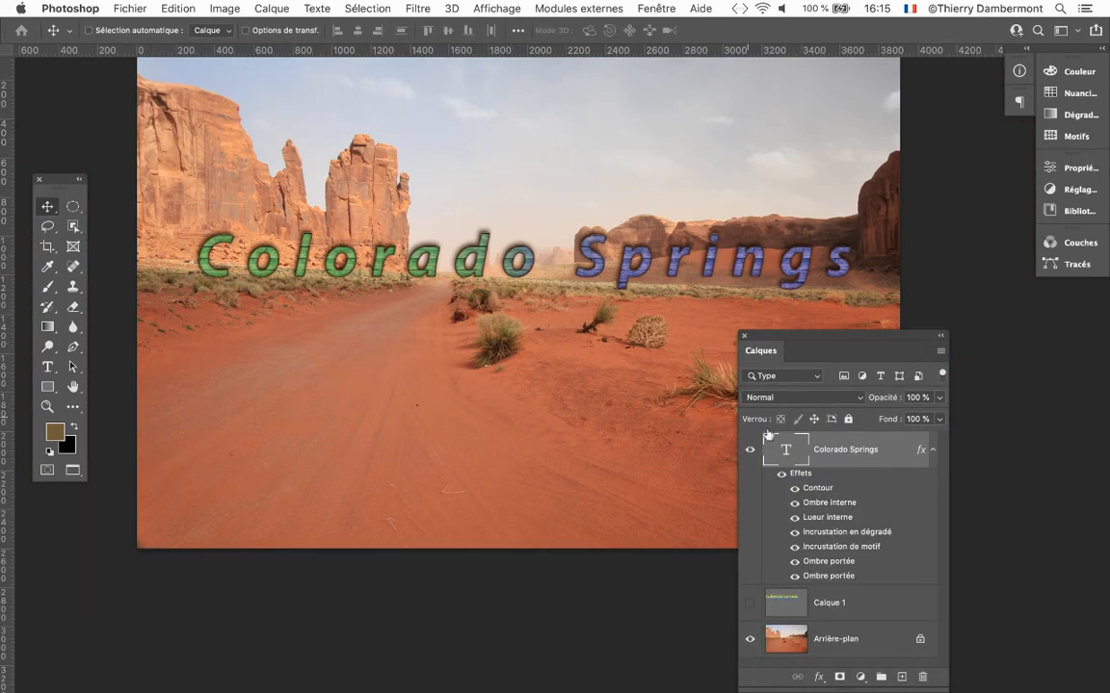
{"action": "left_click_drag", "start_coordinate": [783, 339], "coordinate": [914, 182]}
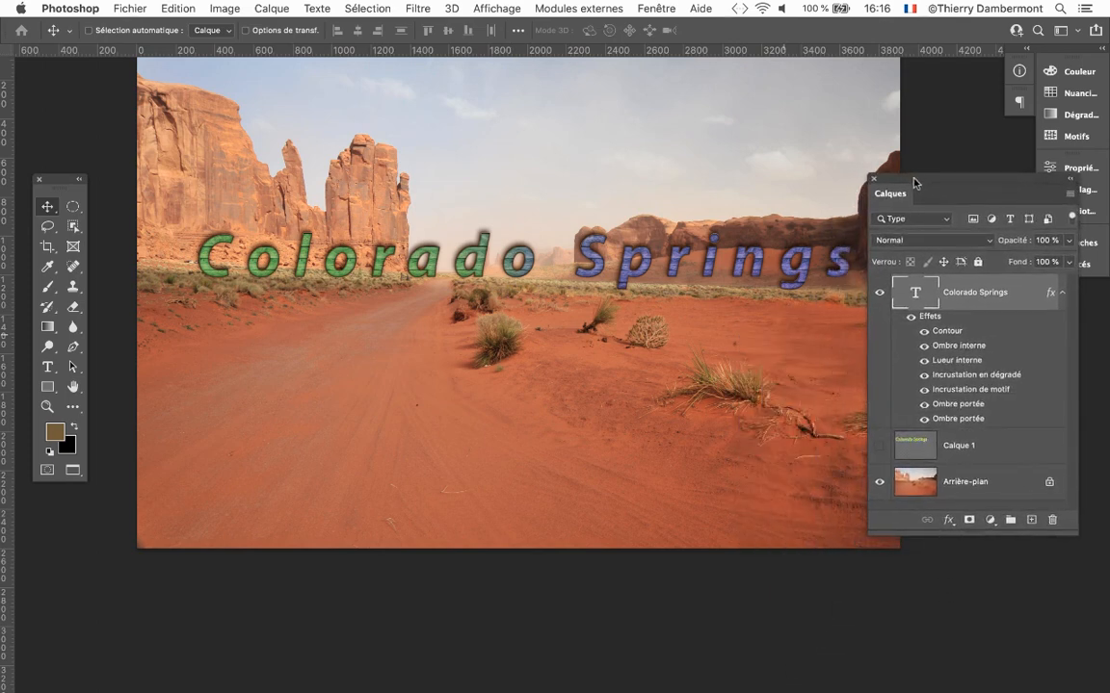
{"action": "left_click", "coordinate": [1063, 292]}
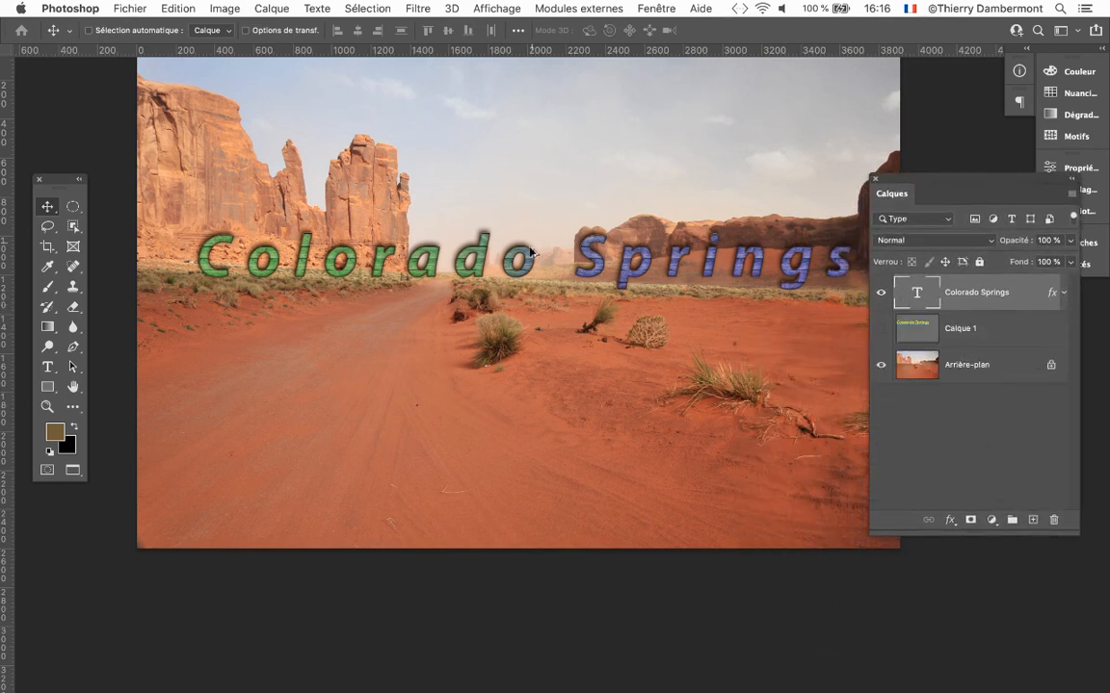
{"action": "scroll", "coordinate": [530, 252], "scroll_direction": "up", "scroll_amount": 2}
{"action": "scroll", "coordinate": [486, 246], "scroll_direction": "up", "scroll_amount": 2}
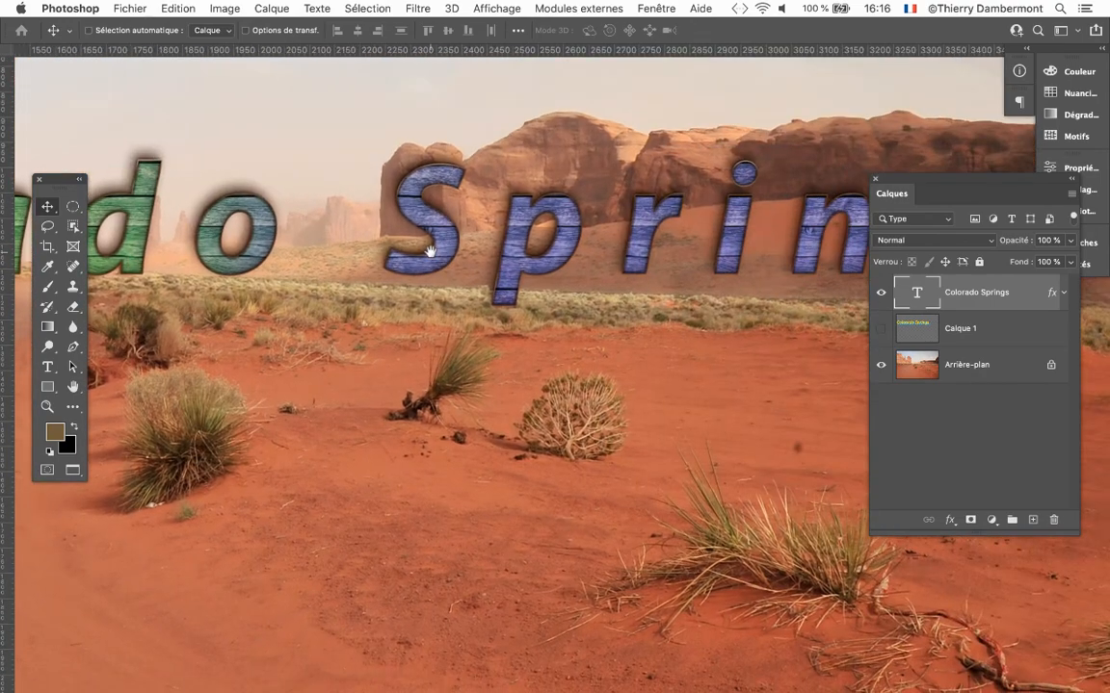
{"action": "left_click_drag", "start_coordinate": [431, 252], "coordinate": [865, 201]}
{"action": "scroll", "coordinate": [648, 233], "scroll_direction": "down", "scroll_amount": 1}
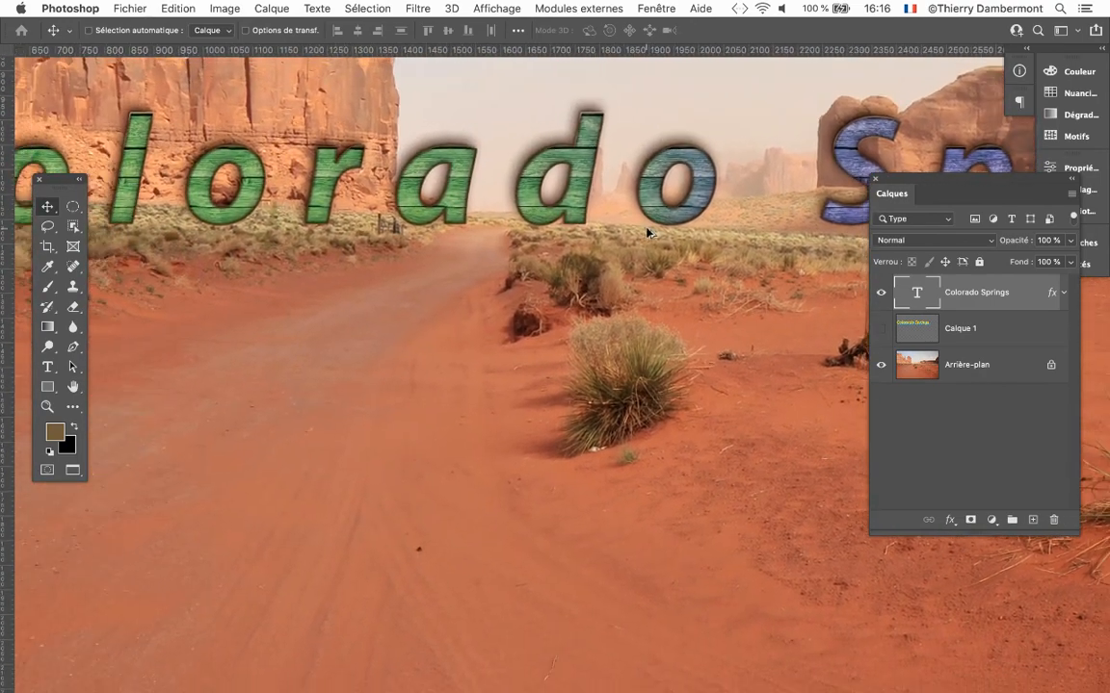
{"action": "scroll", "coordinate": [647, 232], "scroll_direction": "down", "scroll_amount": 4}
{"action": "left_click_drag", "start_coordinate": [505, 240], "coordinate": [369, 236]}
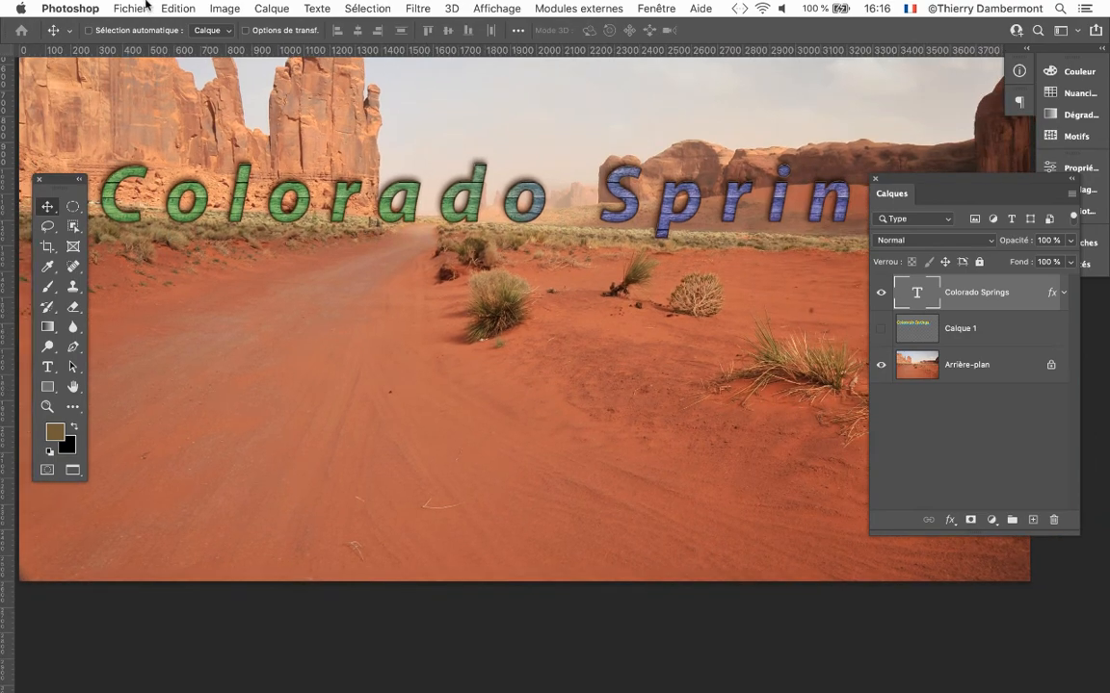
Save the document as landscape-nature-06.pdf in Photoshop PDF format in the Exercice 03 - le texte folder, checking the PDF output settings.
{"action": "left_click", "coordinate": [134, 7]}
{"action": "left_click", "coordinate": [238, 173]}
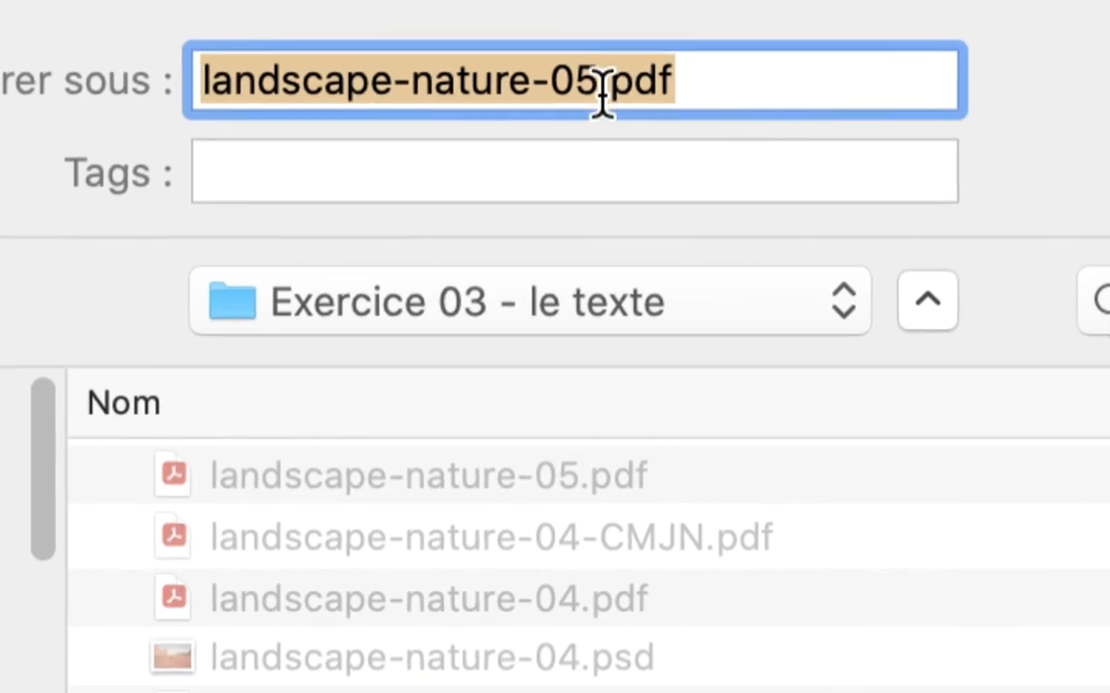
{"action": "left_click_drag", "start_coordinate": [554, 98], "coordinate": [576, 98]}
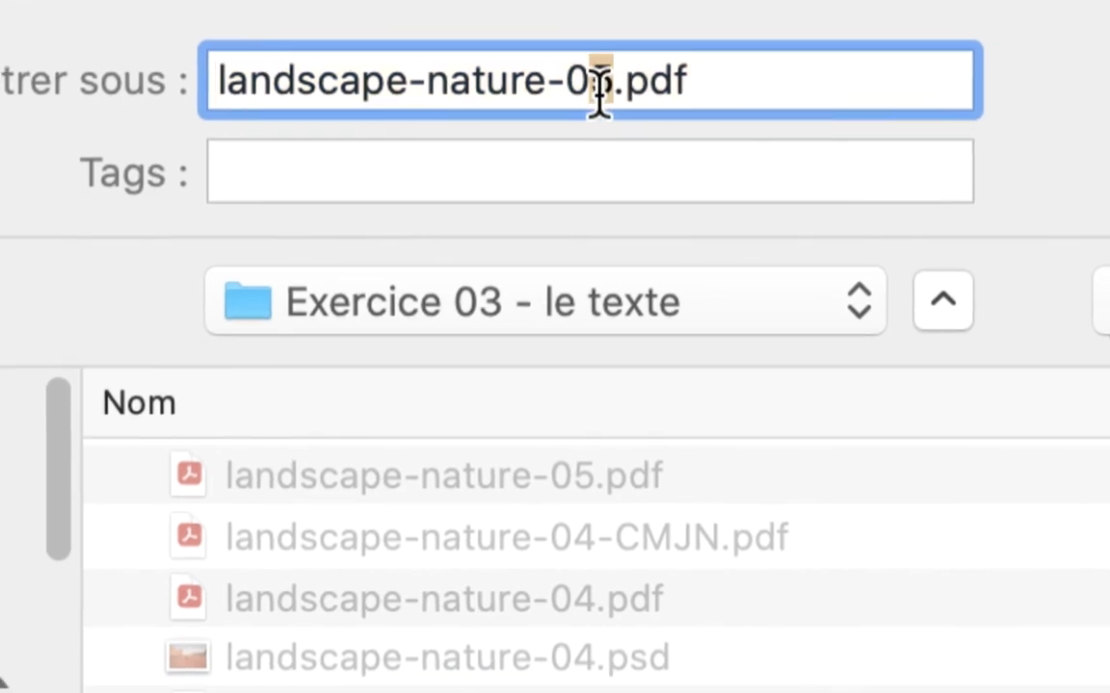
{"action": "type", "text": "6"}
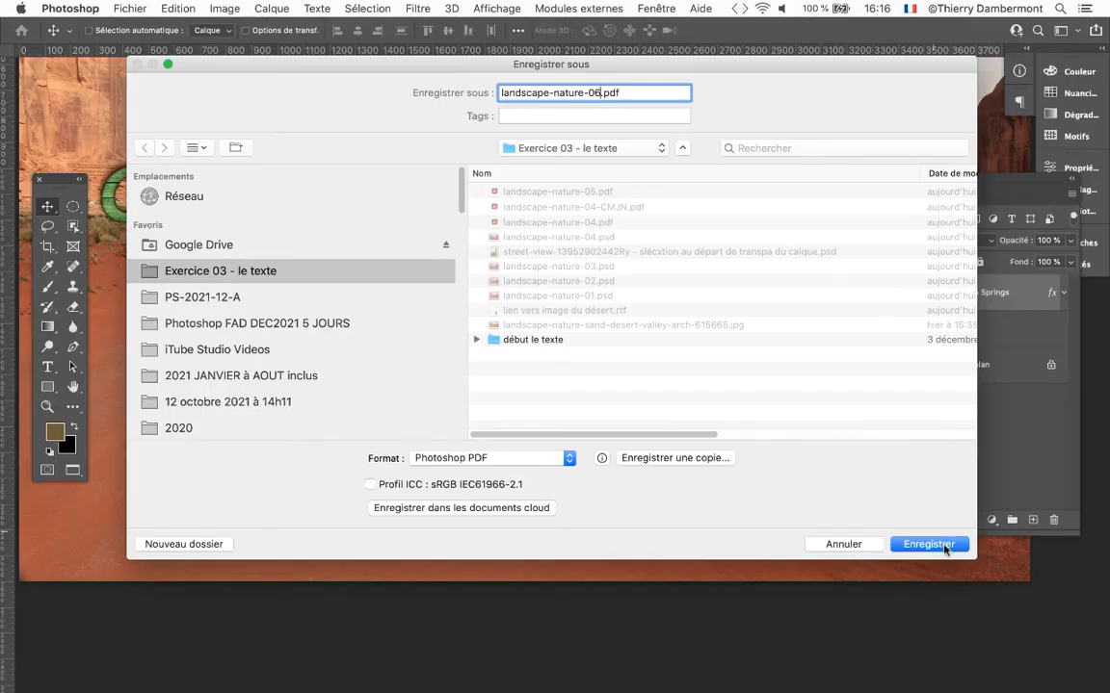
{"action": "left_click", "coordinate": [930, 545]}
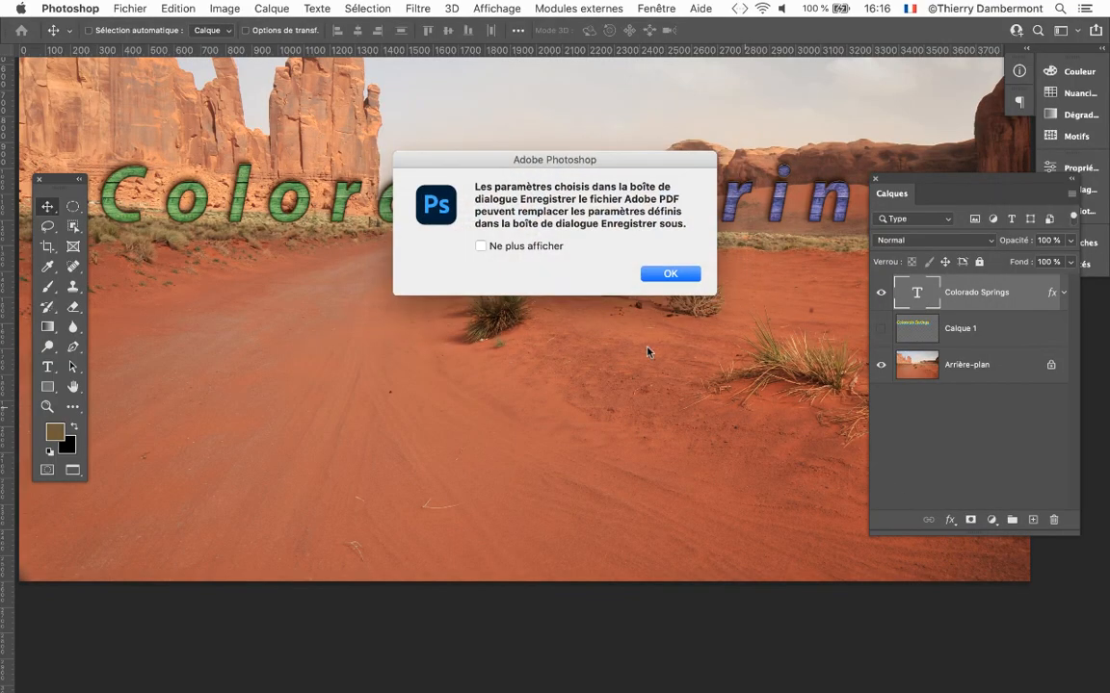
{"action": "left_click", "coordinate": [666, 274]}
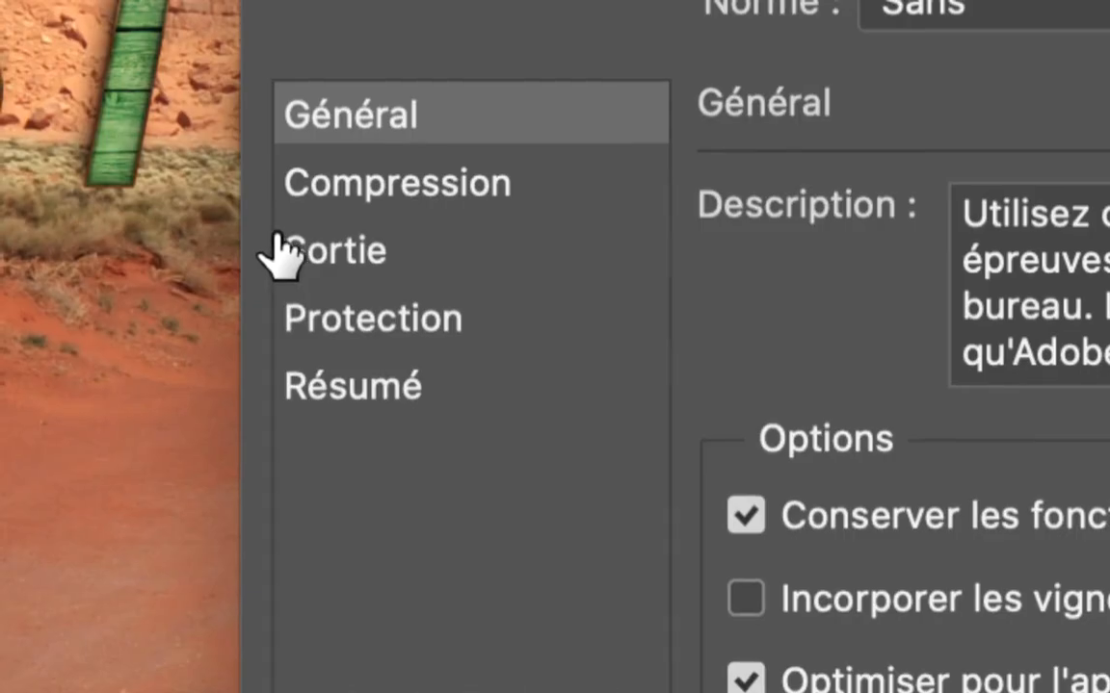
{"action": "left_click", "coordinate": [280, 238]}
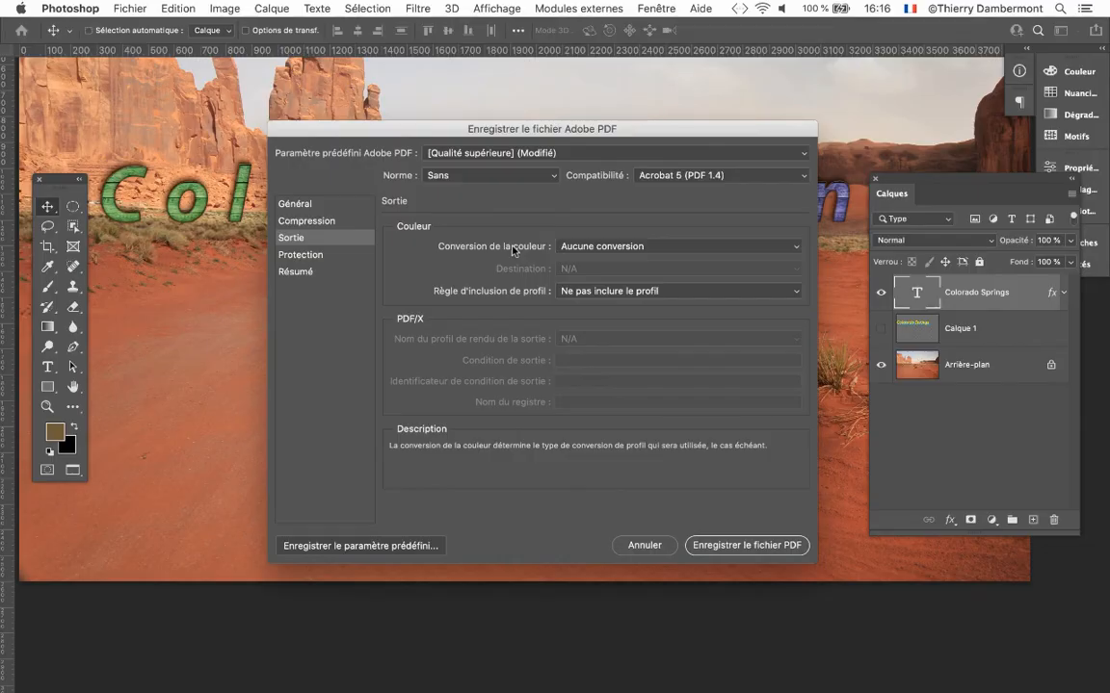
{"action": "left_click", "coordinate": [735, 546]}
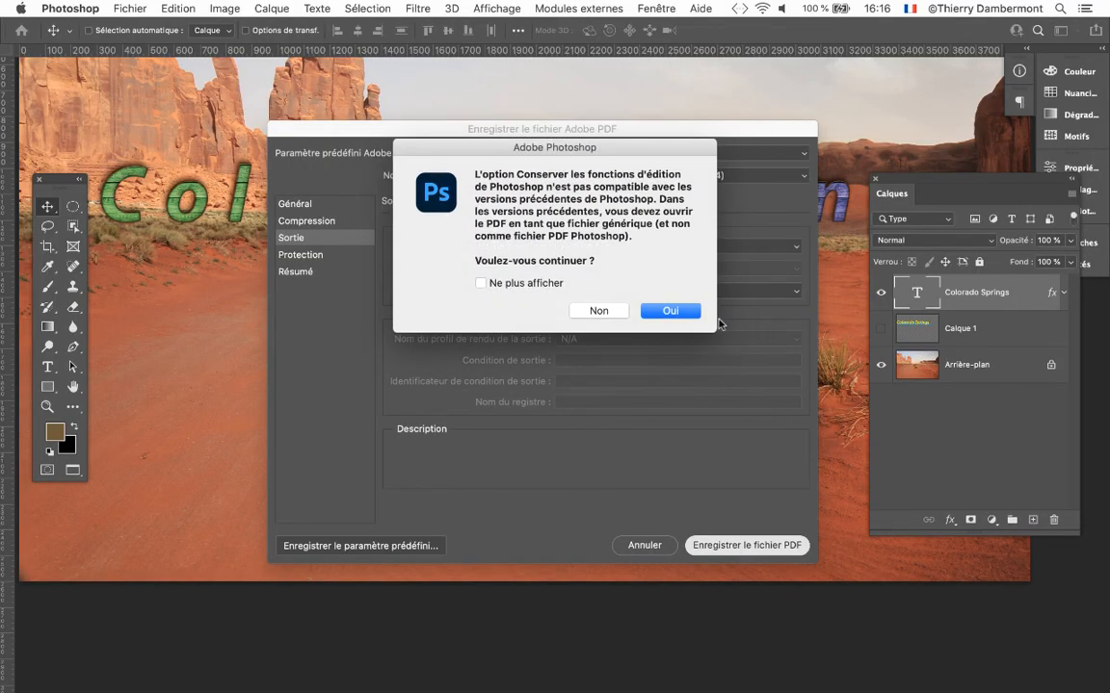